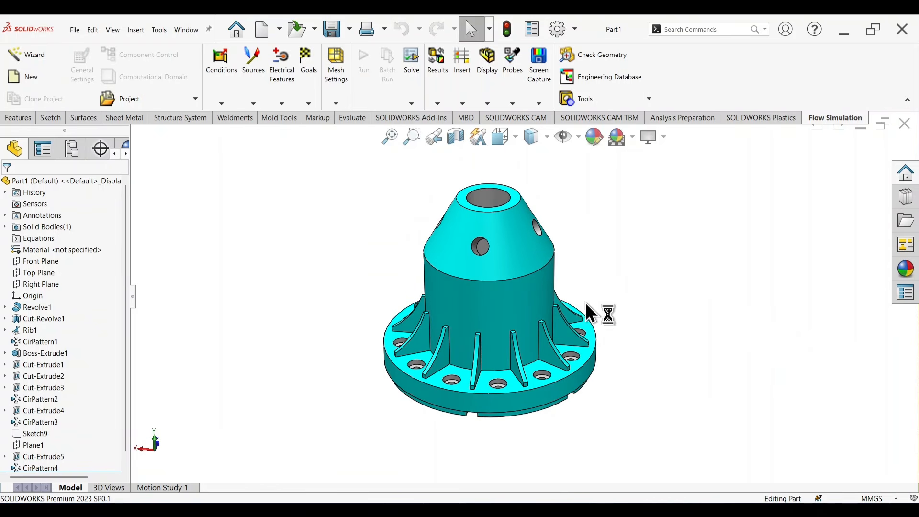
Inspect the finished flange model, checking its conical top, cylindrical body, ribs and base from a few viewpoints
{"action": "scroll", "coordinate": [589, 311], "scroll_direction": "down", "scroll_amount": 2}
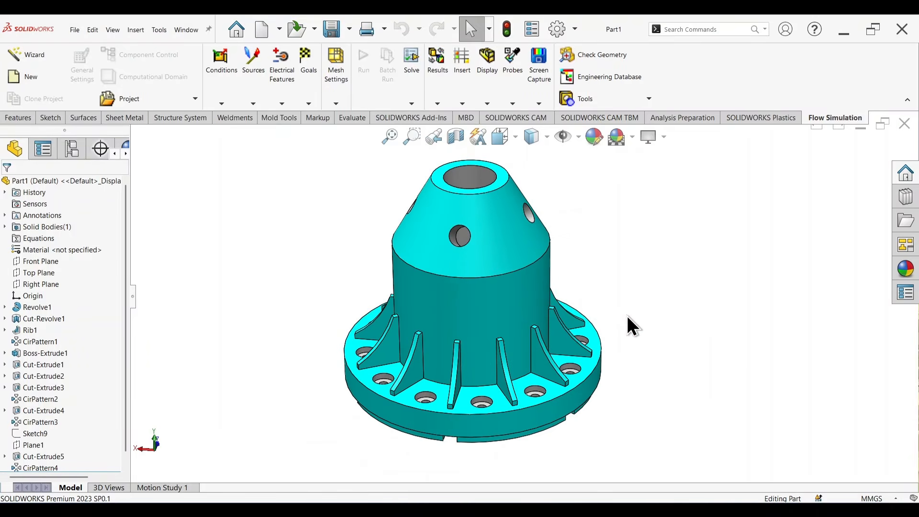
{"action": "scroll", "coordinate": [680, 368], "scroll_direction": "down", "scroll_amount": 5}
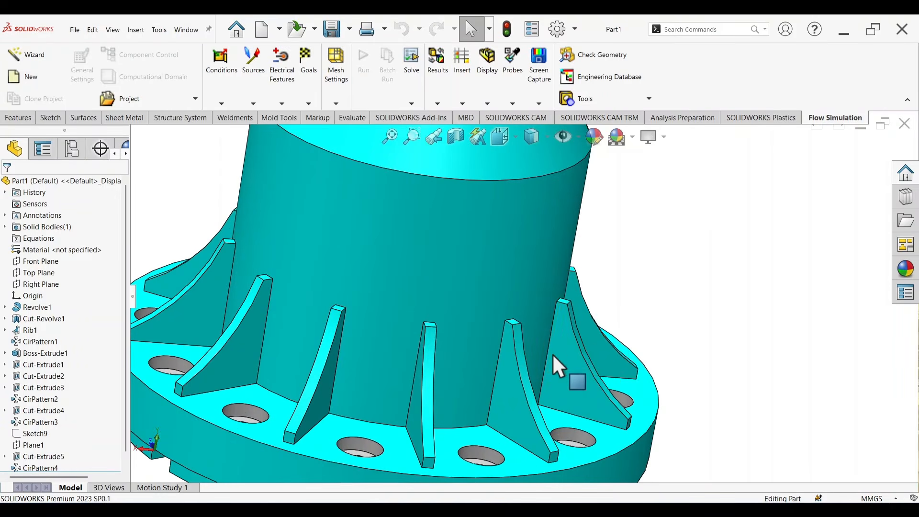
{"action": "scroll", "coordinate": [653, 421], "scroll_direction": "up", "scroll_amount": 3}
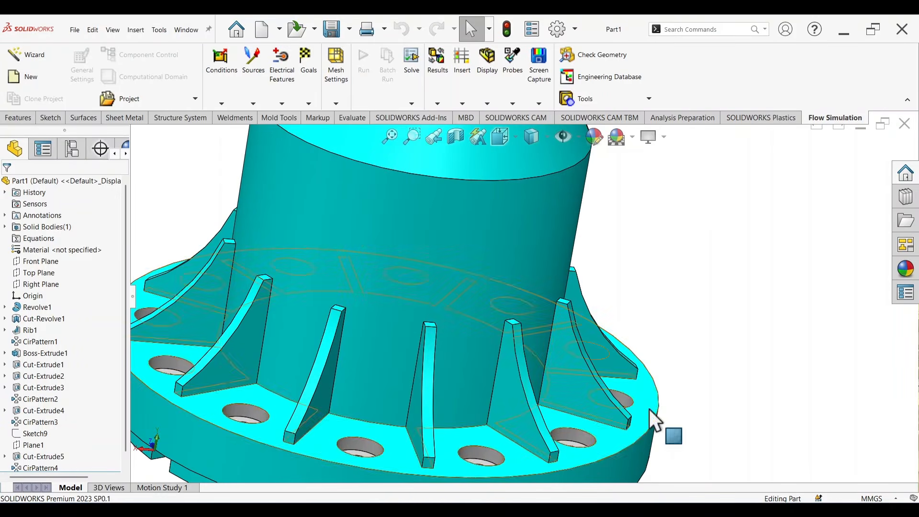
{"action": "scroll", "coordinate": [689, 344], "scroll_direction": "up", "scroll_amount": 1}
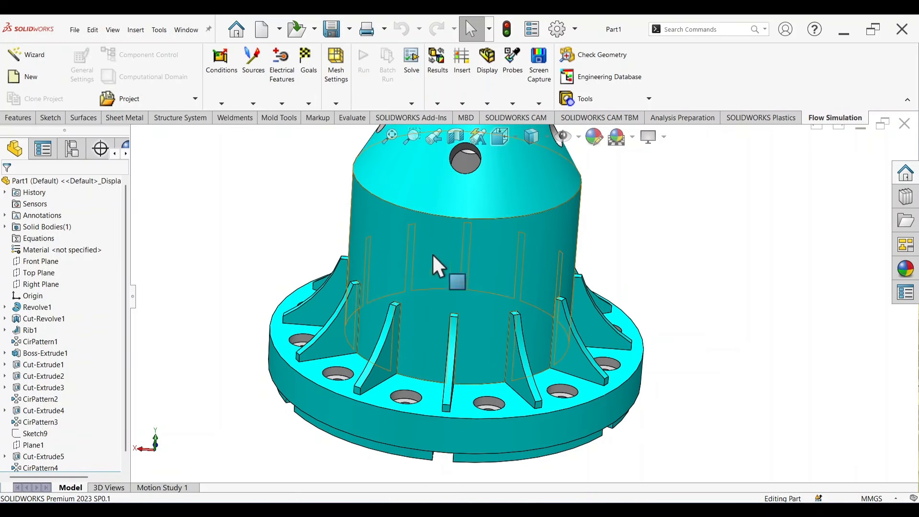
{"action": "middle_click_drag", "start_coordinate": [702, 330], "coordinate": [683, 308]}
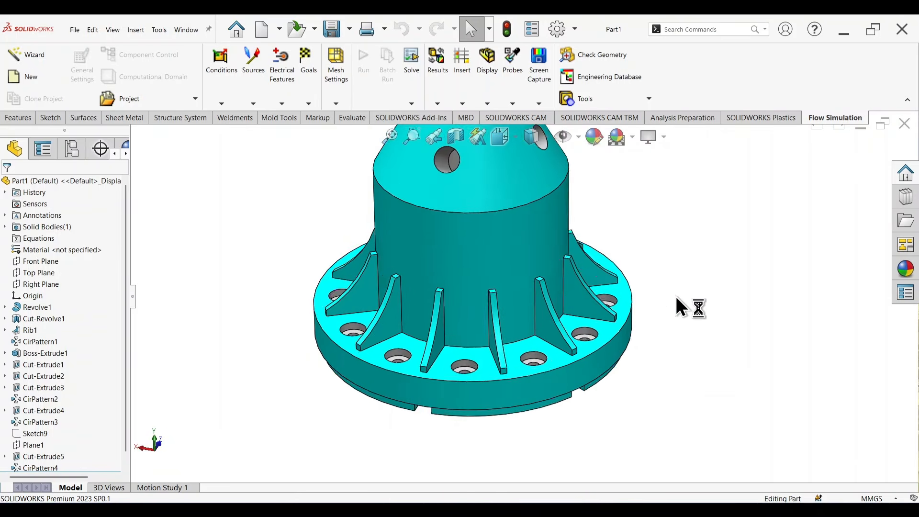
{"action": "scroll", "coordinate": [616, 261], "scroll_direction": "up", "scroll_amount": 2}
{"action": "scroll", "coordinate": [602, 256], "scroll_direction": "down", "scroll_amount": 1}
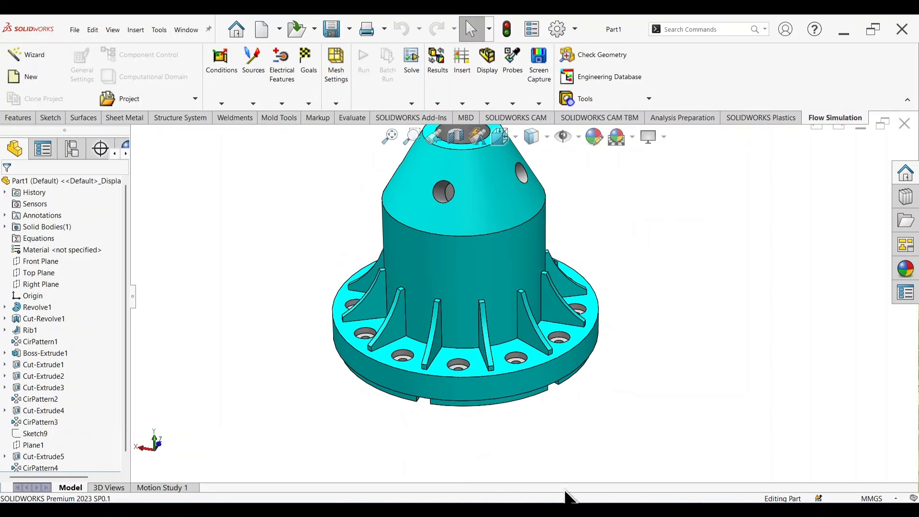
Switch to the Exercise #49.JPG drawing in the image viewer and look over all its views, notes and title block
{"action": "left_click", "coordinate": [566, 509]}
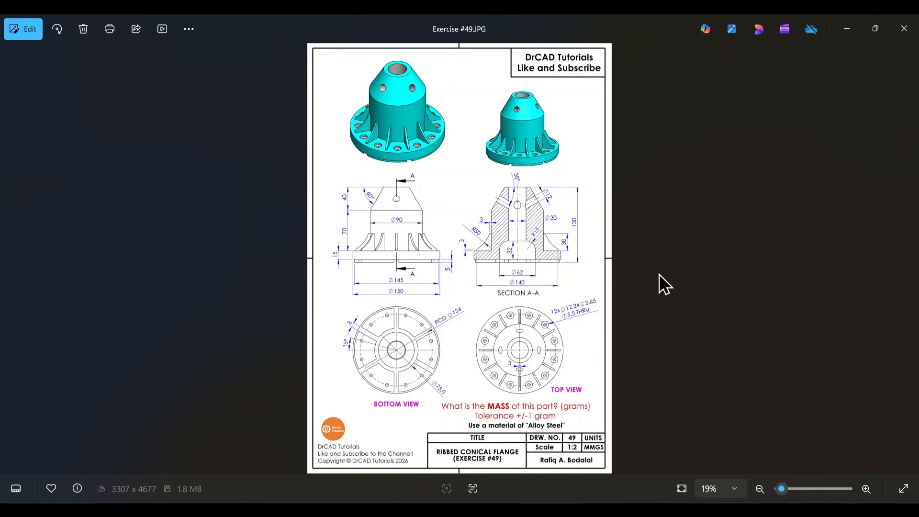
{"action": "scroll", "coordinate": [593, 424], "scroll_direction": "up", "scroll_amount": 5}
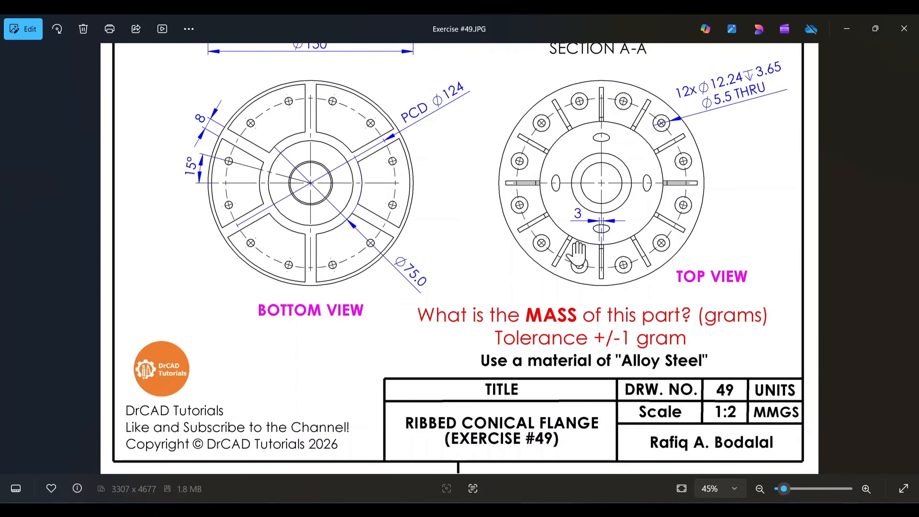
{"action": "scroll", "coordinate": [578, 254], "scroll_direction": "down", "scroll_amount": 3}
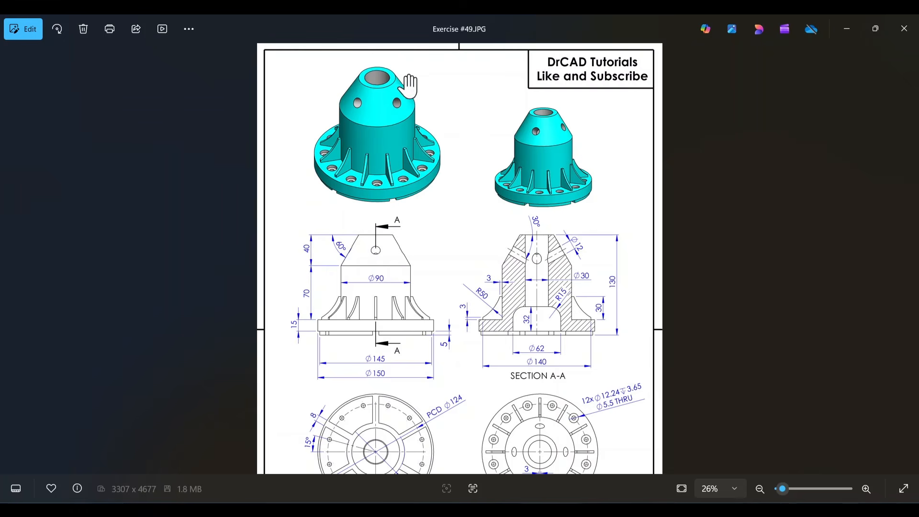
{"action": "scroll", "coordinate": [467, 120], "scroll_direction": "up", "scroll_amount": 3}
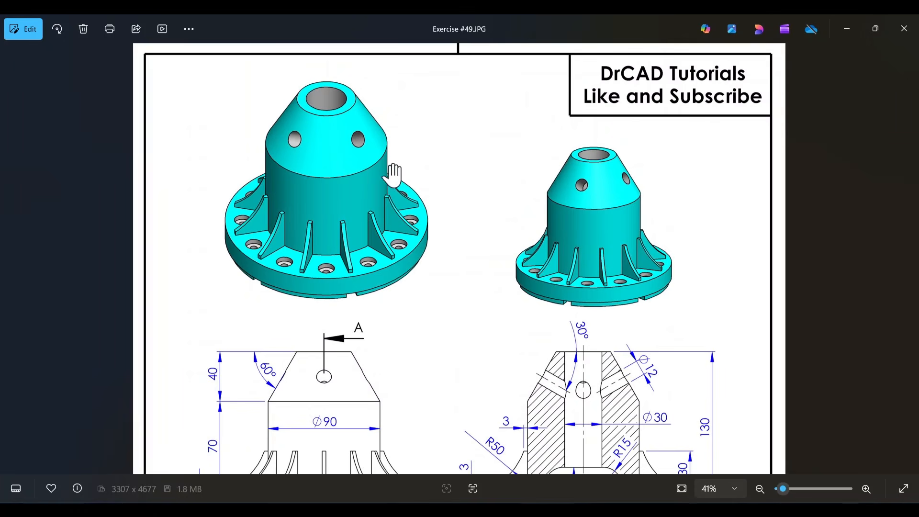
{"action": "scroll", "coordinate": [467, 249], "scroll_direction": "down", "scroll_amount": 4}
{"action": "scroll", "coordinate": [433, 240], "scroll_direction": "down", "scroll_amount": 1}
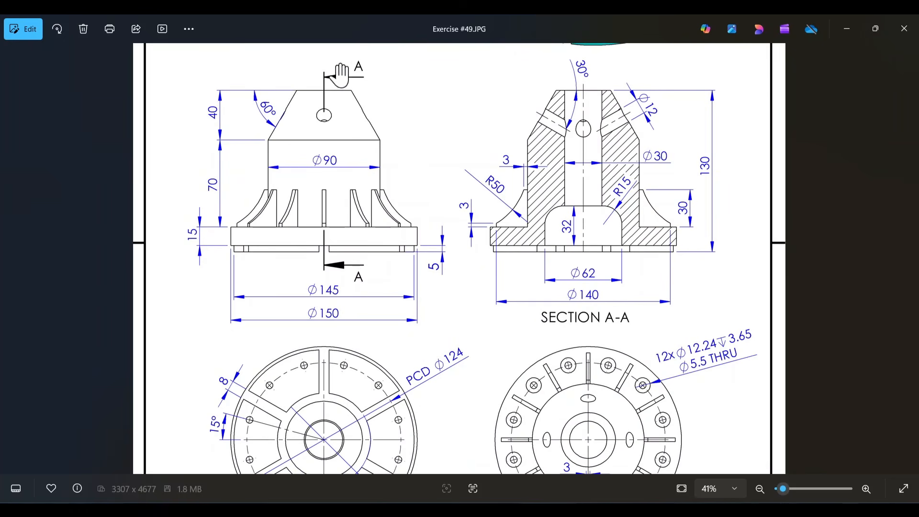
{"action": "scroll", "coordinate": [511, 242], "scroll_direction": "down", "scroll_amount": 3}
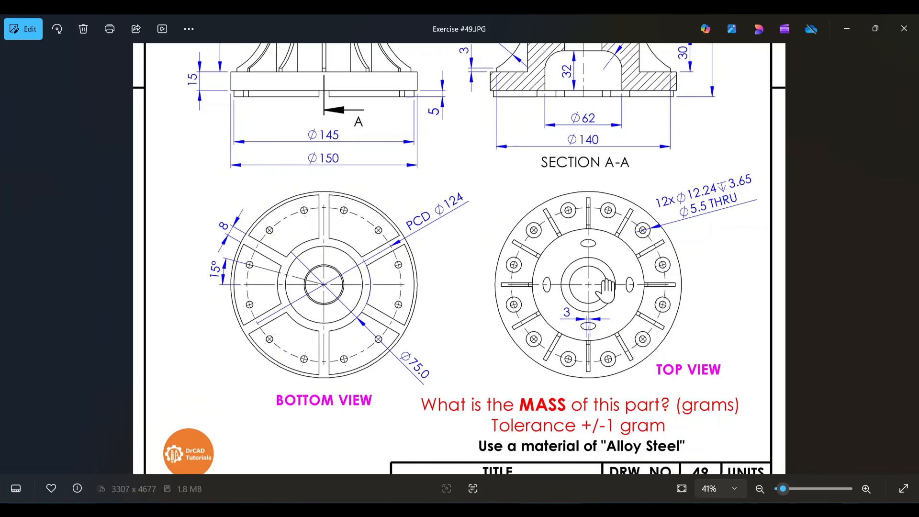
{"action": "left_click_drag", "start_coordinate": [594, 233], "coordinate": [605, 320]}
{"action": "scroll", "coordinate": [592, 320], "scroll_direction": "up", "scroll_amount": 3}
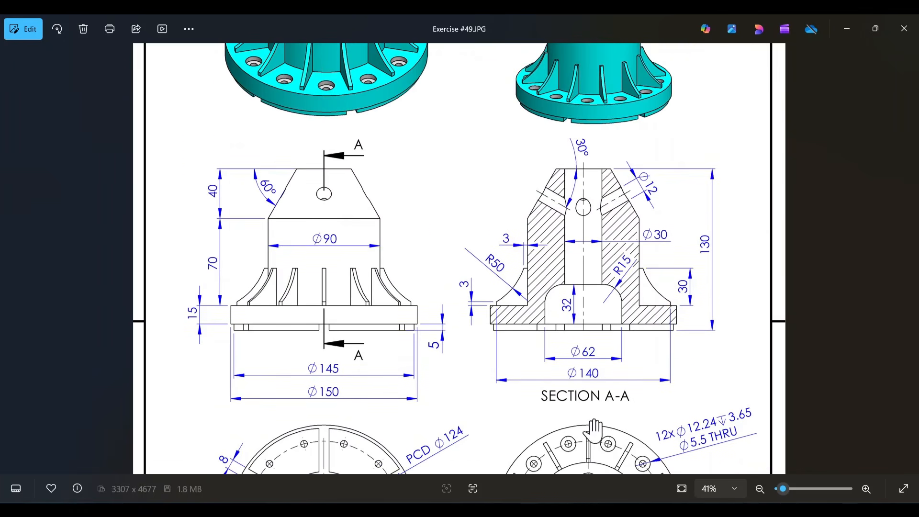
Compare the drawing's isometric pictures of the flange with the front, section, bottom and top views
{"action": "left_click_drag", "start_coordinate": [361, 113], "coordinate": [381, 294]}
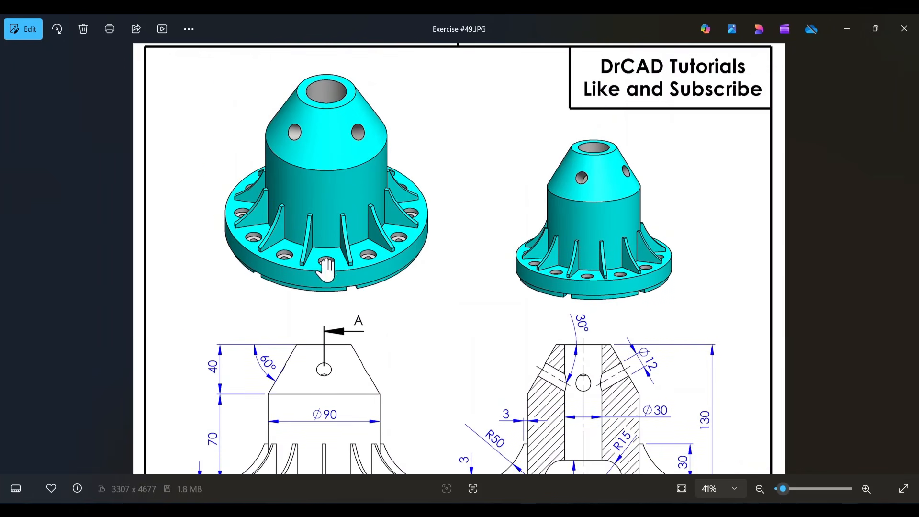
{"action": "left_click_drag", "start_coordinate": [478, 344], "coordinate": [478, 138]}
{"action": "scroll", "coordinate": [472, 95], "scroll_direction": "down", "scroll_amount": 1}
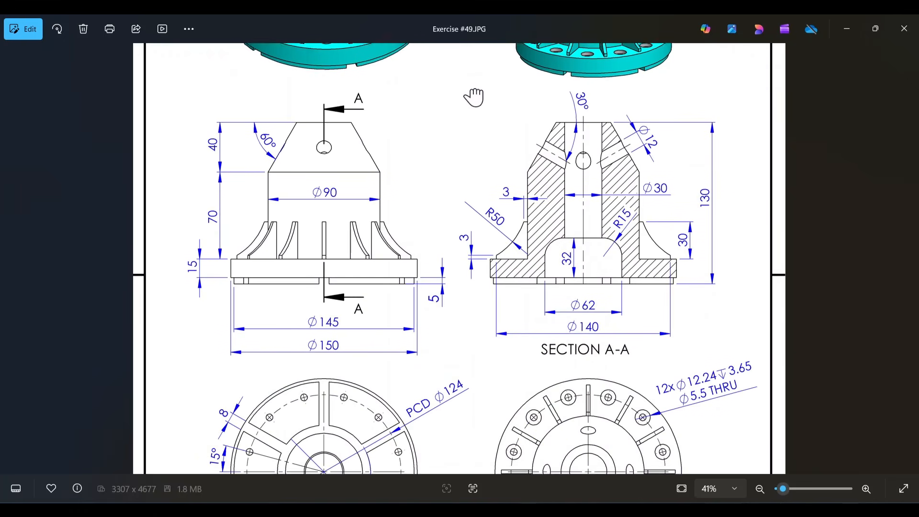
{"action": "scroll", "coordinate": [468, 351], "scroll_direction": "down", "scroll_amount": 2}
{"action": "scroll", "coordinate": [426, 301], "scroll_direction": "up", "scroll_amount": 6}
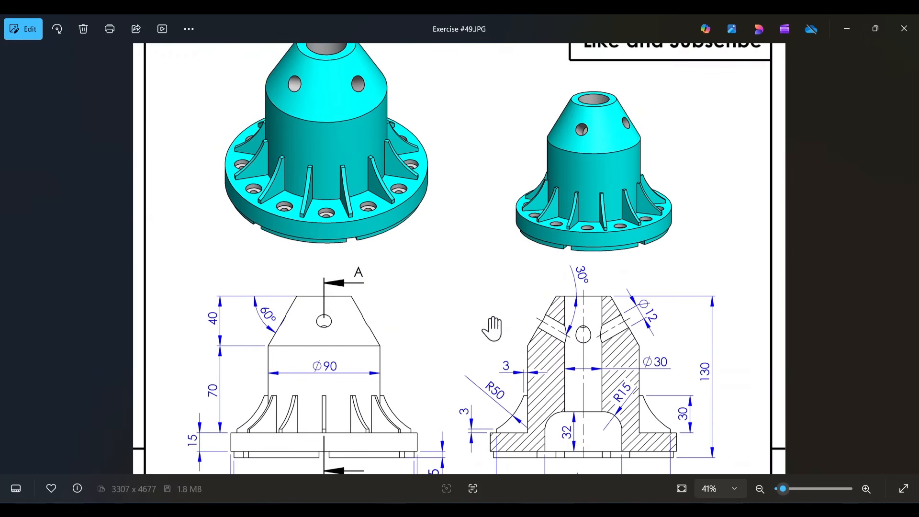
{"action": "scroll", "coordinate": [509, 353], "scroll_direction": "down", "scroll_amount": 6}
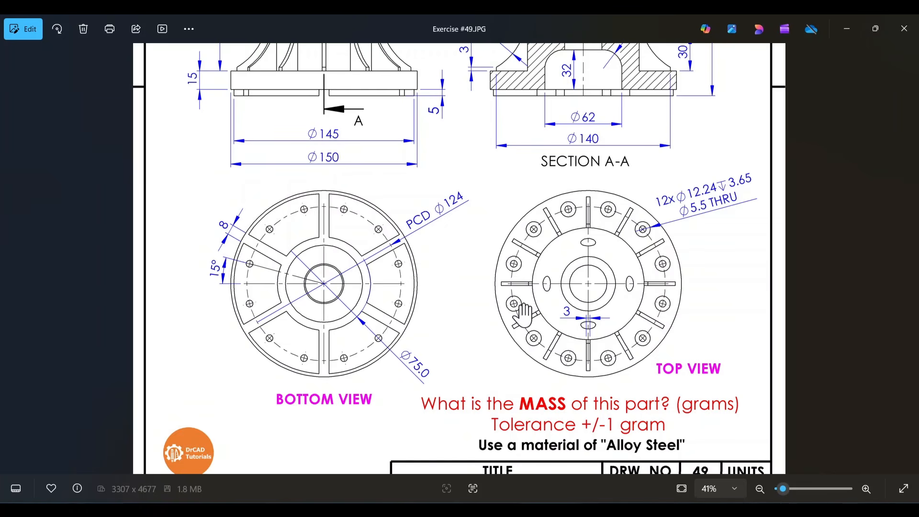
{"action": "scroll", "coordinate": [514, 314], "scroll_direction": "down", "scroll_amount": 2, "text": "ctrl"}
{"action": "scroll", "coordinate": [478, 282], "scroll_direction": "up", "scroll_amount": 4}
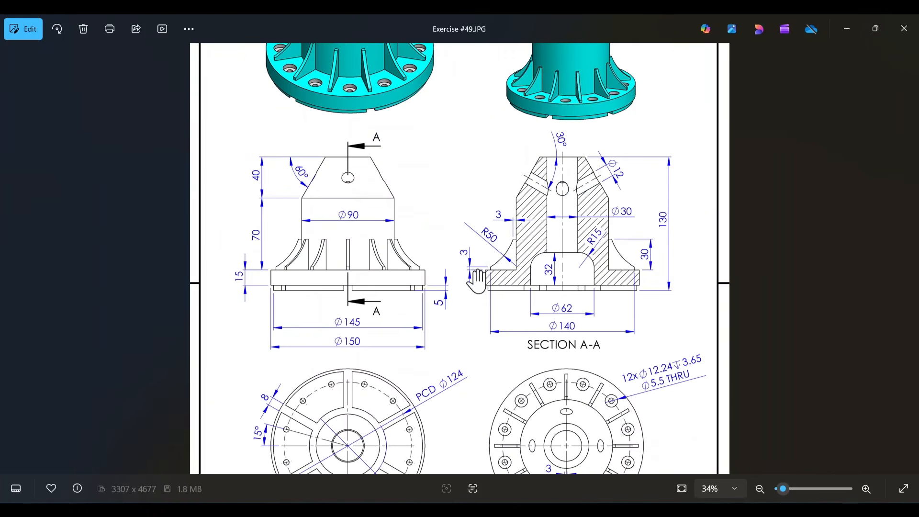
{"action": "scroll", "coordinate": [484, 232], "scroll_direction": "up", "scroll_amount": 3}
{"action": "scroll", "coordinate": [476, 191], "scroll_direction": "up", "scroll_amount": 2, "text": "ctrl"}
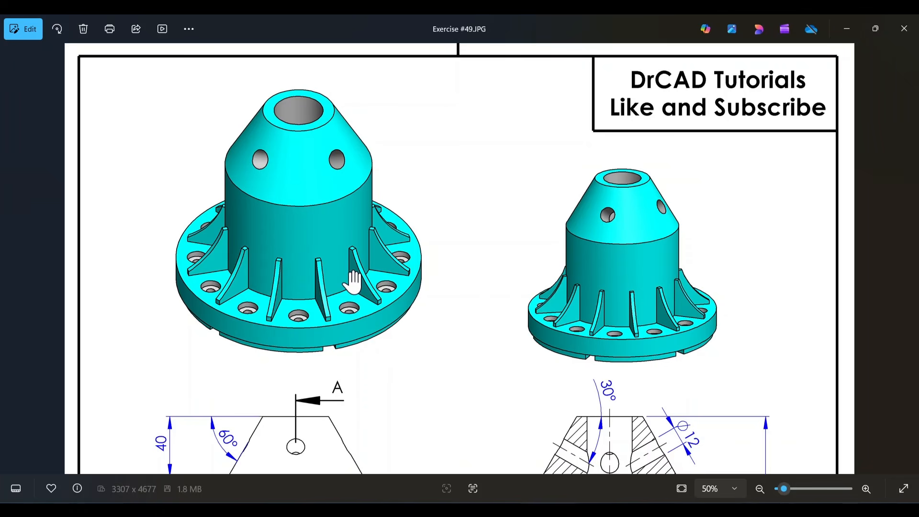
Examine the dimensions of the front view and Section A-A, relating the ribs and conical body to the isometric pictures
{"action": "left_click_drag", "start_coordinate": [410, 343], "coordinate": [455, 142]}
{"action": "scroll", "coordinate": [334, 267], "scroll_direction": "up", "scroll_amount": 2}
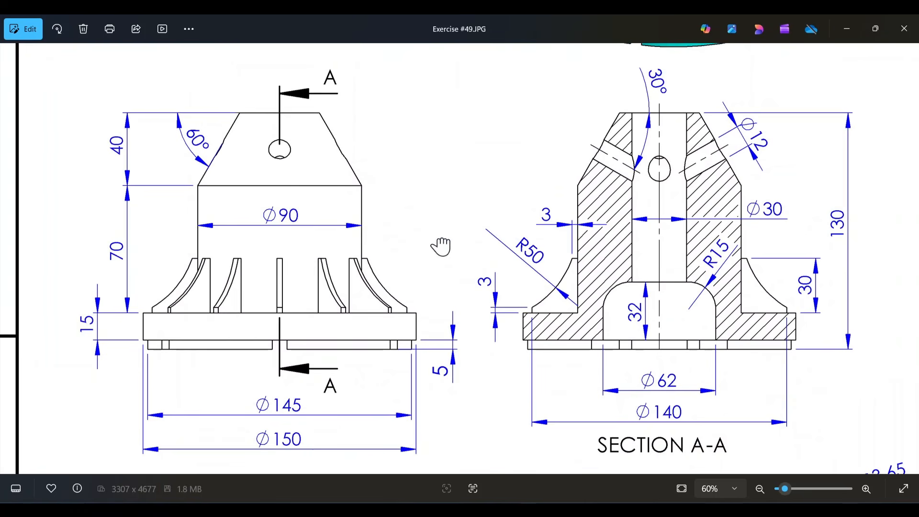
{"action": "left_click_drag", "start_coordinate": [346, 186], "coordinate": [349, 178]}
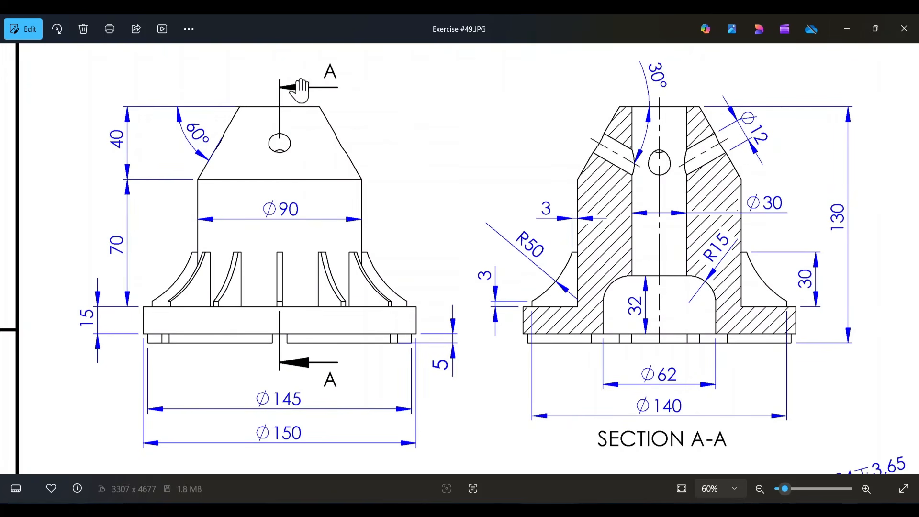
{"action": "scroll", "coordinate": [301, 90], "scroll_direction": "up", "scroll_amount": 8}
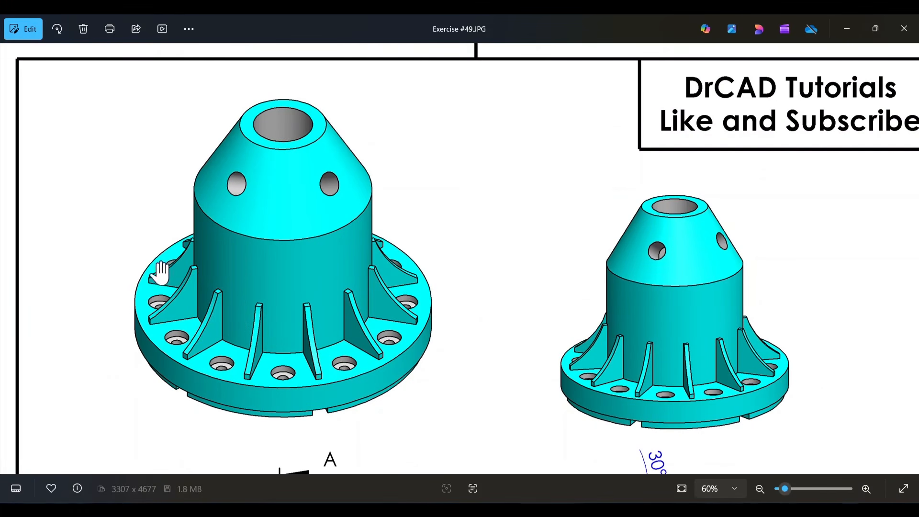
{"action": "scroll", "coordinate": [349, 312], "scroll_direction": "down", "scroll_amount": 8}
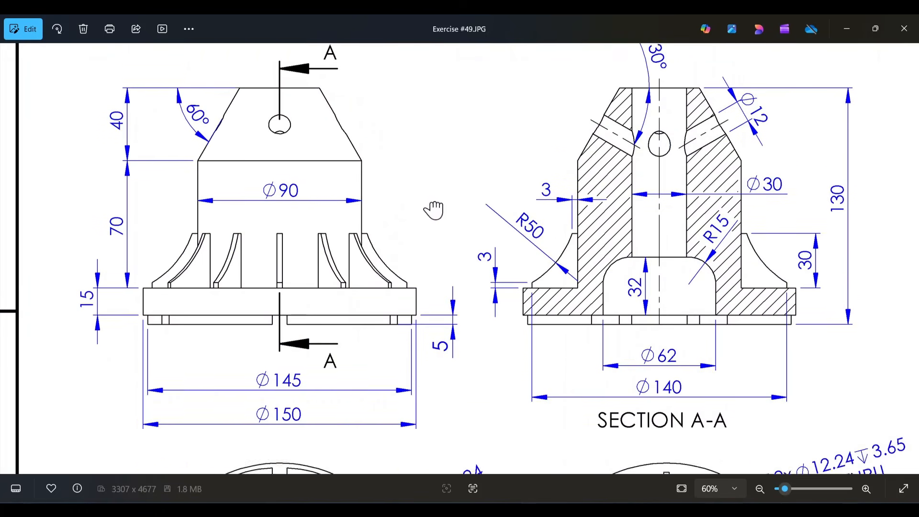
{"action": "scroll", "coordinate": [434, 210], "scroll_direction": "up", "scroll_amount": 1}
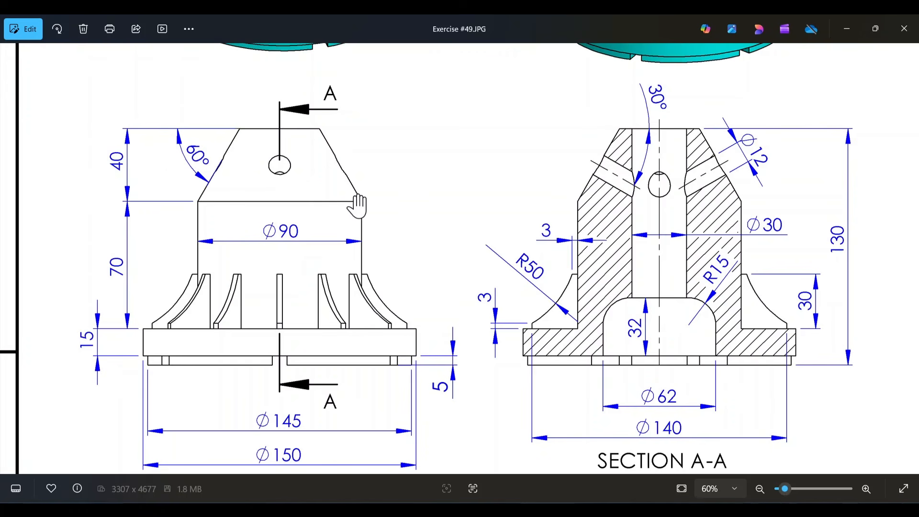
{"action": "left_click_drag", "start_coordinate": [367, 201], "coordinate": [374, 181]}
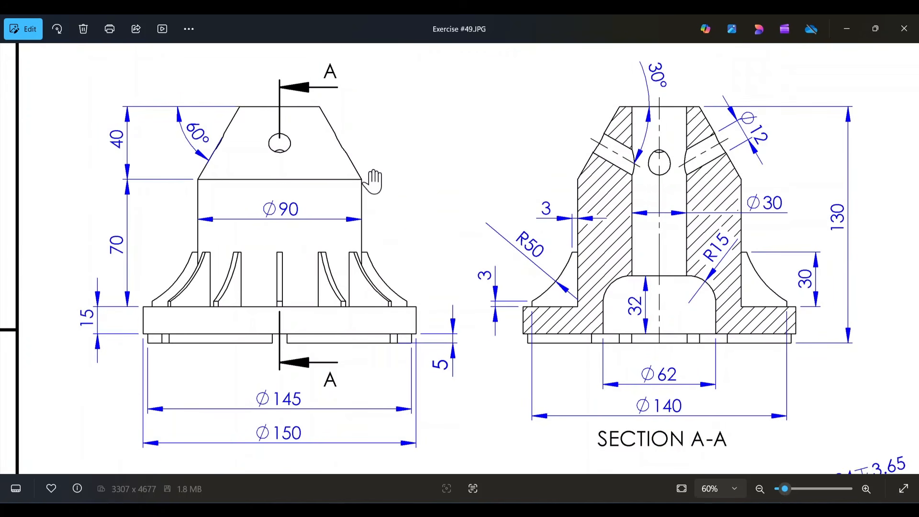
{"action": "scroll", "coordinate": [338, 164], "scroll_direction": "up", "scroll_amount": 5}
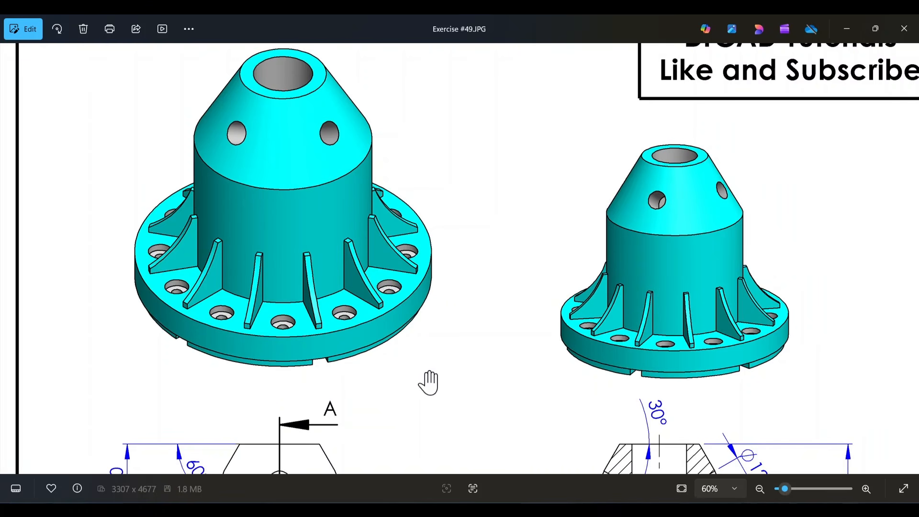
Review the bottom and top views for the underside recess, rib layout, counterbored holes and centre bore
{"action": "left_click_drag", "start_coordinate": [429, 384], "coordinate": [433, 157]}
{"action": "left_click_drag", "start_coordinate": [433, 345], "coordinate": [446, 132]}
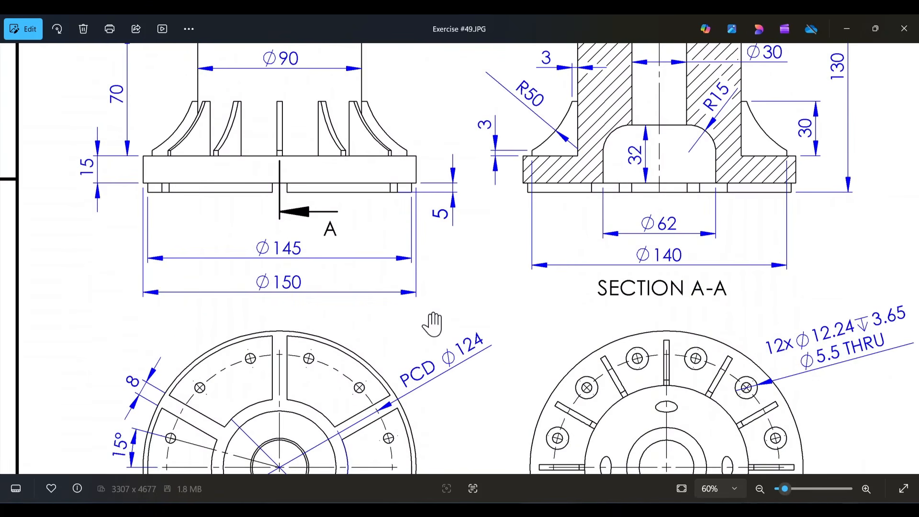
{"action": "left_click_drag", "start_coordinate": [432, 324], "coordinate": [435, 128]}
{"action": "mouse_move", "coordinate": [480, 298]}
{"action": "left_mouse_down"}
{"action": "mouse_move", "coordinate": [488, 246]}
{"action": "mouse_move", "coordinate": [476, 225]}
{"action": "left_mouse_up"}
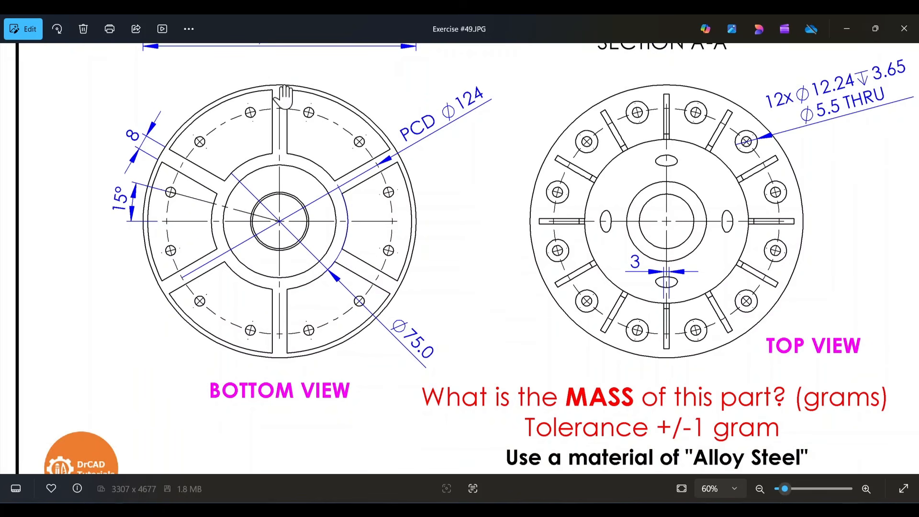
{"action": "left_click_drag", "start_coordinate": [366, 143], "coordinate": [357, 339]}
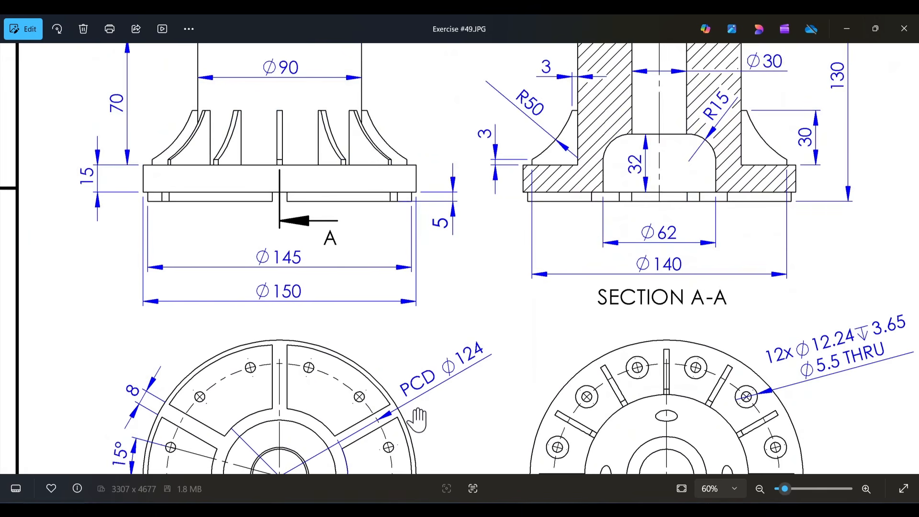
{"action": "left_click_drag", "start_coordinate": [418, 420], "coordinate": [444, 211]}
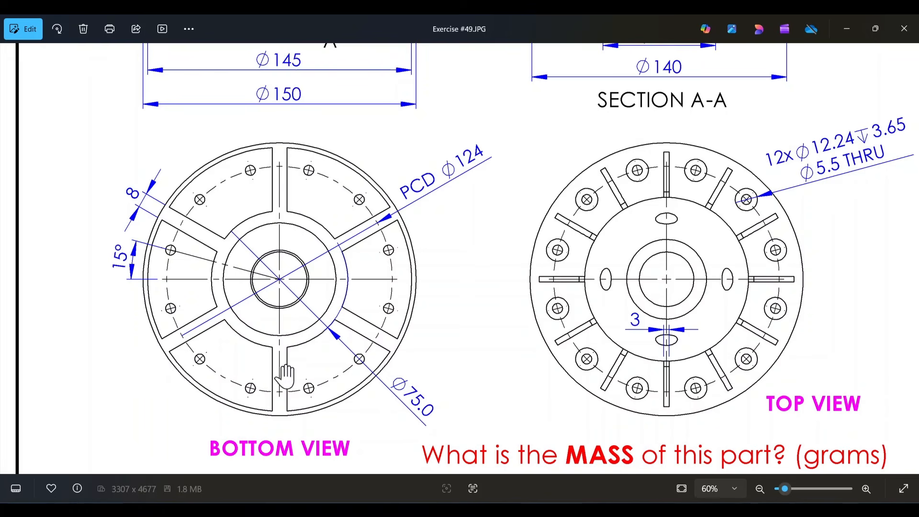
{"action": "mouse_move", "coordinate": [392, 156]}
{"action": "left_mouse_down"}
{"action": "mouse_move", "coordinate": [388, 291]}
{"action": "mouse_move", "coordinate": [392, 176]}
{"action": "left_mouse_up"}
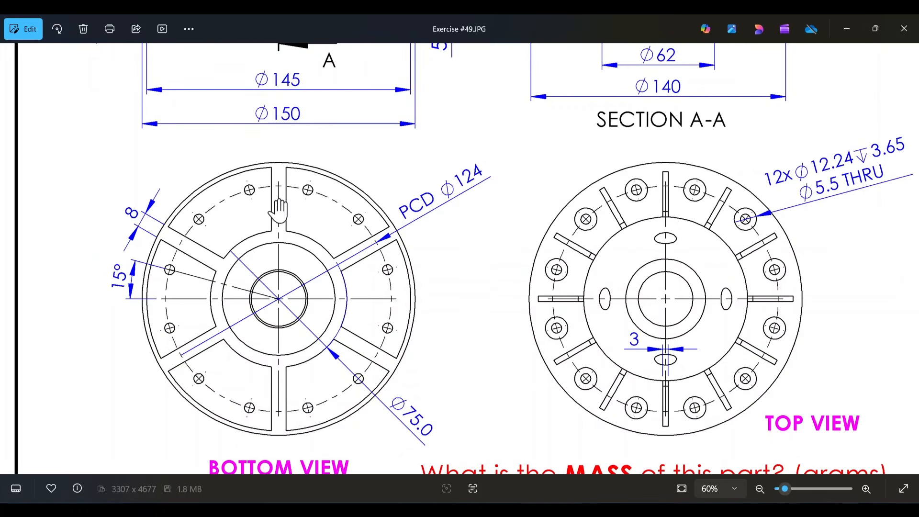
Examine the bottom view up close, including the webs between the pockets, the hole circle and the inner ring
{"action": "scroll", "coordinate": [269, 198], "scroll_direction": "up", "scroll_amount": 5}
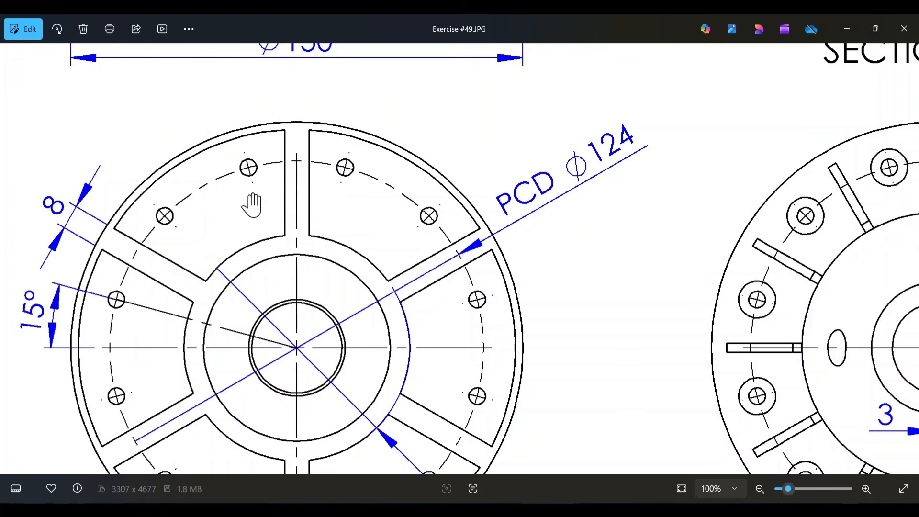
{"action": "left_click_drag", "start_coordinate": [137, 246], "coordinate": [188, 224]}
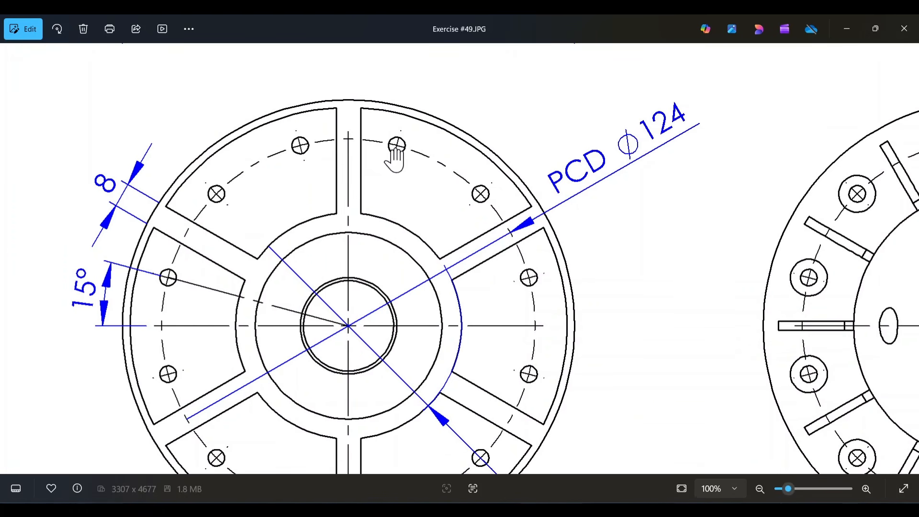
{"action": "left_click_drag", "start_coordinate": [387, 247], "coordinate": [390, 136]}
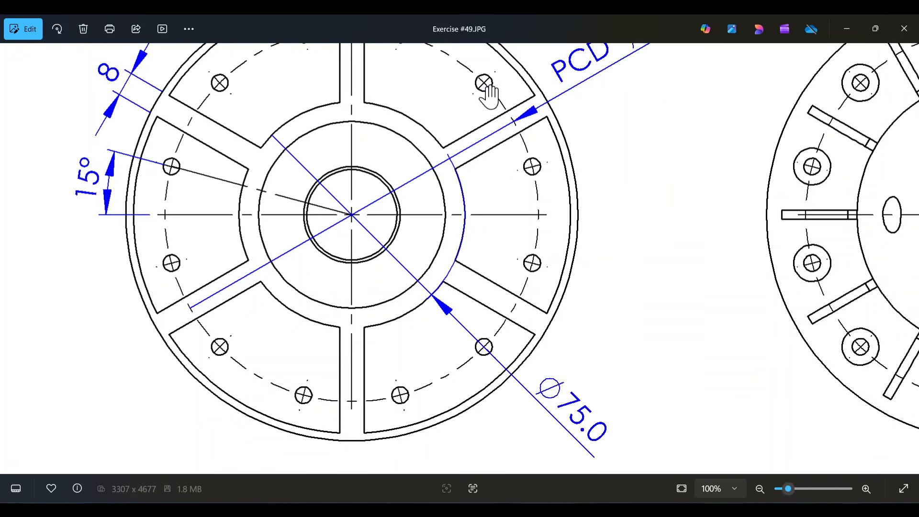
{"action": "left_click_drag", "start_coordinate": [282, 189], "coordinate": [276, 276]}
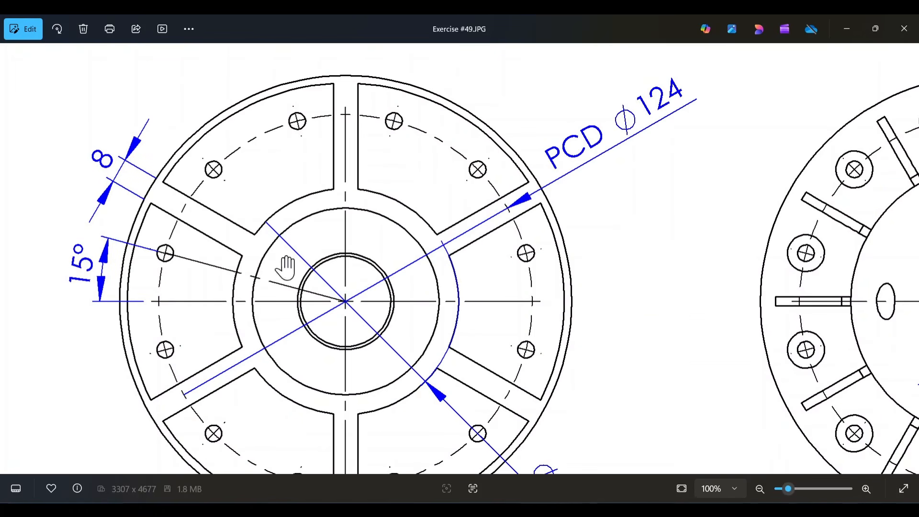
Compare the bottom and top views with the front view and Section A-A to relate the base and underside dimensions
{"action": "scroll", "coordinate": [393, 189], "scroll_direction": "down", "scroll_amount": 3}
{"action": "left_click_drag", "start_coordinate": [363, 173], "coordinate": [362, 273]}
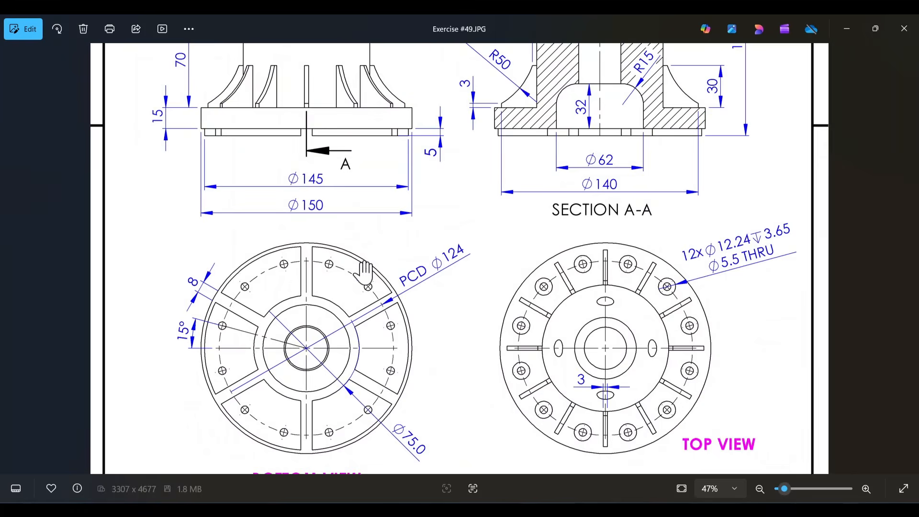
{"action": "scroll", "coordinate": [327, 331], "scroll_direction": "up", "scroll_amount": 2}
{"action": "left_click_drag", "start_coordinate": [322, 371], "coordinate": [382, 266]}
{"action": "scroll", "coordinate": [382, 268], "scroll_direction": "down", "scroll_amount": 1}
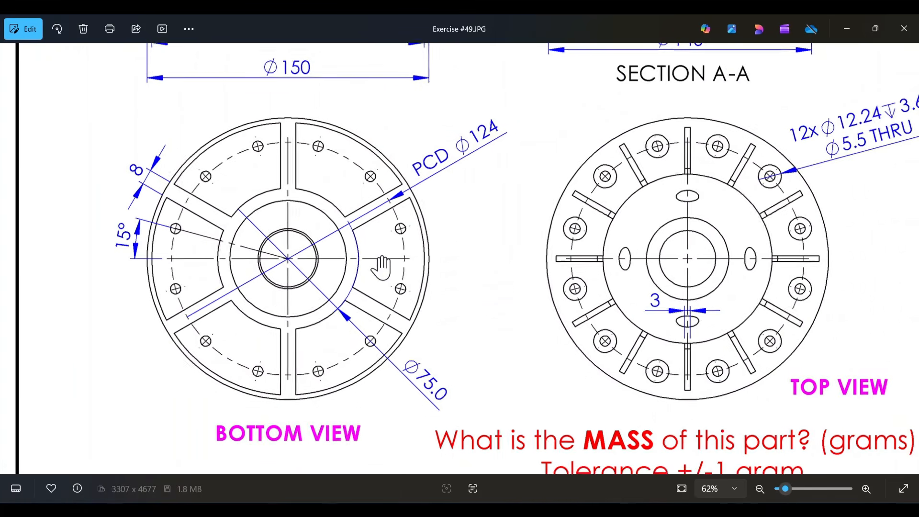
{"action": "left_click_drag", "start_coordinate": [362, 210], "coordinate": [361, 406]}
{"action": "left_click_drag", "start_coordinate": [429, 211], "coordinate": [435, 293]}
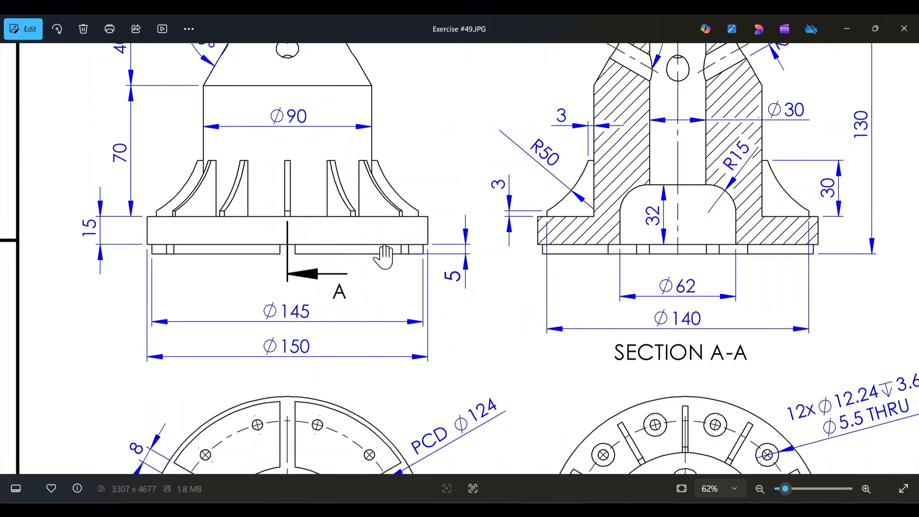
{"action": "mouse_move", "coordinate": [521, 266]}
{"action": "left_mouse_down"}
{"action": "mouse_move", "coordinate": [432, 351]}
{"action": "mouse_move", "coordinate": [430, 391]}
{"action": "left_mouse_up"}
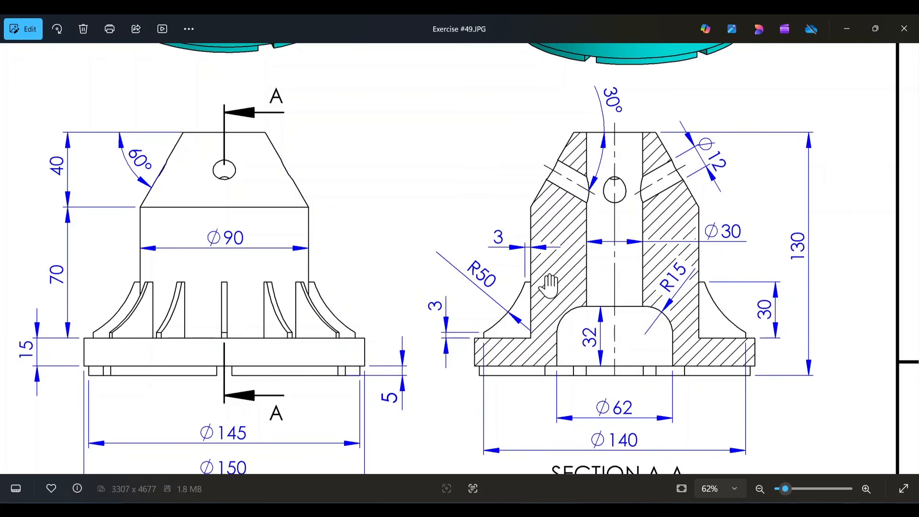
Examine the R50 rib profile in Section A-A and relate it to the isometric pictures and the top view
{"action": "scroll", "coordinate": [503, 278], "scroll_direction": "down", "scroll_amount": 2}
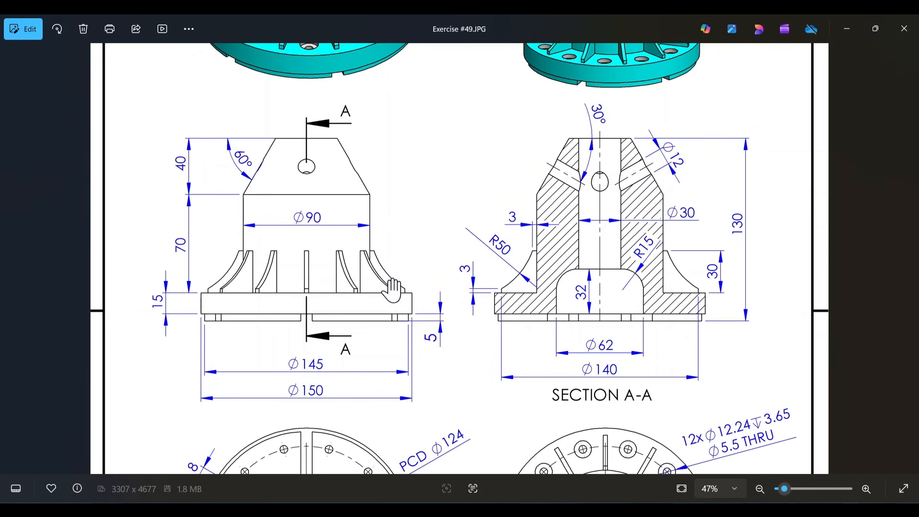
{"action": "scroll", "coordinate": [550, 273], "scroll_direction": "up", "scroll_amount": 5}
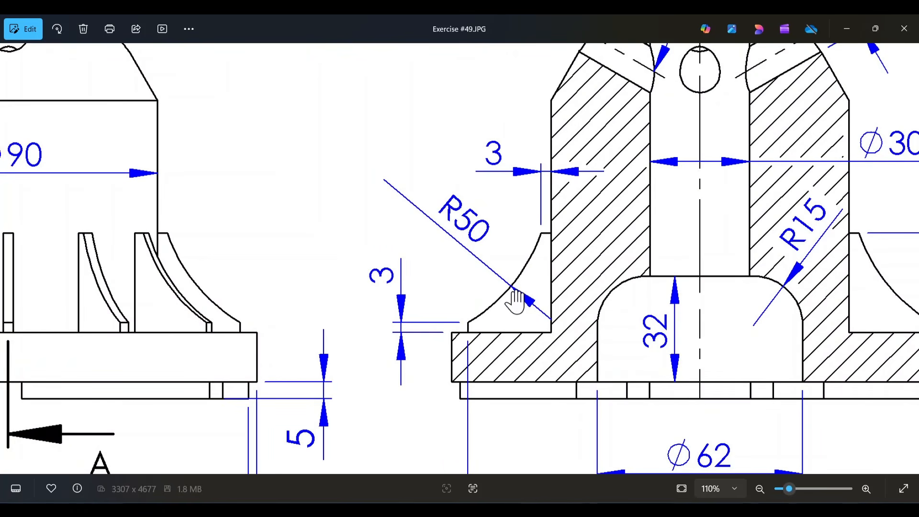
{"action": "scroll", "coordinate": [516, 302], "scroll_direction": "down", "scroll_amount": 5}
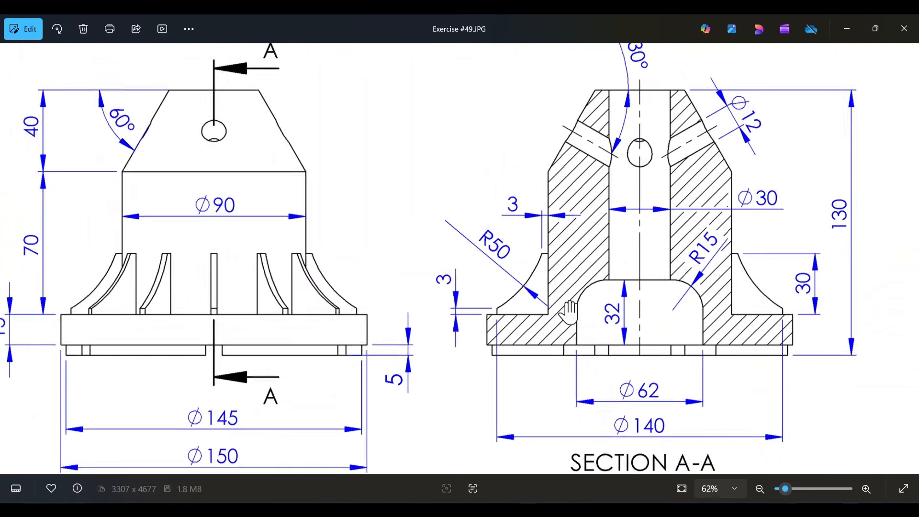
{"action": "mouse_move", "coordinate": [574, 335]}
{"action": "left_mouse_down"}
{"action": "mouse_move", "coordinate": [565, 205]}
{"action": "mouse_move", "coordinate": [536, 392]}
{"action": "left_mouse_up"}
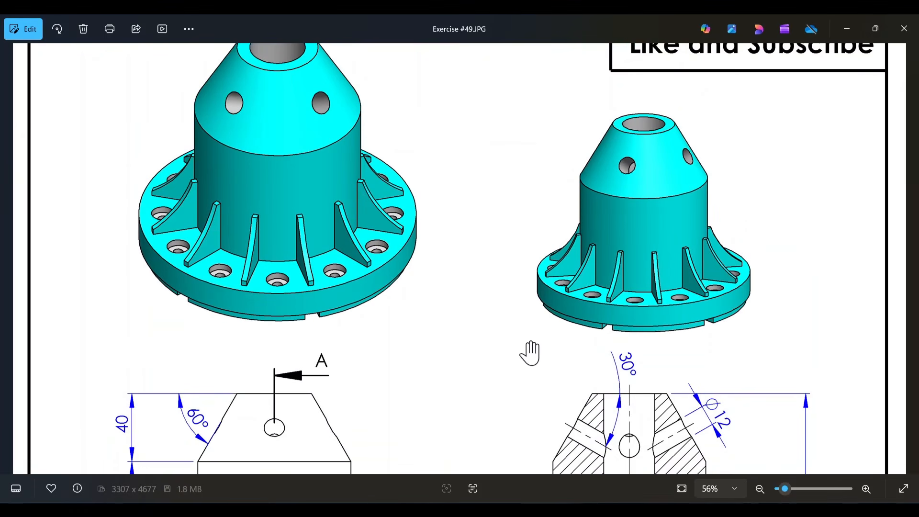
{"action": "left_click_drag", "start_coordinate": [529, 353], "coordinate": [533, 129]}
{"action": "left_click_drag", "start_coordinate": [479, 163], "coordinate": [322, 312]}
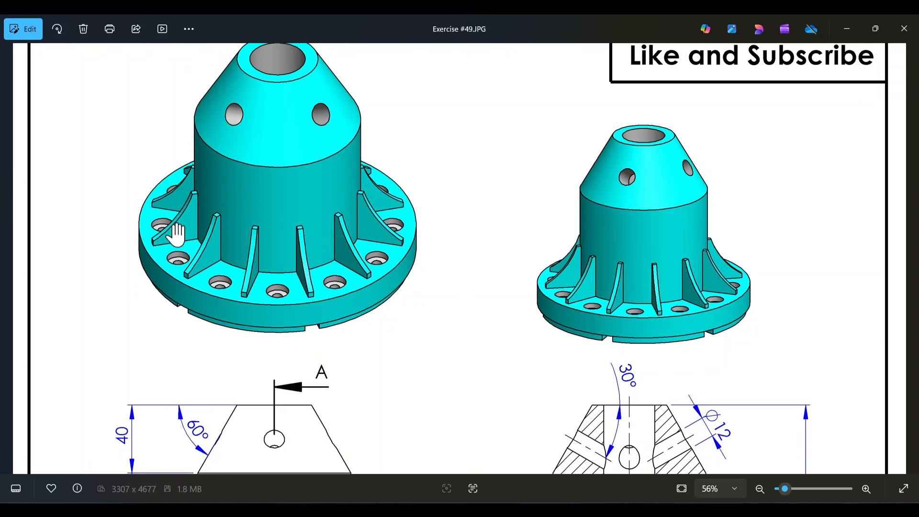
{"action": "mouse_move", "coordinate": [488, 400]}
{"action": "left_mouse_down"}
{"action": "mouse_move", "coordinate": [525, 323]}
{"action": "mouse_move", "coordinate": [517, 94]}
{"action": "left_mouse_up"}
{"action": "scroll", "coordinate": [492, 304], "scroll_direction": "down", "scroll_amount": 3}
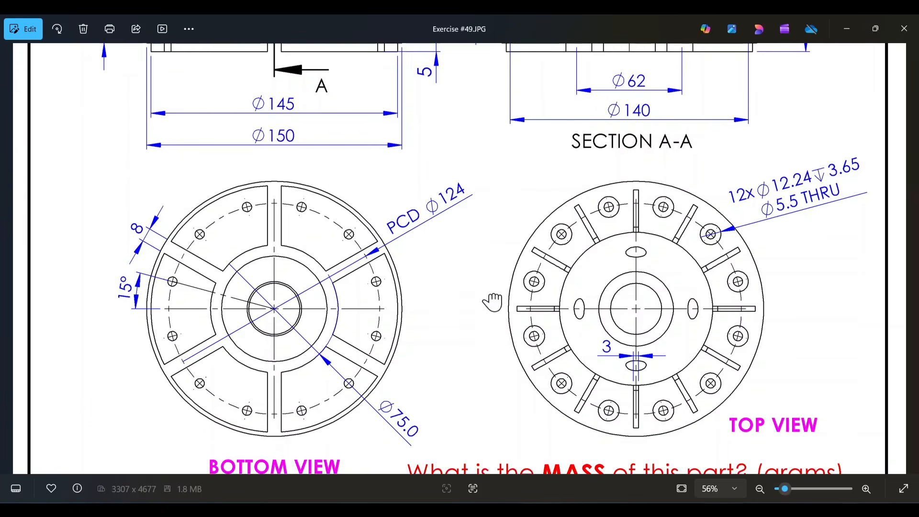
Review the counterbored hole pattern and the angled Ø12 cross holes in Section A-A against the isometric pictures
{"action": "scroll", "coordinate": [743, 194], "scroll_direction": "up", "scroll_amount": 1}
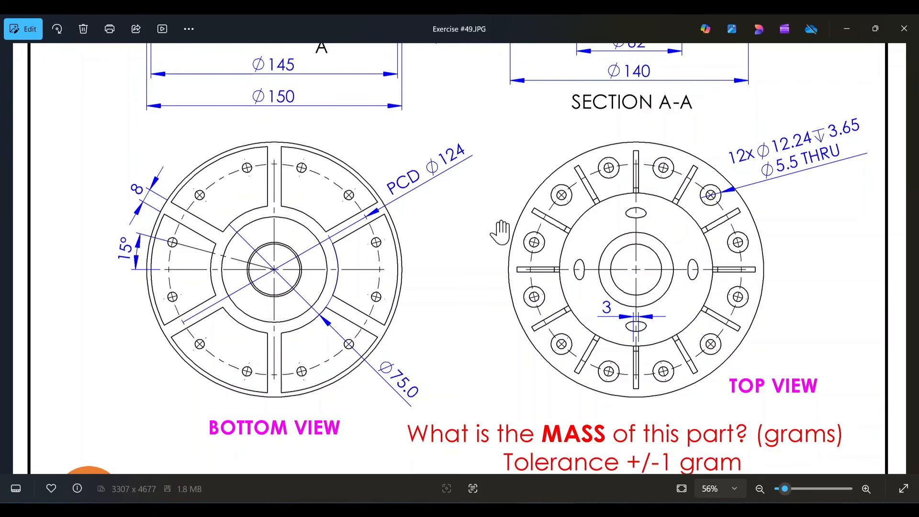
{"action": "left_click_drag", "start_coordinate": [502, 180], "coordinate": [496, 386]}
{"action": "scroll", "coordinate": [502, 252], "scroll_direction": "down", "scroll_amount": 5}
{"action": "left_click_drag", "start_coordinate": [496, 203], "coordinate": [500, 393]}
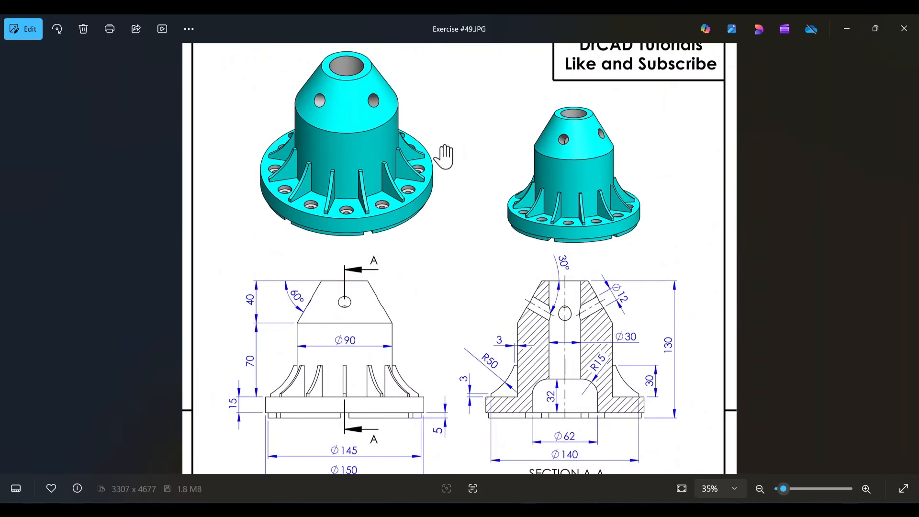
{"action": "scroll", "coordinate": [574, 331], "scroll_direction": "up", "scroll_amount": 5}
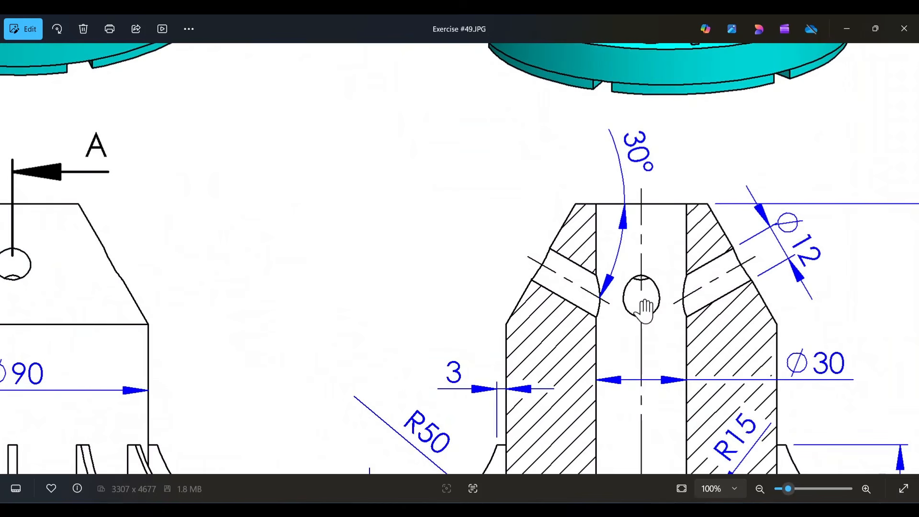
{"action": "left_click_drag", "start_coordinate": [611, 324], "coordinate": [534, 259]}
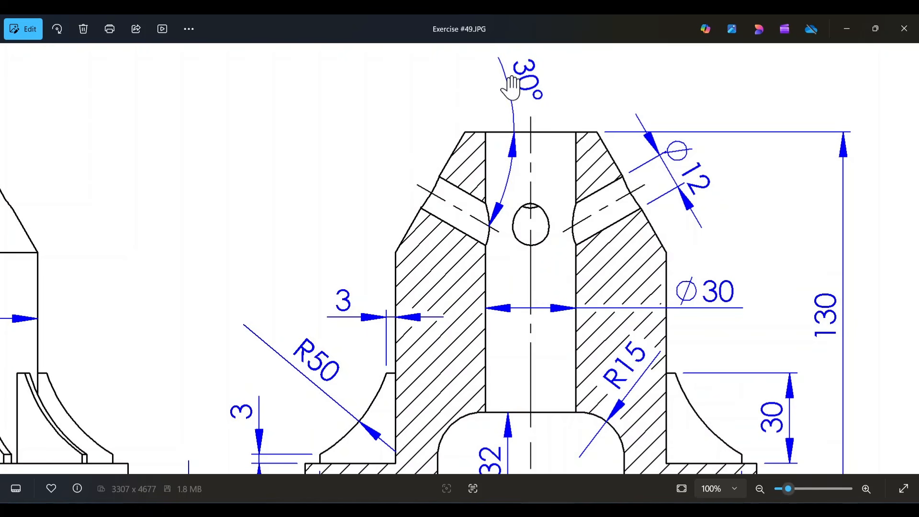
{"action": "scroll", "coordinate": [545, 155], "scroll_direction": "down", "scroll_amount": 3}
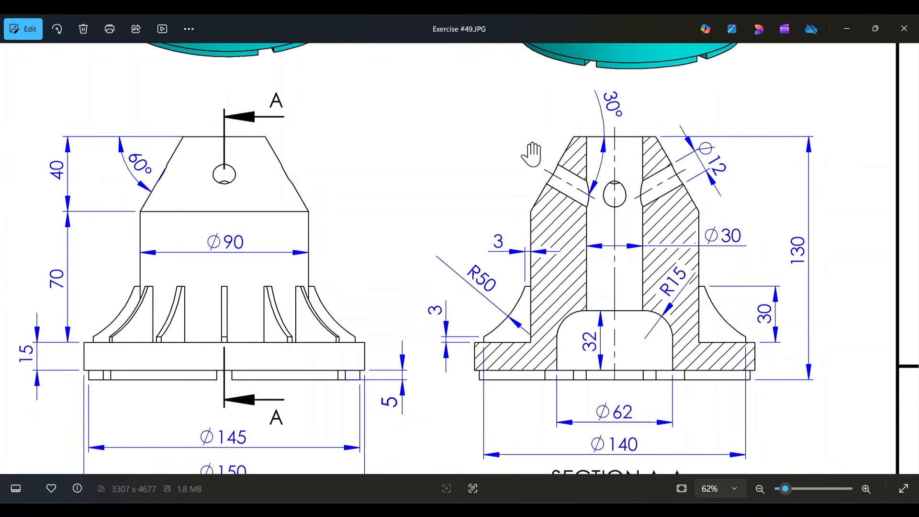
{"action": "left_click_drag", "start_coordinate": [513, 59], "coordinate": [576, 375]}
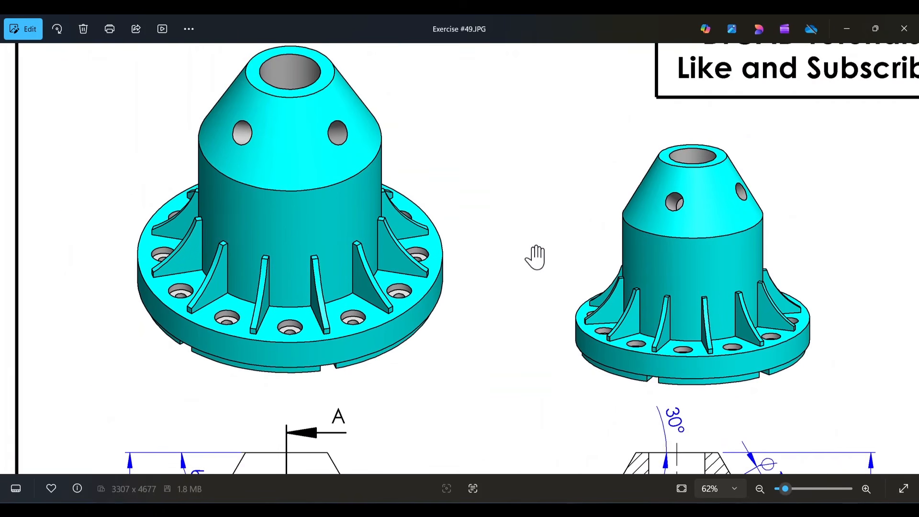
{"action": "scroll", "coordinate": [535, 258], "scroll_direction": "down", "scroll_amount": 5}
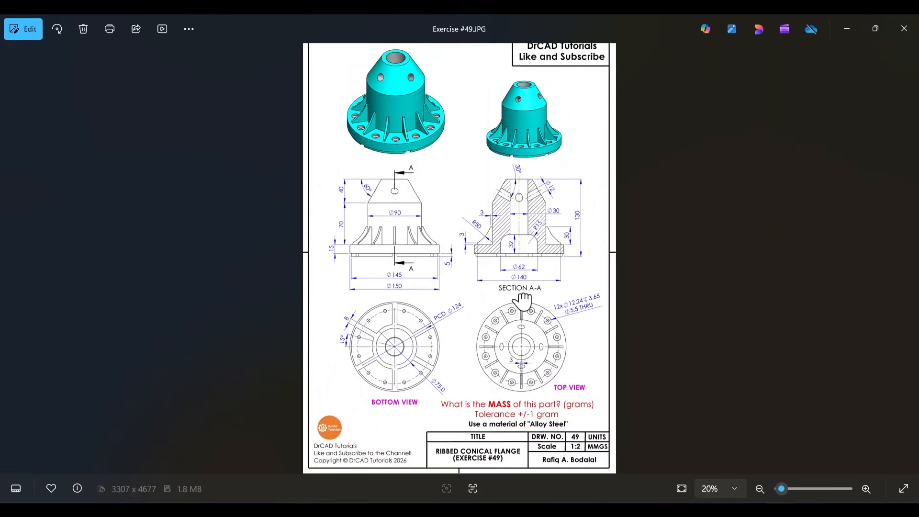
{"action": "scroll", "coordinate": [473, 165], "scroll_direction": "up", "scroll_amount": 5}
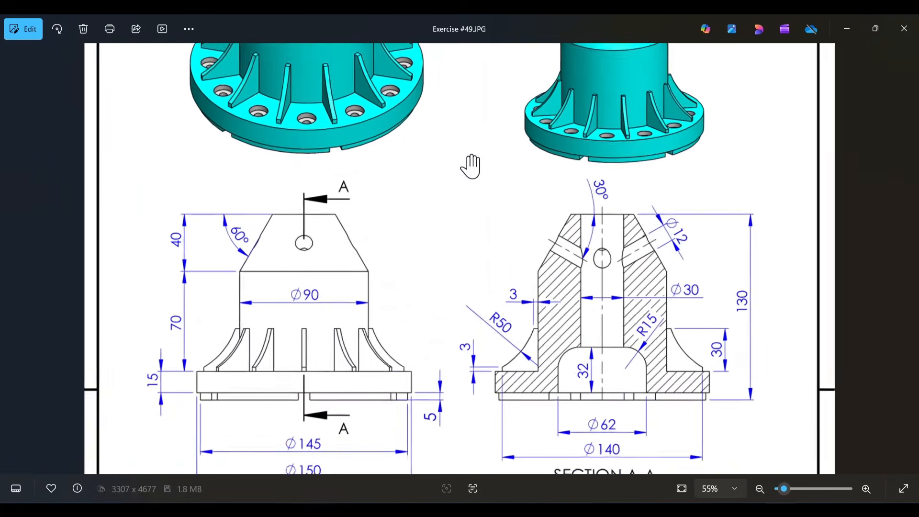
{"action": "left_click_drag", "start_coordinate": [486, 353], "coordinate": [484, 361]}
{"action": "scroll", "coordinate": [450, 206], "scroll_direction": "down", "scroll_amount": 5}
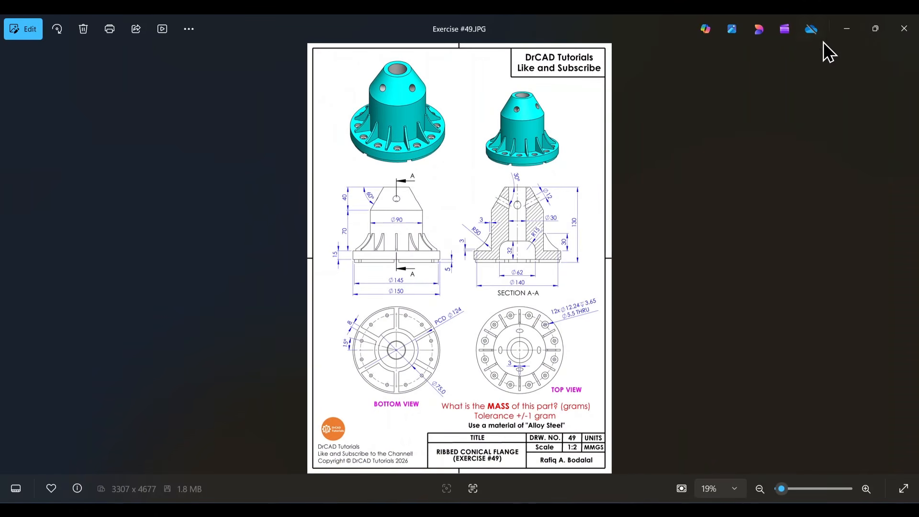
Switch to SOLIDWORKS, create a new part, and apply the Plain White scene
{"action": "left_click", "coordinate": [843, 33]}
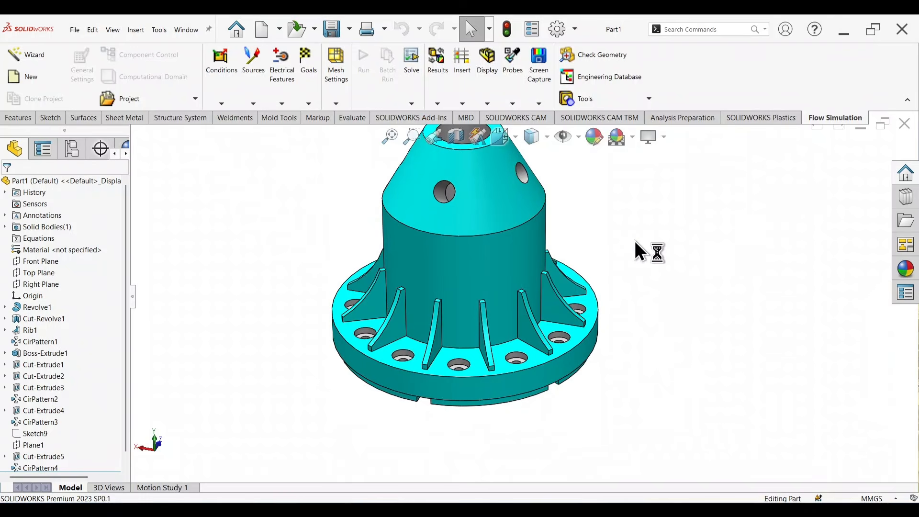
{"action": "middle_click_drag", "start_coordinate": [639, 235], "coordinate": [582, 216]}
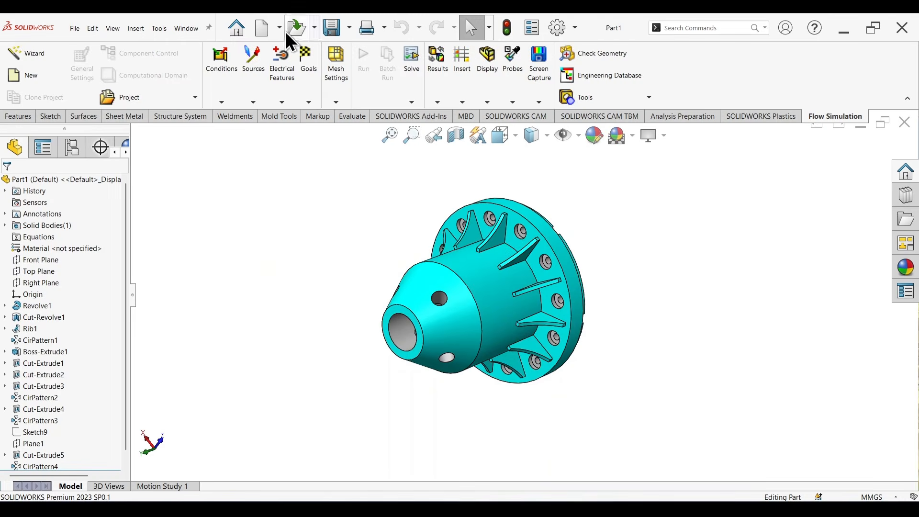
{"action": "left_click", "coordinate": [263, 28]}
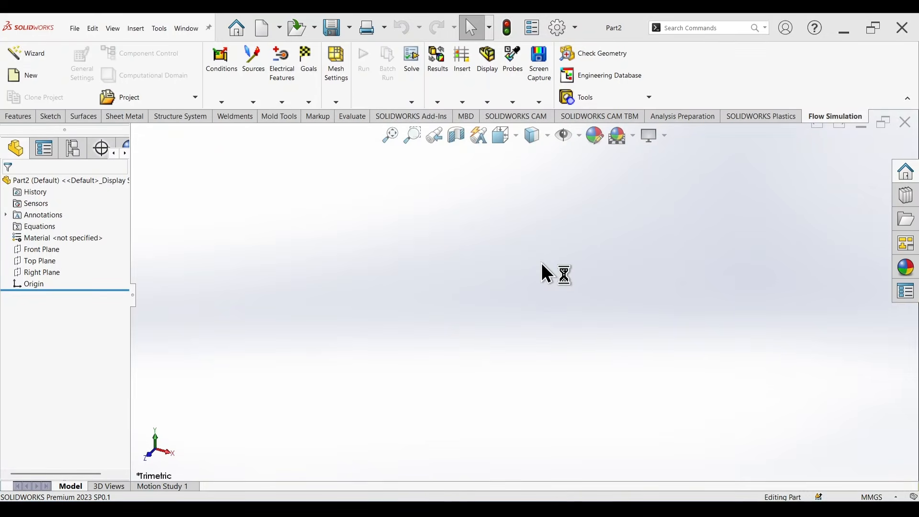
{"action": "left_click", "coordinate": [634, 139]}
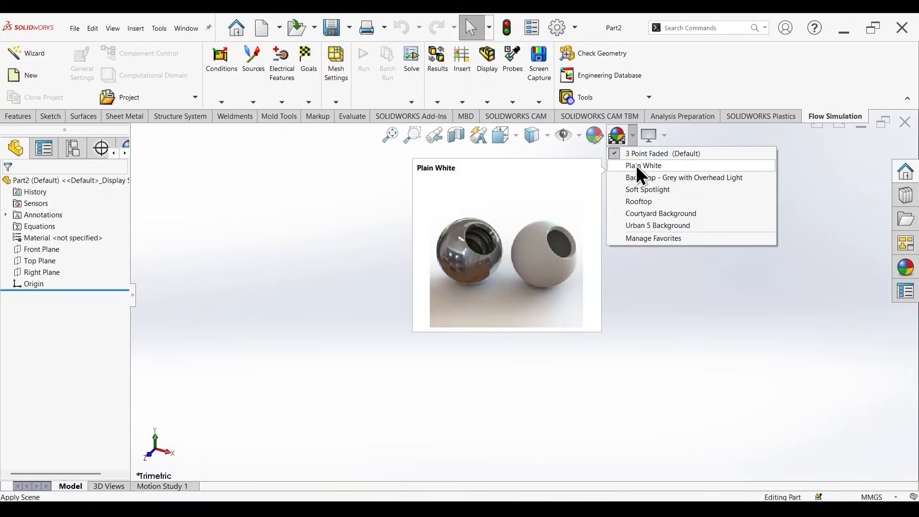
{"action": "left_click", "coordinate": [637, 165]}
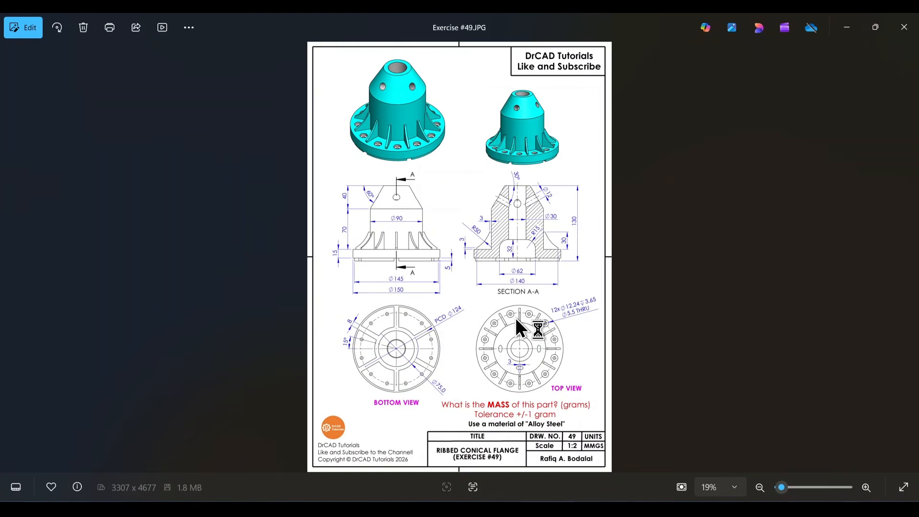
Copy the Exercise #49 drawing image from the image viewer and paste it into the new SOLIDWORKS part as a modelling reference
{"action": "key", "text": "ctrl+c"}
{"action": "left_click", "coordinate": [849, 27]}
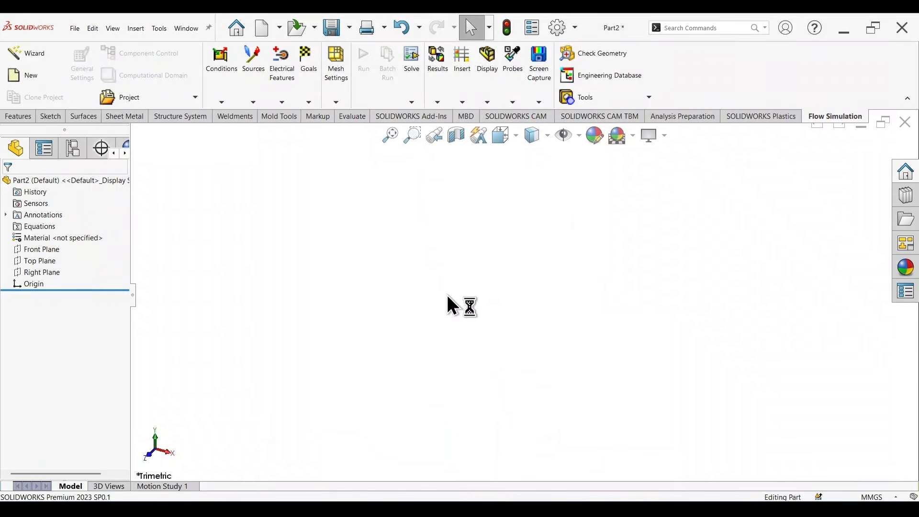
{"action": "key", "text": "ctrl+v"}
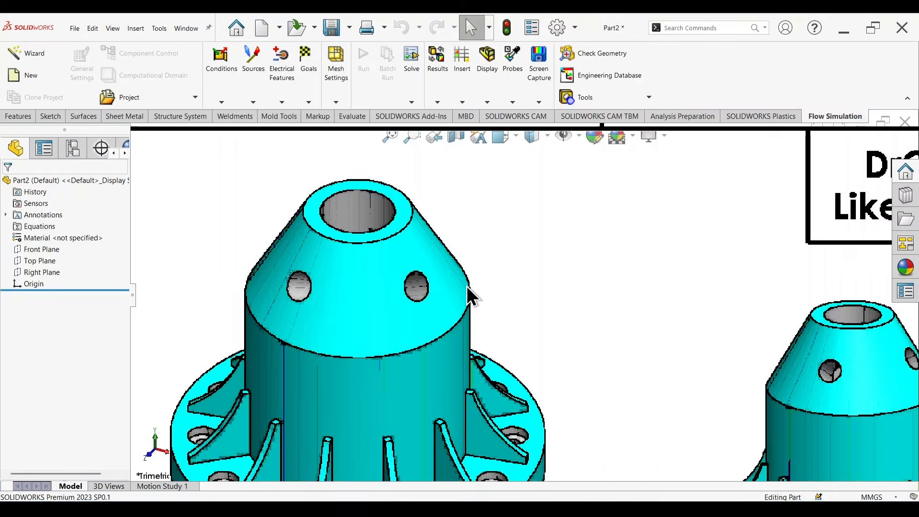
{"action": "mouse_move", "coordinate": [541, 383]}
{"action": "left_mouse_down"}
{"action": "mouse_move", "coordinate": [454, 270]}
{"action": "mouse_move", "coordinate": [487, 334]}
{"action": "mouse_move", "coordinate": [459, 266]}
{"action": "mouse_move", "coordinate": [467, 272]}
{"action": "left_mouse_up"}
{"action": "scroll", "coordinate": [453, 287], "scroll_direction": "down", "scroll_amount": 8}
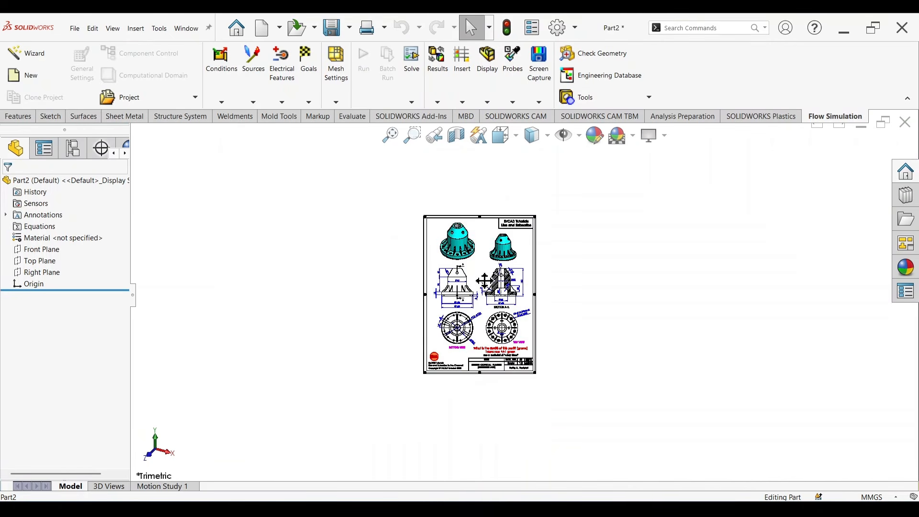
{"action": "scroll", "coordinate": [423, 280], "scroll_direction": "down", "scroll_amount": 5}
{"action": "scroll", "coordinate": [445, 203], "scroll_direction": "up", "scroll_amount": 1}
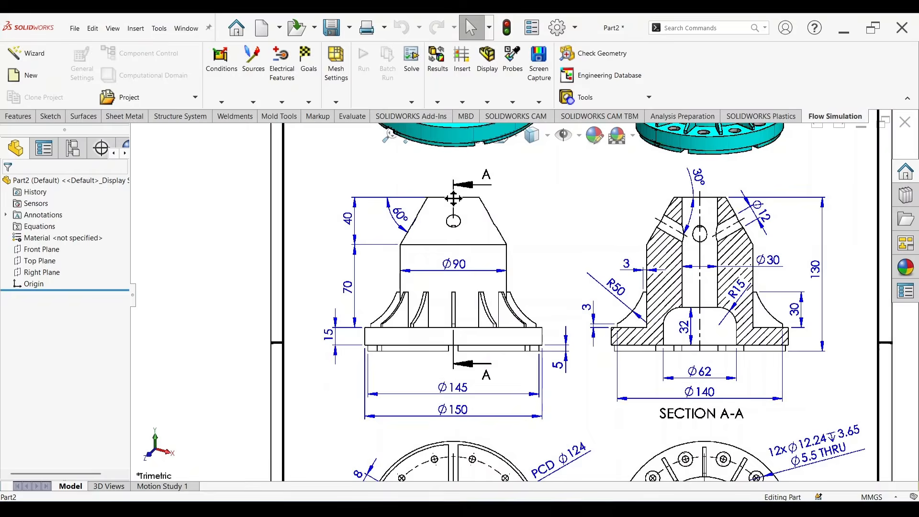
{"action": "scroll", "coordinate": [467, 210], "scroll_direction": "down", "scroll_amount": 1}
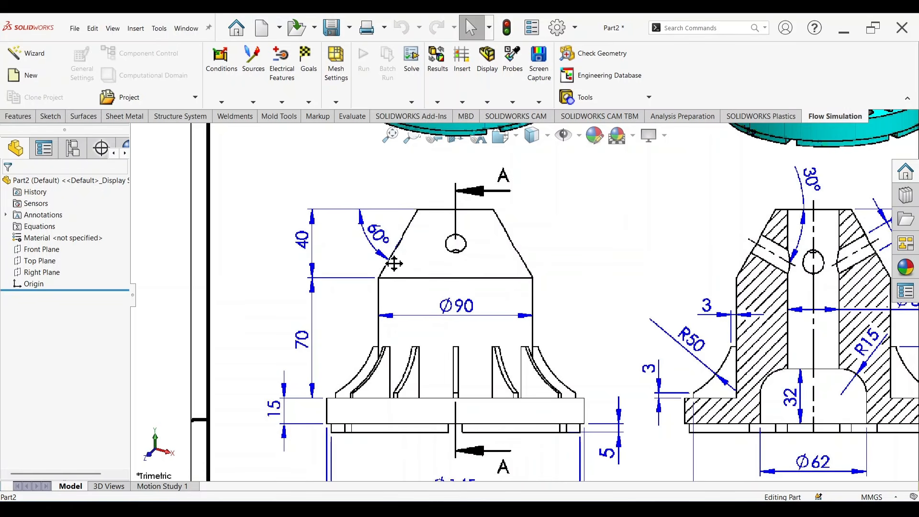
{"action": "key", "text": "f"}
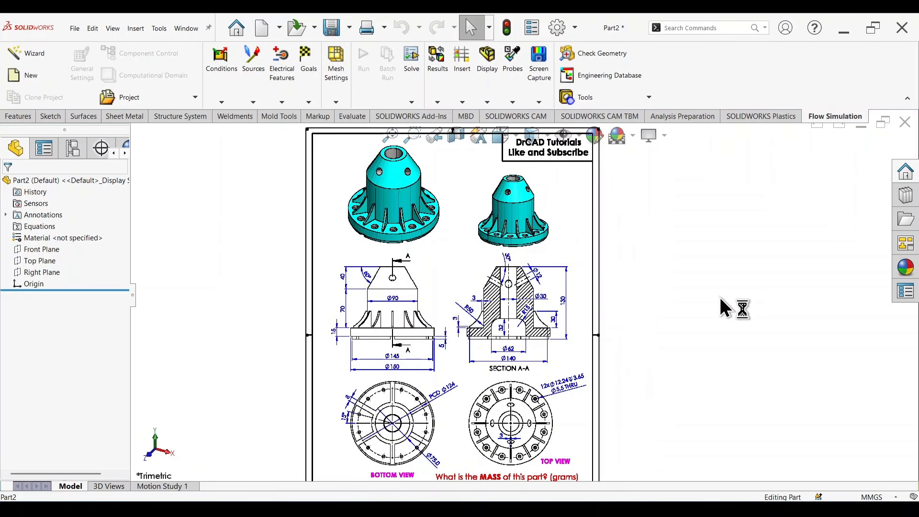
Sketch a closed stepped half-profile from the origin on the Front Plane, with a sloped upper edge and a base about 135 mm wide
{"action": "left_click", "coordinate": [49, 249]}
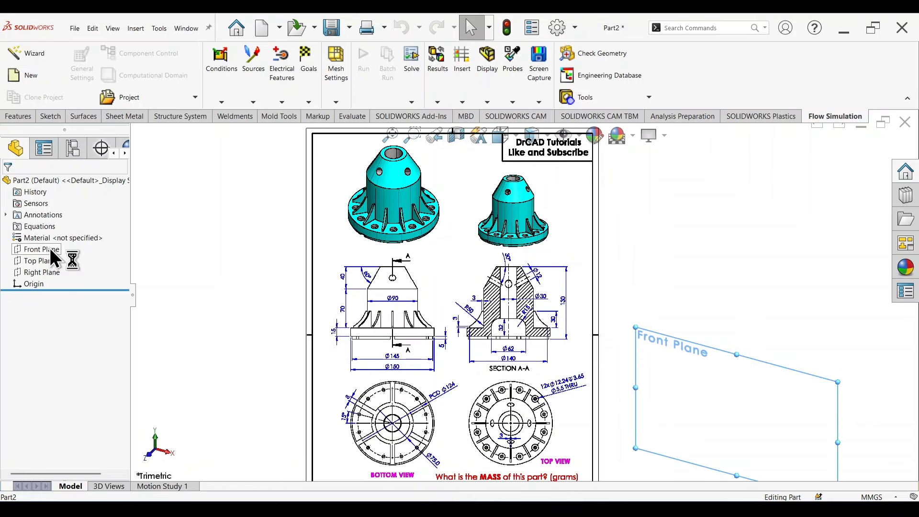
{"action": "left_click", "coordinate": [59, 237]}
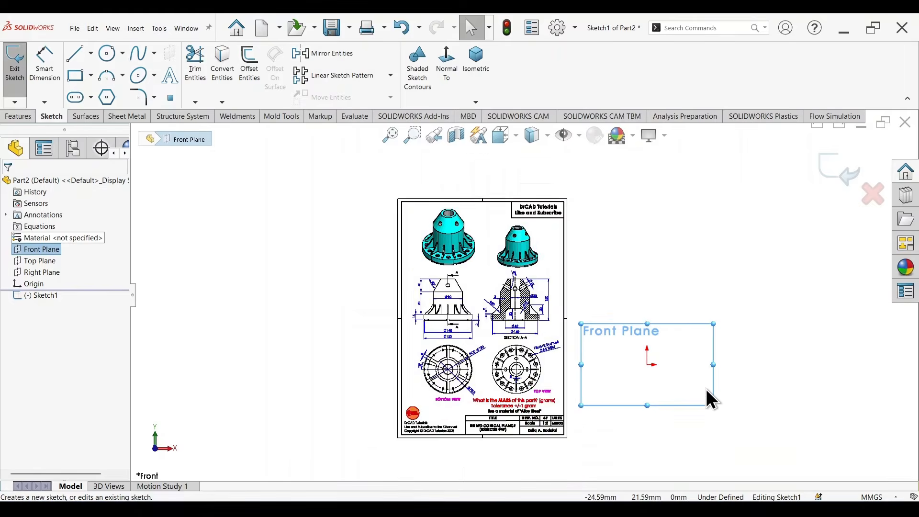
{"action": "right_click_drag", "start_coordinate": [720, 350], "coordinate": [642, 361]}
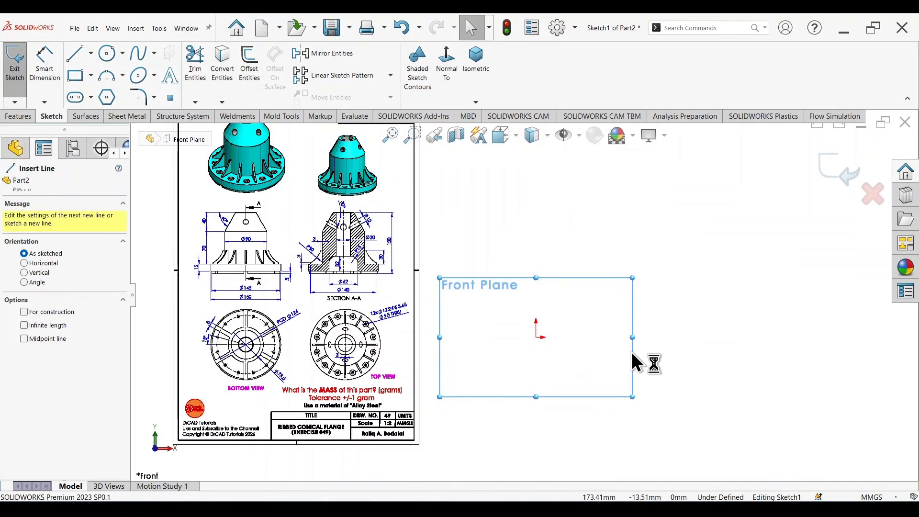
{"action": "left_click", "coordinate": [536, 339]}
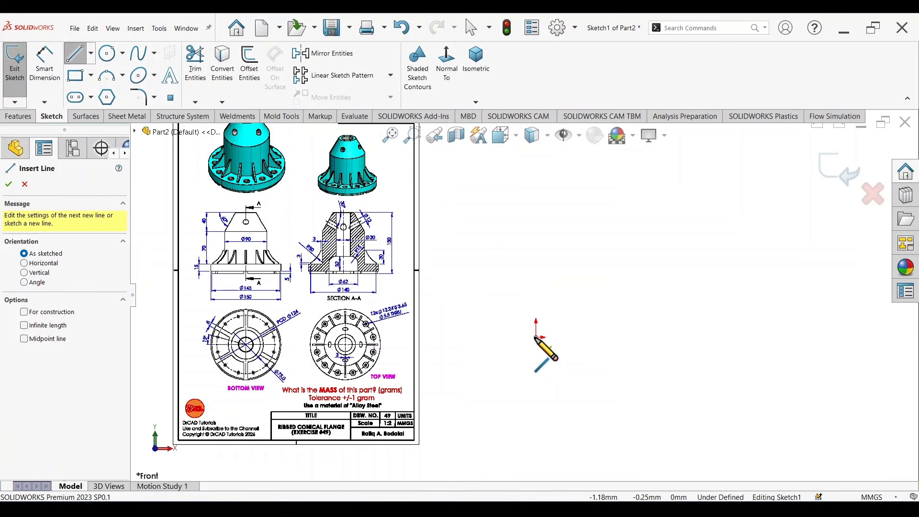
{"action": "left_click", "coordinate": [536, 172]}
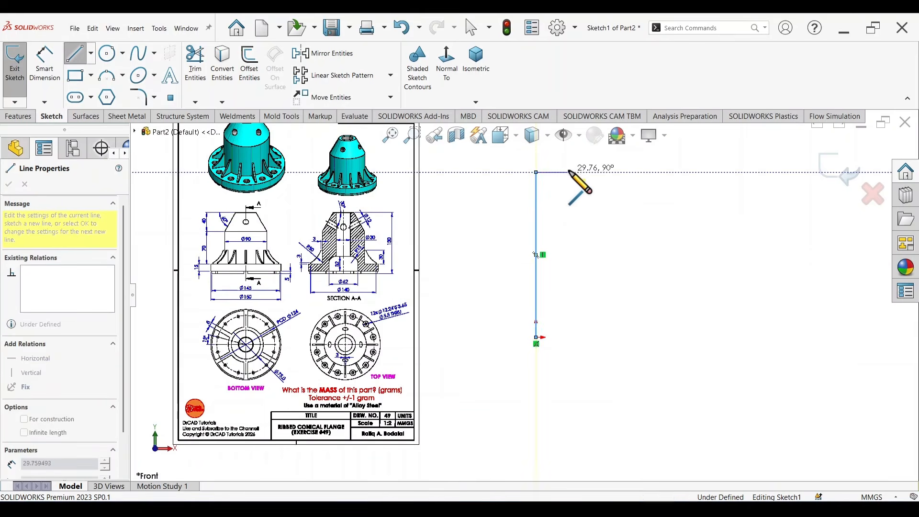
{"action": "left_click", "coordinate": [571, 172]}
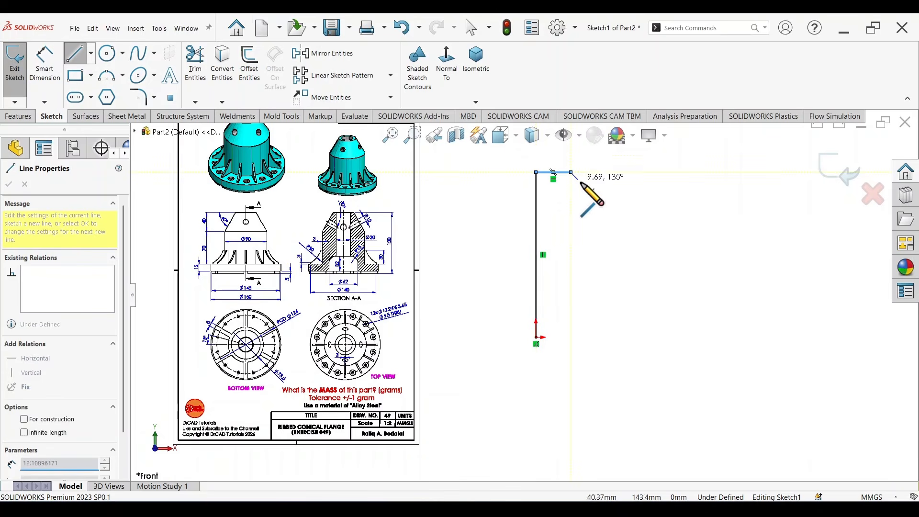
{"action": "left_click", "coordinate": [610, 224]}
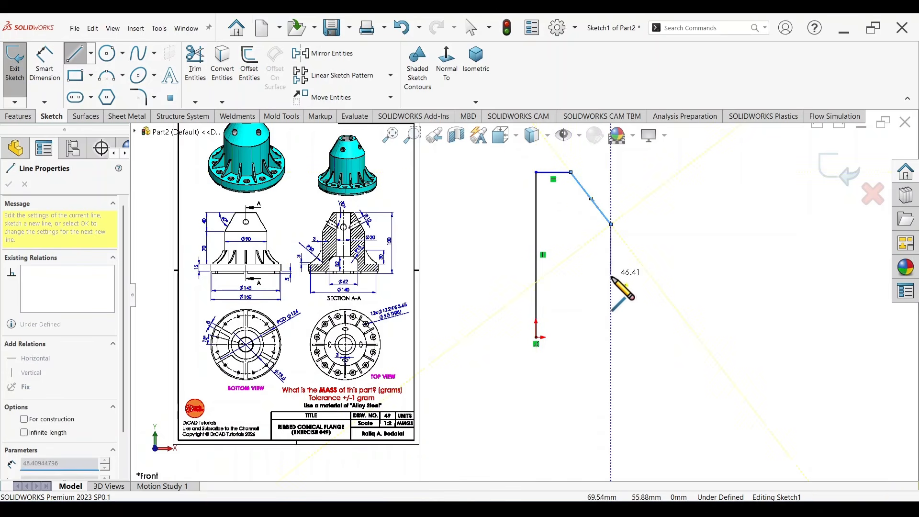
{"action": "left_click", "coordinate": [611, 305]}
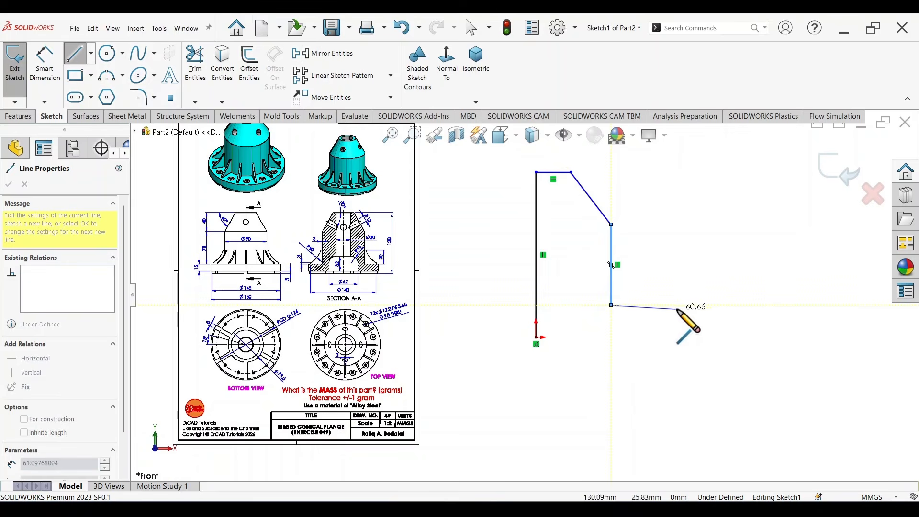
{"action": "left_click", "coordinate": [682, 305]}
{"action": "left_click", "coordinate": [682, 337]}
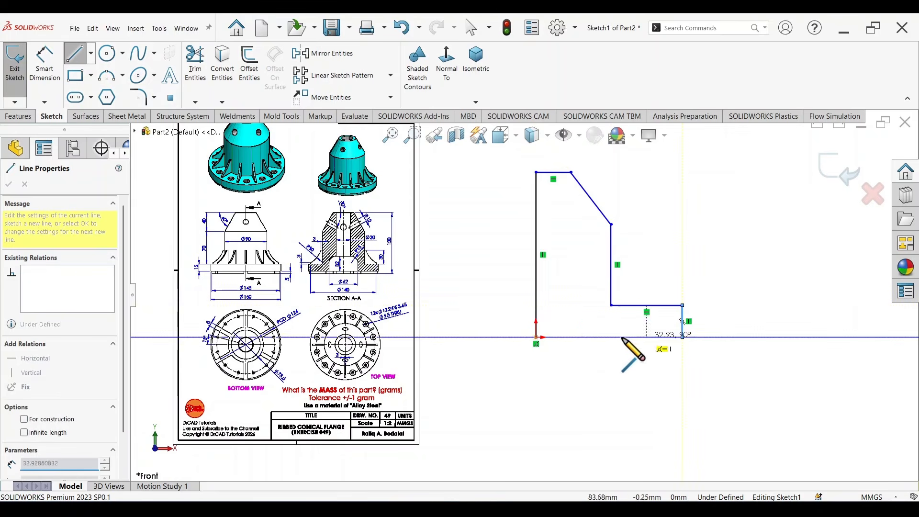
{"action": "left_click", "coordinate": [536, 338]}
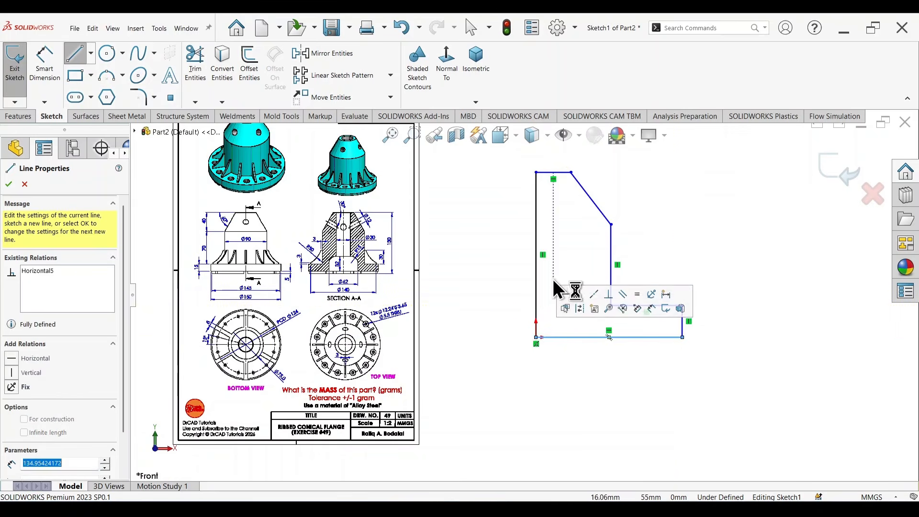
{"action": "scroll", "coordinate": [526, 290], "scroll_direction": "up", "scroll_amount": 2}
{"action": "scroll", "coordinate": [527, 305], "scroll_direction": "down", "scroll_amount": 2}
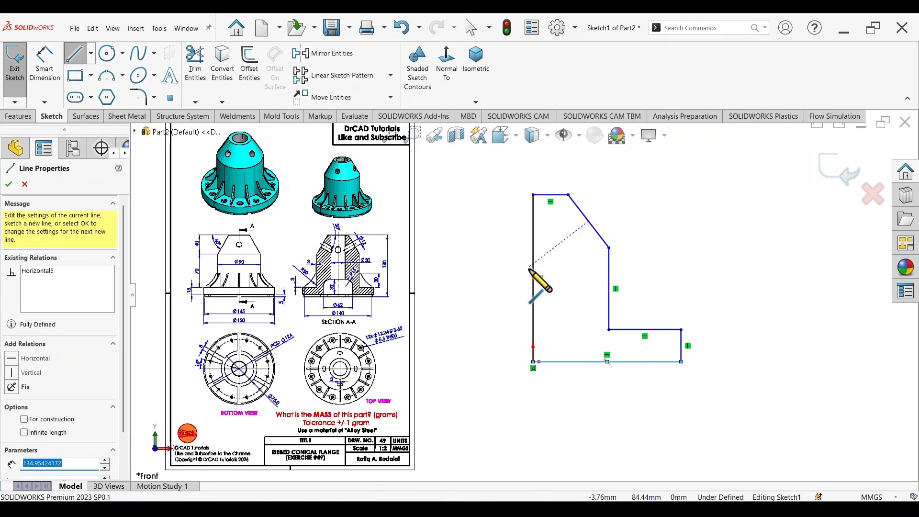
{"action": "key", "text": "Escape"}
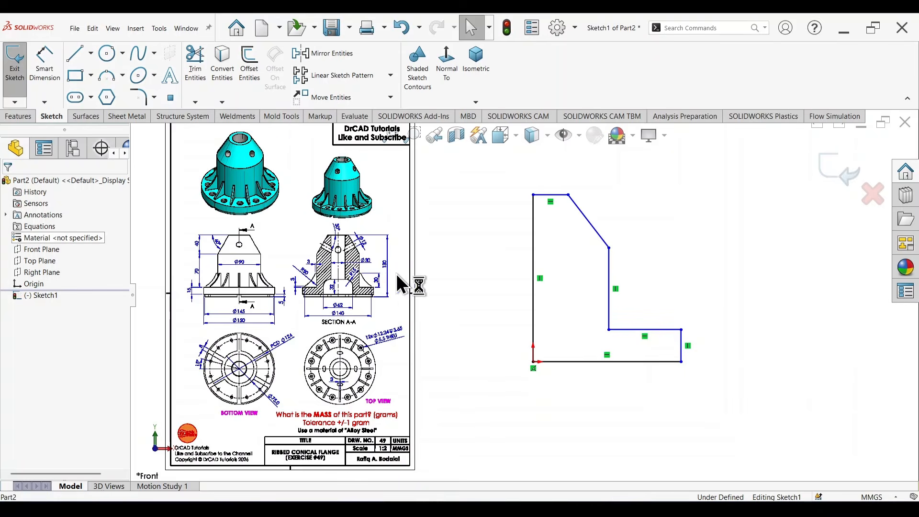
Move the reference drawing image closer to the profile sketch and check the dimensions in its front and section views
{"action": "left_click_drag", "start_coordinate": [397, 274], "coordinate": [461, 265]}
{"action": "scroll", "coordinate": [525, 283], "scroll_direction": "up", "scroll_amount": 1}
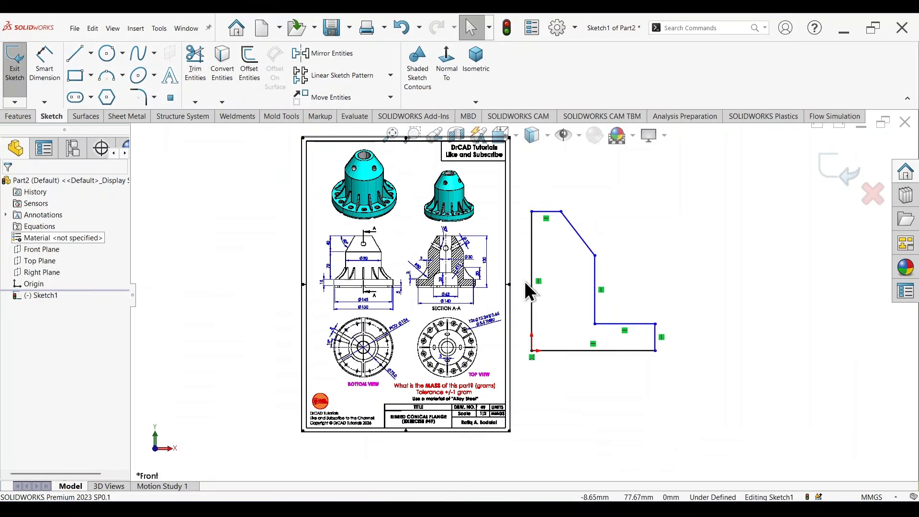
{"action": "scroll", "coordinate": [380, 256], "scroll_direction": "down", "scroll_amount": 3}
{"action": "scroll", "coordinate": [380, 256], "scroll_direction": "up", "scroll_amount": 1}
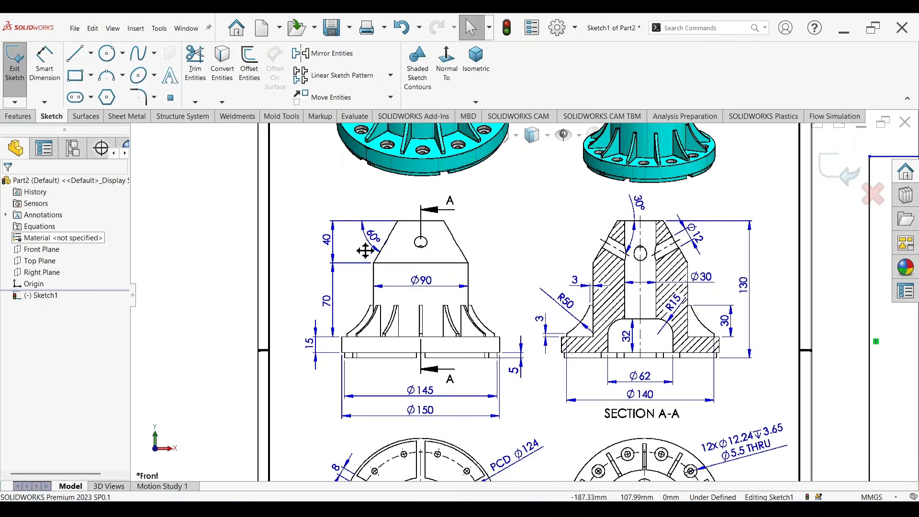
{"action": "scroll", "coordinate": [416, 343], "scroll_direction": "down", "scroll_amount": 1}
{"action": "scroll", "coordinate": [574, 326], "scroll_direction": "up", "scroll_amount": 3}
{"action": "scroll", "coordinate": [574, 326], "scroll_direction": "down", "scroll_amount": 1}
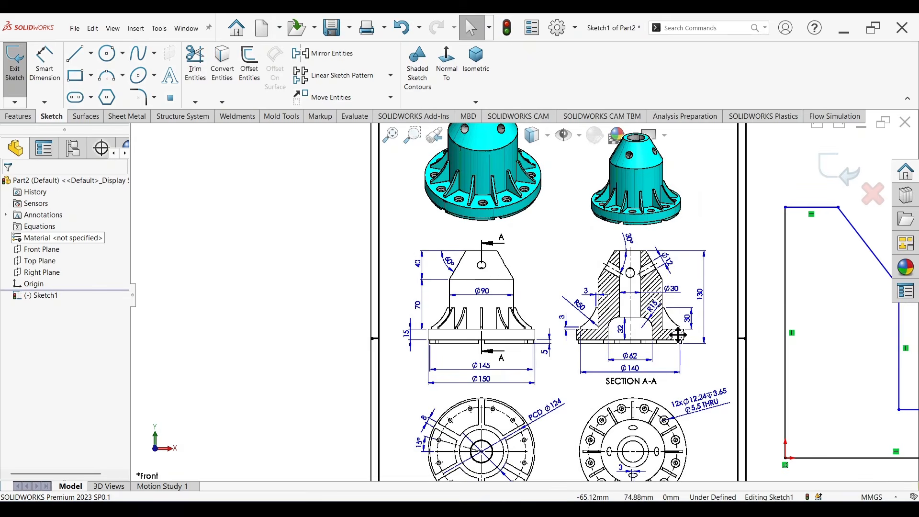
{"action": "scroll", "coordinate": [690, 329], "scroll_direction": "up", "scroll_amount": 2}
Dimension the base flange's outer vertical edge to 15 mm
{"action": "right_click_drag", "start_coordinate": [703, 386], "coordinate": [673, 281]}
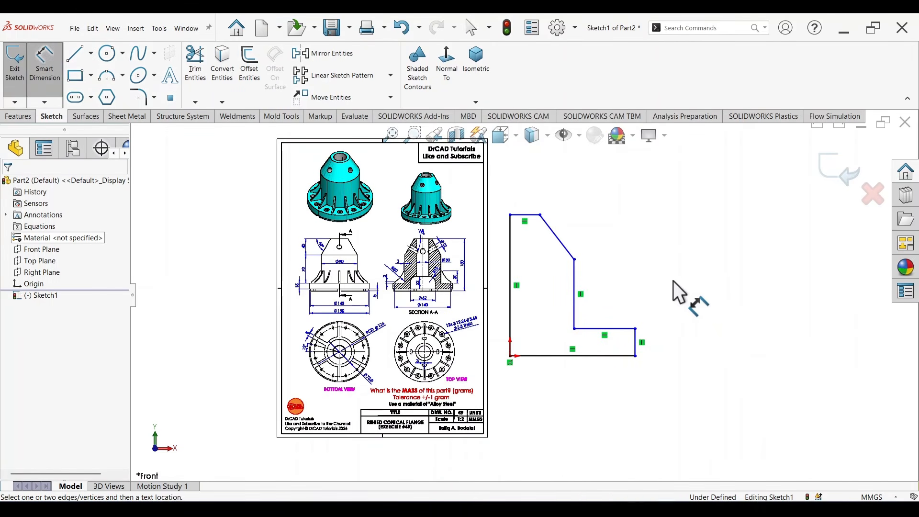
{"action": "scroll", "coordinate": [356, 282], "scroll_direction": "down", "scroll_amount": 4}
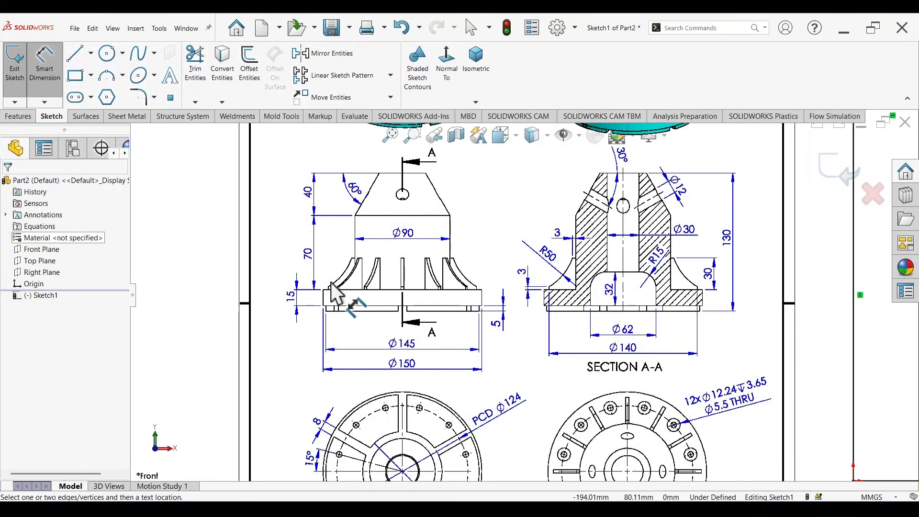
{"action": "scroll", "coordinate": [852, 280], "scroll_direction": "up", "scroll_amount": 4}
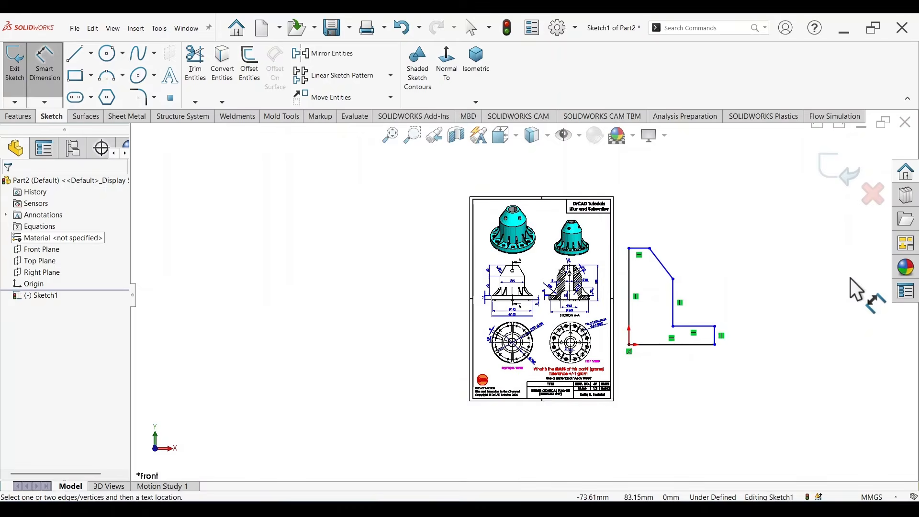
{"action": "scroll", "coordinate": [711, 320], "scroll_direction": "down", "scroll_amount": 2}
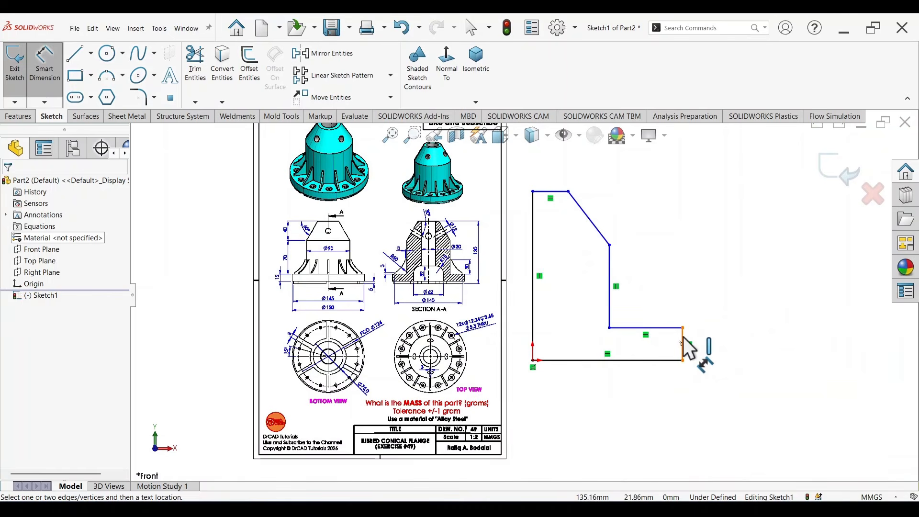
{"action": "left_click", "coordinate": [684, 341]}
{"action": "left_click", "coordinate": [729, 345]}
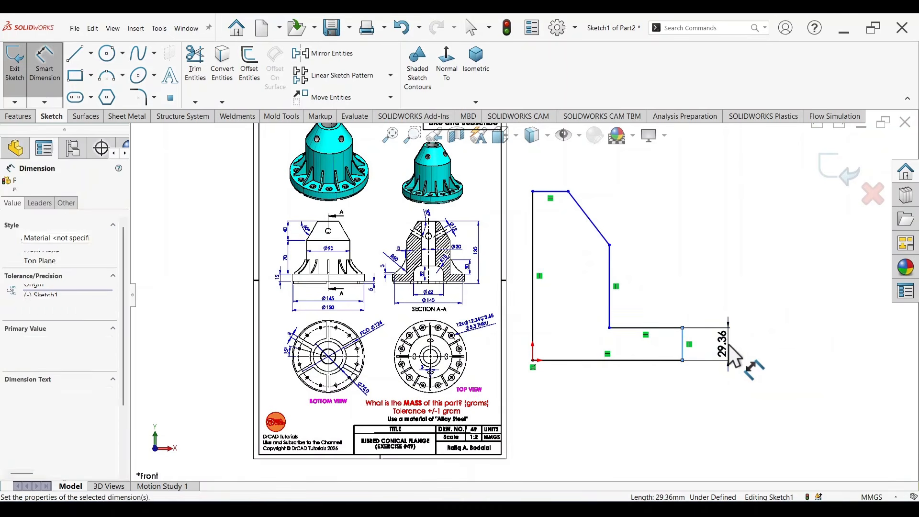
{"action": "type", "text": "15"}
{"action": "key", "text": "Return"}
Dimension the vertical edge of the cylindrical section above the flange to 70 mm
{"action": "scroll", "coordinate": [474, 305], "scroll_direction": "up", "scroll_amount": 2}
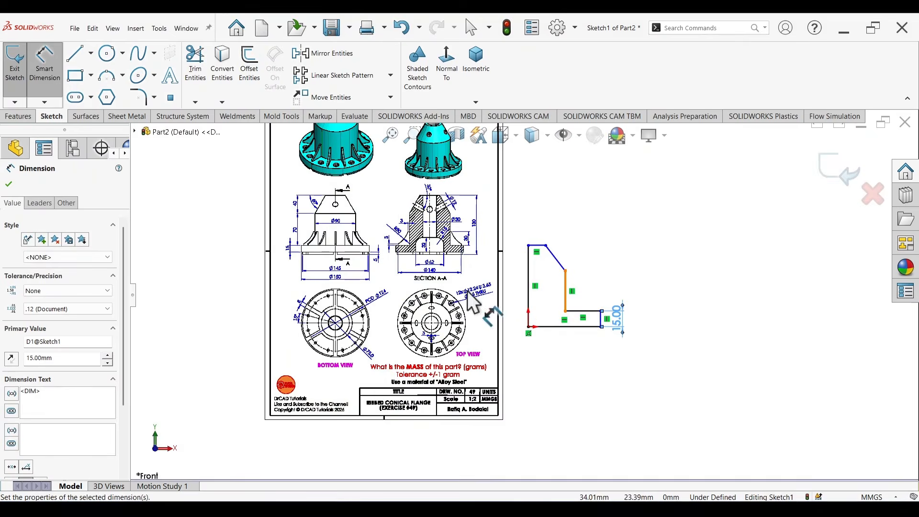
{"action": "scroll", "coordinate": [340, 222], "scroll_direction": "down", "scroll_amount": 3}
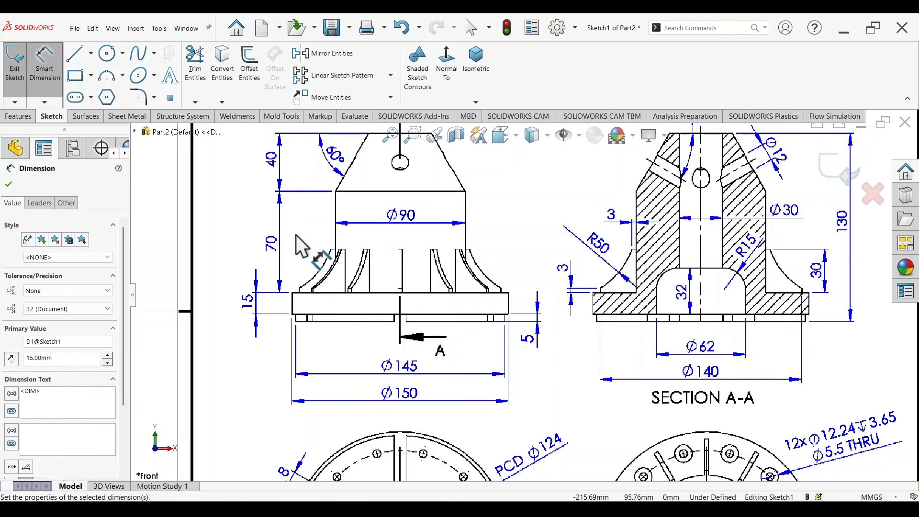
{"action": "scroll", "coordinate": [493, 270], "scroll_direction": "up", "scroll_amount": 10}
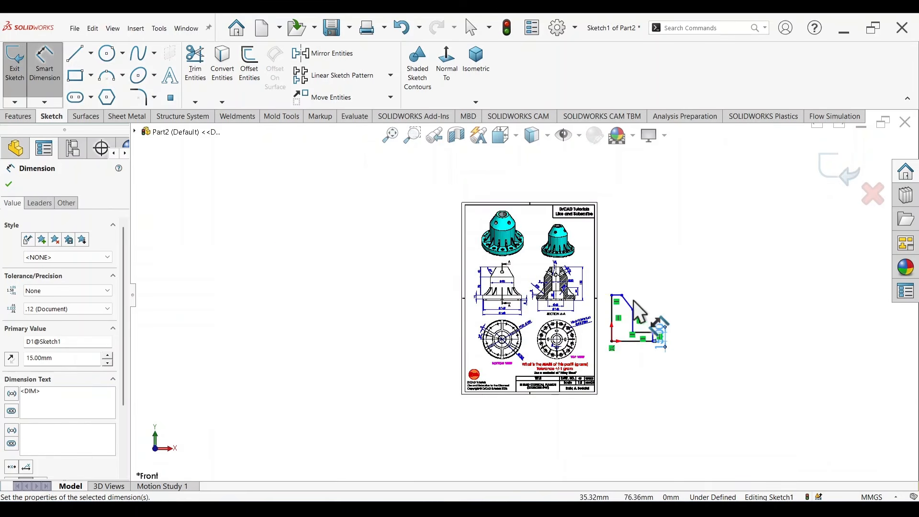
{"action": "scroll", "coordinate": [634, 301], "scroll_direction": "down", "scroll_amount": 8}
{"action": "left_click", "coordinate": [580, 361]}
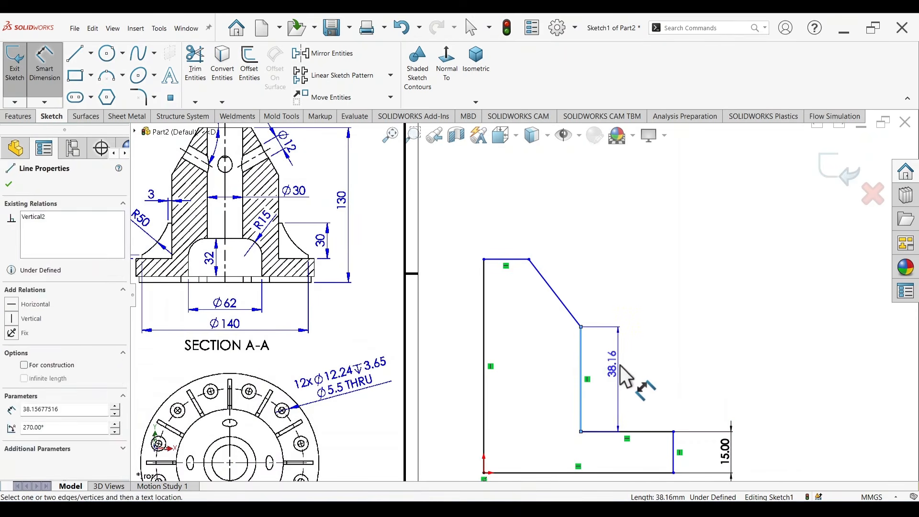
{"action": "left_click", "coordinate": [621, 367]}
{"action": "type", "text": "70"}
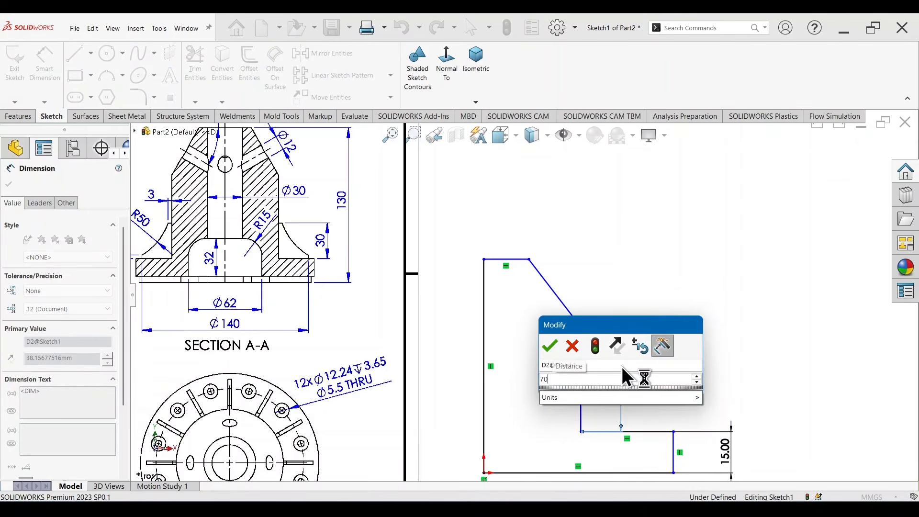
{"action": "key", "text": "Return"}
Dimension the vertical height of the conical section, from its lower corner to the top edge, to 40 mm
{"action": "scroll", "coordinate": [436, 250], "scroll_direction": "up", "scroll_amount": 4}
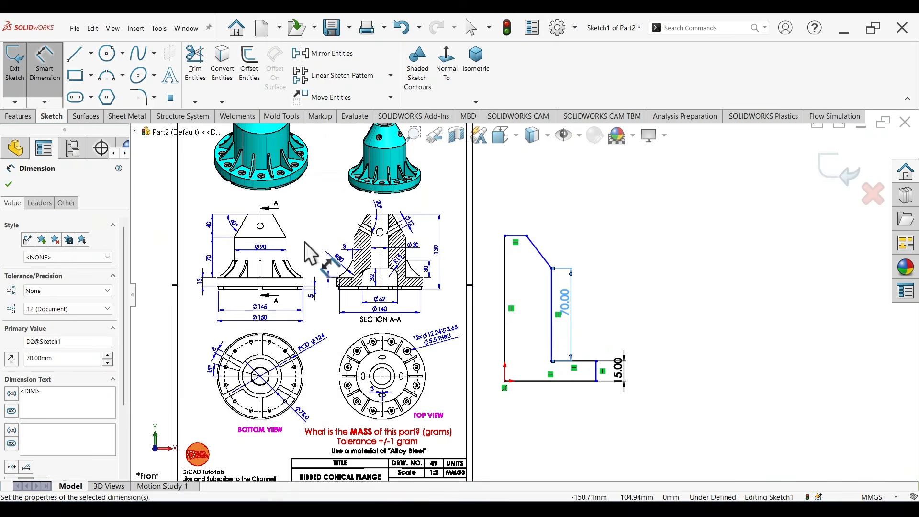
{"action": "scroll", "coordinate": [255, 235], "scroll_direction": "down", "scroll_amount": 6}
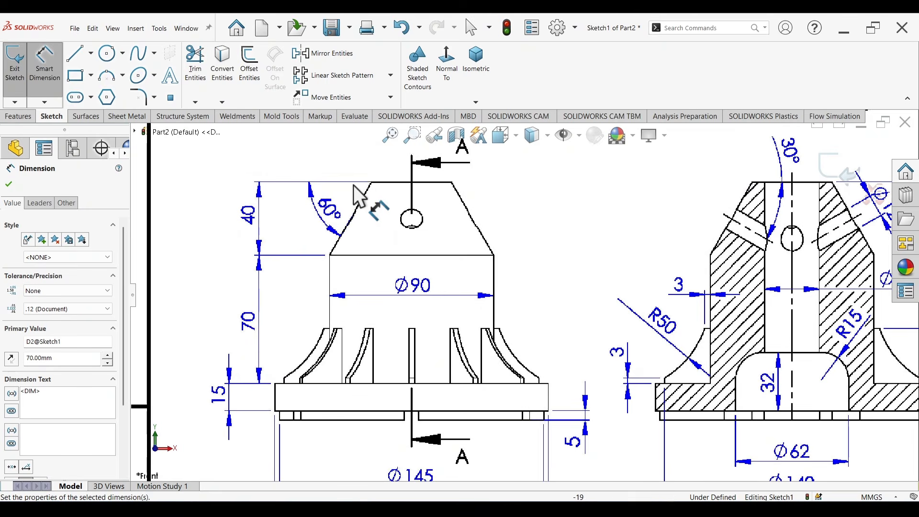
{"action": "scroll", "coordinate": [703, 266], "scroll_direction": "up", "scroll_amount": 5}
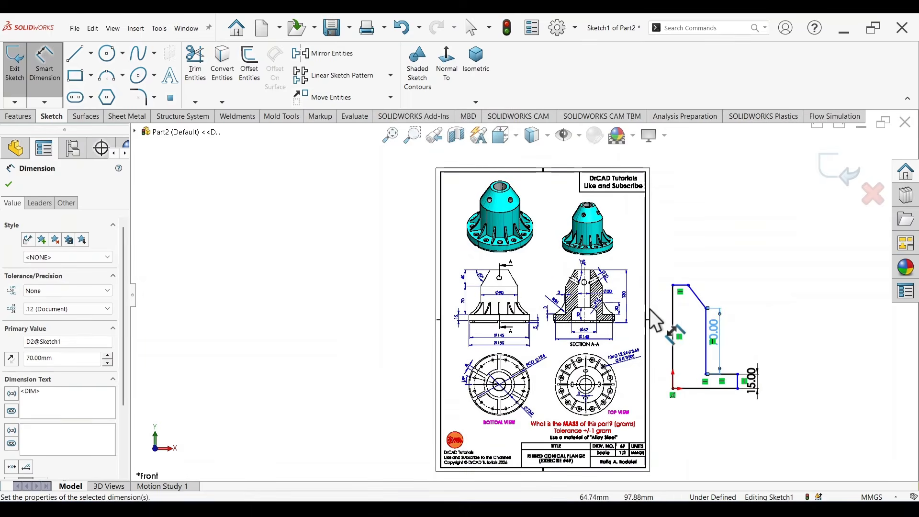
{"action": "scroll", "coordinate": [654, 313], "scroll_direction": "down", "scroll_amount": 5}
{"action": "left_click", "coordinate": [489, 274]}
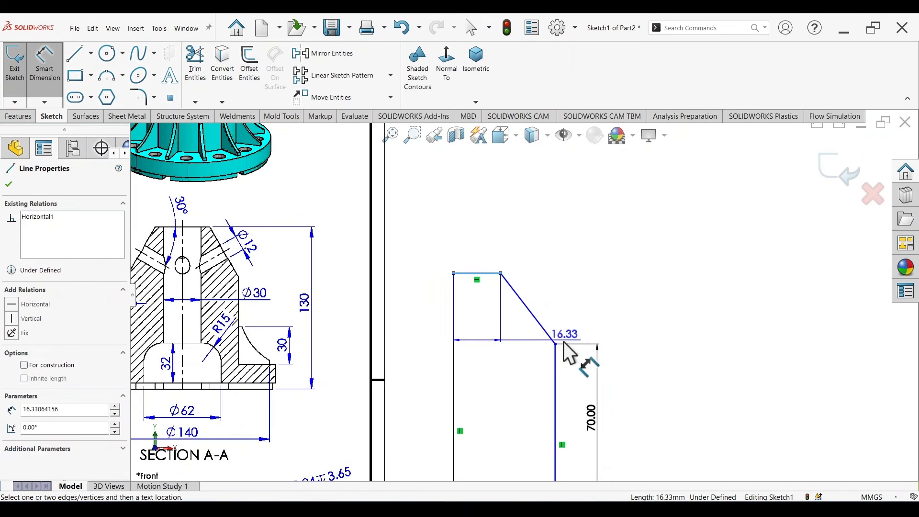
{"action": "left_click", "coordinate": [555, 344]}
{"action": "left_click", "coordinate": [592, 298]}
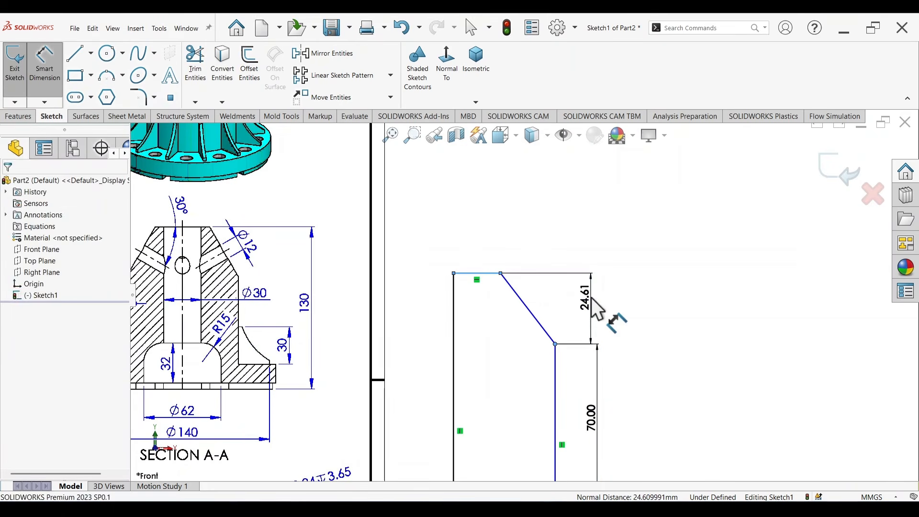
{"action": "type", "text": "40"}
{"action": "key", "text": "Return"}
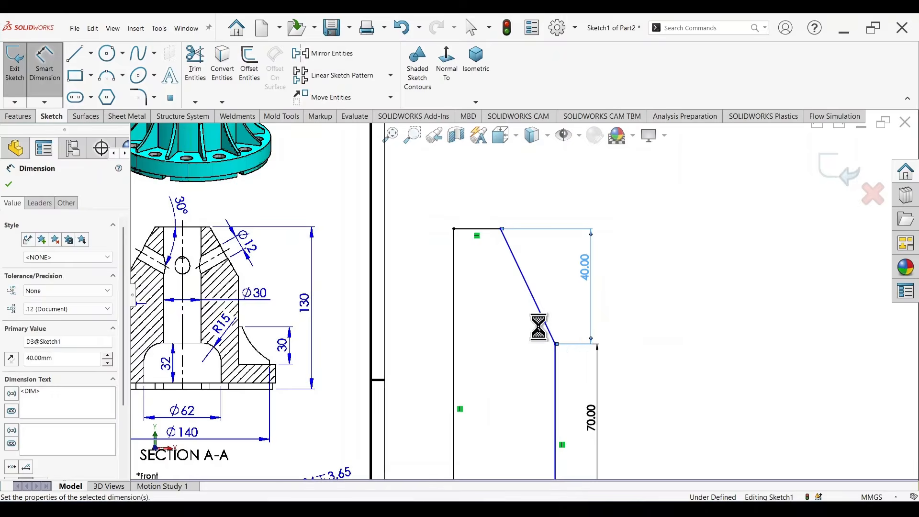
Dimension the horizontal distance from the profile's axis edge to the vertical edge of the cylindrical section to 45 mm
{"action": "scroll", "coordinate": [527, 283], "scroll_direction": "up", "scroll_amount": 5}
{"action": "scroll", "coordinate": [340, 338], "scroll_direction": "down", "scroll_amount": 5}
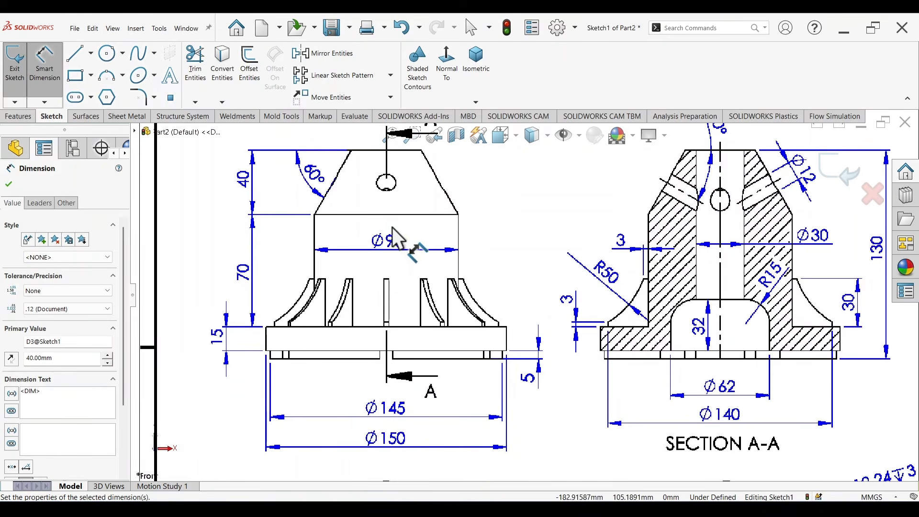
{"action": "scroll", "coordinate": [641, 318], "scroll_direction": "up", "scroll_amount": 5}
{"action": "scroll", "coordinate": [666, 319], "scroll_direction": "down", "scroll_amount": 5}
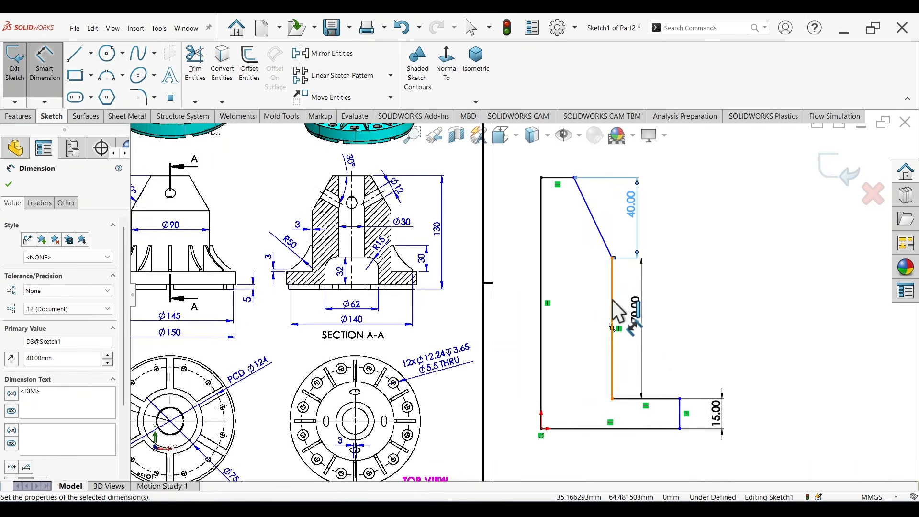
{"action": "left_click", "coordinate": [619, 314]}
{"action": "left_click", "coordinate": [542, 316]}
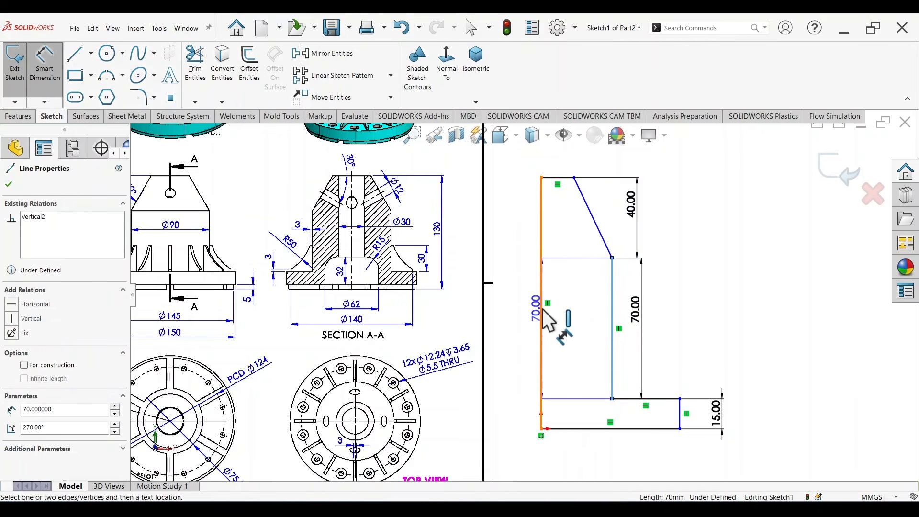
{"action": "left_click", "coordinate": [542, 311]}
{"action": "left_click", "coordinate": [579, 326]}
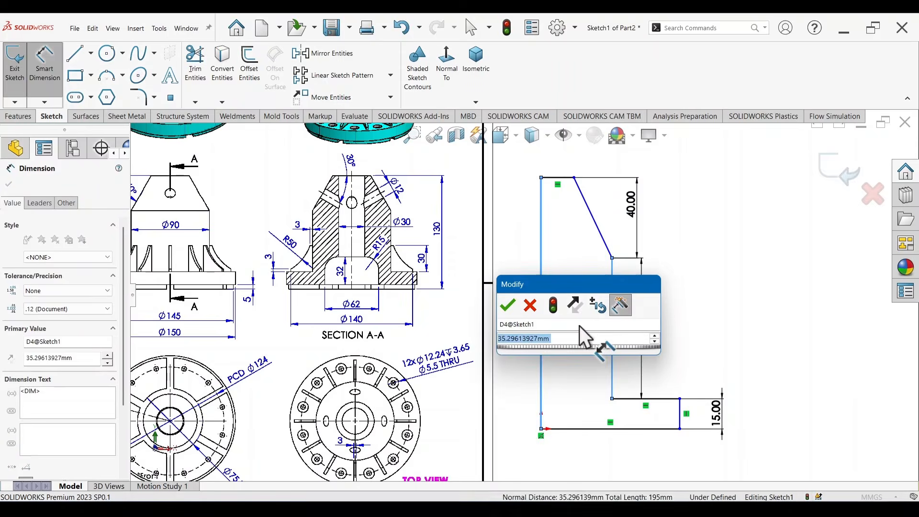
{"action": "key", "text": "Return"}
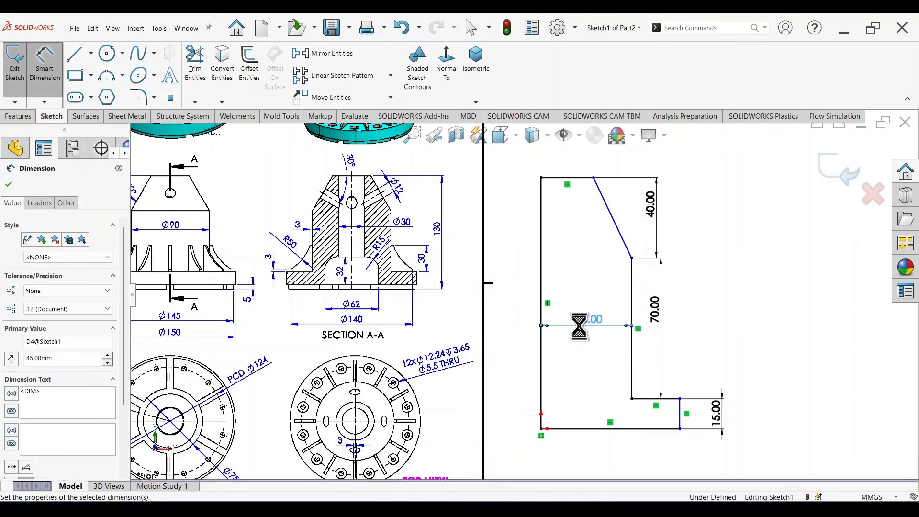
Dimension the bottom edge of the base flange to half the 150 mm outer diameter, entered as 150/2
{"action": "scroll", "coordinate": [550, 325], "scroll_direction": "up", "scroll_amount": 2}
{"action": "scroll", "coordinate": [255, 299], "scroll_direction": "down", "scroll_amount": 3}
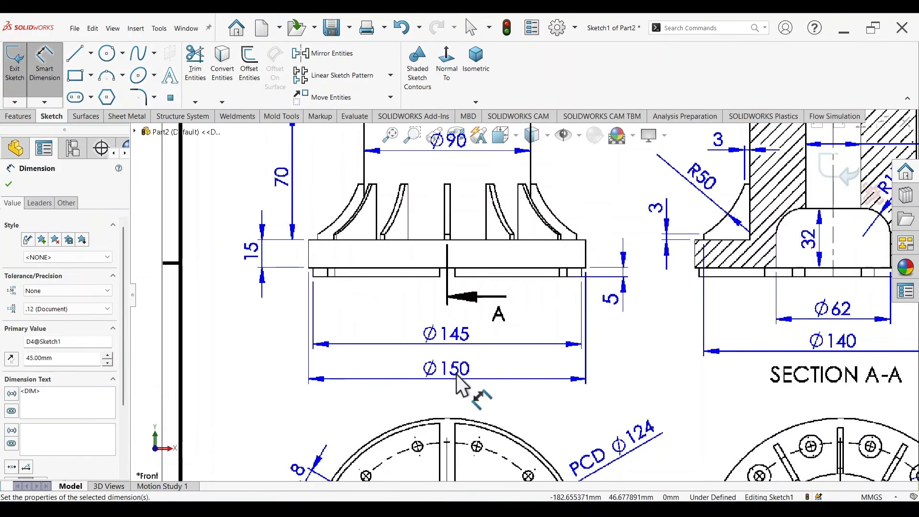
{"action": "scroll", "coordinate": [673, 374], "scroll_direction": "up", "scroll_amount": 1}
{"action": "scroll", "coordinate": [673, 373], "scroll_direction": "up", "scroll_amount": 5}
{"action": "scroll", "coordinate": [660, 339], "scroll_direction": "down", "scroll_amount": 4}
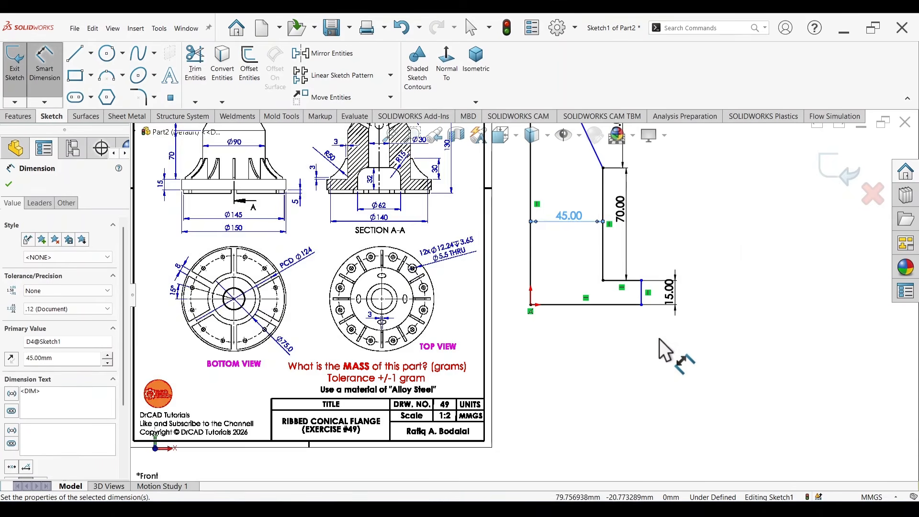
{"action": "left_click", "coordinate": [560, 296]}
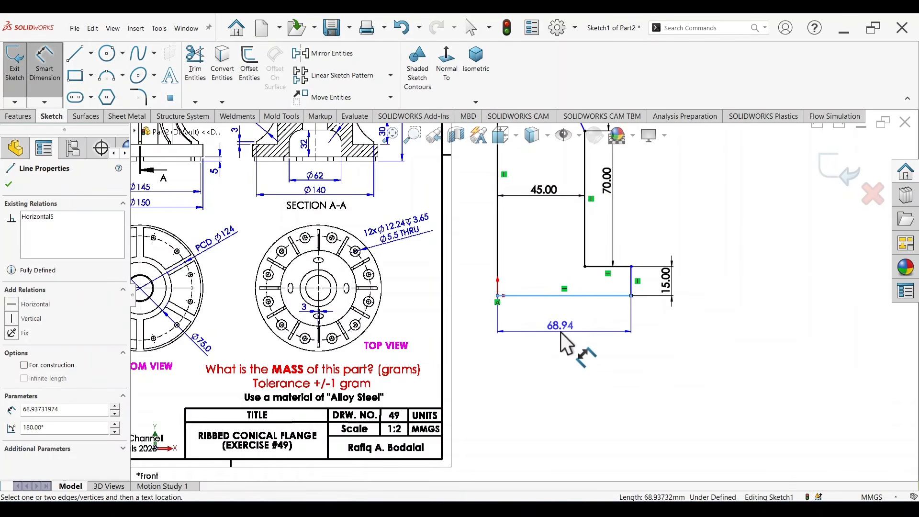
{"action": "left_click", "coordinate": [561, 332]}
{"action": "type", "text": "15"}
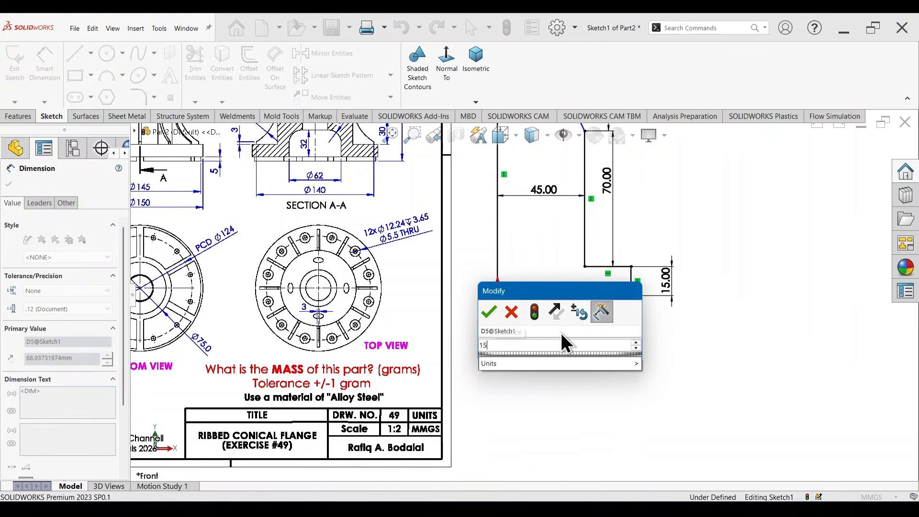
{"action": "type", "text": "0/2"}
{"action": "key", "text": "Return"}
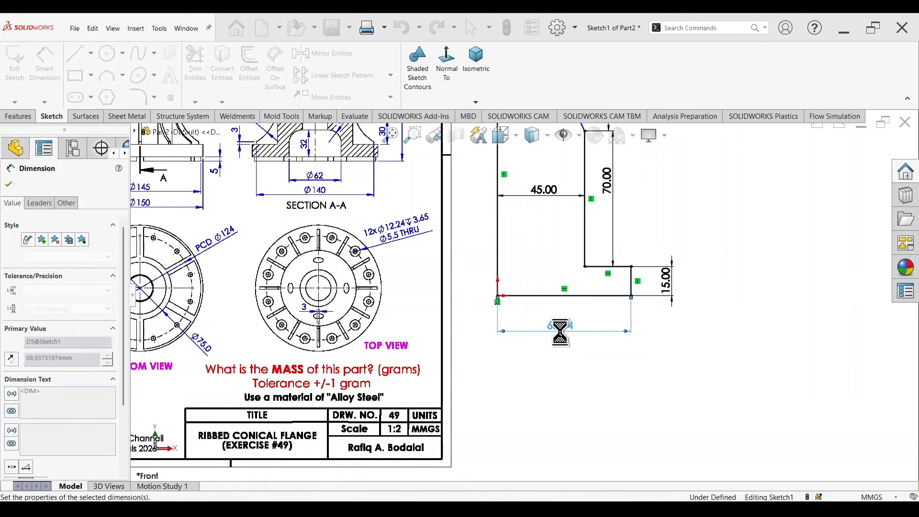
Move the 40 mm dimension inside the profile and draw a horizontal construction line about 42 mm long outward from the slanted edge's upper end
{"action": "scroll", "coordinate": [570, 287], "scroll_direction": "up", "scroll_amount": 3}
{"action": "scroll", "coordinate": [529, 225], "scroll_direction": "down", "scroll_amount": 2}
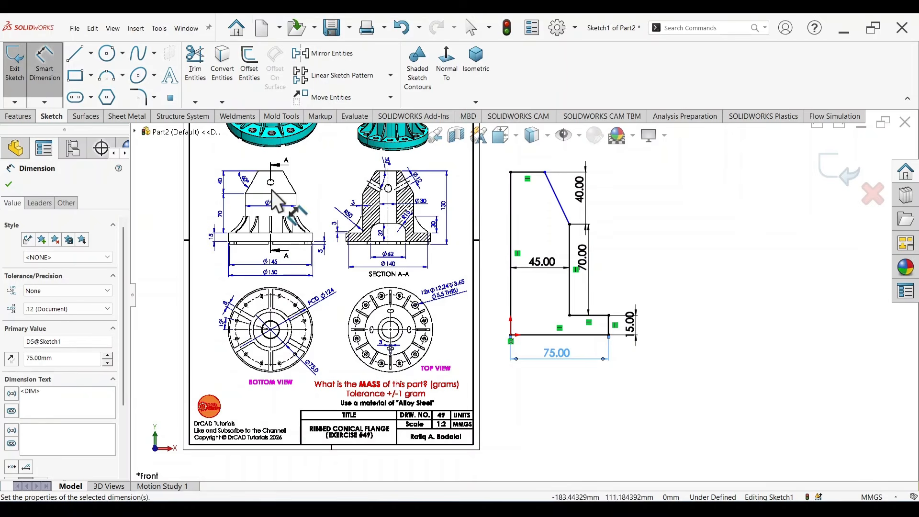
{"action": "scroll", "coordinate": [335, 206], "scroll_direction": "down", "scroll_amount": 3}
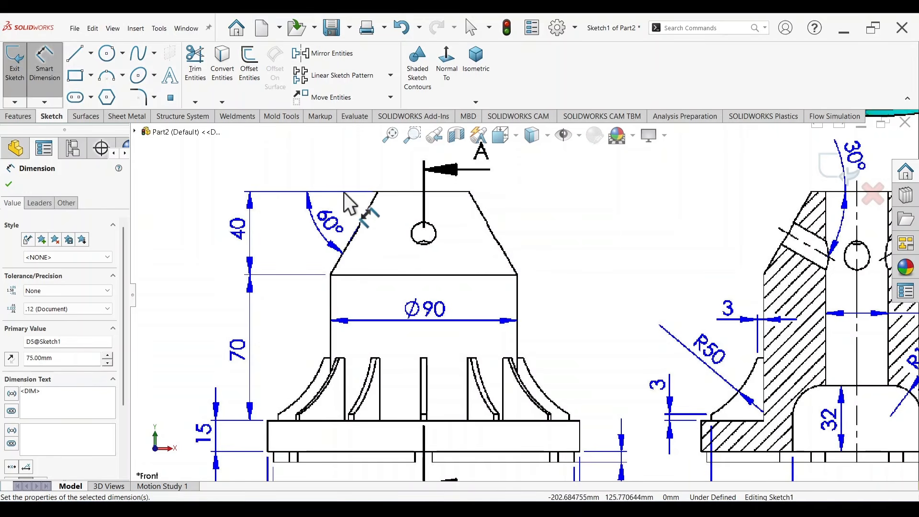
{"action": "scroll", "coordinate": [696, 301], "scroll_direction": "up", "scroll_amount": 2}
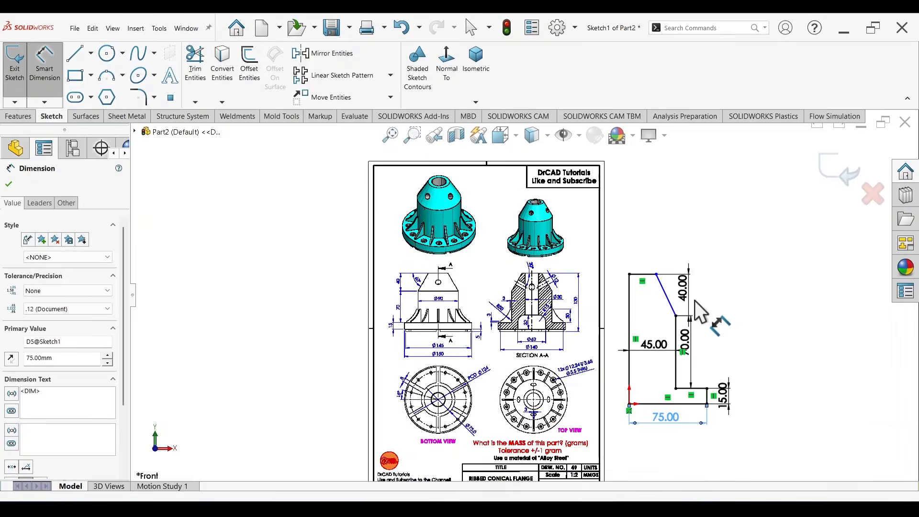
{"action": "scroll", "coordinate": [671, 289], "scroll_direction": "down", "scroll_amount": 4}
{"action": "left_click_drag", "start_coordinate": [678, 288], "coordinate": [566, 290]}
{"action": "key", "text": "Escape"}
{"action": "right_click_drag", "start_coordinate": [746, 304], "coordinate": [699, 257]}
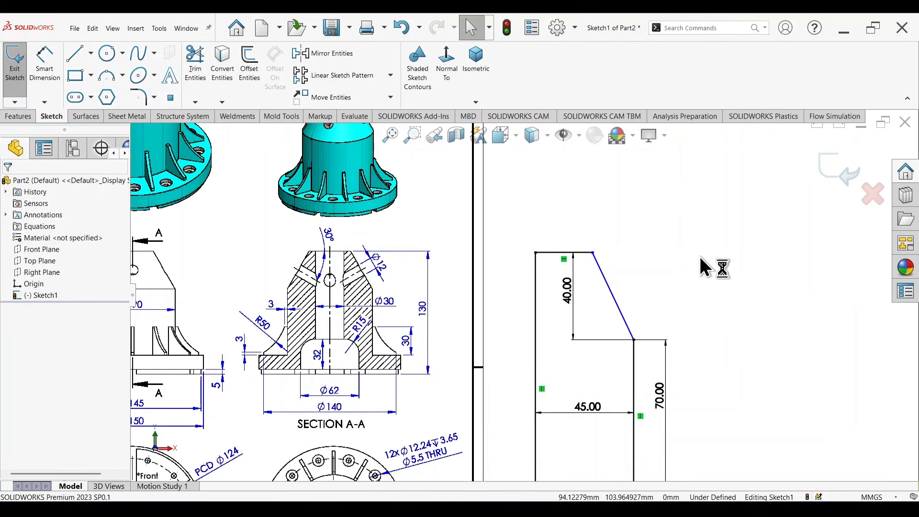
{"action": "left_click", "coordinate": [593, 252]}
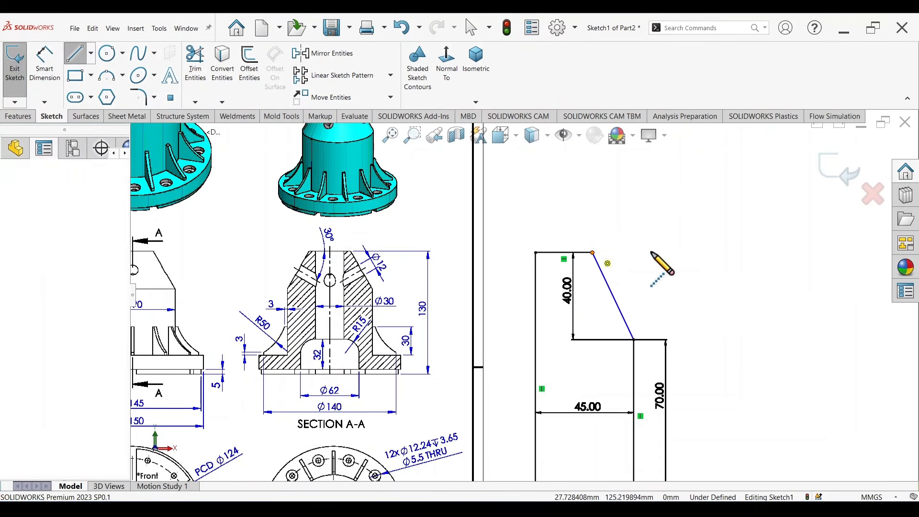
{"action": "left_click", "coordinate": [685, 252]}
{"action": "key", "text": "Escape"}
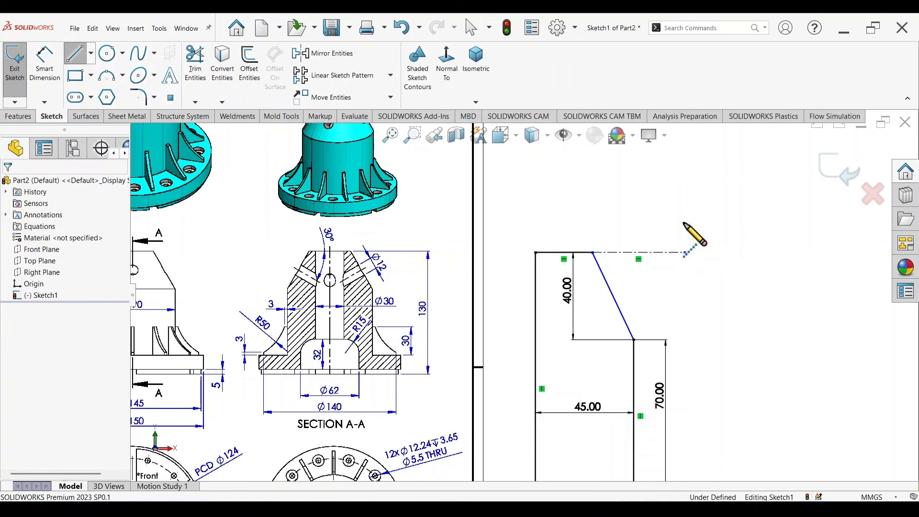
Dimension the angle between the slanted edge and the construction line to 60°, and move the 40 mm dimension back outside the profile
{"action": "right_click_drag", "start_coordinate": [767, 346], "coordinate": [763, 294]}
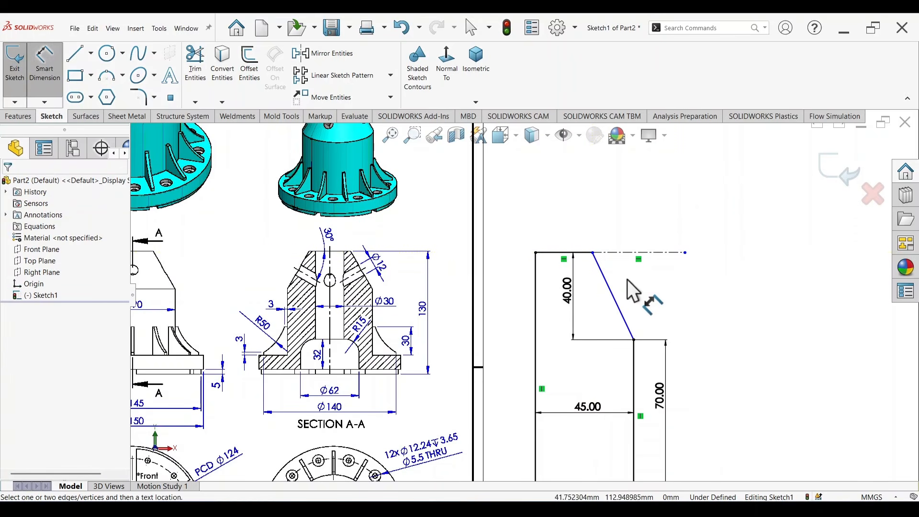
{"action": "left_click", "coordinate": [611, 289]}
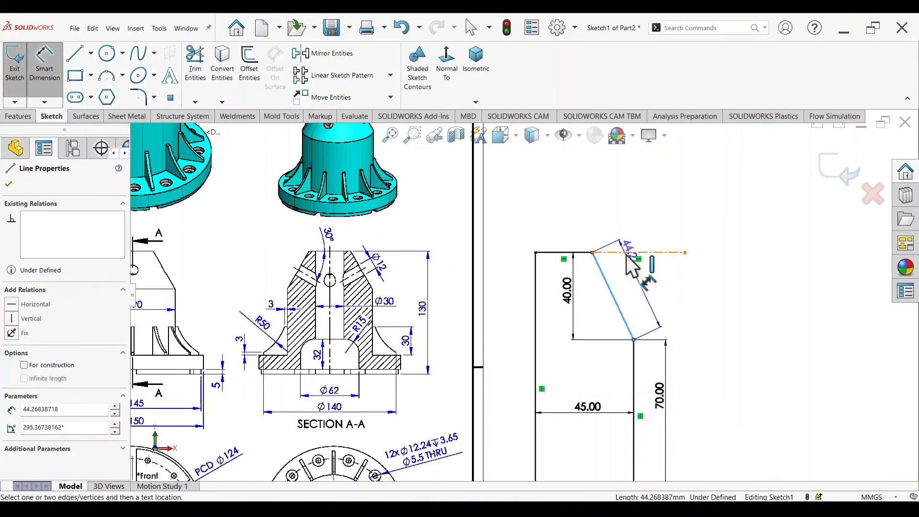
{"action": "left_click", "coordinate": [626, 254]}
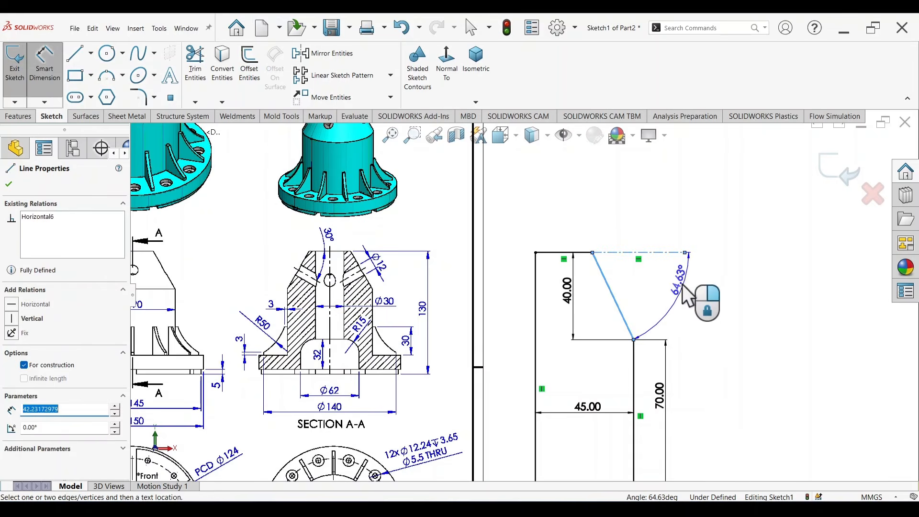
{"action": "left_click", "coordinate": [672, 292]}
{"action": "key", "text": "Return"}
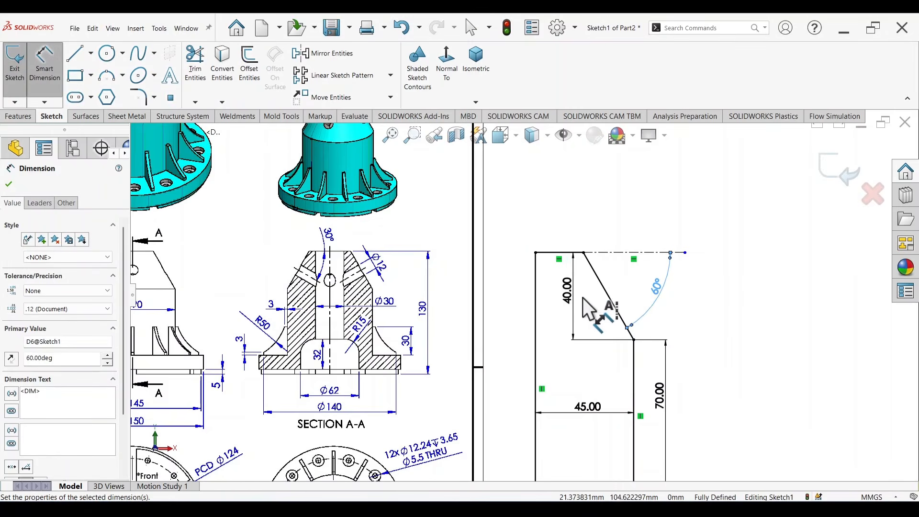
{"action": "mouse_move", "coordinate": [570, 294]}
{"action": "left_mouse_down"}
{"action": "mouse_move", "coordinate": [607, 308]}
{"action": "mouse_move", "coordinate": [716, 297]}
{"action": "left_mouse_up"}
Revolve the half-profile 360° about its inner vertical edge, replacing the preselected construction line as the axis
{"action": "scroll", "coordinate": [677, 354], "scroll_direction": "up", "scroll_amount": 4}
{"action": "scroll", "coordinate": [600, 406], "scroll_direction": "down", "scroll_amount": 2}
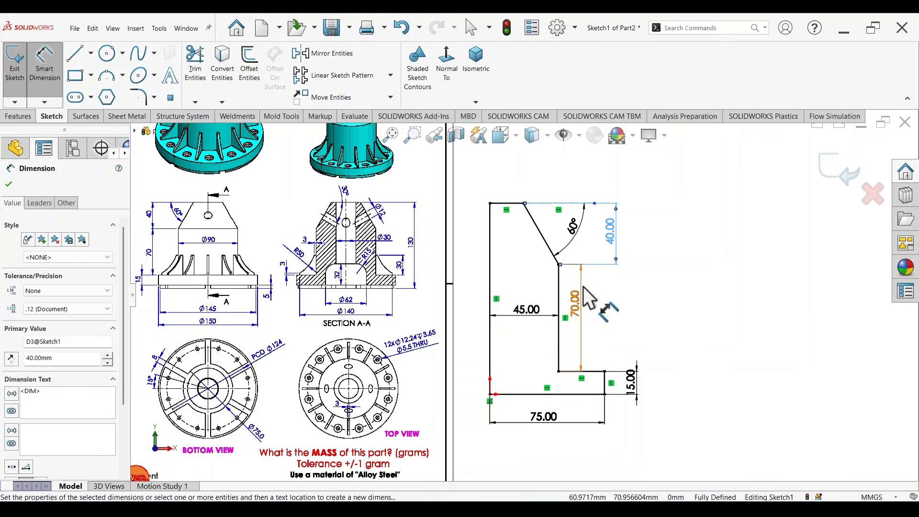
{"action": "key", "text": "s"}
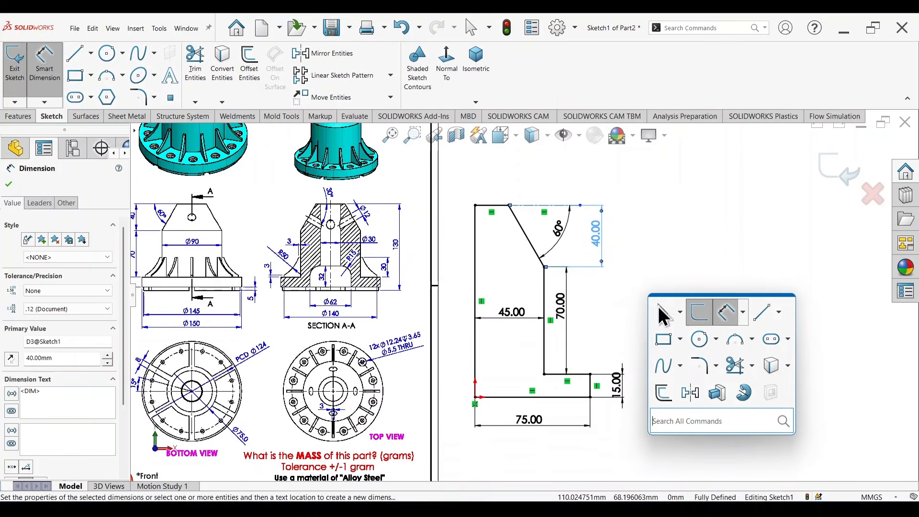
{"action": "left_click", "coordinate": [743, 393]}
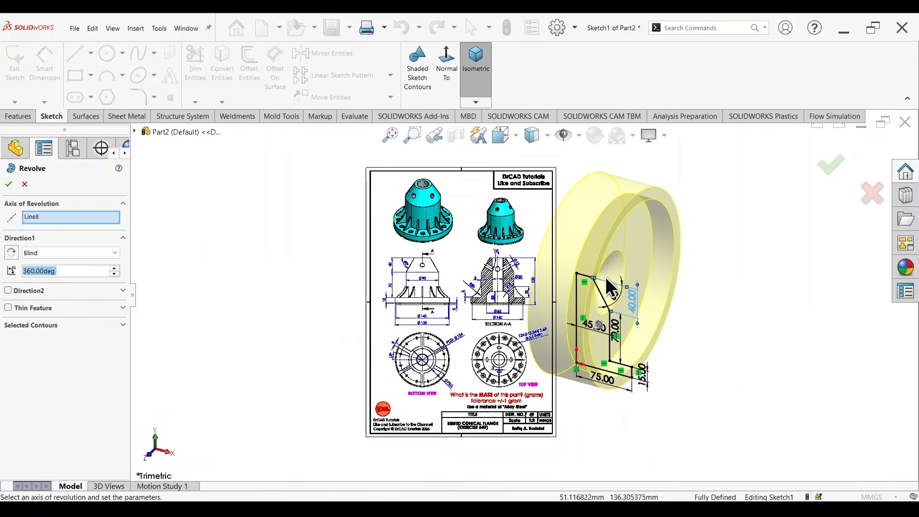
{"action": "right_click", "coordinate": [60, 219]}
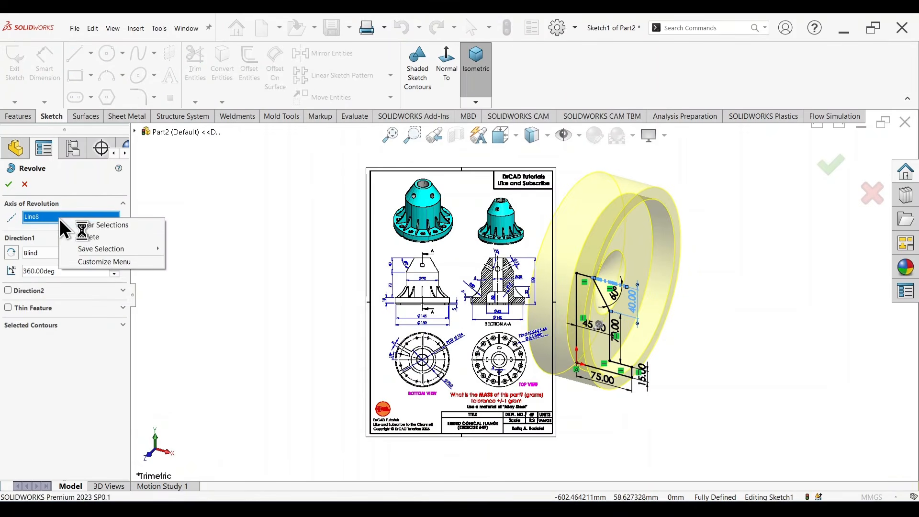
{"action": "left_click", "coordinate": [114, 224]}
{"action": "scroll", "coordinate": [623, 271], "scroll_direction": "up", "scroll_amount": 2}
{"action": "scroll", "coordinate": [581, 317], "scroll_direction": "down", "scroll_amount": 2}
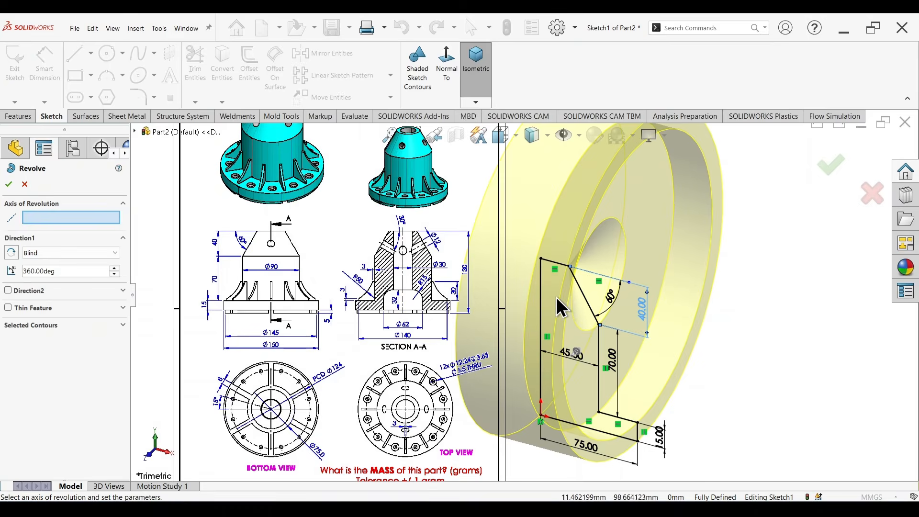
{"action": "left_click", "coordinate": [536, 287]}
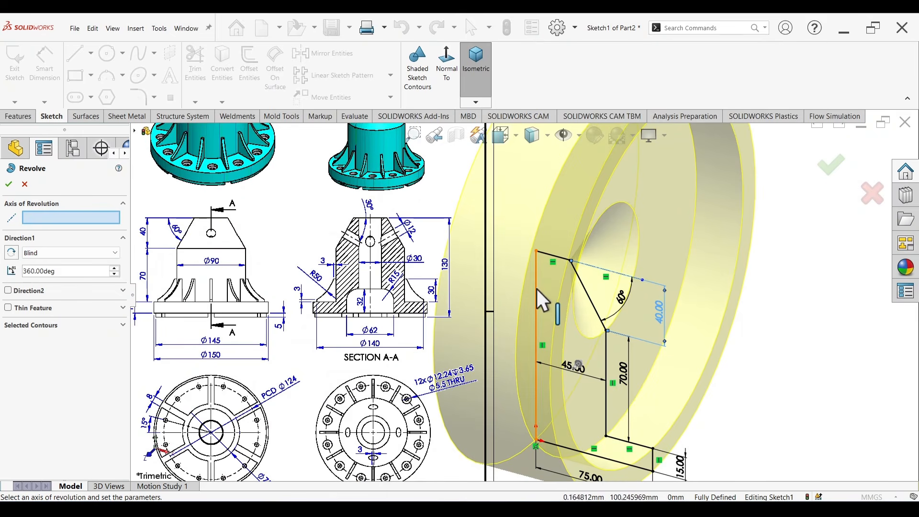
{"action": "scroll", "coordinate": [575, 341], "scroll_direction": "up", "scroll_amount": 3}
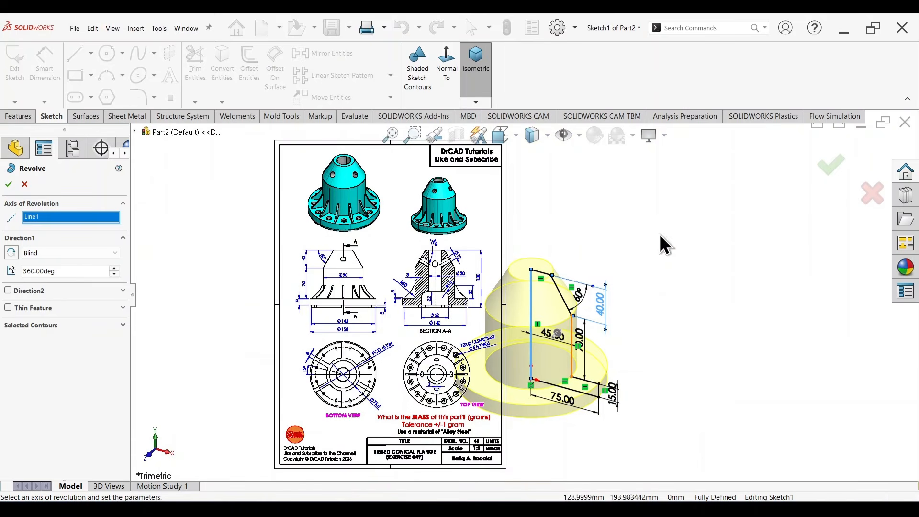
{"action": "left_click", "coordinate": [831, 167]}
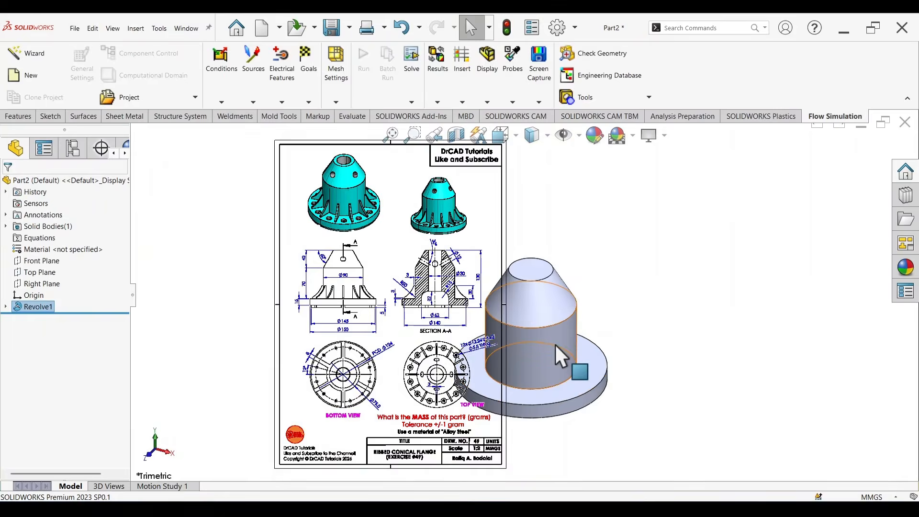
Examine the reference drawing's front, section and bottom views for the base recess diameters, 5 mm raised pads and slot dimensions
{"action": "scroll", "coordinate": [546, 335], "scroll_direction": "down", "scroll_amount": 2}
{"action": "left_click", "coordinate": [263, 294]}
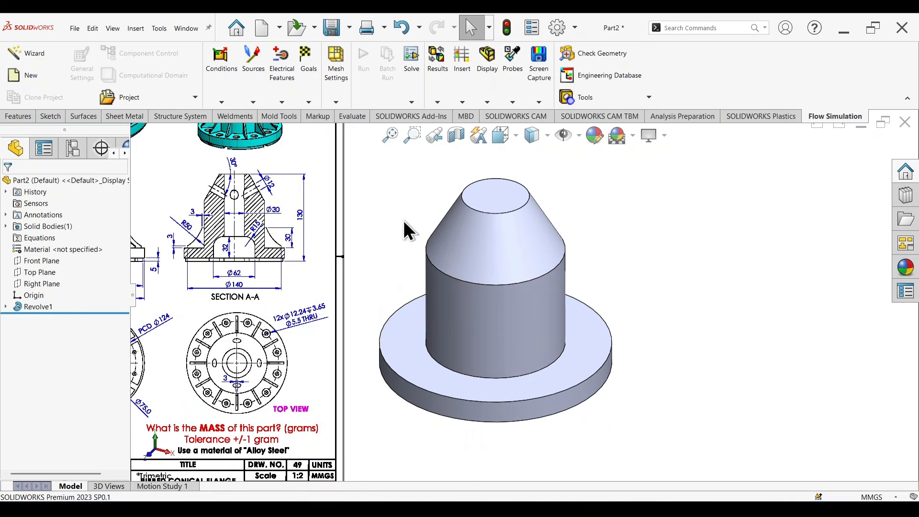
{"action": "scroll", "coordinate": [522, 273], "scroll_direction": "up", "scroll_amount": 3}
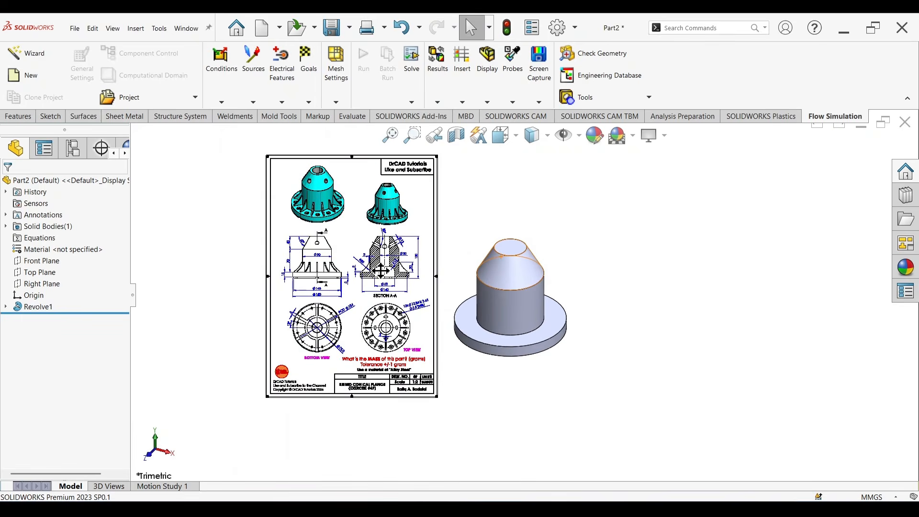
{"action": "scroll", "coordinate": [349, 243], "scroll_direction": "down", "scroll_amount": 2}
{"action": "scroll", "coordinate": [400, 294], "scroll_direction": "down", "scroll_amount": 1}
{"action": "scroll", "coordinate": [418, 349], "scroll_direction": "up", "scroll_amount": 2}
{"action": "scroll", "coordinate": [392, 305], "scroll_direction": "down", "scroll_amount": 3}
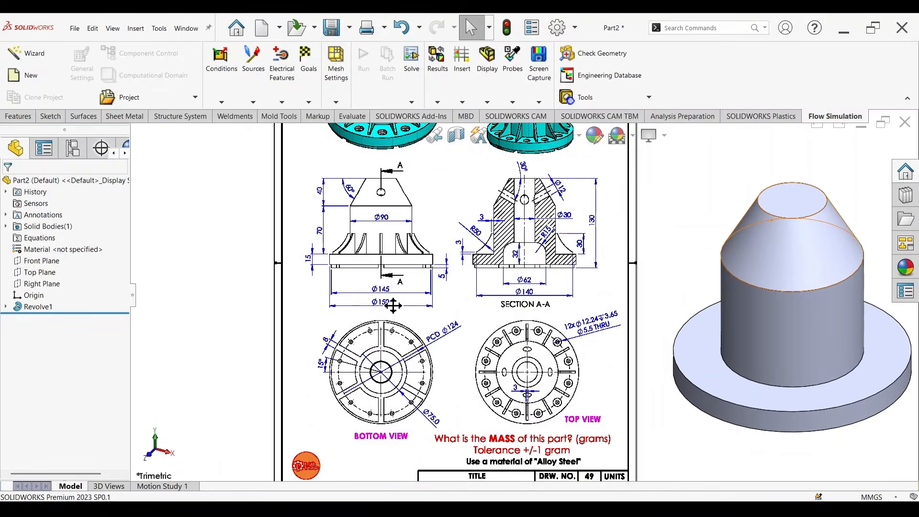
{"action": "scroll", "coordinate": [392, 305], "scroll_direction": "down", "scroll_amount": 3}
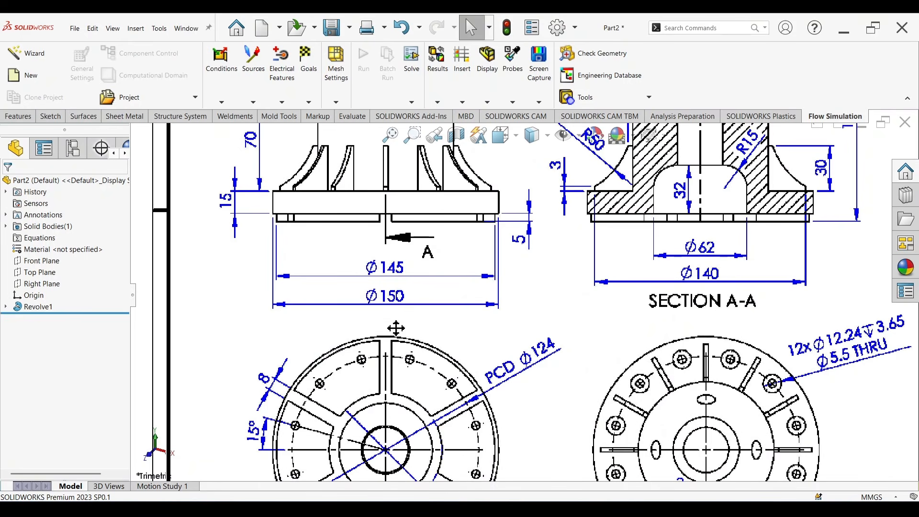
{"action": "scroll", "coordinate": [425, 391], "scroll_direction": "up", "scroll_amount": 3}
{"action": "scroll", "coordinate": [445, 322], "scroll_direction": "down", "scroll_amount": 3}
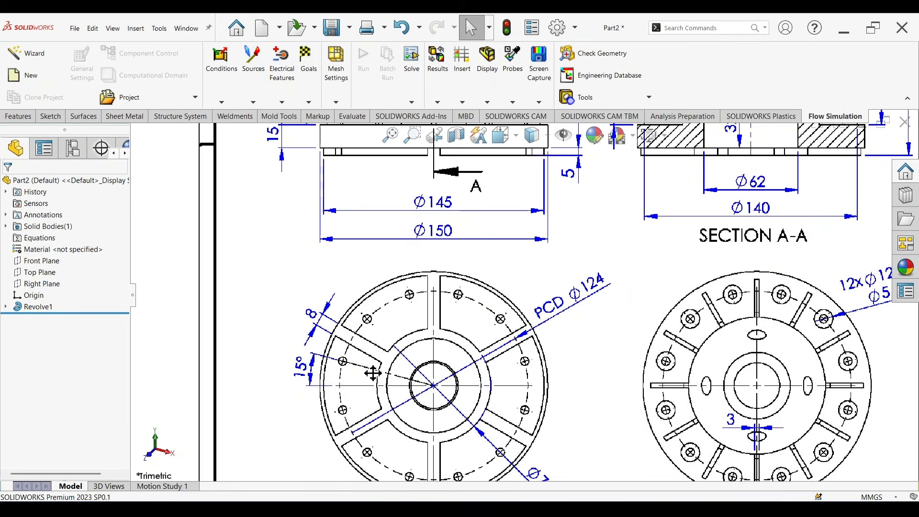
{"action": "scroll", "coordinate": [630, 342], "scroll_direction": "up", "scroll_amount": 5}
Start a new sketch on the underside face of the base flange
{"action": "middle_click_drag", "start_coordinate": [749, 374], "coordinate": [761, 219]}
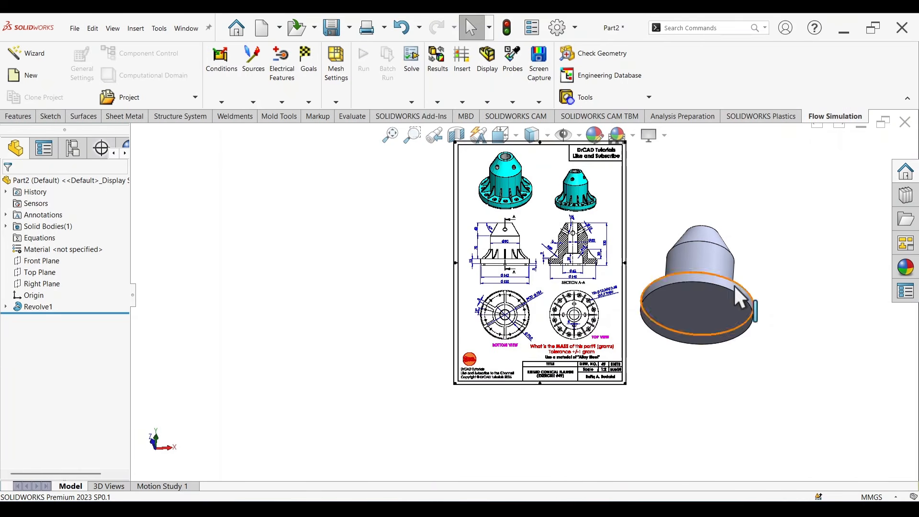
{"action": "left_click", "coordinate": [722, 311]}
{"action": "left_click", "coordinate": [763, 281]}
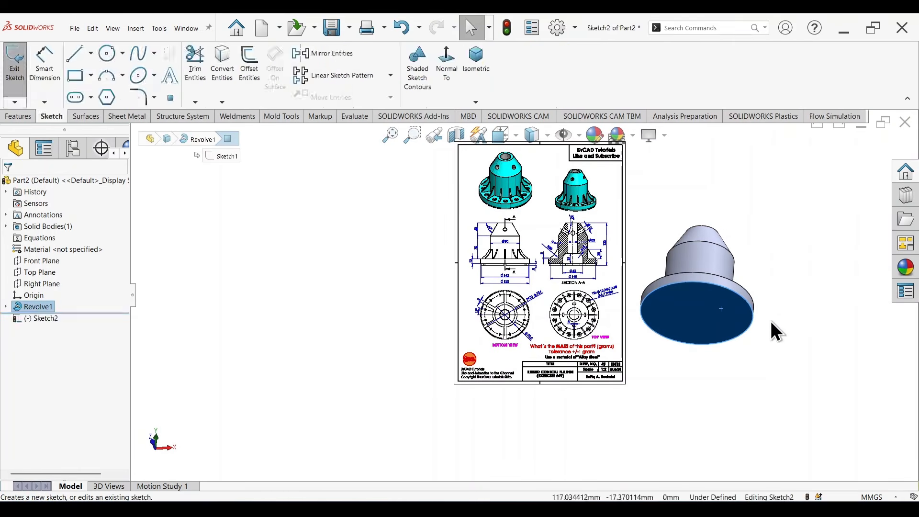
Sketch a circle about 128 mm in diameter centred on the origin of the flange's underside face
{"action": "mouse_move", "coordinate": [638, 402]}
{"action": "right_mouse_down"}
{"action": "mouse_move", "coordinate": [660, 425]}
{"action": "mouse_move", "coordinate": [712, 418]}
{"action": "right_mouse_up"}
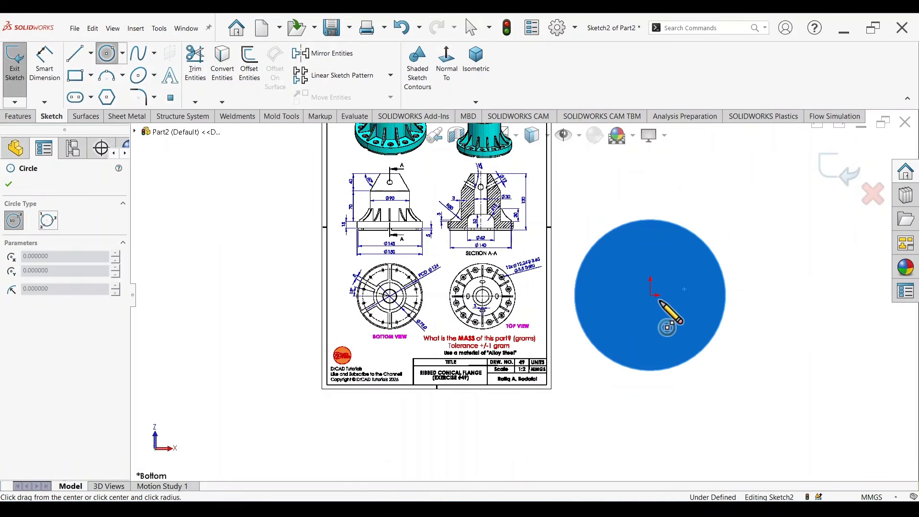
{"action": "scroll", "coordinate": [650, 294], "scroll_direction": "down", "scroll_amount": 4}
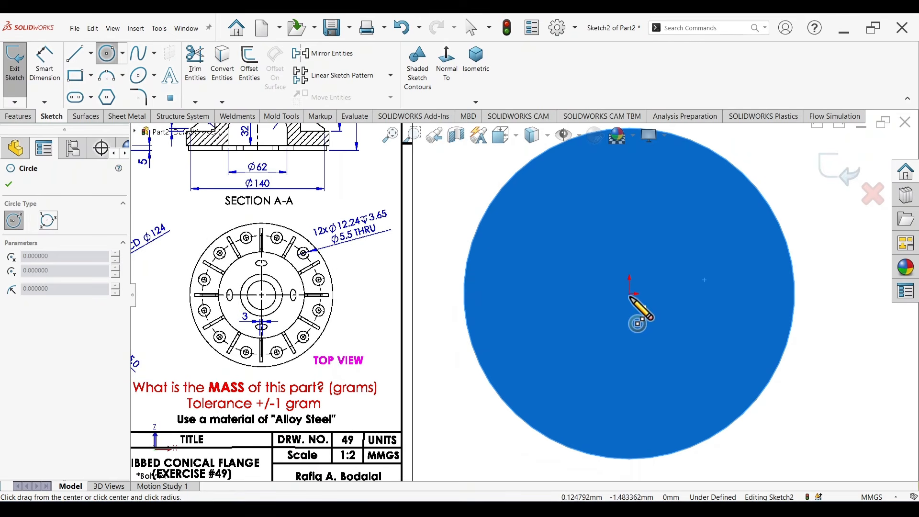
{"action": "left_click", "coordinate": [630, 293]}
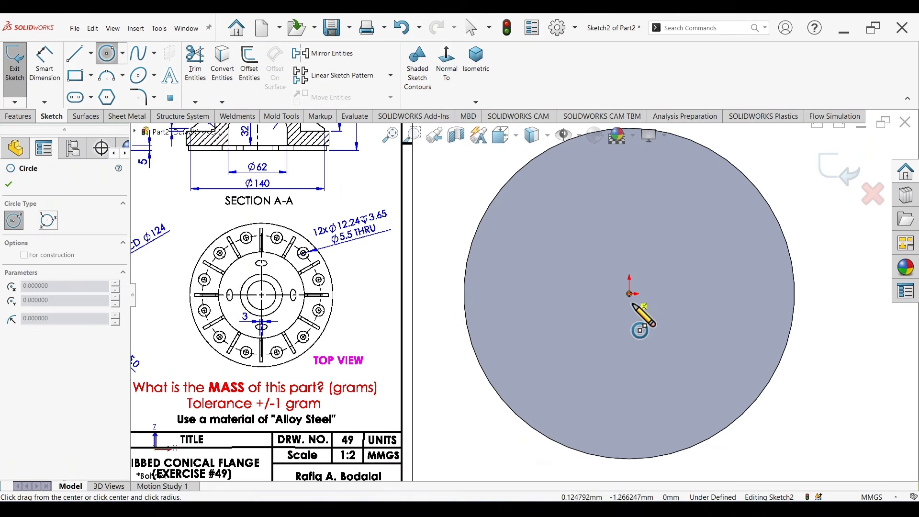
{"action": "left_click", "coordinate": [721, 406]}
Examine the reference drawing's bottom and front views for the outer diameter of the raised pads
{"action": "right_click_drag", "start_coordinate": [847, 436], "coordinate": [846, 367]}
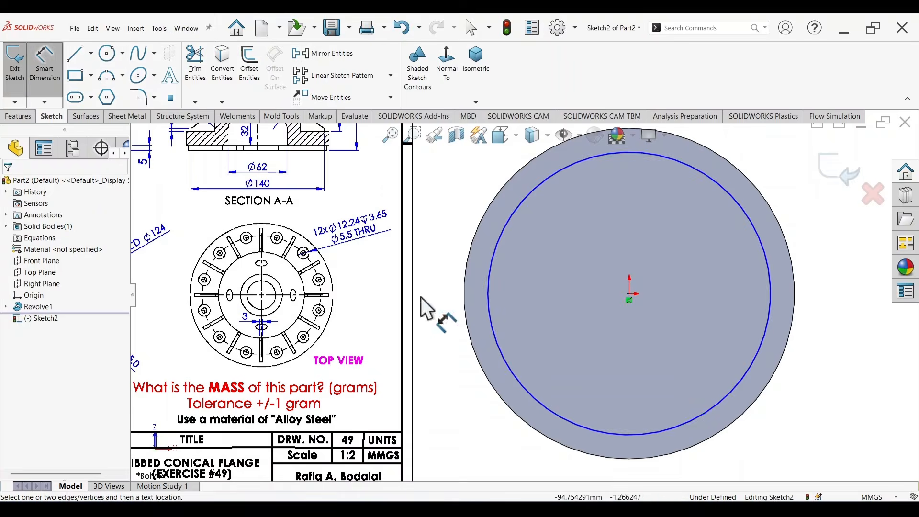
{"action": "scroll", "coordinate": [421, 298], "scroll_direction": "up", "scroll_amount": 4}
{"action": "scroll", "coordinate": [335, 290], "scroll_direction": "down", "scroll_amount": 6}
{"action": "scroll", "coordinate": [356, 288], "scroll_direction": "down", "scroll_amount": 1}
{"action": "scroll", "coordinate": [536, 284], "scroll_direction": "down", "scroll_amount": 1}
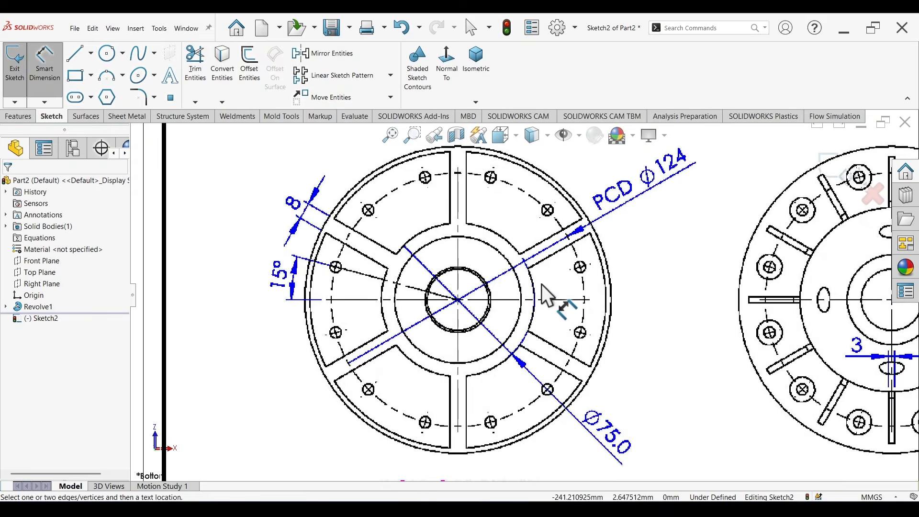
{"action": "scroll", "coordinate": [541, 284], "scroll_direction": "up", "scroll_amount": 1}
{"action": "scroll", "coordinate": [529, 220], "scroll_direction": "up", "scroll_amount": 1}
{"action": "scroll", "coordinate": [529, 219], "scroll_direction": "up", "scroll_amount": 3}
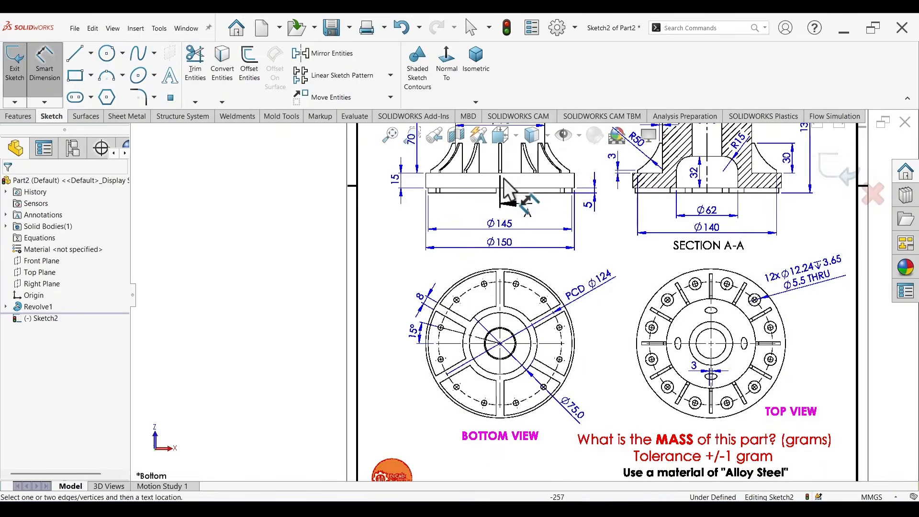
{"action": "scroll", "coordinate": [504, 178], "scroll_direction": "down", "scroll_amount": 4}
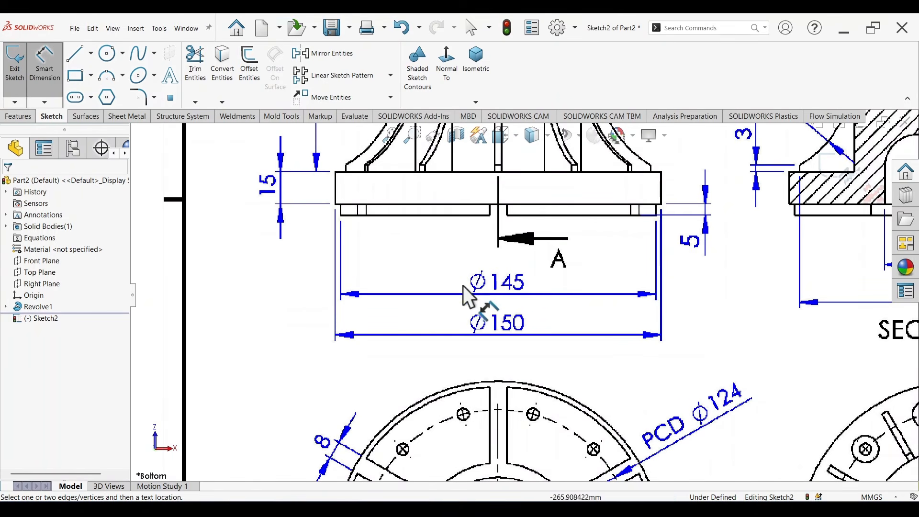
{"action": "scroll", "coordinate": [611, 314], "scroll_direction": "up", "scroll_amount": 5}
{"action": "scroll", "coordinate": [740, 316], "scroll_direction": "down", "scroll_amount": 2}
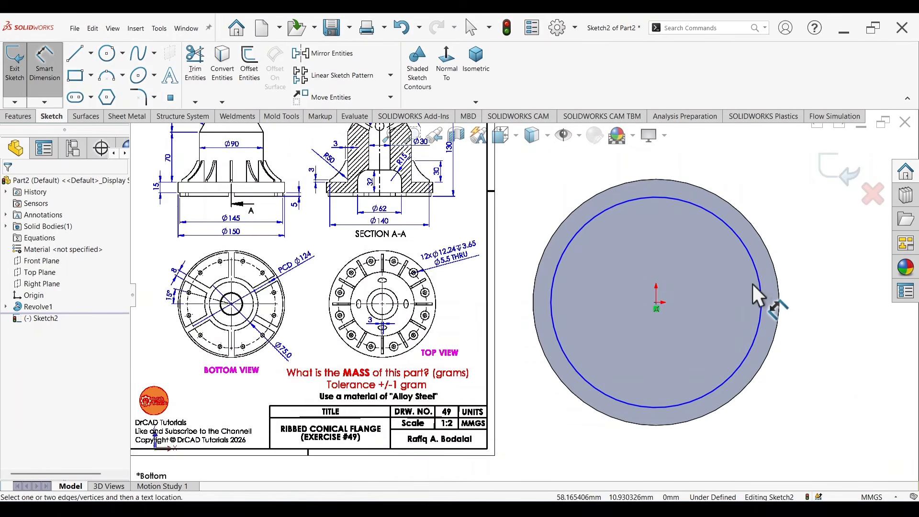
Dimension the circle's diameter, undo the mistyped 1454 mm value and set the diameter to 145 mm
{"action": "left_click", "coordinate": [760, 274]}
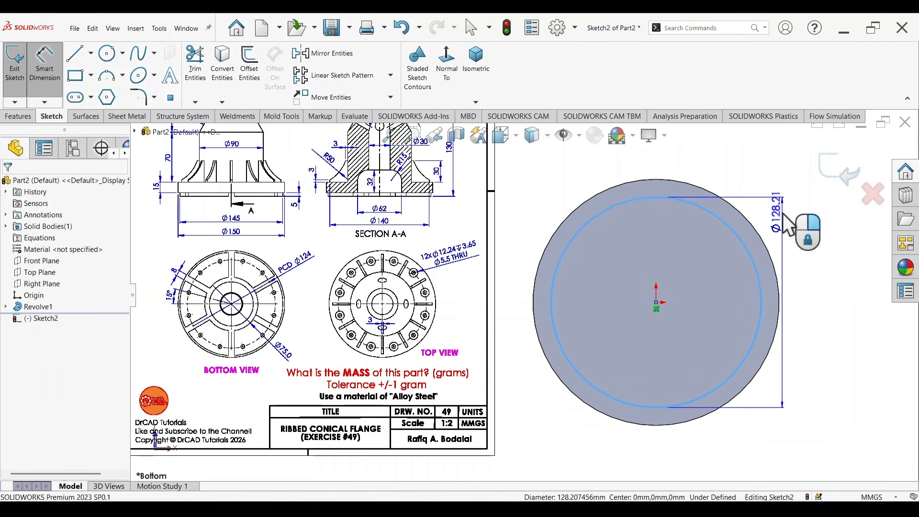
{"action": "left_click", "coordinate": [783, 213]}
{"action": "type", "text": "1454"}
{"action": "key", "text": "Return"}
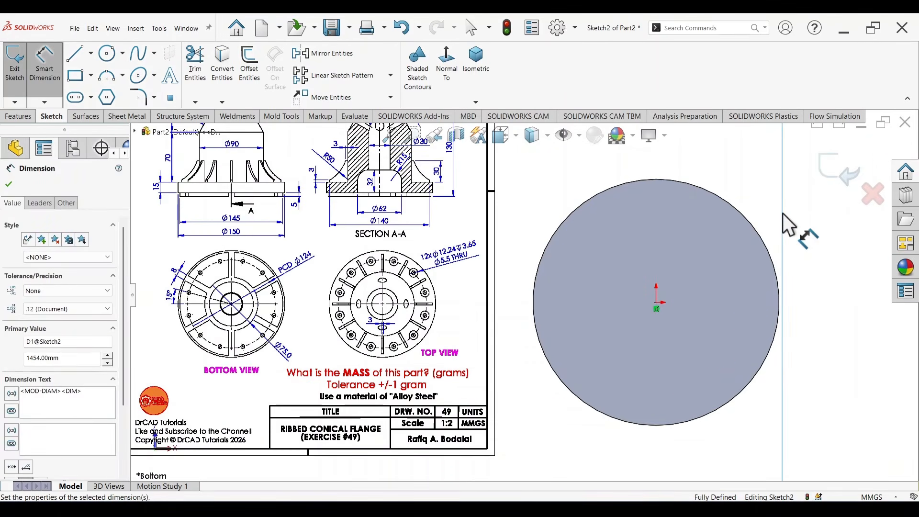
{"action": "scroll", "coordinate": [782, 214], "scroll_direction": "up", "scroll_amount": 3}
{"action": "key", "text": "ctrl+z"}
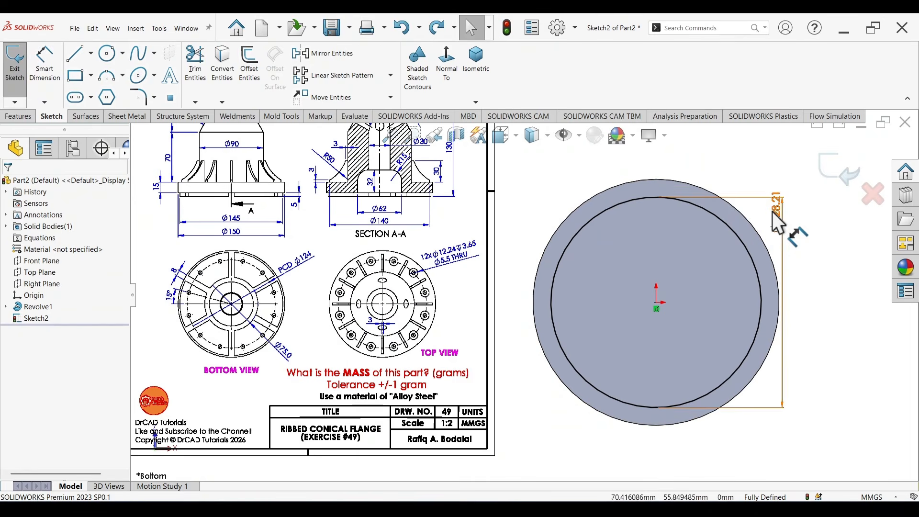
{"action": "double_click", "coordinate": [772, 211]}
{"action": "type", "text": "145"}
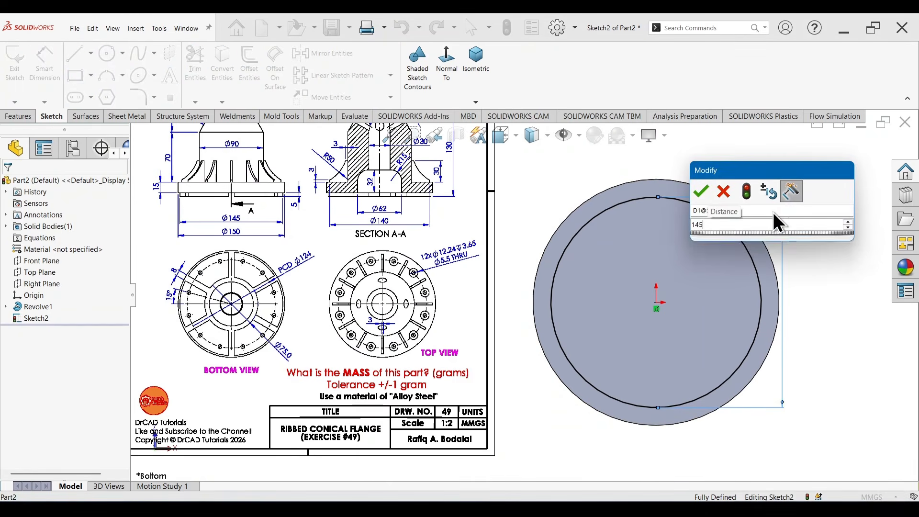
{"action": "key", "text": "Return"}
Check the bottom view for the pads' inner boundary and sketch a smaller circle about 67 mm in diameter centred on the origin
{"action": "scroll", "coordinate": [525, 296], "scroll_direction": "up", "scroll_amount": 4}
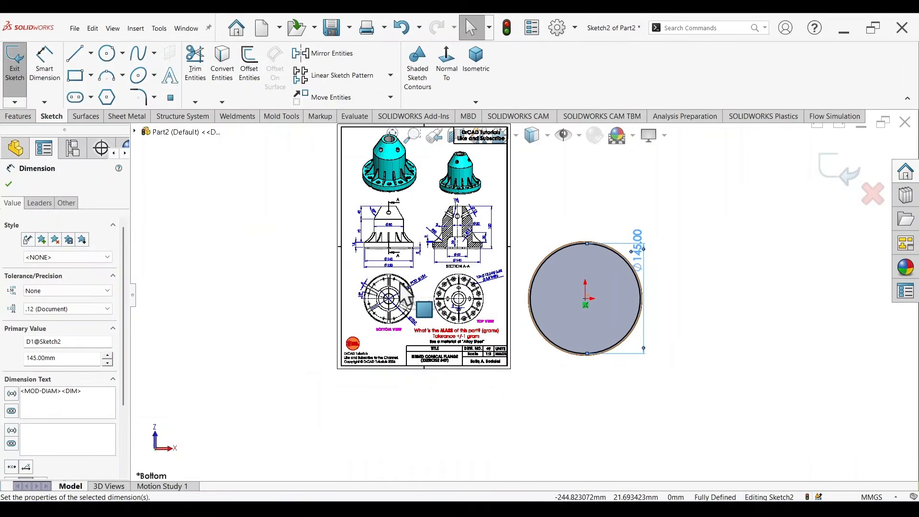
{"action": "scroll", "coordinate": [401, 284], "scroll_direction": "down", "scroll_amount": 5}
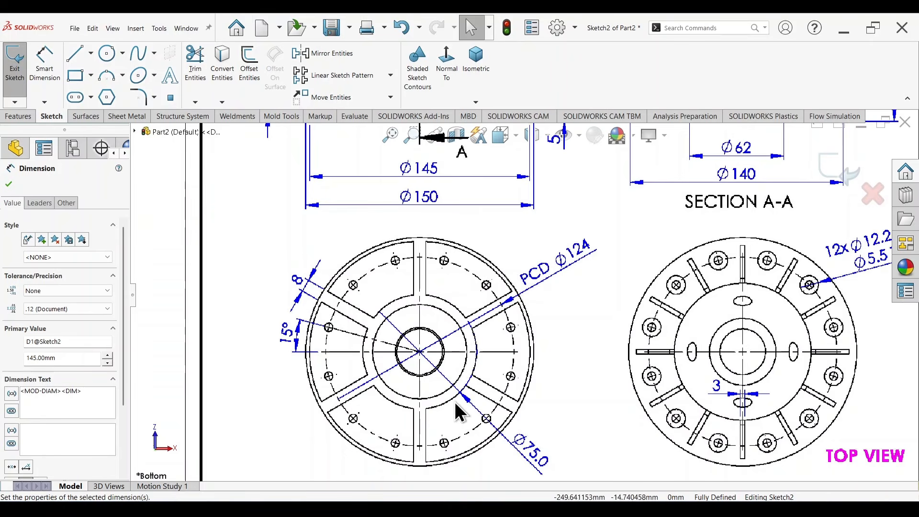
{"action": "scroll", "coordinate": [491, 392], "scroll_direction": "down", "scroll_amount": 3}
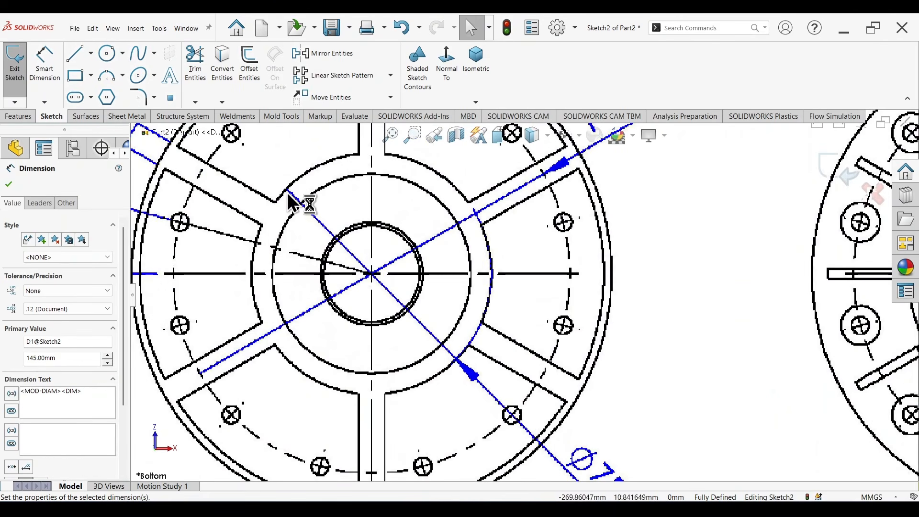
{"action": "scroll", "coordinate": [559, 383], "scroll_direction": "up", "scroll_amount": 3}
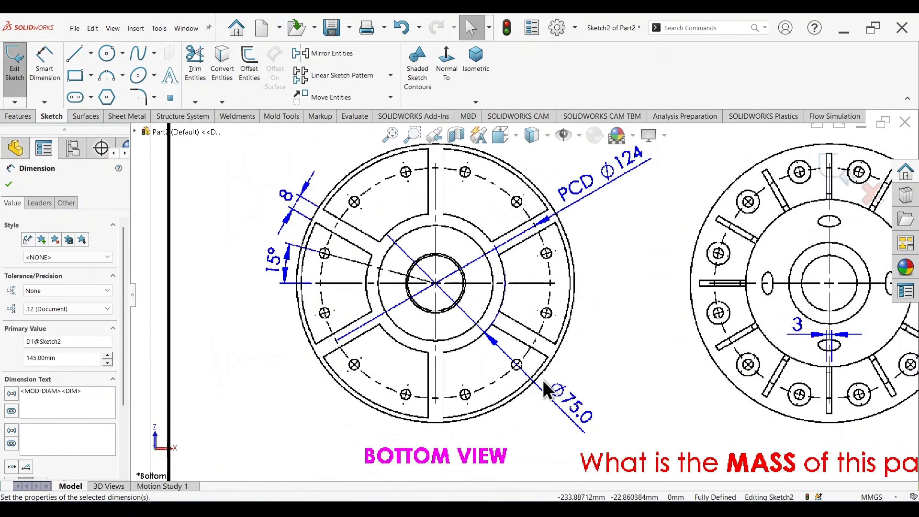
{"action": "scroll", "coordinate": [660, 327], "scroll_direction": "up", "scroll_amount": 9}
{"action": "scroll", "coordinate": [754, 274], "scroll_direction": "down", "scroll_amount": 5}
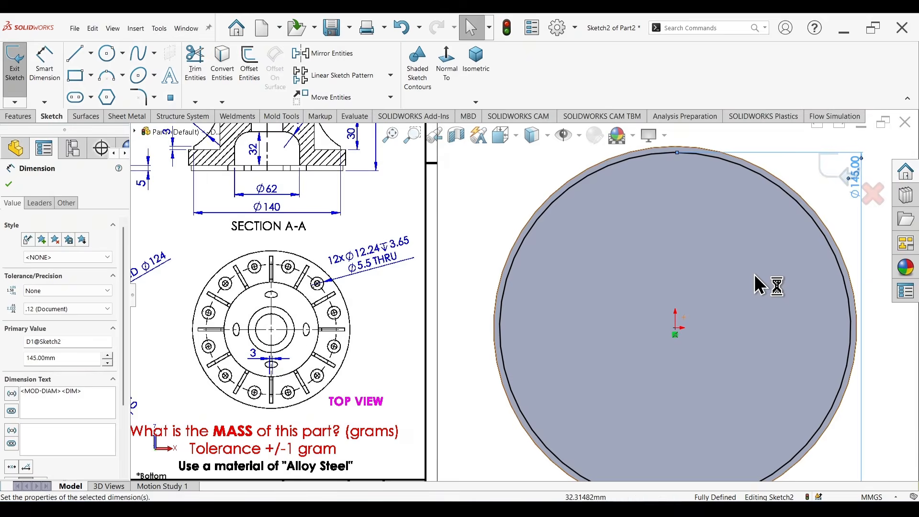
{"action": "scroll", "coordinate": [761, 296], "scroll_direction": "up", "scroll_amount": 2}
{"action": "right_click_drag", "start_coordinate": [780, 359], "coordinate": [824, 360]}
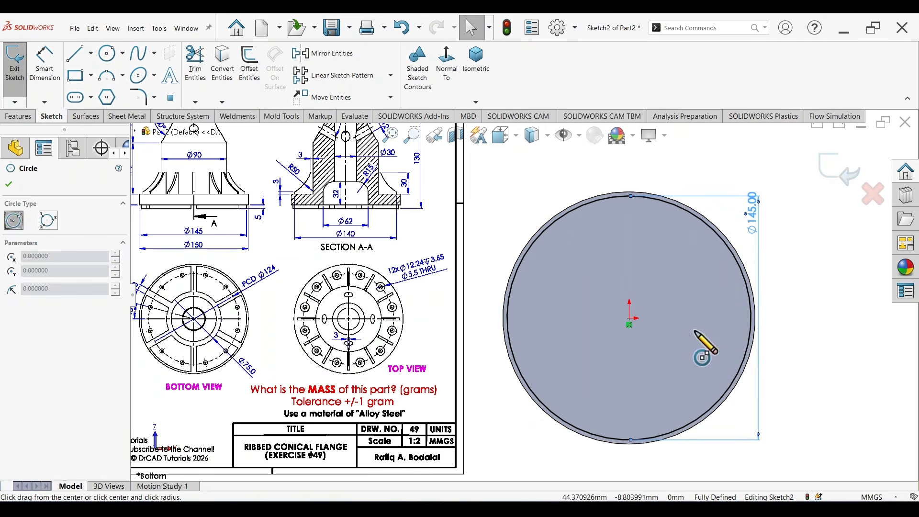
{"action": "left_click", "coordinate": [629, 318]}
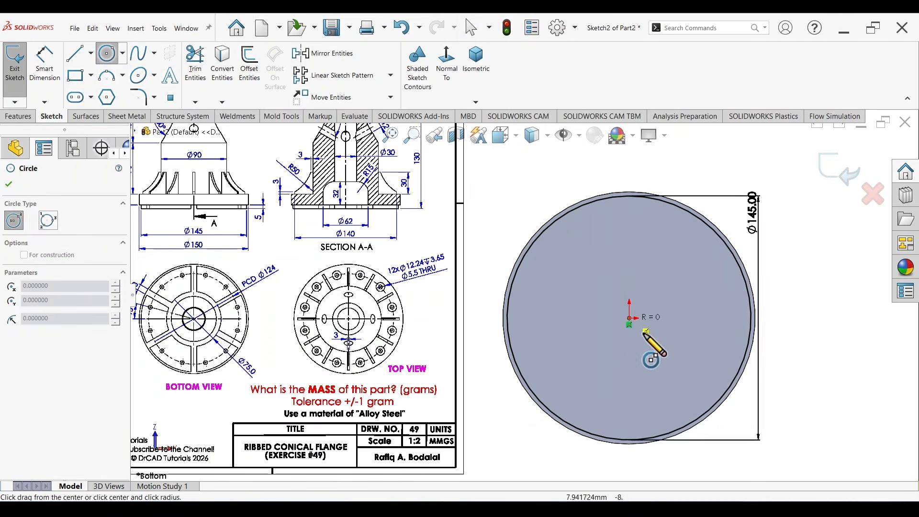
{"action": "left_click", "coordinate": [669, 358]}
Dimension the inner circle's diameter to 75 mm
{"action": "right_click_drag", "start_coordinate": [818, 411], "coordinate": [813, 374]}
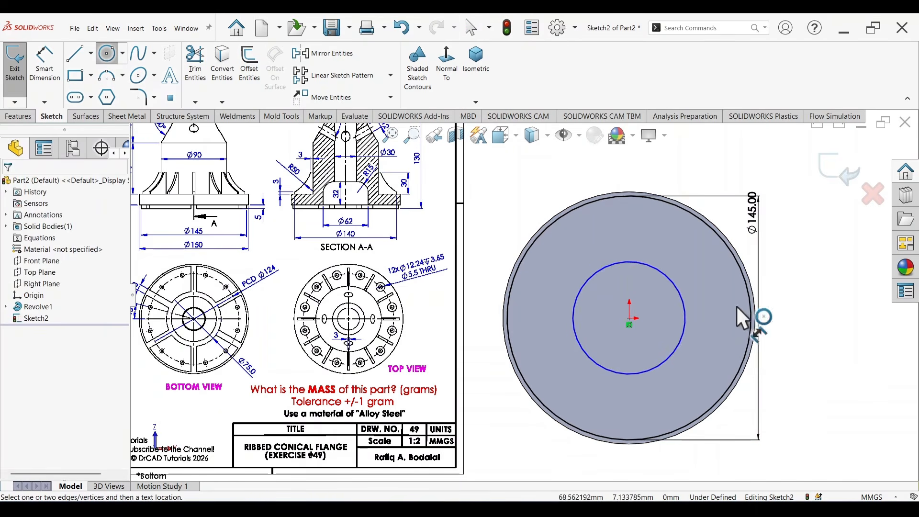
{"action": "left_click", "coordinate": [682, 300]}
{"action": "left_click", "coordinate": [806, 323]}
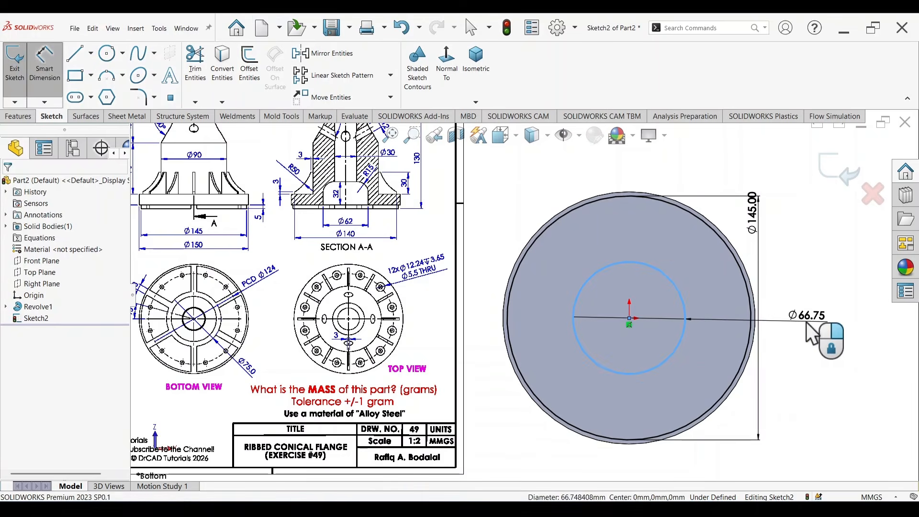
{"action": "key", "text": "Return"}
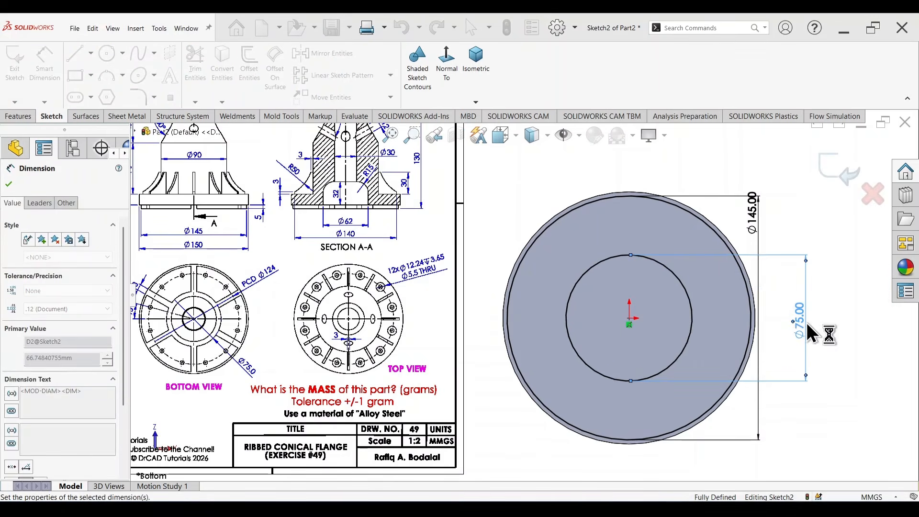
Sketch a vertical line from the uppermost point of the 145 mm circle to the uppermost point of the 75 mm circle
{"action": "right_click_drag", "start_coordinate": [527, 430], "coordinate": [516, 430]}
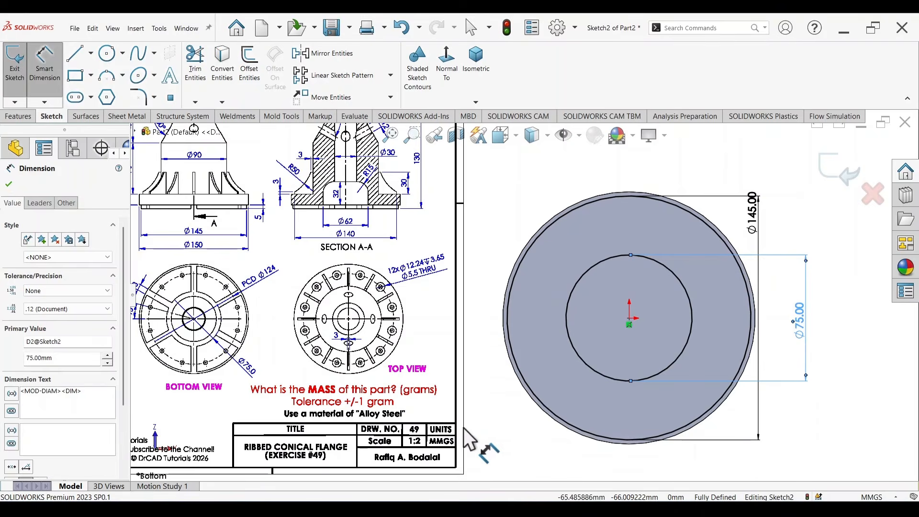
{"action": "scroll", "coordinate": [649, 240], "scroll_direction": "down", "scroll_amount": 2}
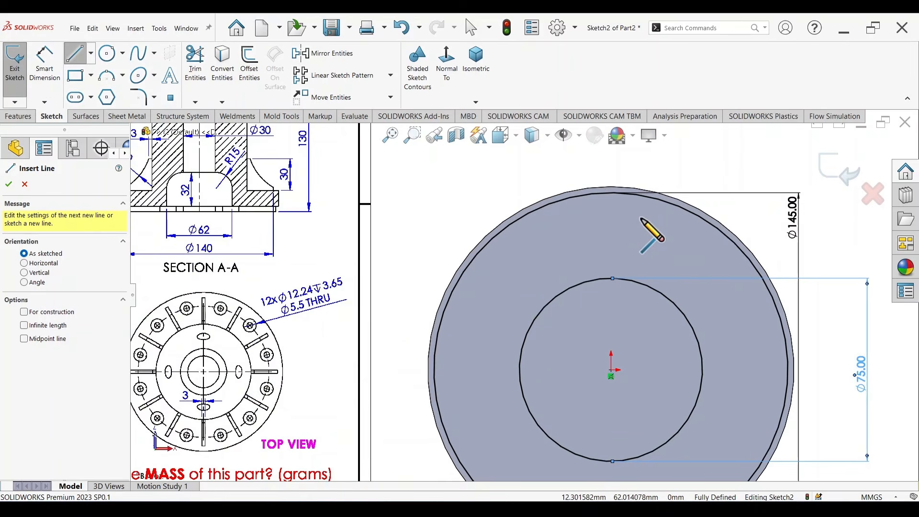
{"action": "left_click", "coordinate": [611, 193]}
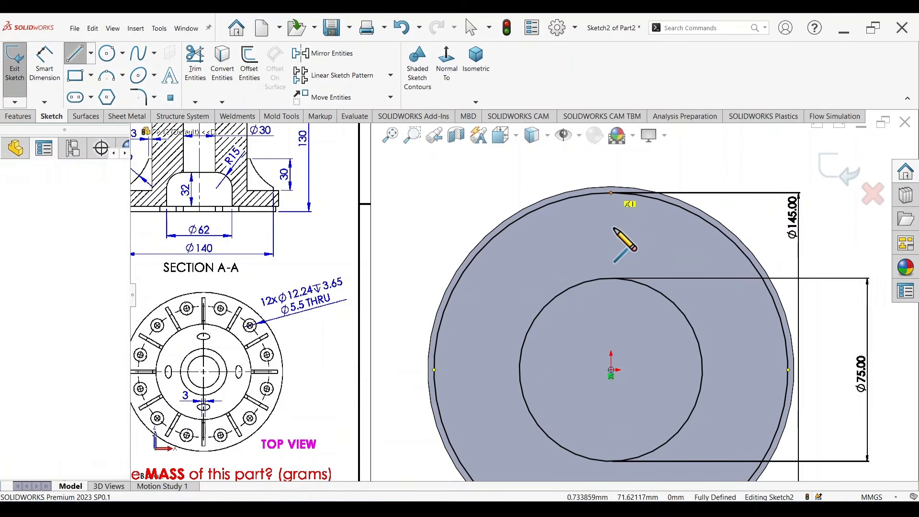
{"action": "left_click", "coordinate": [613, 278]}
{"action": "key", "text": "Escape"}
{"action": "key", "text": "Escape"}
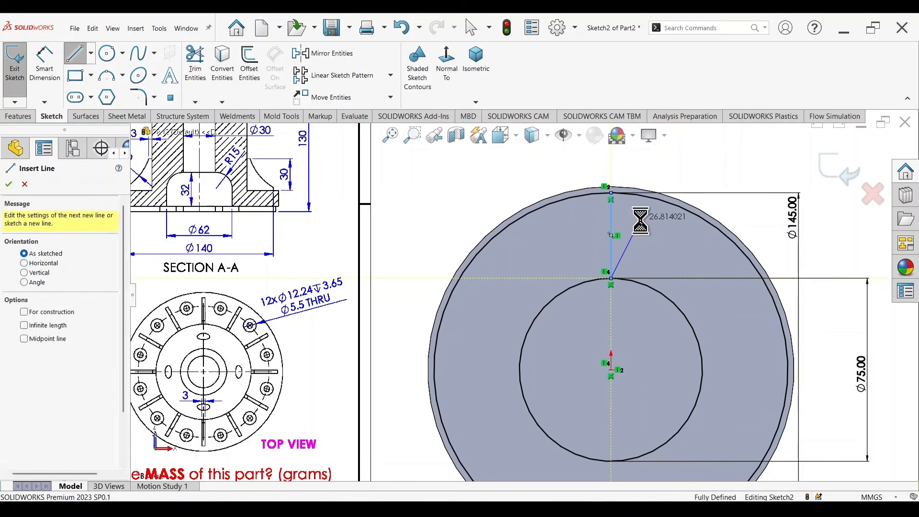
Offset the vertical line 4 mm in both directions to outline the 8 mm slot shown in the bottom view
{"action": "left_click", "coordinate": [246, 60]}
{"action": "key", "text": "z"}
{"action": "scroll", "coordinate": [257, 327], "scroll_direction": "down", "scroll_amount": 8}
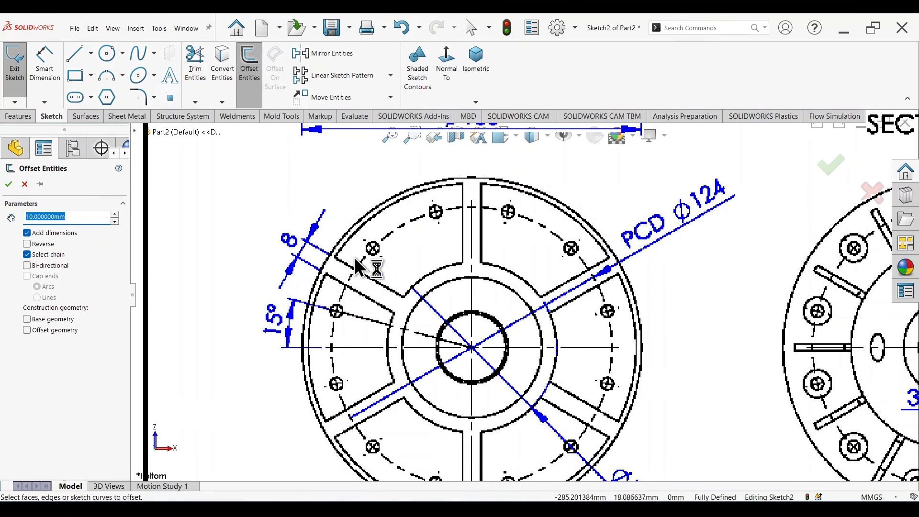
{"action": "scroll", "coordinate": [532, 294], "scroll_direction": "up", "scroll_amount": 8}
{"action": "scroll", "coordinate": [777, 286], "scroll_direction": "down", "scroll_amount": 5}
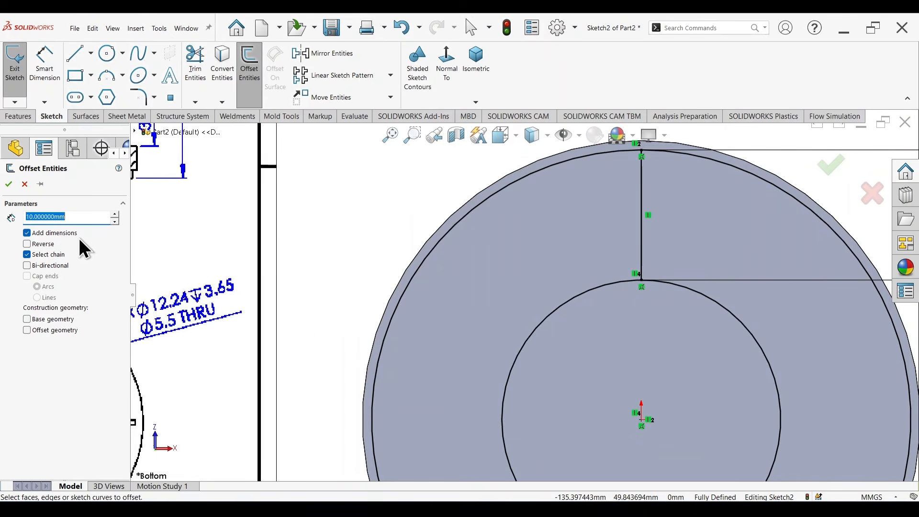
{"action": "left_click", "coordinate": [27, 265]}
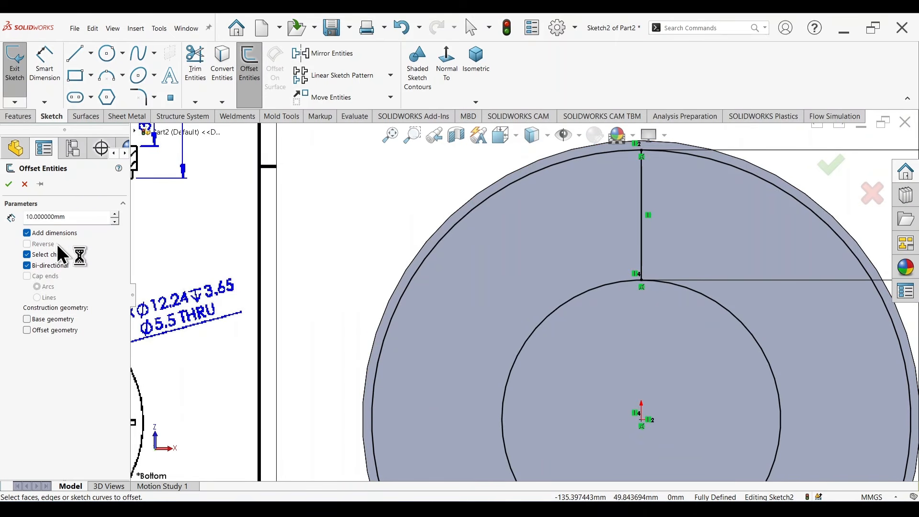
{"action": "double_click", "coordinate": [62, 217]}
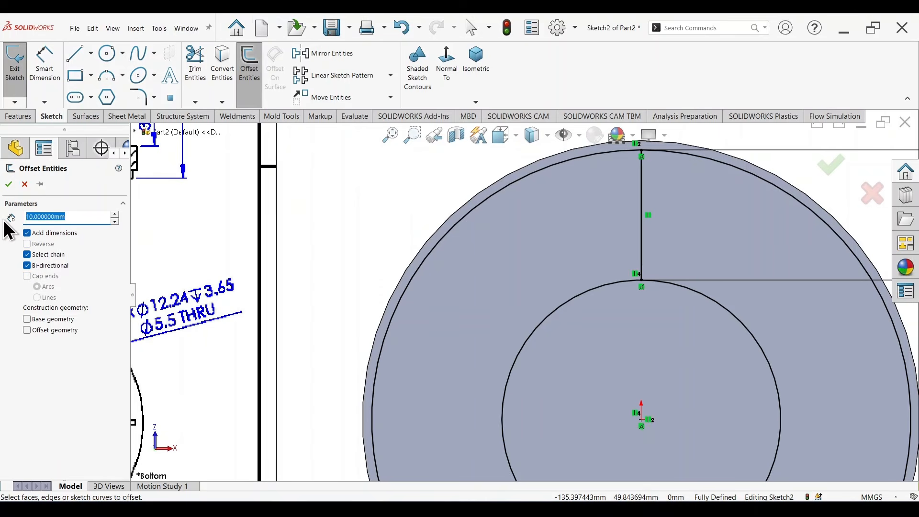
{"action": "type", "text": "4"}
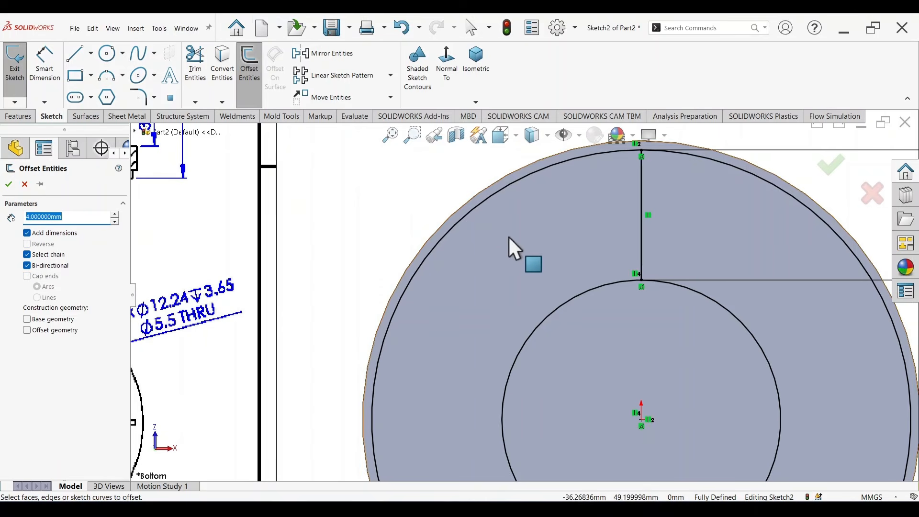
{"action": "scroll", "coordinate": [668, 206], "scroll_direction": "up", "scroll_amount": 2}
{"action": "scroll", "coordinate": [658, 206], "scroll_direction": "down", "scroll_amount": 2}
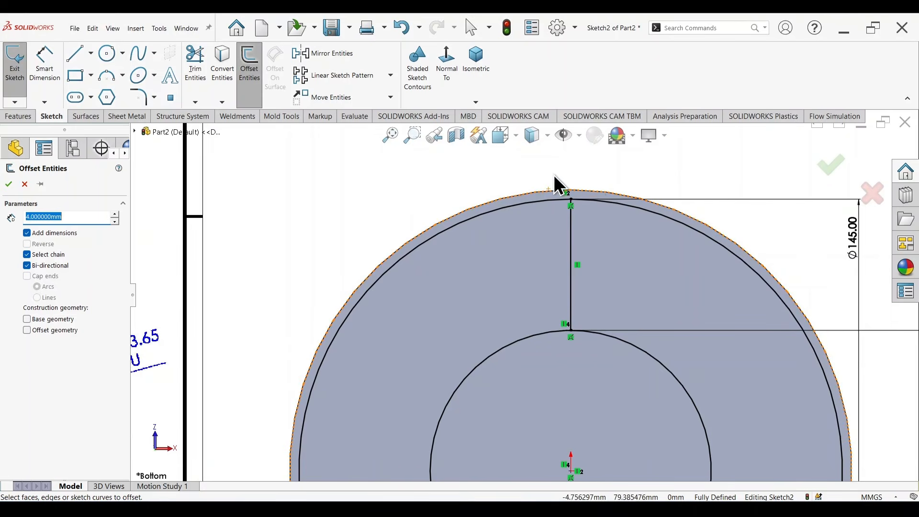
{"action": "left_click", "coordinate": [571, 240]}
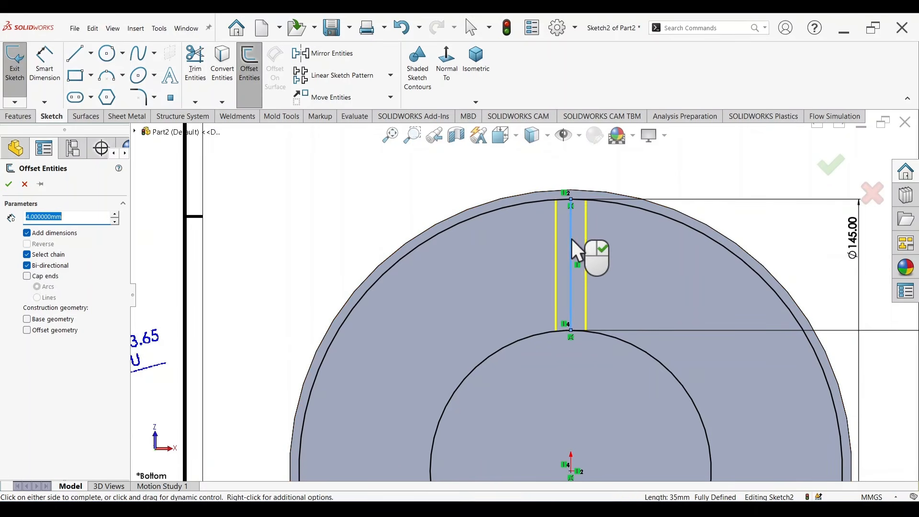
{"action": "left_click", "coordinate": [833, 168]}
Extend the inner ends of both offset slot lines to meet the 75 mm circle
{"action": "left_click", "coordinate": [195, 102]}
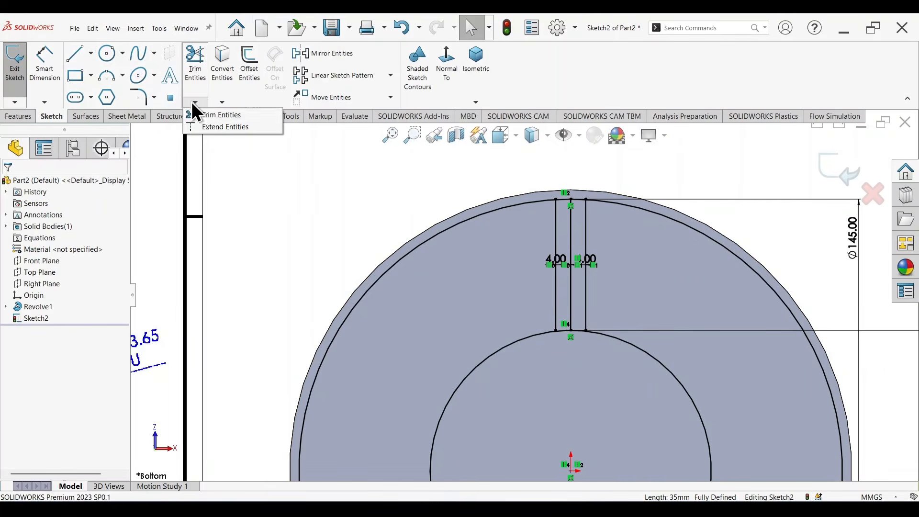
{"action": "left_click", "coordinate": [212, 128]}
{"action": "scroll", "coordinate": [632, 330], "scroll_direction": "down", "scroll_amount": 3}
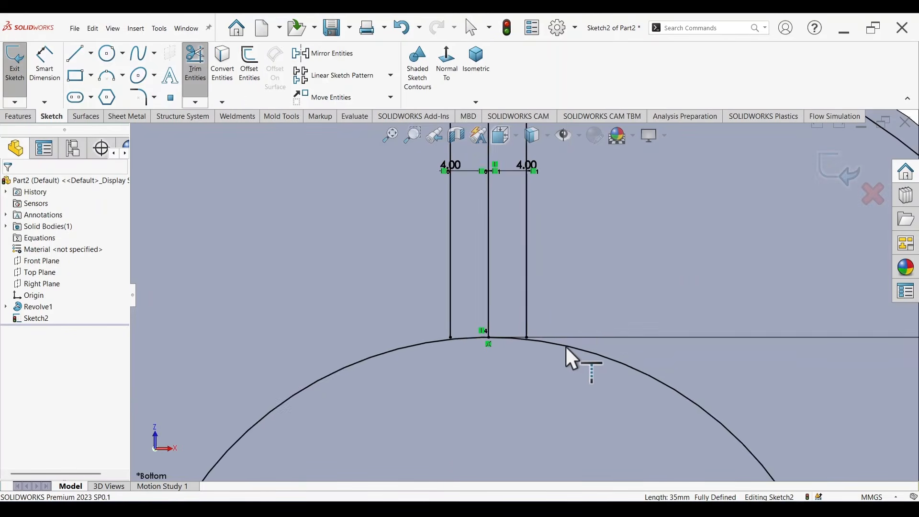
{"action": "scroll", "coordinate": [495, 349], "scroll_direction": "down", "scroll_amount": 4}
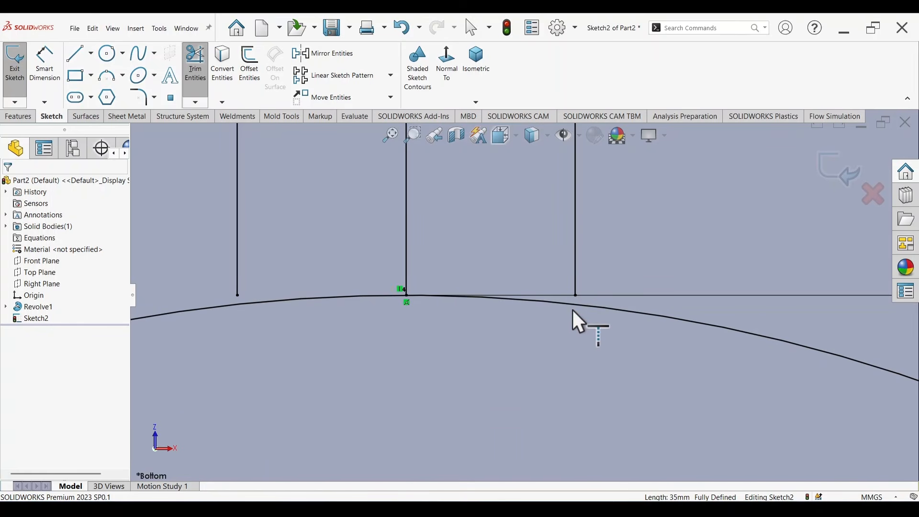
{"action": "left_click", "coordinate": [576, 254]}
{"action": "left_click", "coordinate": [237, 243]}
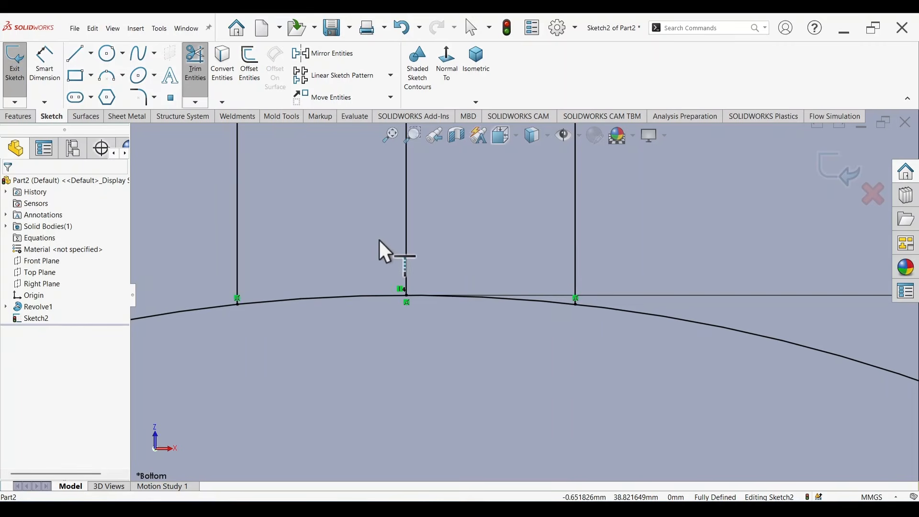
Trim the slot lines' outer ends back to the 145 mm circle and remove the centre line between them
{"action": "scroll", "coordinate": [502, 200], "scroll_direction": "up", "scroll_amount": 5}
{"action": "scroll", "coordinate": [532, 204], "scroll_direction": "down", "scroll_amount": 5}
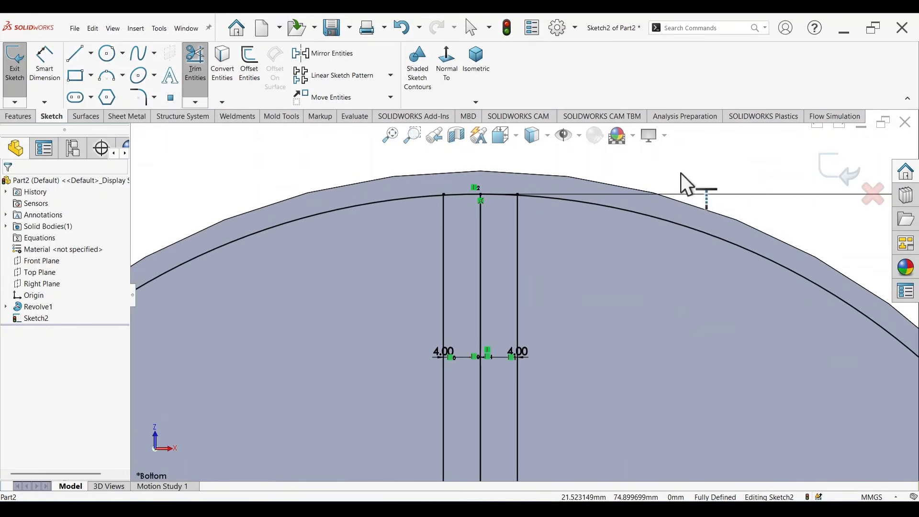
{"action": "right_click_drag", "start_coordinate": [703, 172], "coordinate": [700, 211]}
{"action": "scroll", "coordinate": [493, 199], "scroll_direction": "down", "scroll_amount": 3}
{"action": "scroll", "coordinate": [571, 235], "scroll_direction": "down", "scroll_amount": 6}
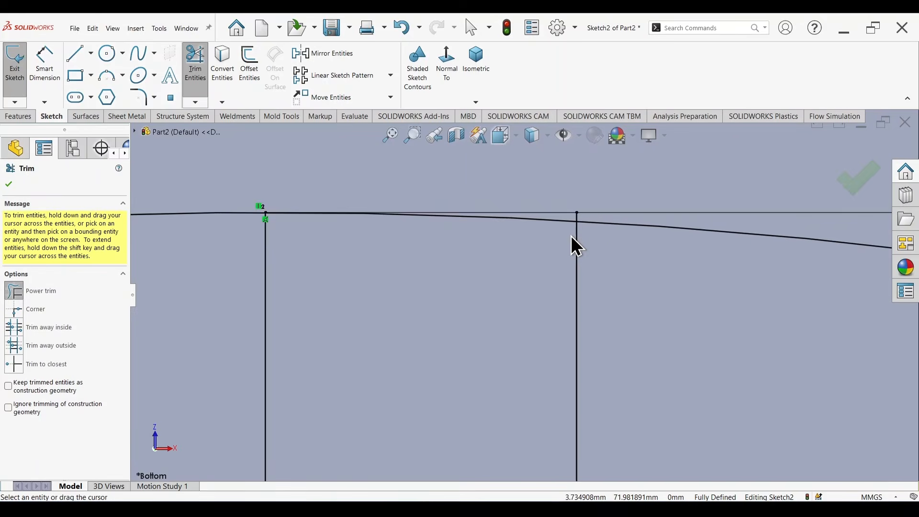
{"action": "left_click_drag", "start_coordinate": [587, 215], "coordinate": [536, 217]}
{"action": "scroll", "coordinate": [380, 217], "scroll_direction": "up", "scroll_amount": 5}
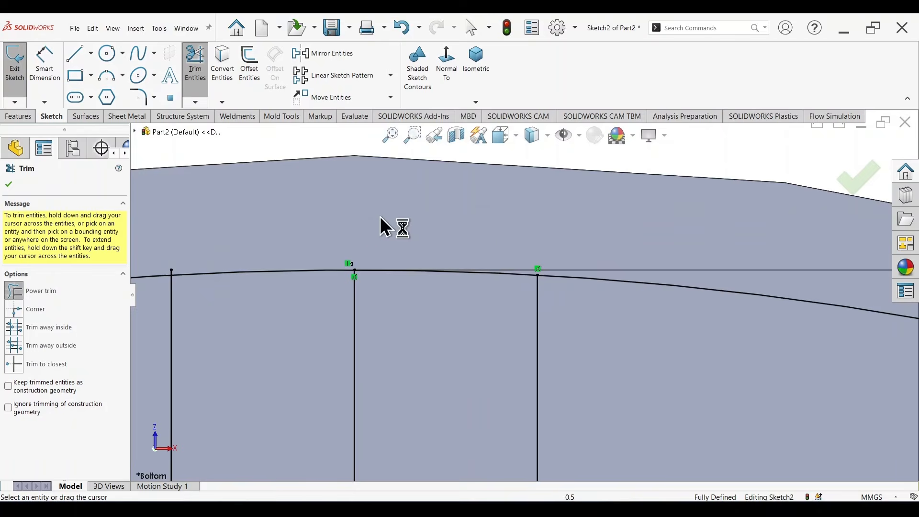
{"action": "scroll", "coordinate": [364, 290], "scroll_direction": "down", "scroll_amount": 4}
{"action": "scroll", "coordinate": [479, 297], "scroll_direction": "down", "scroll_amount": 6}
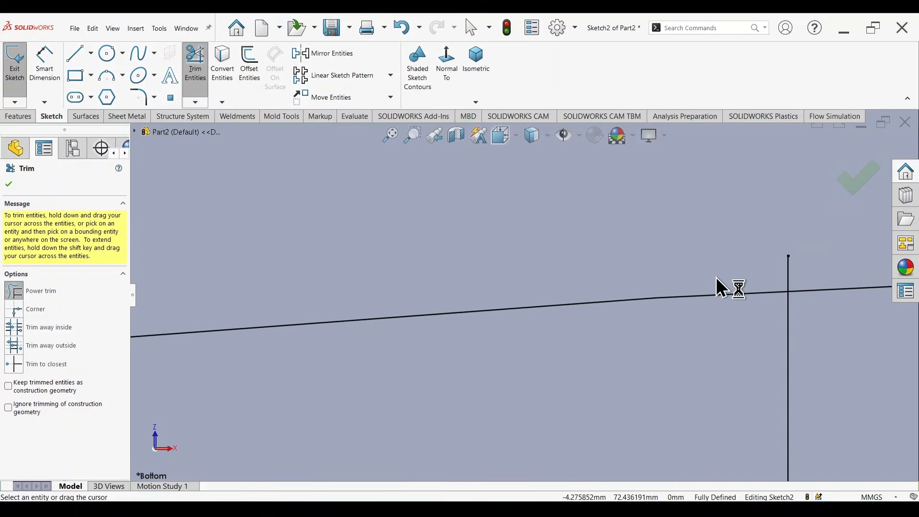
{"action": "scroll", "coordinate": [785, 276], "scroll_direction": "up", "scroll_amount": 4}
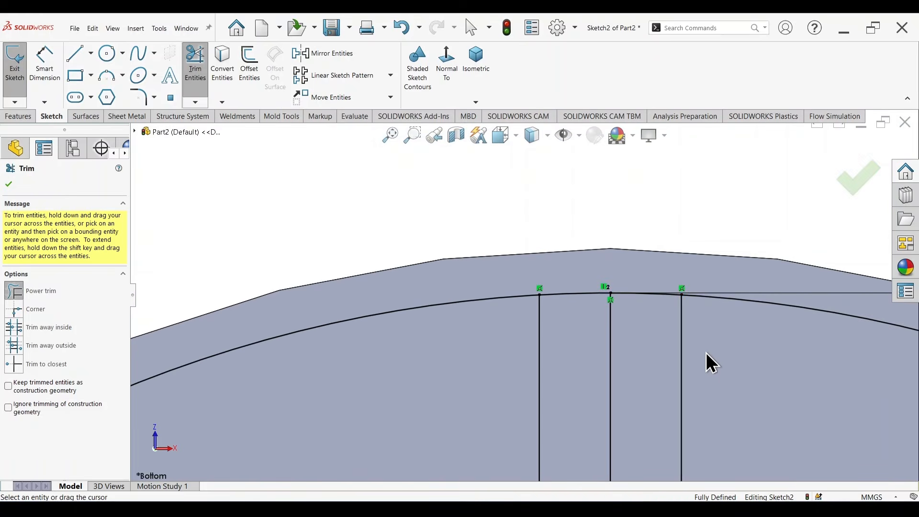
{"action": "left_click_drag", "start_coordinate": [641, 361], "coordinate": [591, 375]}
{"action": "scroll", "coordinate": [590, 365], "scroll_direction": "up", "scroll_amount": 8}
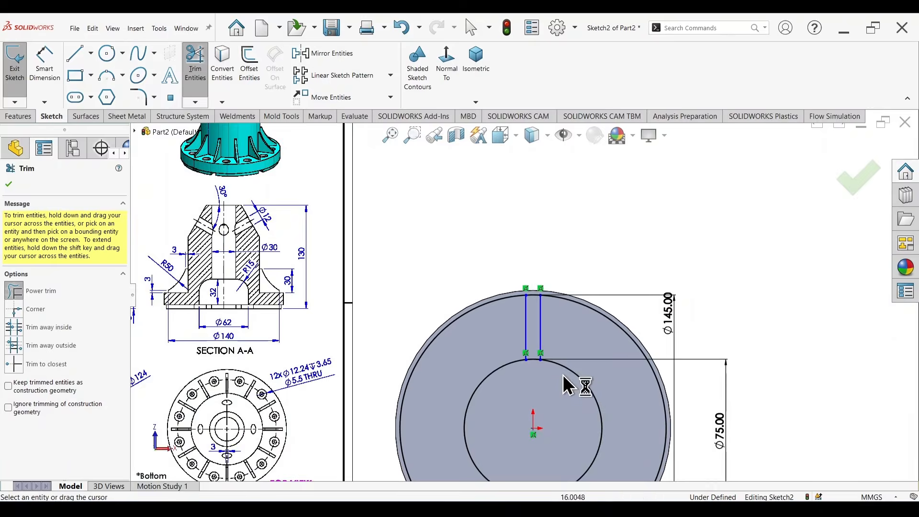
Check the slot layout in the bottom view and circular-pattern the two slot lines around the origin, six equally spaced instances over 360 degrees
{"action": "scroll", "coordinate": [569, 382], "scroll_direction": "down", "scroll_amount": 4}
{"action": "scroll", "coordinate": [555, 369], "scroll_direction": "up", "scroll_amount": 8}
{"action": "scroll", "coordinate": [366, 323], "scroll_direction": "down", "scroll_amount": 5}
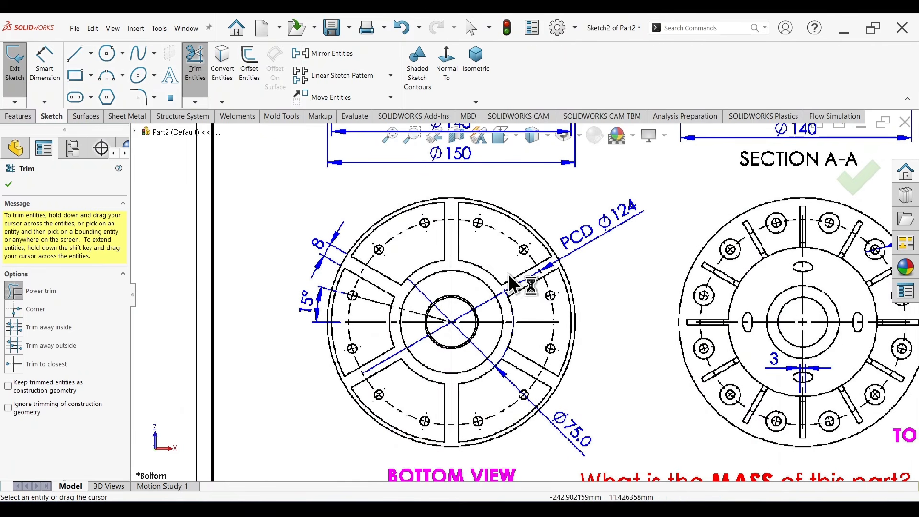
{"action": "scroll", "coordinate": [640, 313], "scroll_direction": "up", "scroll_amount": 8}
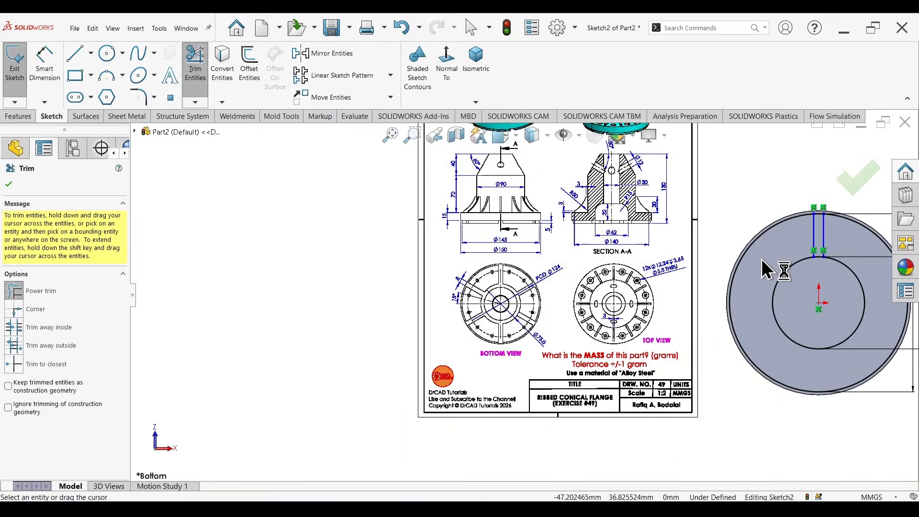
{"action": "scroll", "coordinate": [847, 210], "scroll_direction": "down", "scroll_amount": 3}
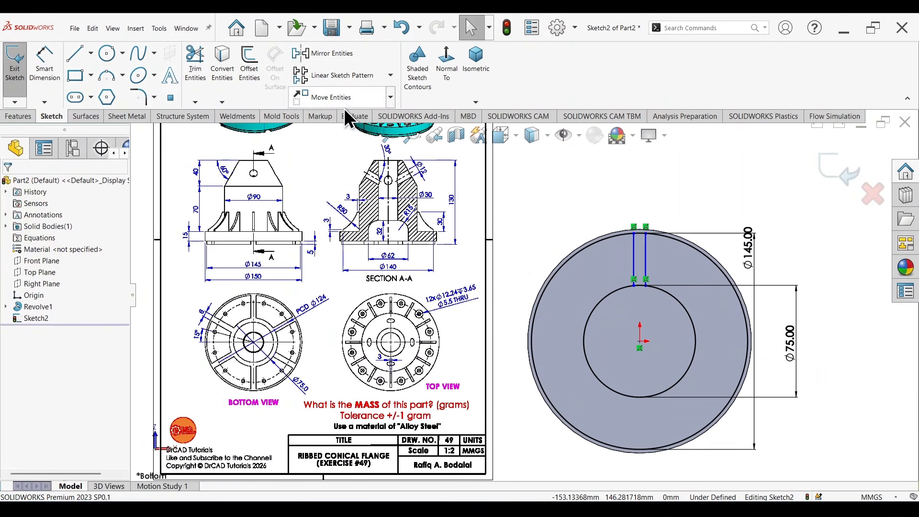
{"action": "left_click", "coordinate": [390, 75]}
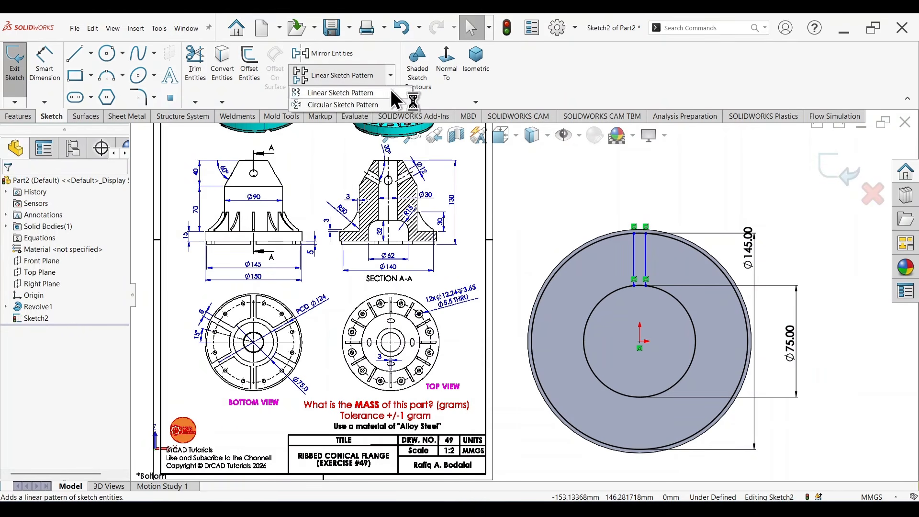
{"action": "left_click", "coordinate": [343, 105]}
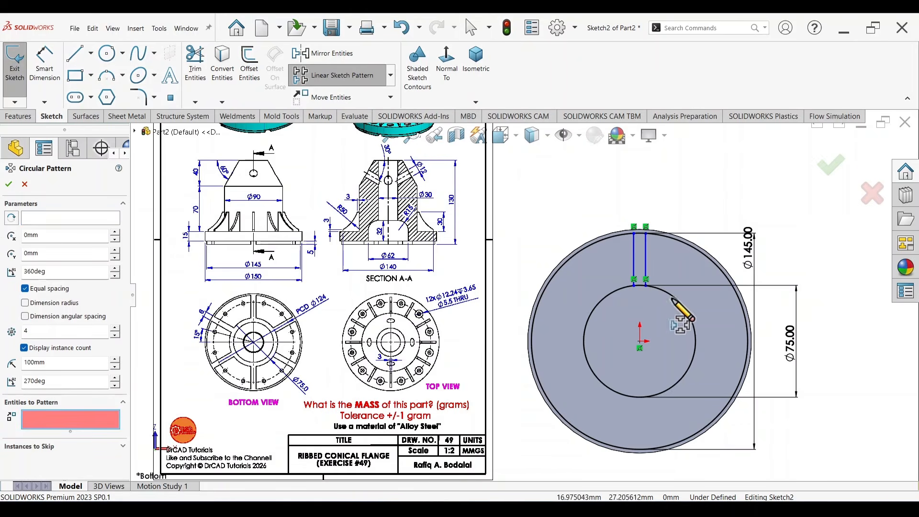
{"action": "scroll", "coordinate": [663, 261], "scroll_direction": "down", "scroll_amount": 3}
{"action": "left_click", "coordinate": [577, 241]}
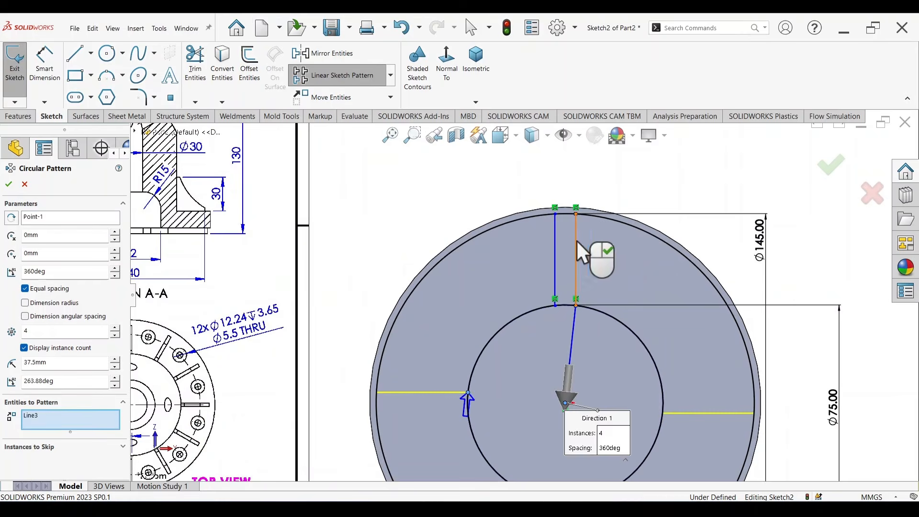
{"action": "left_click", "coordinate": [556, 246]}
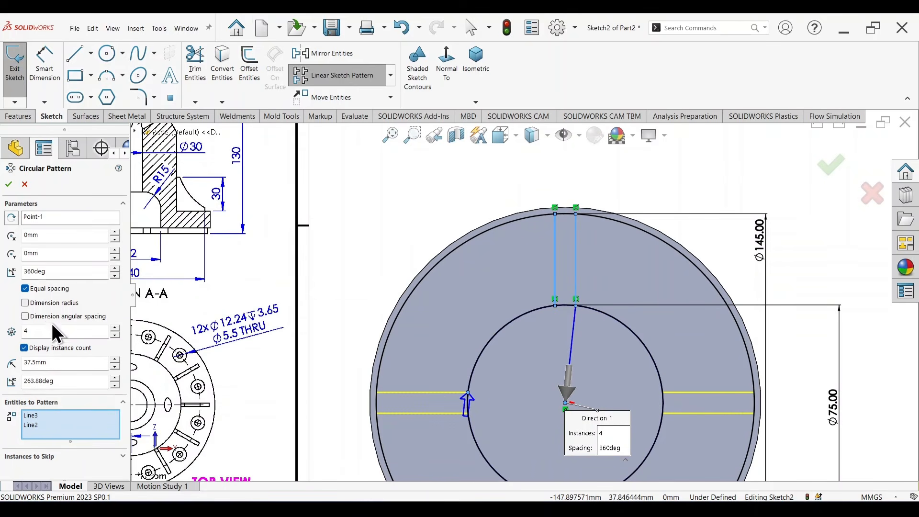
{"action": "type", "text": "6"}
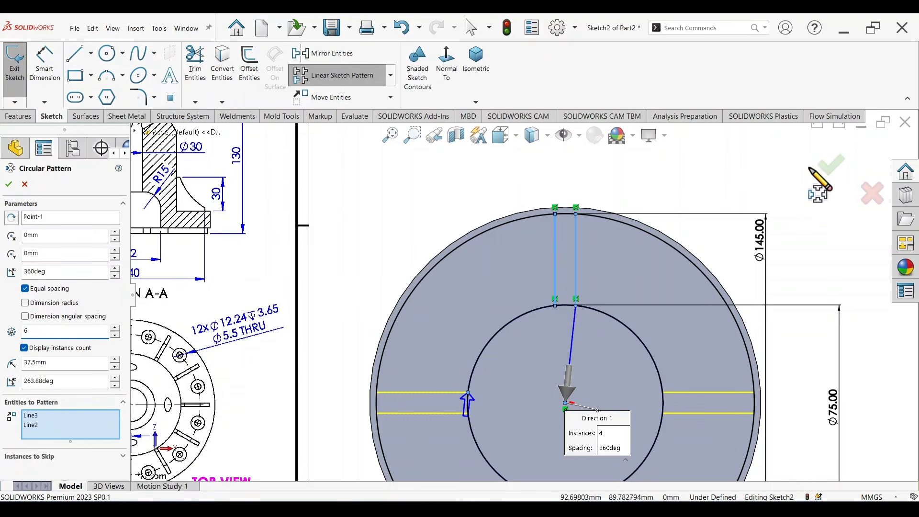
{"action": "left_click", "coordinate": [834, 169]}
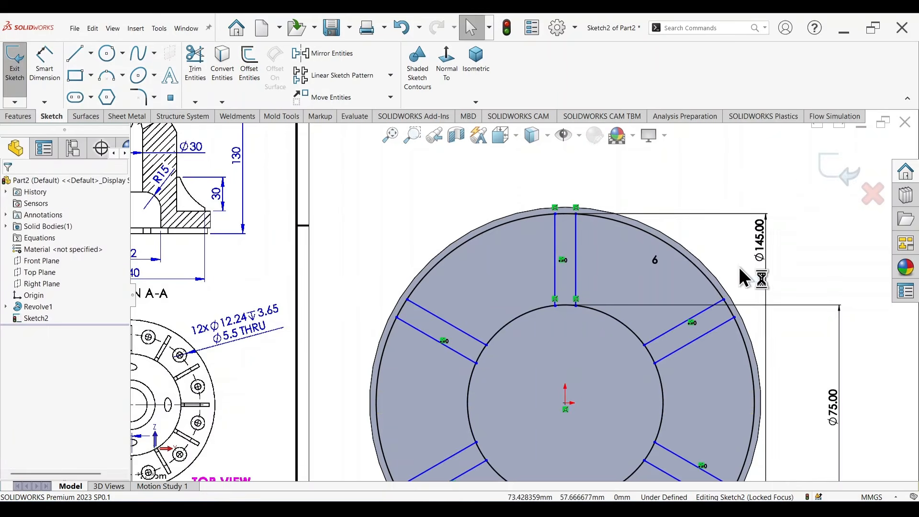
Trim away the 145 mm and 75 mm circle segments that cross the three upper slots
{"action": "scroll", "coordinate": [583, 325], "scroll_direction": "down", "scroll_amount": 2}
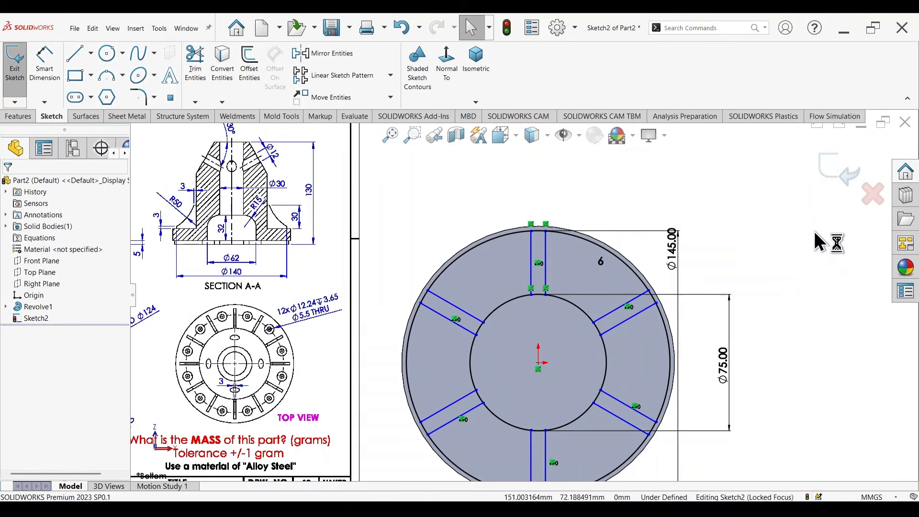
{"action": "right_click_drag", "start_coordinate": [816, 239], "coordinate": [762, 284]}
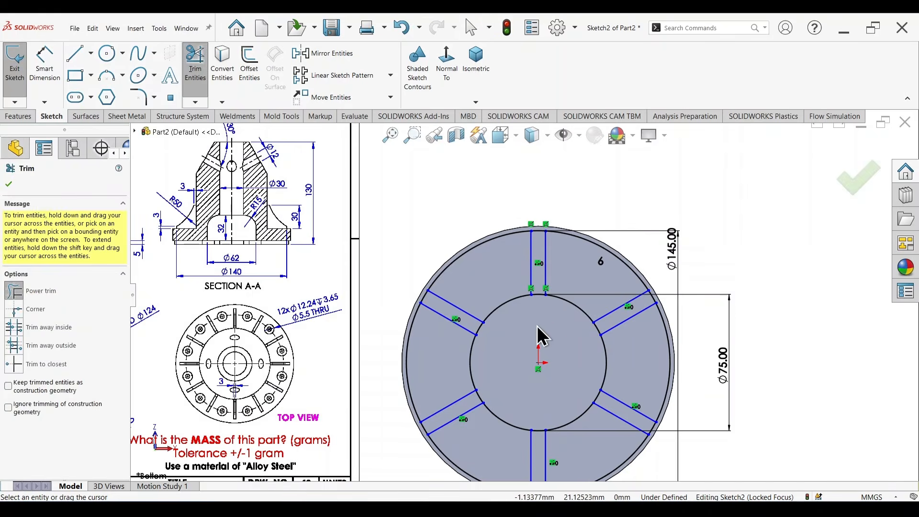
{"action": "scroll", "coordinate": [539, 334], "scroll_direction": "down", "scroll_amount": 1}
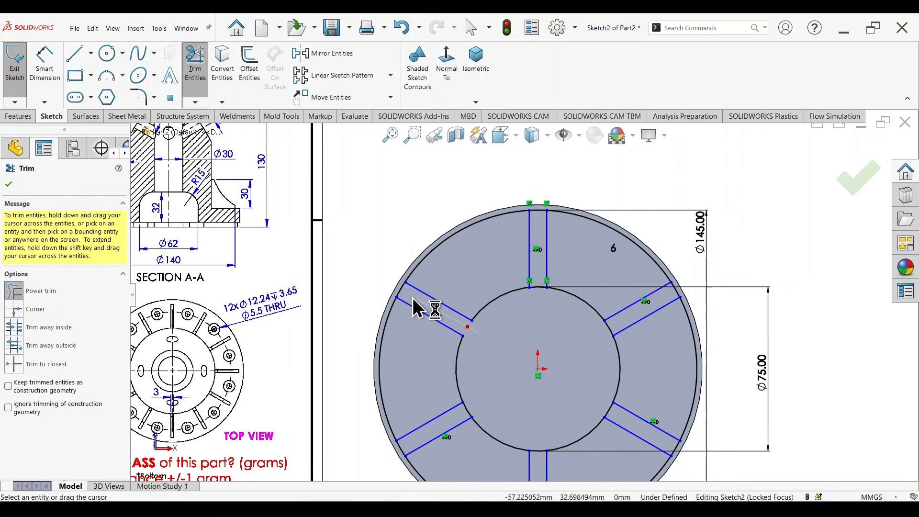
{"action": "scroll", "coordinate": [558, 228], "scroll_direction": "down", "scroll_amount": 3}
{"action": "left_click_drag", "start_coordinate": [499, 192], "coordinate": [499, 381]}
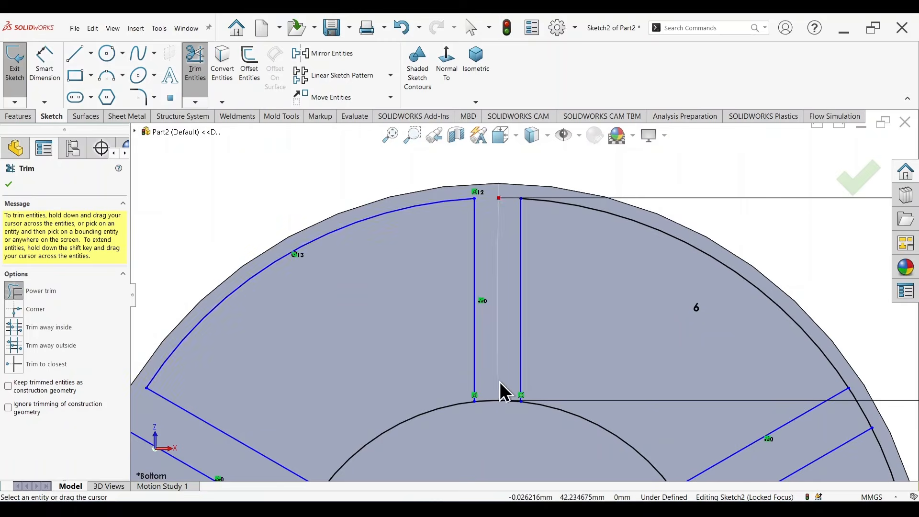
{"action": "scroll", "coordinate": [535, 381], "scroll_direction": "up", "scroll_amount": 4}
{"action": "scroll", "coordinate": [574, 343], "scroll_direction": "down", "scroll_amount": 3}
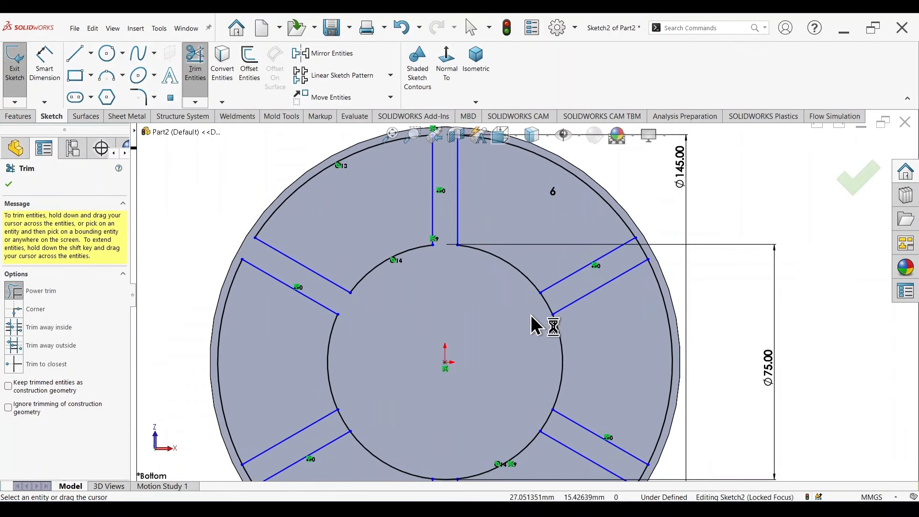
{"action": "mouse_move", "coordinate": [525, 314]}
{"action": "left_mouse_down"}
{"action": "mouse_move", "coordinate": [566, 306]}
{"action": "mouse_move", "coordinate": [656, 248]}
{"action": "left_mouse_up"}
{"action": "scroll", "coordinate": [518, 360], "scroll_direction": "up", "scroll_amount": 3}
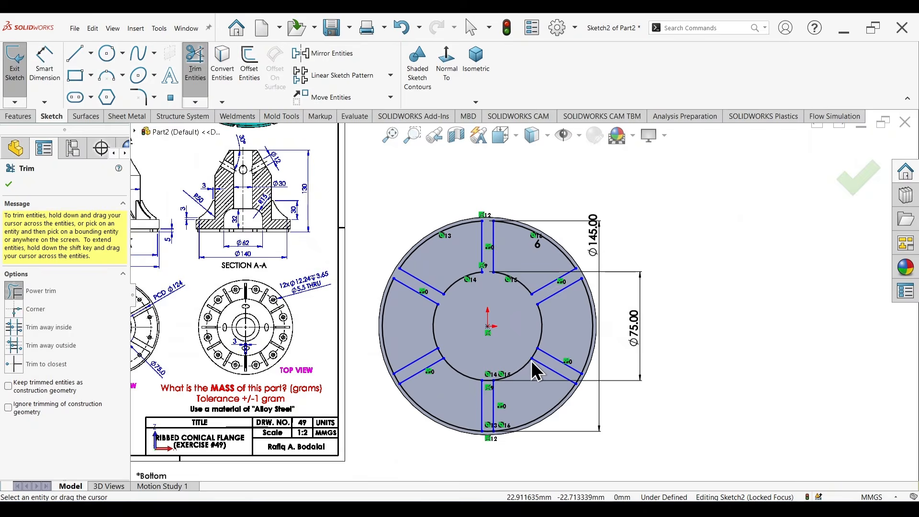
Trim away the inner and outer circle segments crossing the three lower slots, leaving six separate closed pad profiles
{"action": "scroll", "coordinate": [556, 347], "scroll_direction": "down", "scroll_amount": 3}
{"action": "scroll", "coordinate": [556, 347], "scroll_direction": "down", "scroll_amount": 1}
{"action": "left_click_drag", "start_coordinate": [513, 307], "coordinate": [686, 389]}
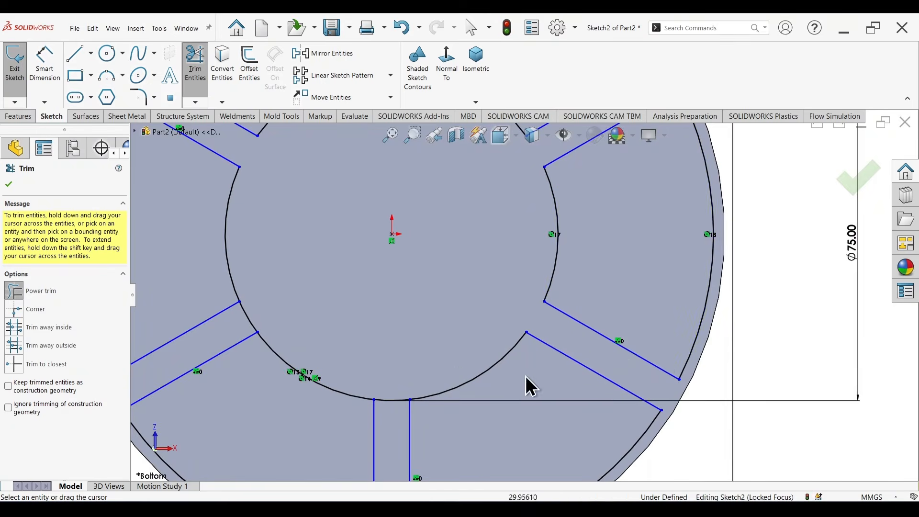
{"action": "scroll", "coordinate": [526, 377], "scroll_direction": "up", "scroll_amount": 2}
{"action": "left_click_drag", "start_coordinate": [389, 306], "coordinate": [329, 327]}
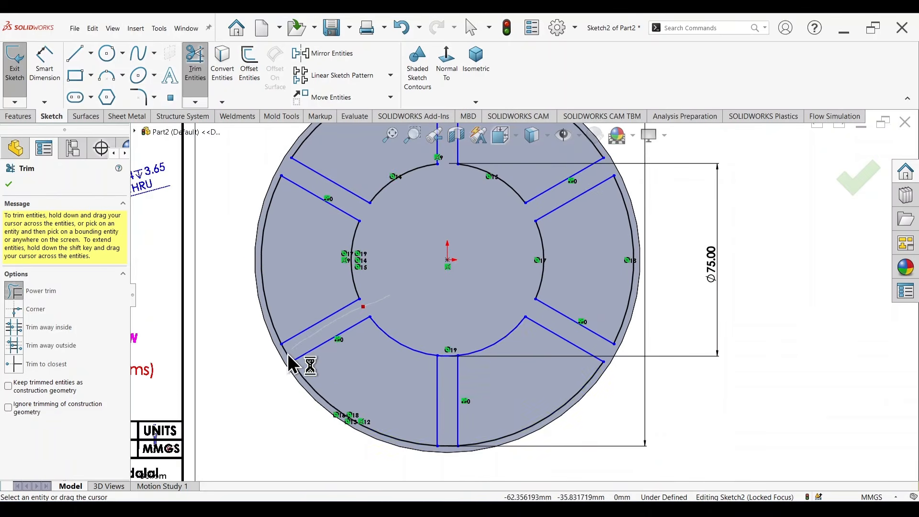
{"action": "scroll", "coordinate": [478, 341], "scroll_direction": "down", "scroll_amount": 3}
{"action": "scroll", "coordinate": [498, 347], "scroll_direction": "up", "scroll_amount": 5}
{"action": "scroll", "coordinate": [517, 335], "scroll_direction": "down", "scroll_amount": 4}
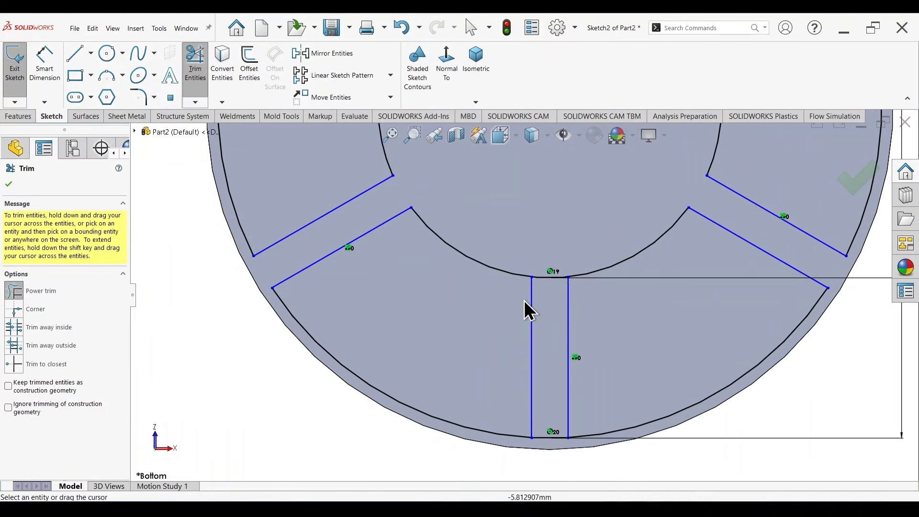
{"action": "left_click_drag", "start_coordinate": [556, 250], "coordinate": [558, 363]}
{"action": "scroll", "coordinate": [562, 234], "scroll_direction": "up", "scroll_amount": 4}
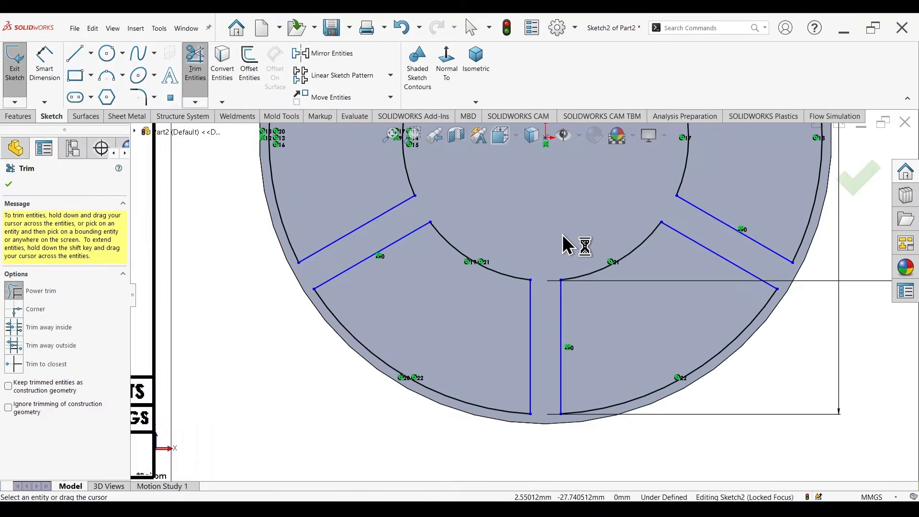
{"action": "scroll", "coordinate": [539, 263], "scroll_direction": "down", "scroll_amount": 2}
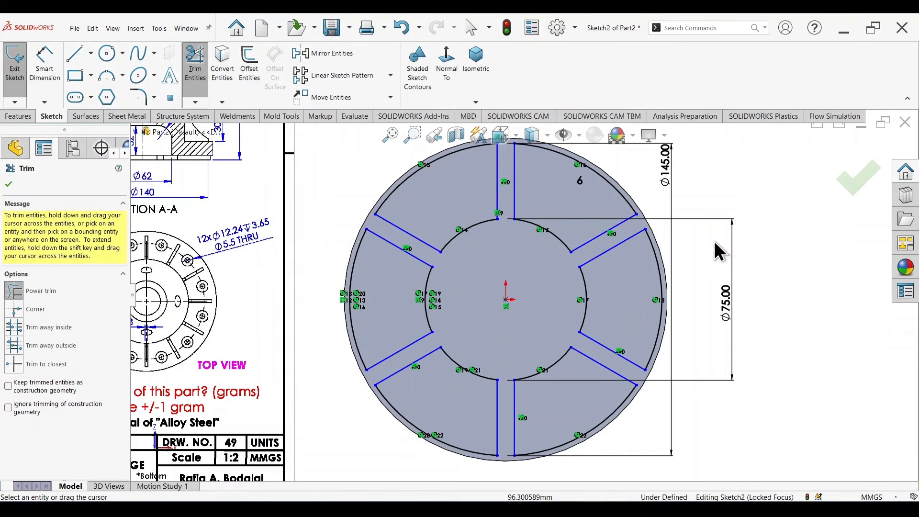
{"action": "left_click", "coordinate": [857, 179]}
Extrude the six closed pad profiles from the flange's underside with a blind depth of 5 mm, merged with the body
{"action": "key", "text": "s"}
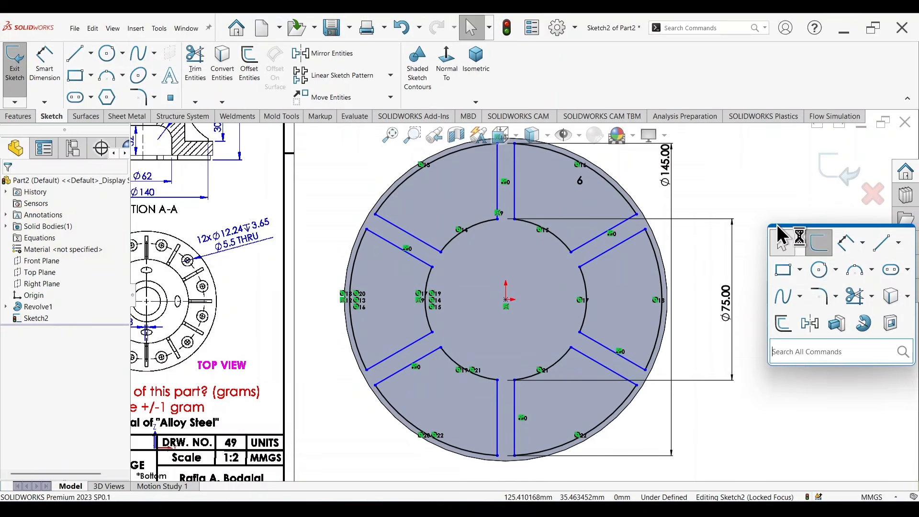
{"action": "left_click", "coordinate": [833, 329]}
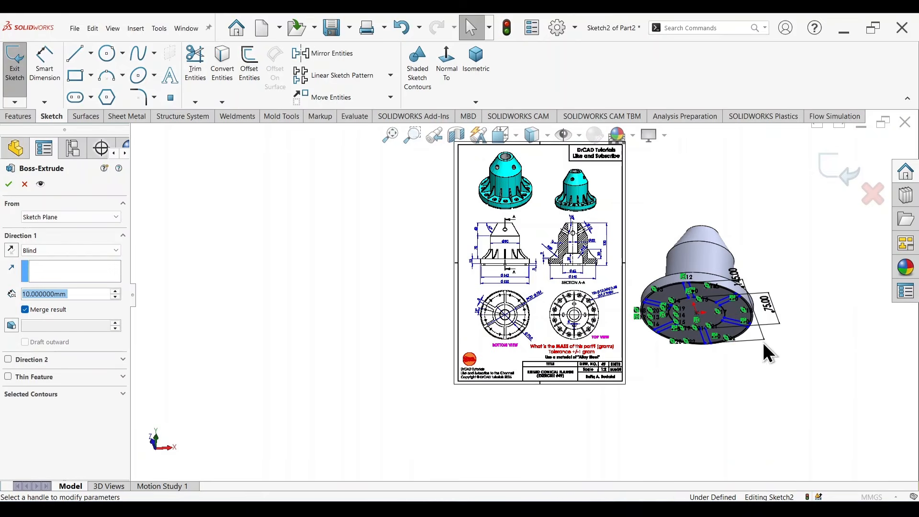
{"action": "scroll", "coordinate": [527, 271], "scroll_direction": "down", "scroll_amount": 8}
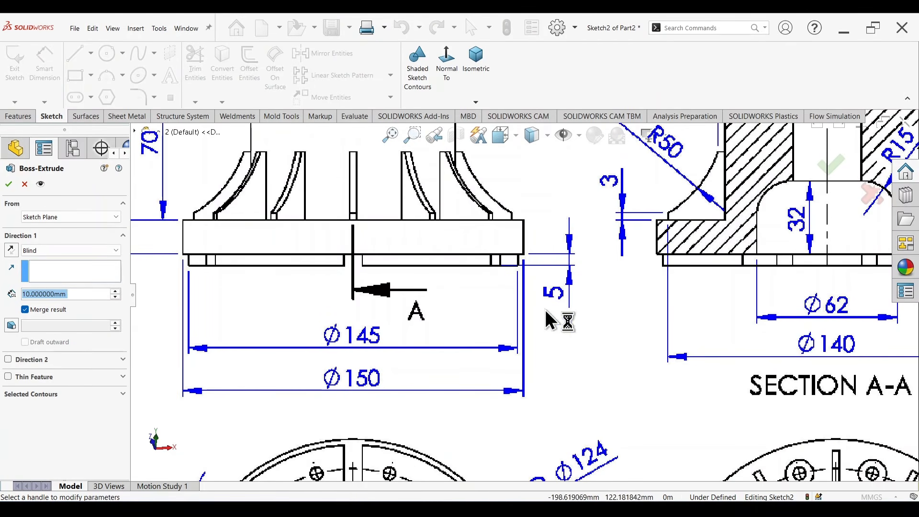
{"action": "type", "text": "5"}
{"action": "scroll", "coordinate": [627, 305], "scroll_direction": "up", "scroll_amount": 5}
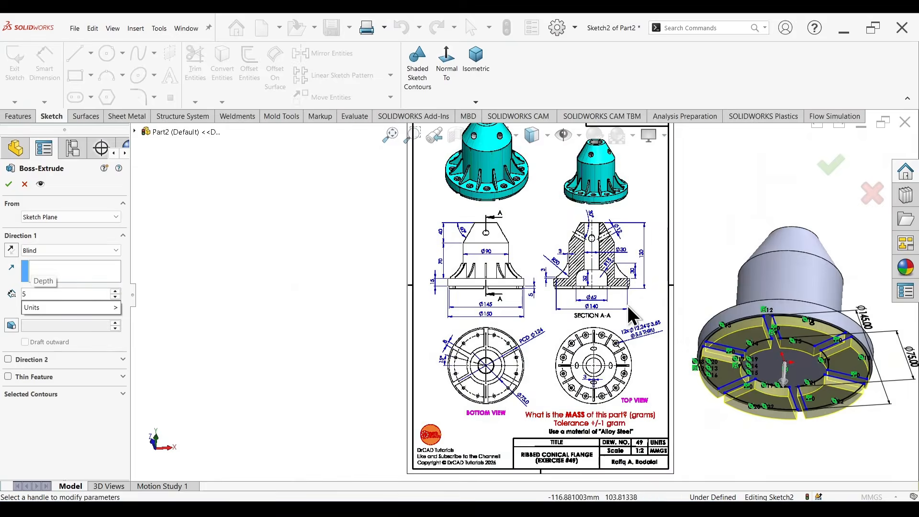
{"action": "key", "text": "Return"}
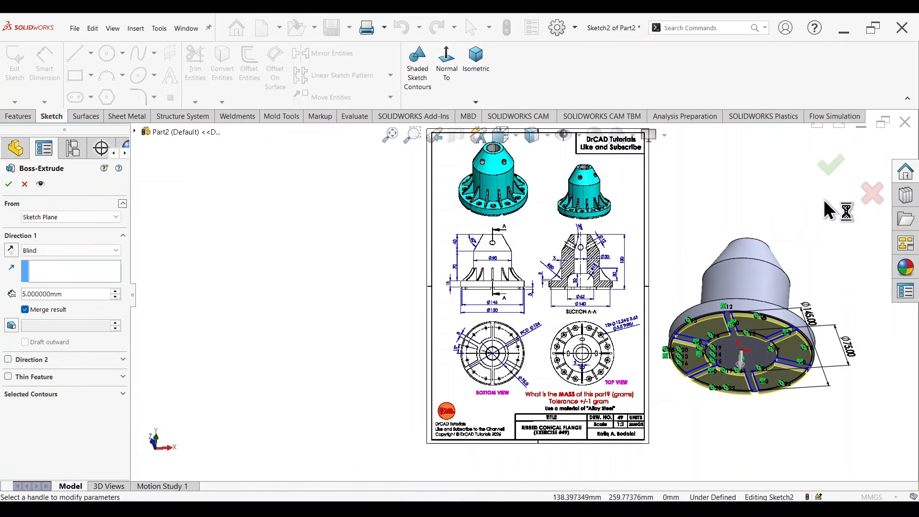
{"action": "left_click", "coordinate": [829, 166]}
{"action": "scroll", "coordinate": [799, 286], "scroll_direction": "up", "scroll_amount": 3}
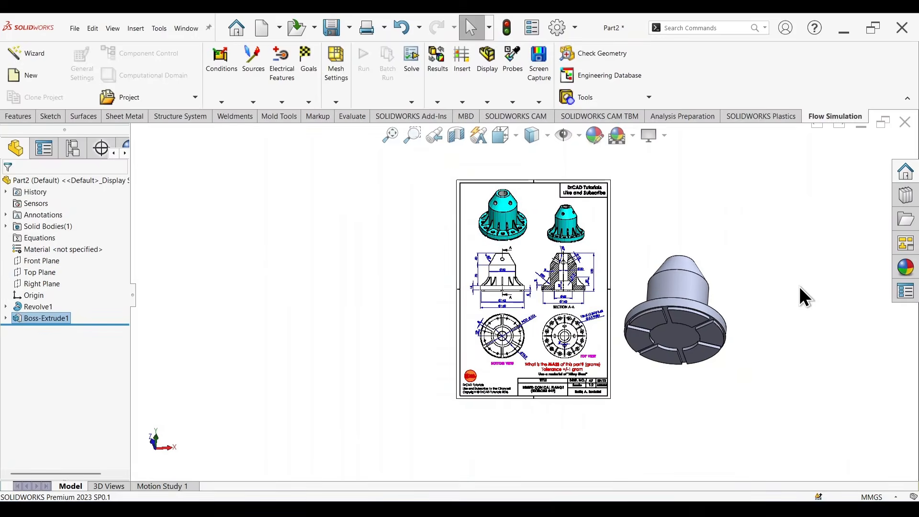
Check the rib shape in the drawing's front and section views and start a sketch on the Front Plane
{"action": "scroll", "coordinate": [745, 303], "scroll_direction": "down", "scroll_amount": 5}
{"action": "mouse_move", "coordinate": [745, 302]}
{"action": "middle_mouse_down"}
{"action": "mouse_move", "coordinate": [733, 293]}
{"action": "mouse_move", "coordinate": [642, 373]}
{"action": "mouse_move", "coordinate": [664, 356]}
{"action": "mouse_move", "coordinate": [785, 326]}
{"action": "mouse_move", "coordinate": [691, 424]}
{"action": "mouse_move", "coordinate": [603, 438]}
{"action": "mouse_move", "coordinate": [650, 268]}
{"action": "mouse_move", "coordinate": [591, 426]}
{"action": "mouse_move", "coordinate": [669, 283]}
{"action": "mouse_move", "coordinate": [597, 349]}
{"action": "middle_mouse_up"}
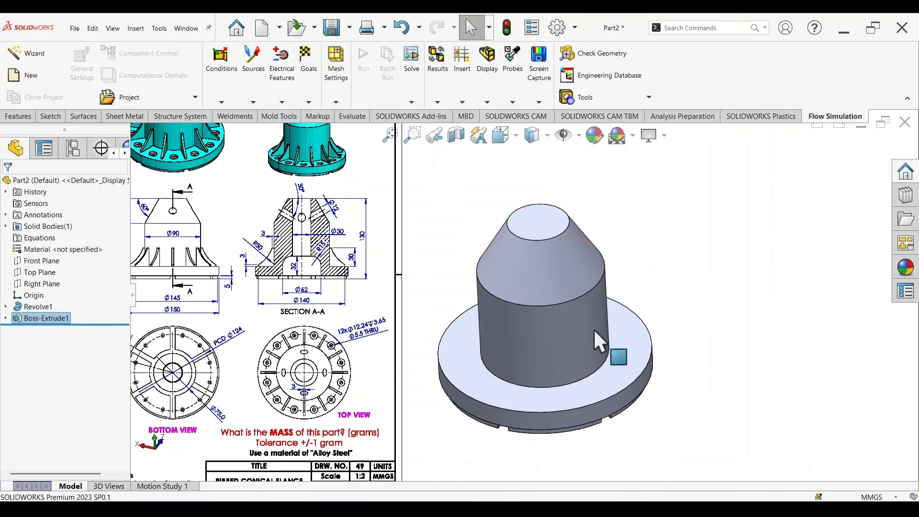
{"action": "scroll", "coordinate": [485, 306], "scroll_direction": "up", "scroll_amount": 2}
{"action": "scroll", "coordinate": [362, 311], "scroll_direction": "down", "scroll_amount": 6}
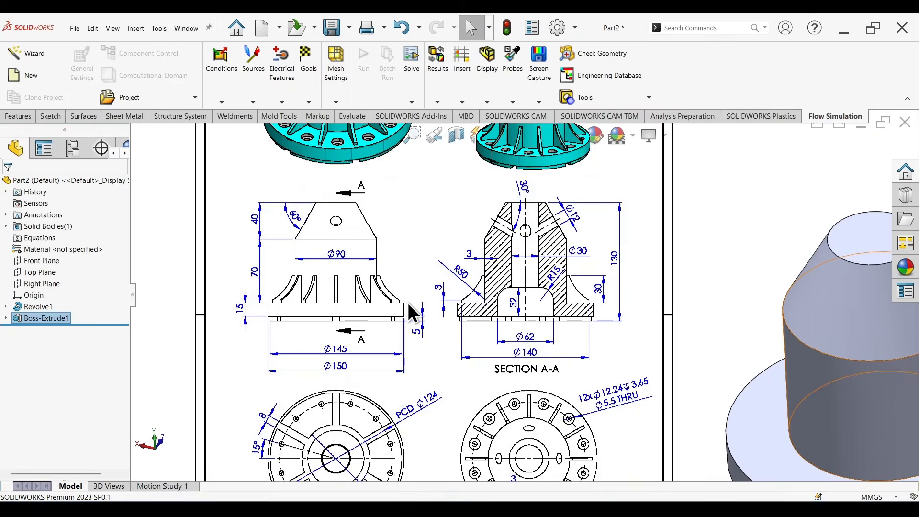
{"action": "key", "text": "f"}
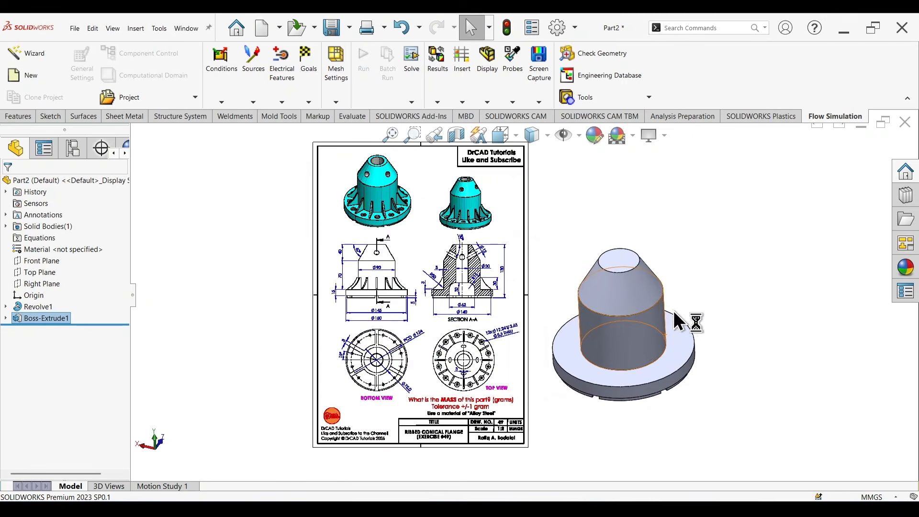
{"action": "left_click", "coordinate": [44, 261]}
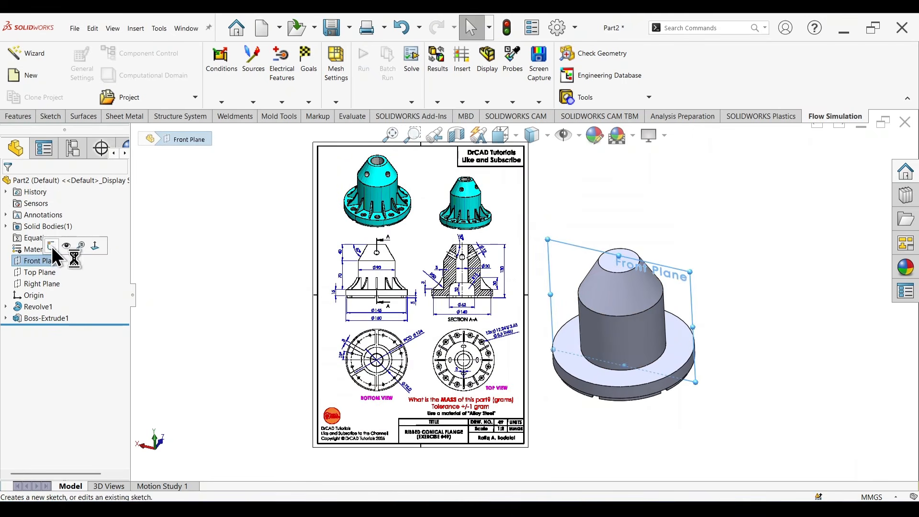
{"action": "left_click", "coordinate": [51, 246]}
Sketch a horizontal line about 2.8 mm long outward from the cylinder's right silhouette edge as the rib's top
{"action": "scroll", "coordinate": [728, 339], "scroll_direction": "down", "scroll_amount": 5}
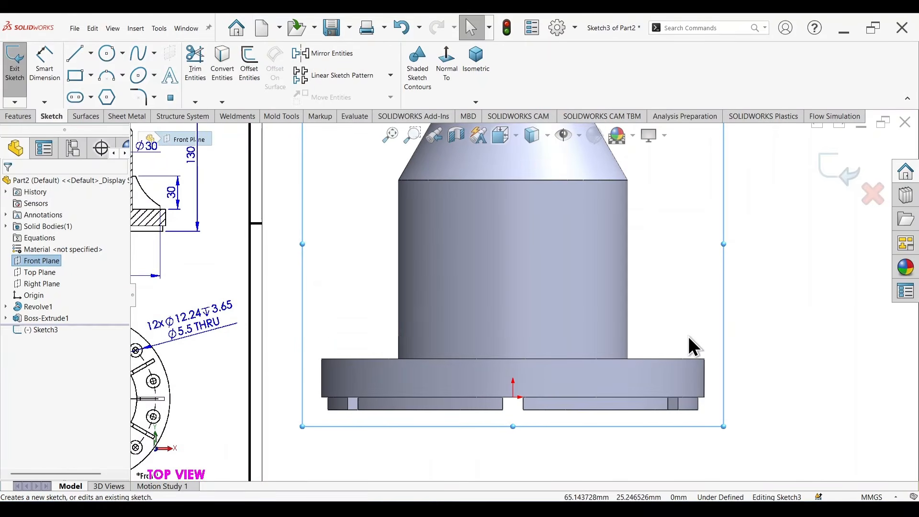
{"action": "right_click_drag", "start_coordinate": [848, 318], "coordinate": [785, 311]}
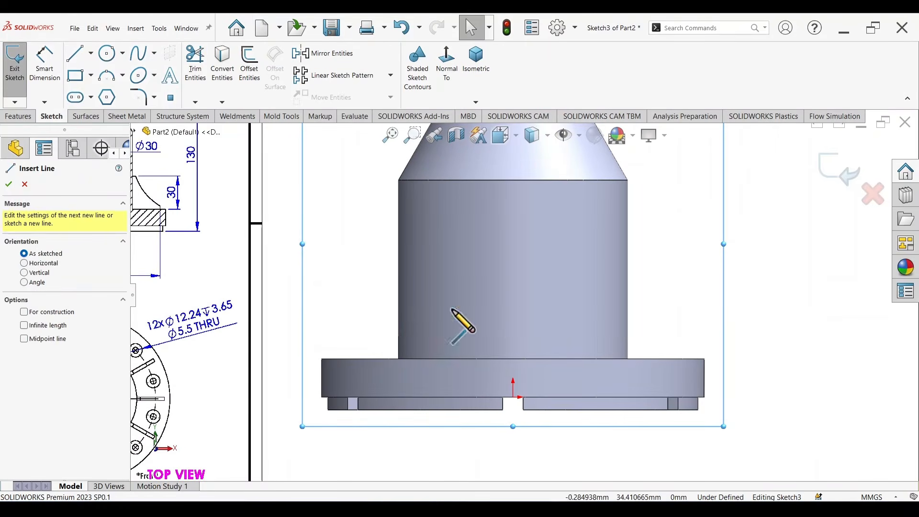
{"action": "scroll", "coordinate": [525, 294], "scroll_direction": "up", "scroll_amount": 3}
{"action": "scroll", "coordinate": [197, 293], "scroll_direction": "down", "scroll_amount": 6}
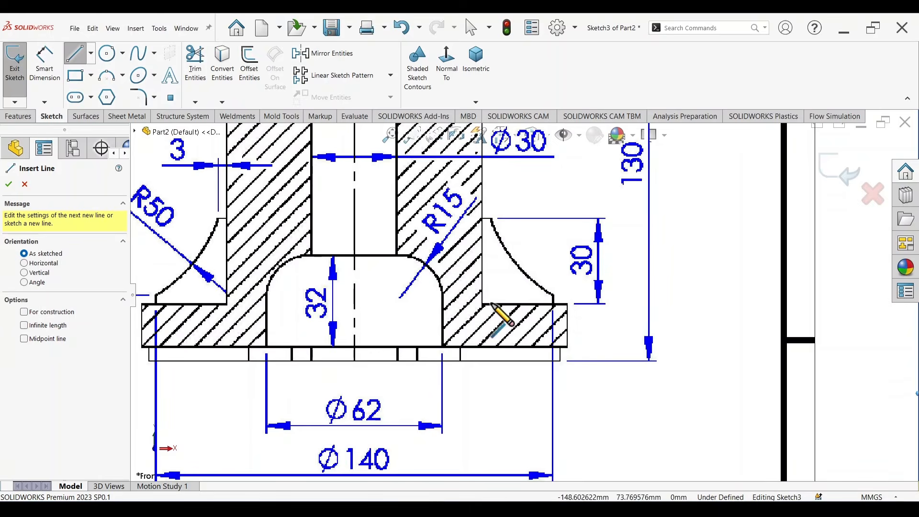
{"action": "scroll", "coordinate": [680, 349], "scroll_direction": "up", "scroll_amount": 5}
{"action": "scroll", "coordinate": [766, 355], "scroll_direction": "down", "scroll_amount": 6}
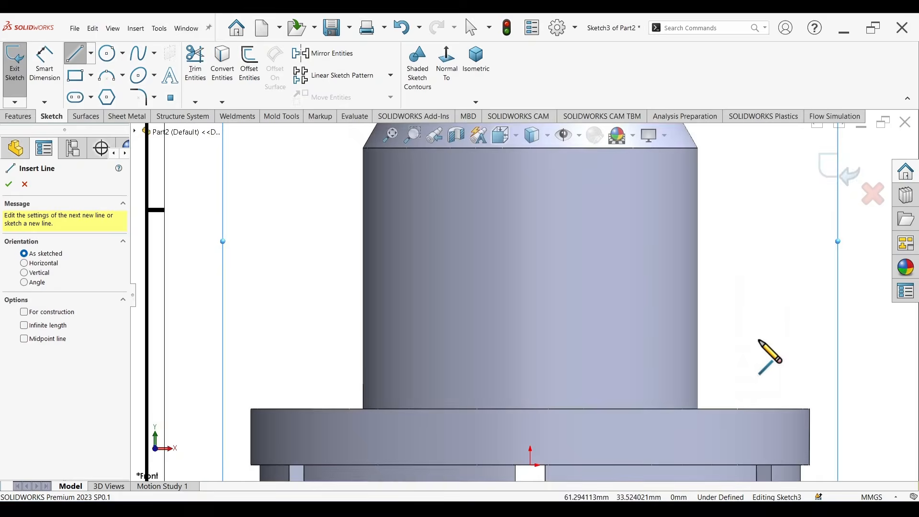
{"action": "scroll", "coordinate": [767, 358], "scroll_direction": "down", "scroll_amount": 2}
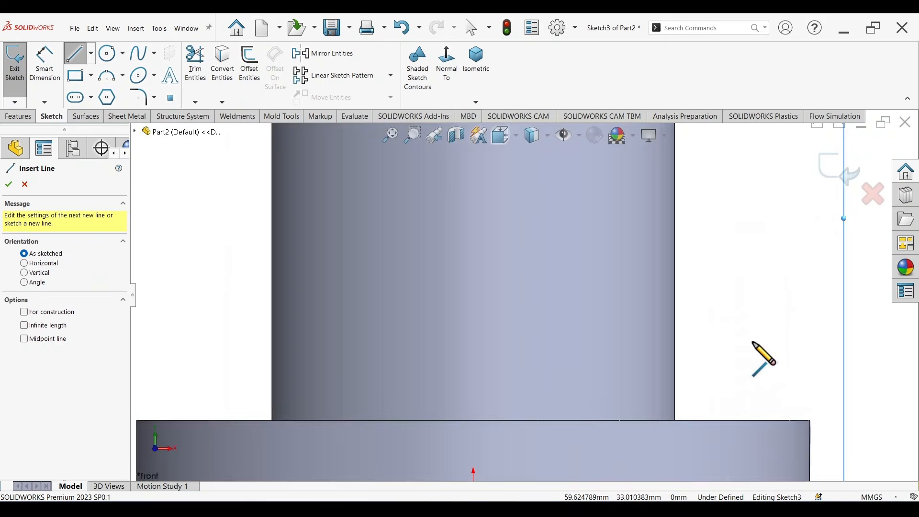
{"action": "left_click", "coordinate": [676, 283]}
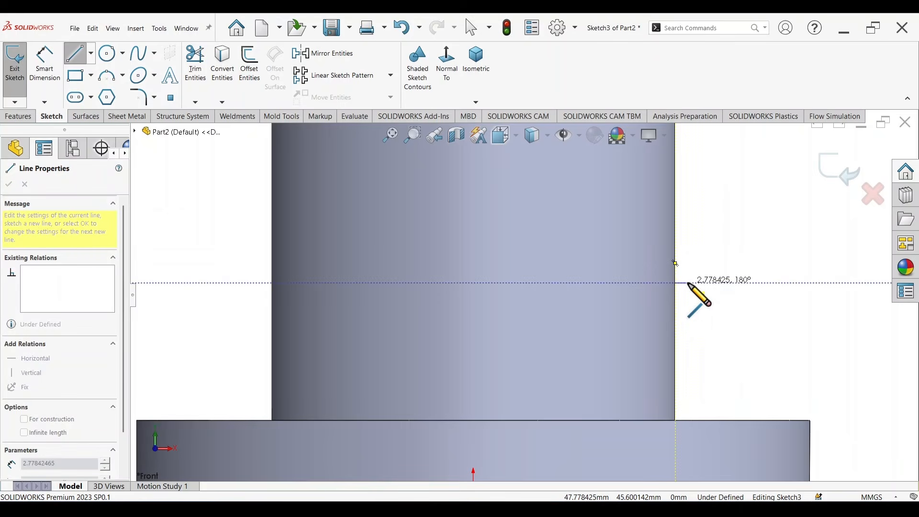
{"action": "key", "text": "Escape"}
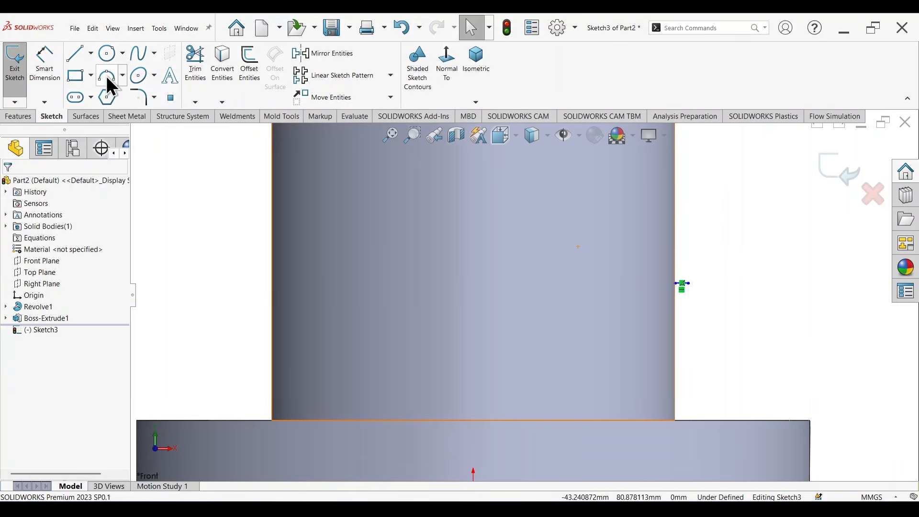
Sketch a concave three-point arc of about 36 mm radius from the short line's outer end down to just above the flange
{"action": "left_click", "coordinate": [107, 76]}
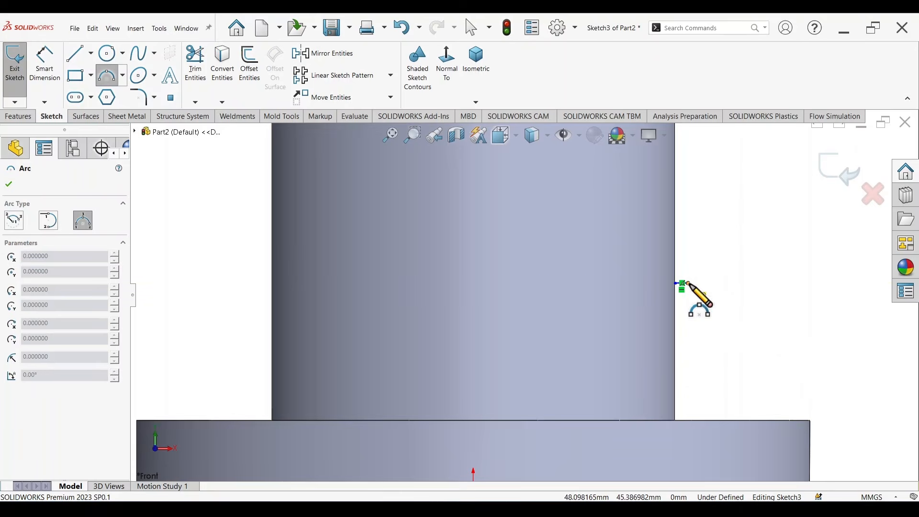
{"action": "left_click", "coordinate": [688, 283]}
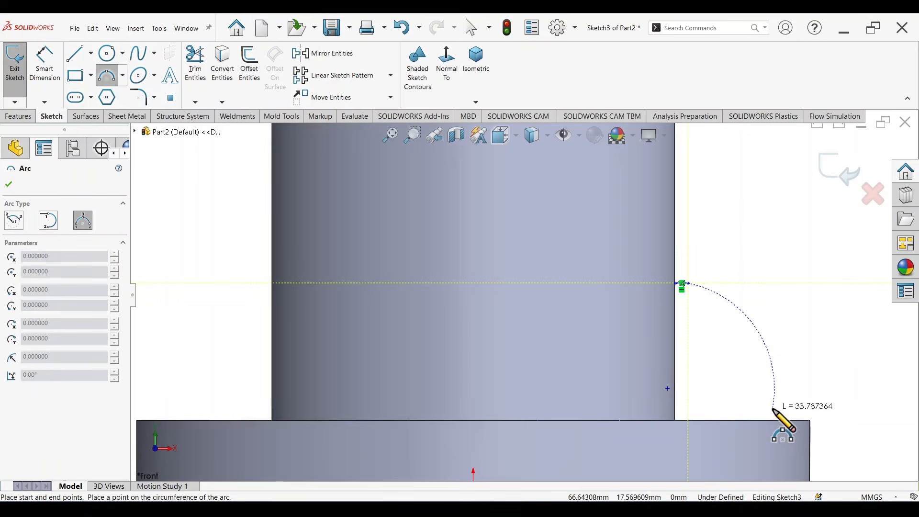
{"action": "left_click", "coordinate": [774, 409]}
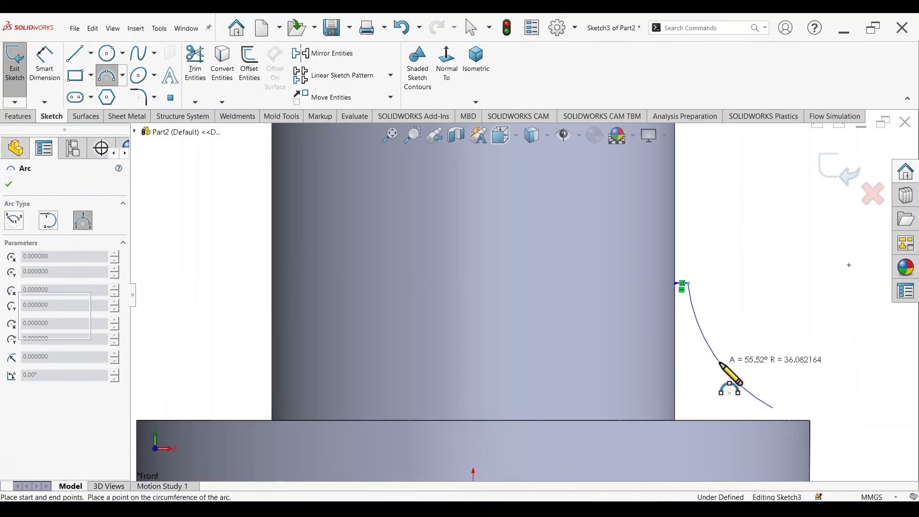
{"action": "left_click", "coordinate": [728, 366]}
{"action": "key", "text": "Escape"}
Draw a vertical line about 2.8 mm long from the arc's lower end down to the flange's top face
{"action": "key", "text": "l"}
{"action": "scroll", "coordinate": [775, 414], "scroll_direction": "down", "scroll_amount": 2}
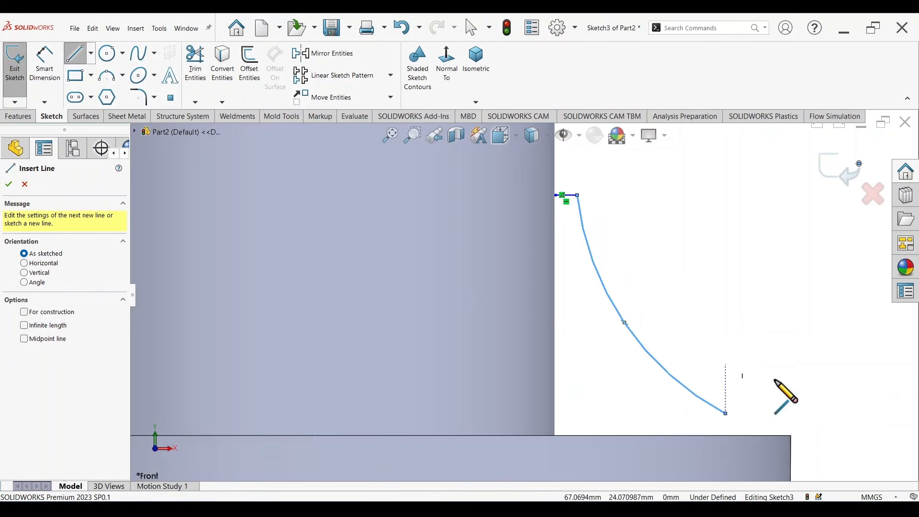
{"action": "left_click", "coordinate": [725, 413]}
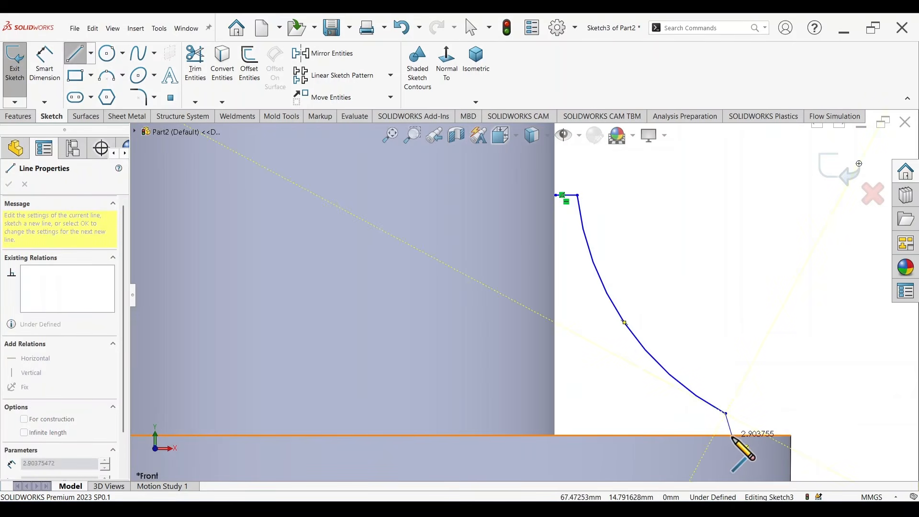
{"action": "key", "text": "Escape"}
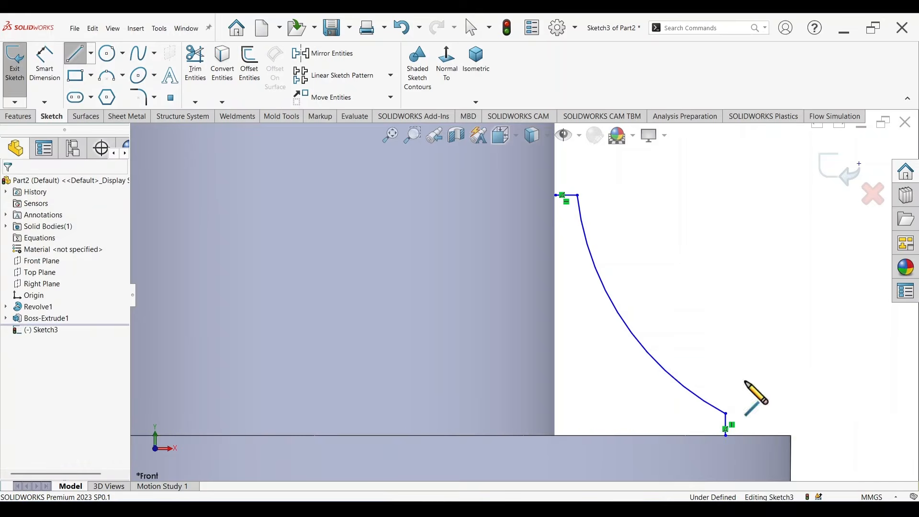
Examine the rib's dimensions in the Section A-A view of the drawing
{"action": "scroll", "coordinate": [721, 341], "scroll_direction": "up", "scroll_amount": 2}
{"action": "right_click_drag", "start_coordinate": [791, 418], "coordinate": [794, 381]}
{"action": "scroll", "coordinate": [462, 273], "scroll_direction": "up", "scroll_amount": 5}
{"action": "scroll", "coordinate": [289, 252], "scroll_direction": "down", "scroll_amount": 5}
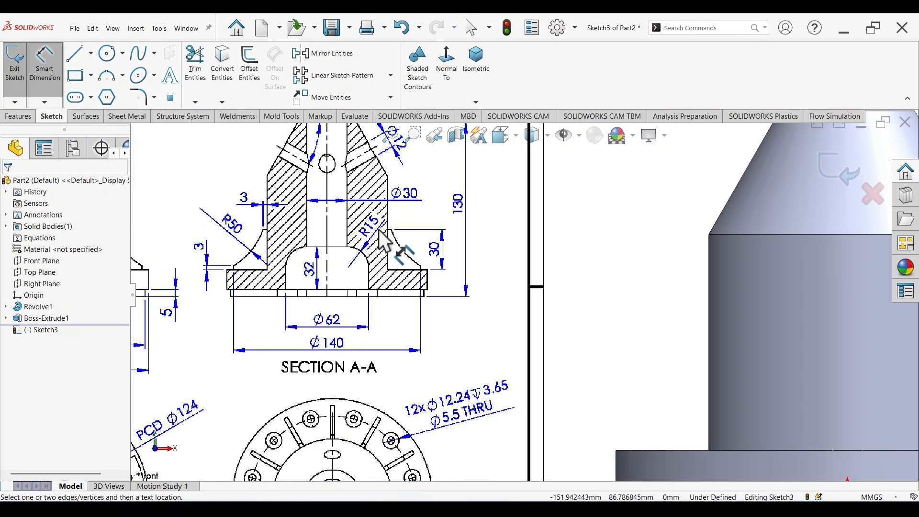
{"action": "scroll", "coordinate": [271, 239], "scroll_direction": "down", "scroll_amount": 3}
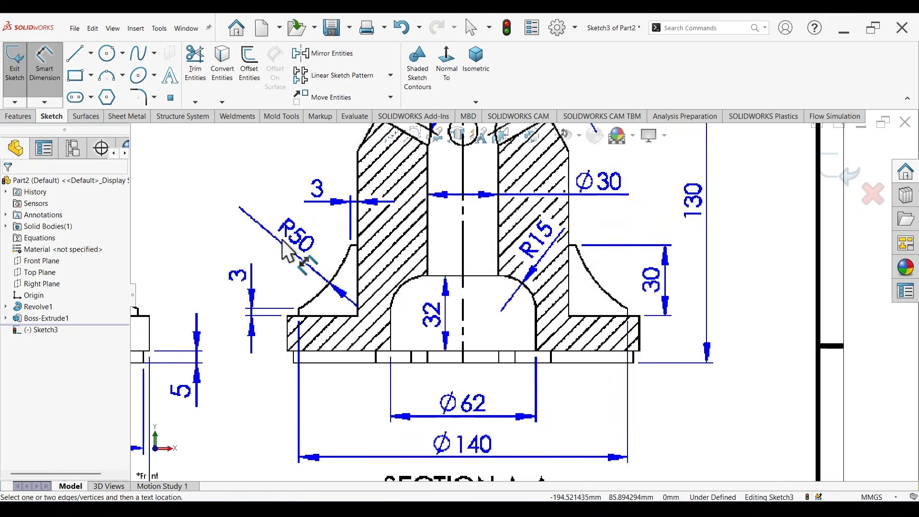
{"action": "scroll", "coordinate": [362, 223], "scroll_direction": "up", "scroll_amount": 1}
{"action": "scroll", "coordinate": [363, 223], "scroll_direction": "down", "scroll_amount": 1}
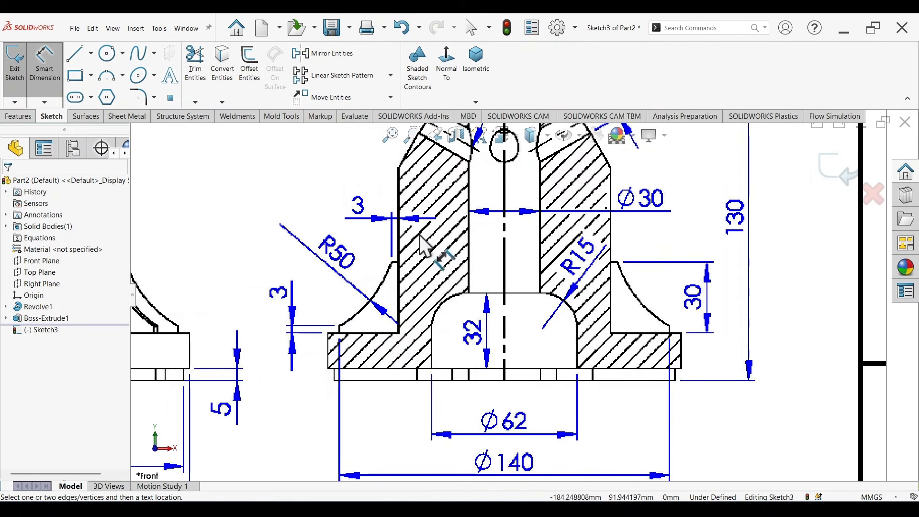
{"action": "scroll", "coordinate": [397, 262], "scroll_direction": "down", "scroll_amount": 1}
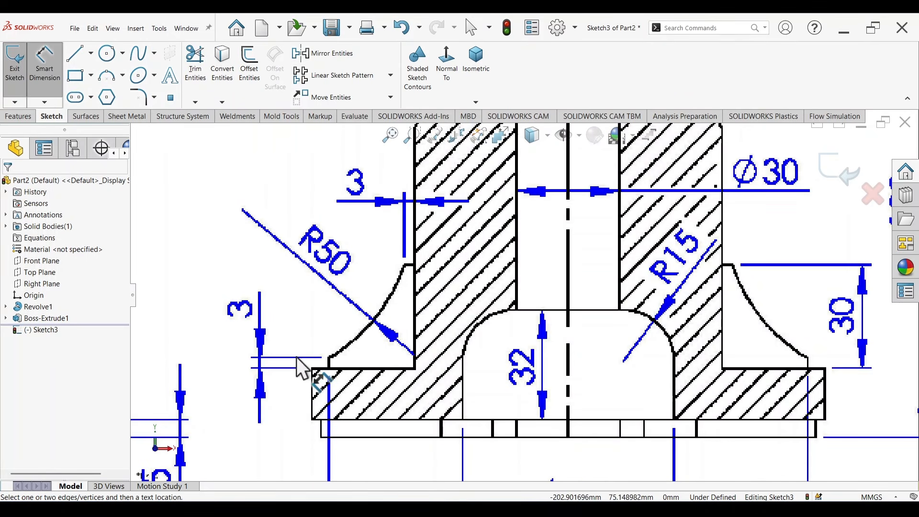
Dimension the rib profile's short horizontal top line to 3 mm
{"action": "scroll", "coordinate": [327, 228], "scroll_direction": "up", "scroll_amount": 5}
{"action": "scroll", "coordinate": [743, 321], "scroll_direction": "down", "scroll_amount": 5}
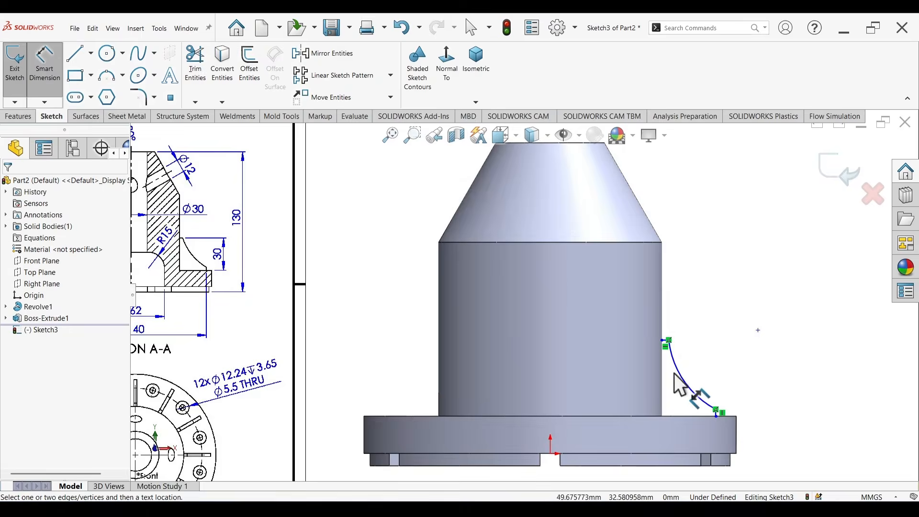
{"action": "scroll", "coordinate": [662, 354], "scroll_direction": "down", "scroll_amount": 2}
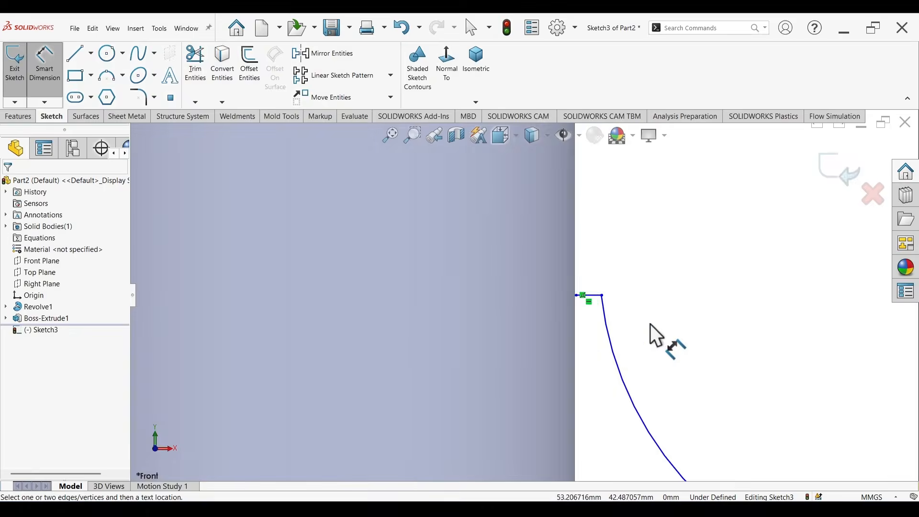
{"action": "left_click", "coordinate": [596, 297]}
{"action": "left_click", "coordinate": [642, 260]}
{"action": "type", "text": "3"}
{"action": "key", "text": "Return"}
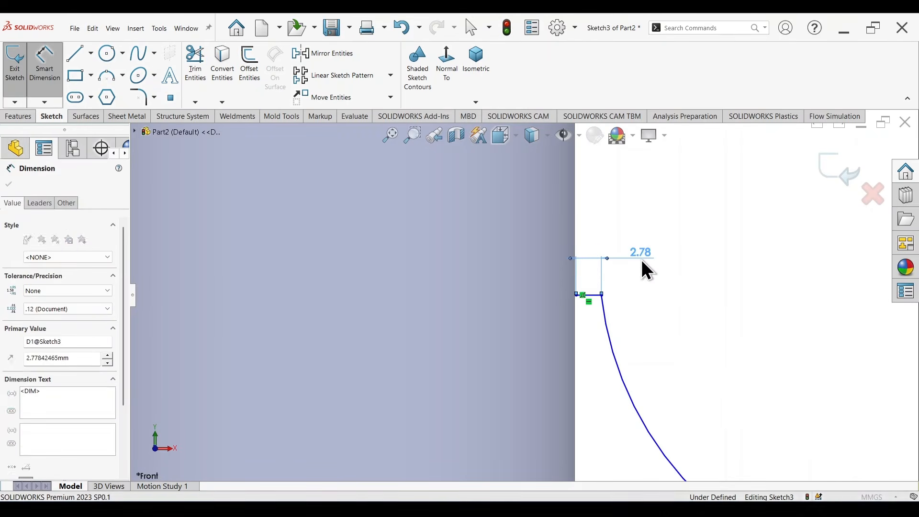
Dimension the rib profile's short vertical line at the flange to 3 mm
{"action": "scroll", "coordinate": [663, 438], "scroll_direction": "up", "scroll_amount": 2}
{"action": "scroll", "coordinate": [659, 429], "scroll_direction": "down", "scroll_amount": 2}
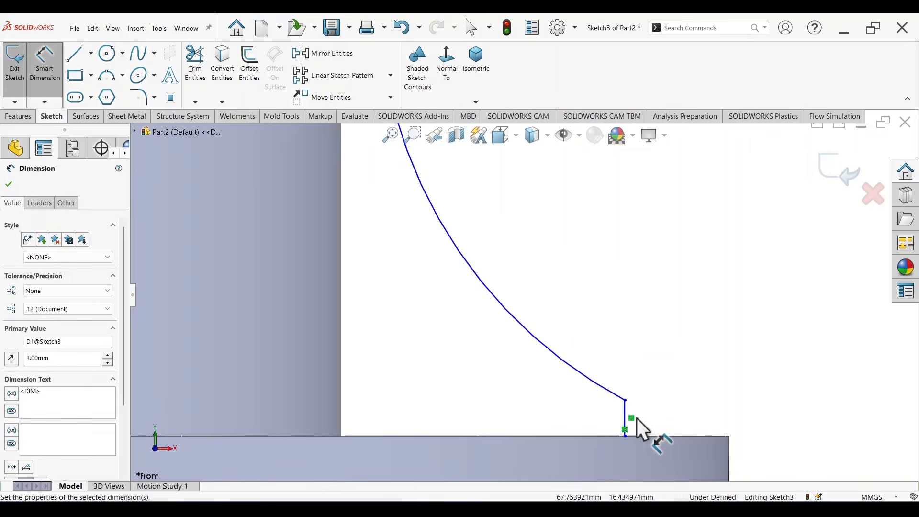
{"action": "left_click", "coordinate": [626, 415]}
{"action": "left_click", "coordinate": [678, 342]}
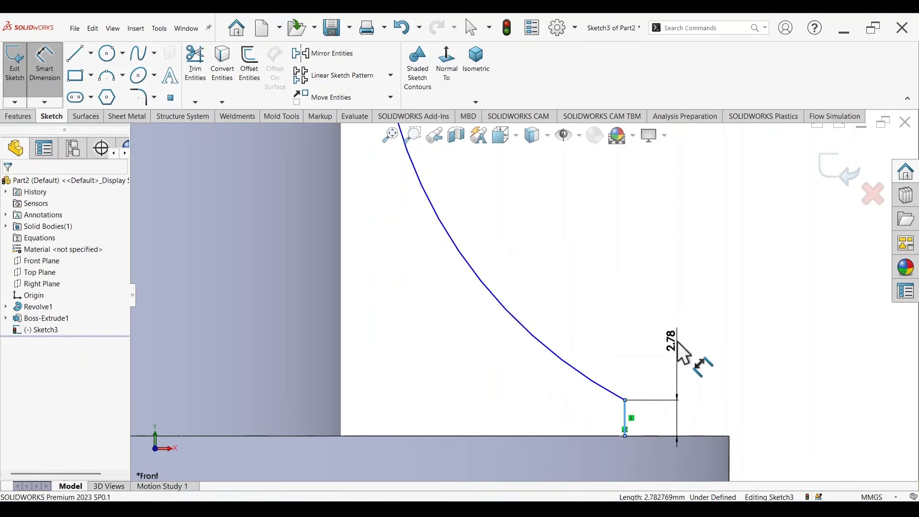
{"action": "type", "text": "3"}
{"action": "key", "text": "Return"}
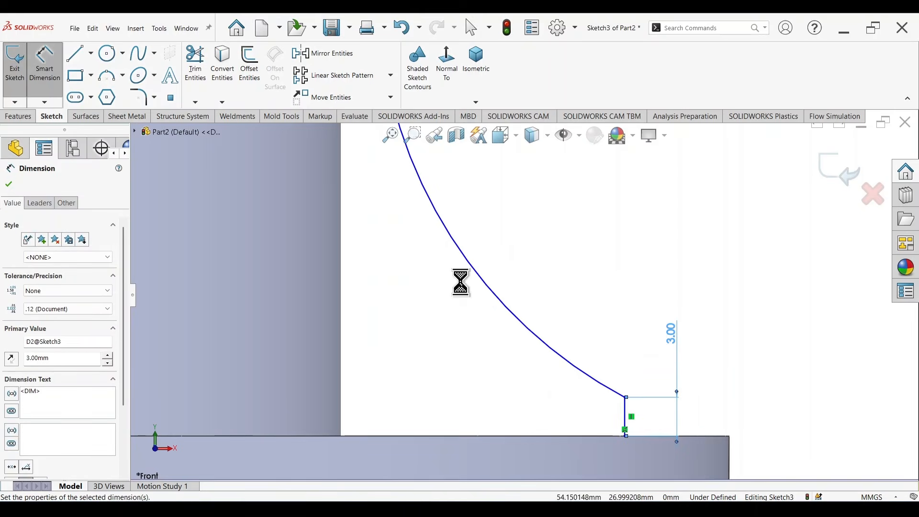
Check the rib's outer diameter in Section A-A and dimension the horizontal distance from the origin to the rib's outer vertical line
{"action": "scroll", "coordinate": [455, 282], "scroll_direction": "up", "scroll_amount": 6}
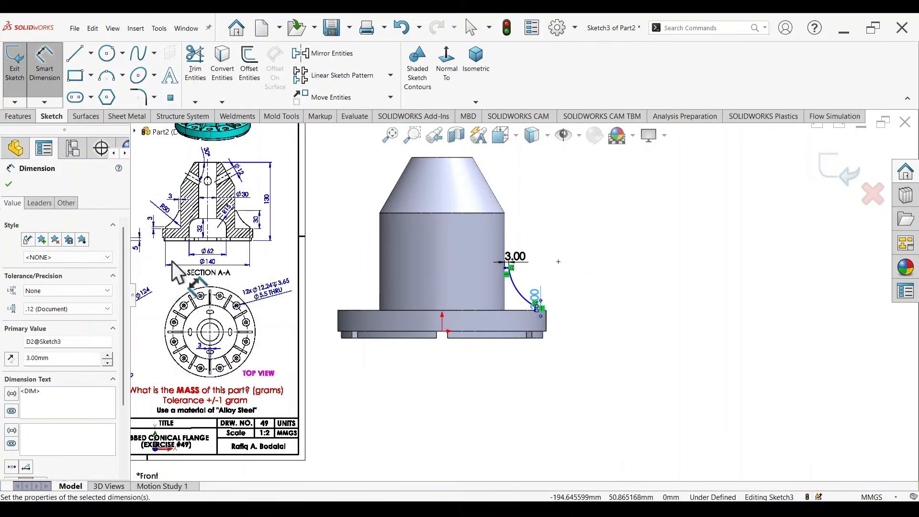
{"action": "scroll", "coordinate": [425, 266], "scroll_direction": "down", "scroll_amount": 5}
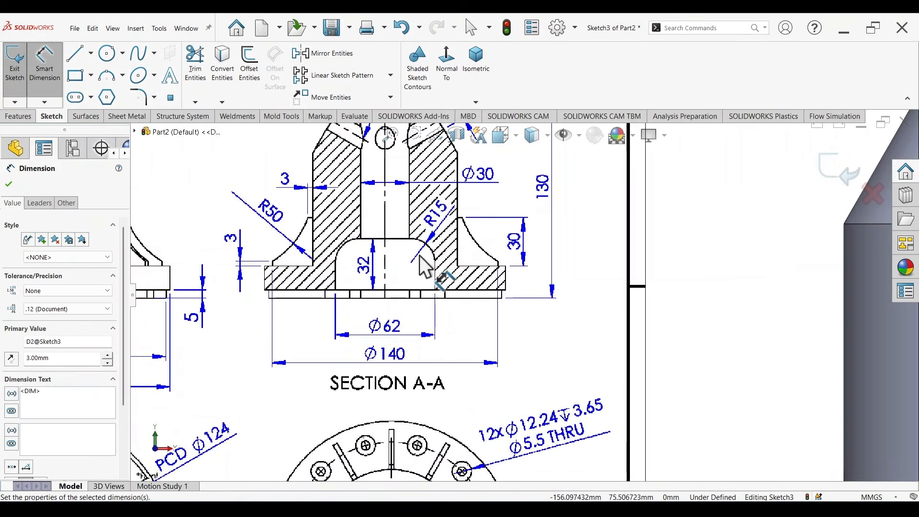
{"action": "scroll", "coordinate": [417, 301], "scroll_direction": "down", "scroll_amount": 2}
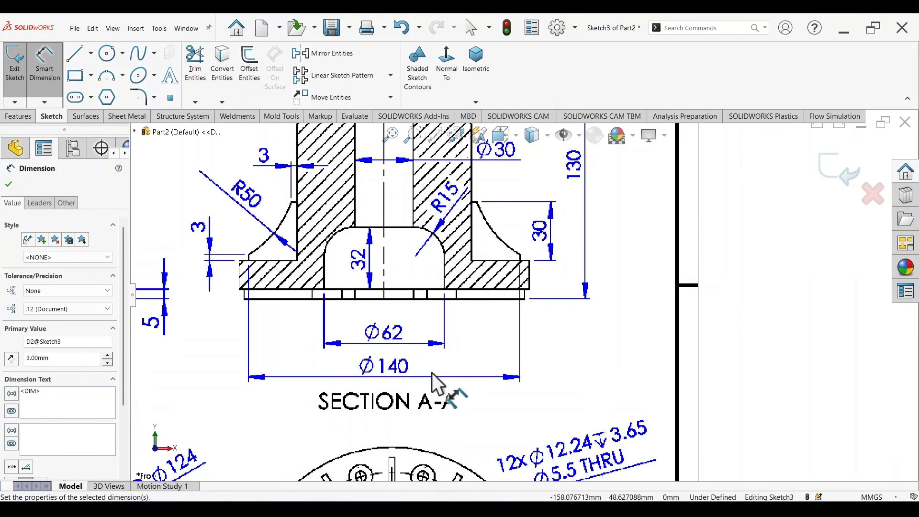
{"action": "scroll", "coordinate": [757, 308], "scroll_direction": "up", "scroll_amount": 6}
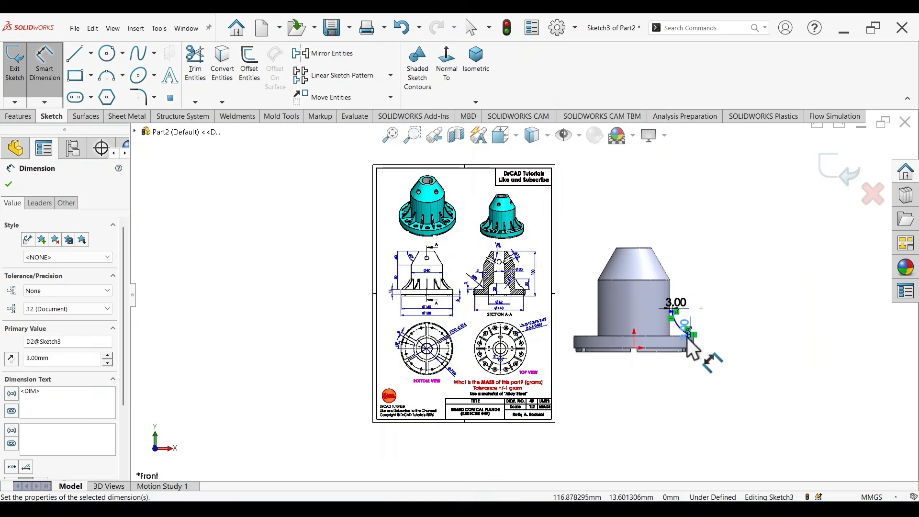
{"action": "scroll", "coordinate": [709, 330], "scroll_direction": "down", "scroll_amount": 5}
{"action": "left_click", "coordinate": [311, 360]}
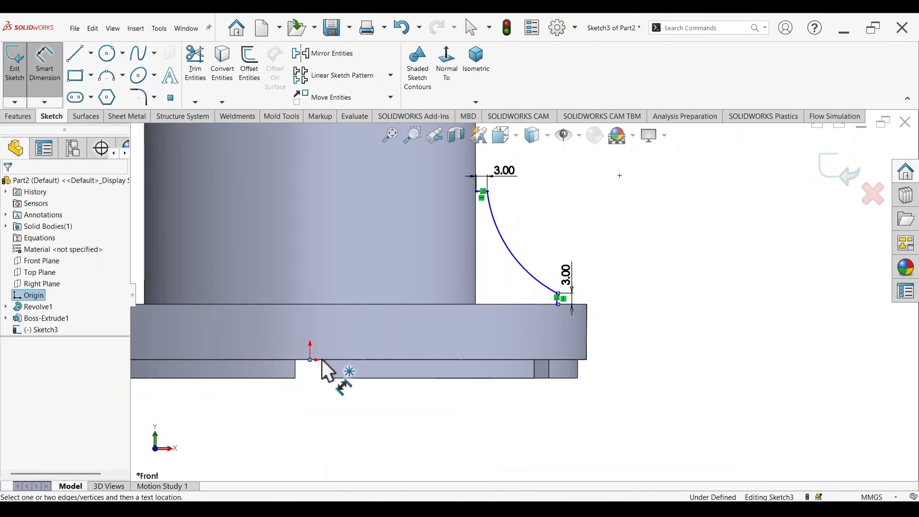
{"action": "scroll", "coordinate": [573, 306], "scroll_direction": "down", "scroll_amount": 3}
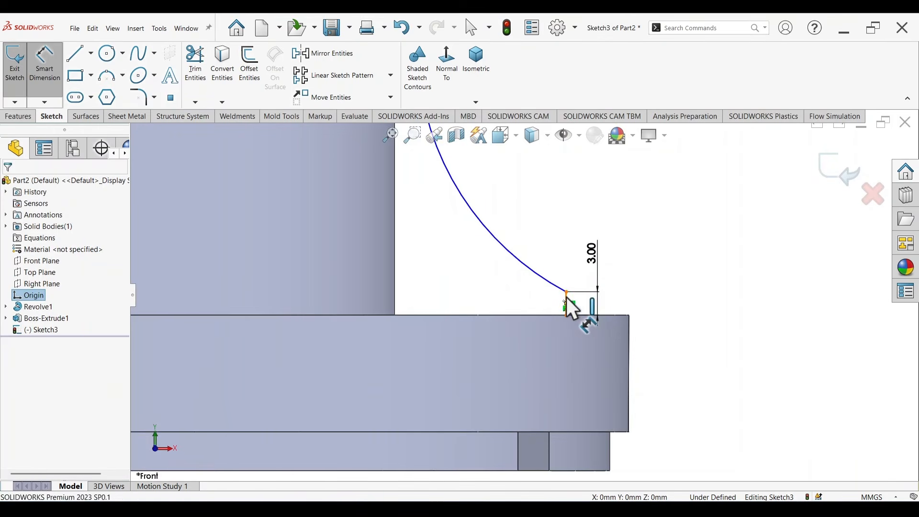
{"action": "left_click", "coordinate": [570, 306]}
{"action": "key", "text": "z"}
{"action": "left_click", "coordinate": [455, 387]}
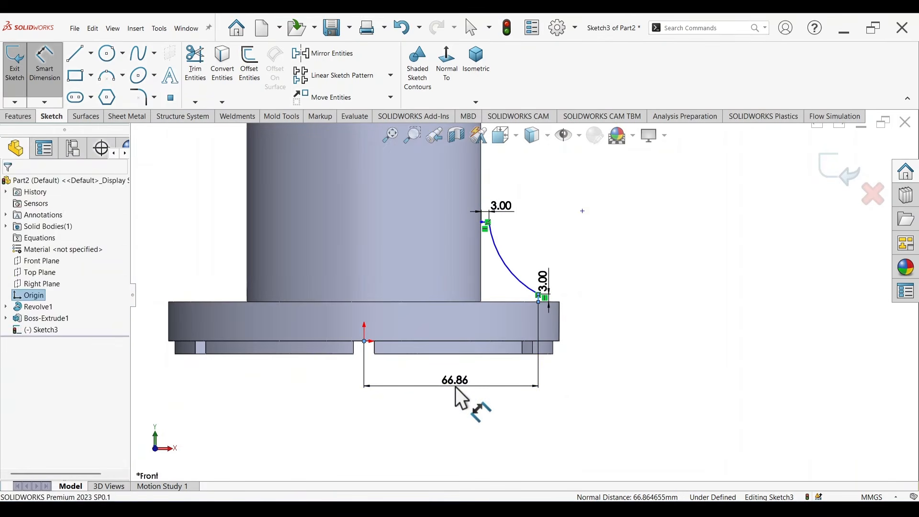
Set the rib profile's horizontal distance from the origin to 70 mm and its height above the flange's upper face to 30 mm
{"action": "type", "text": "70"}
{"action": "key", "text": "Return"}
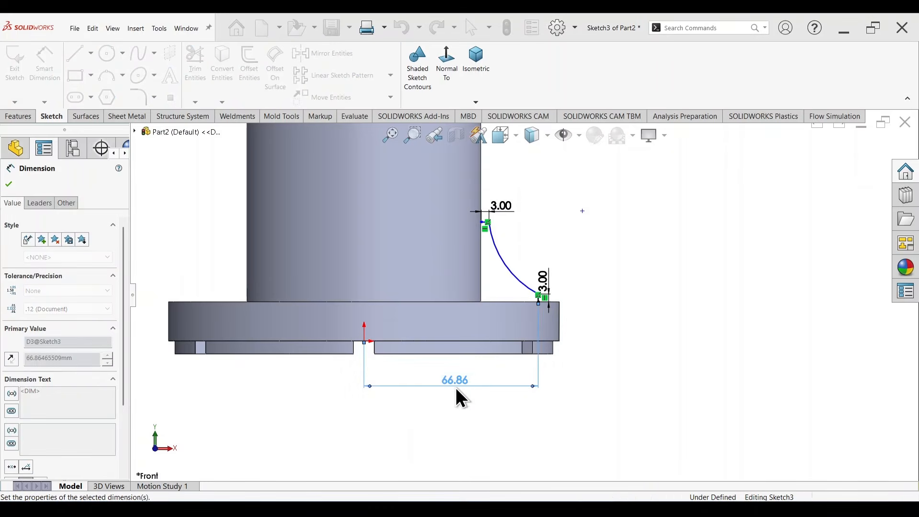
{"action": "scroll", "coordinate": [291, 240], "scroll_direction": "up", "scroll_amount": 5}
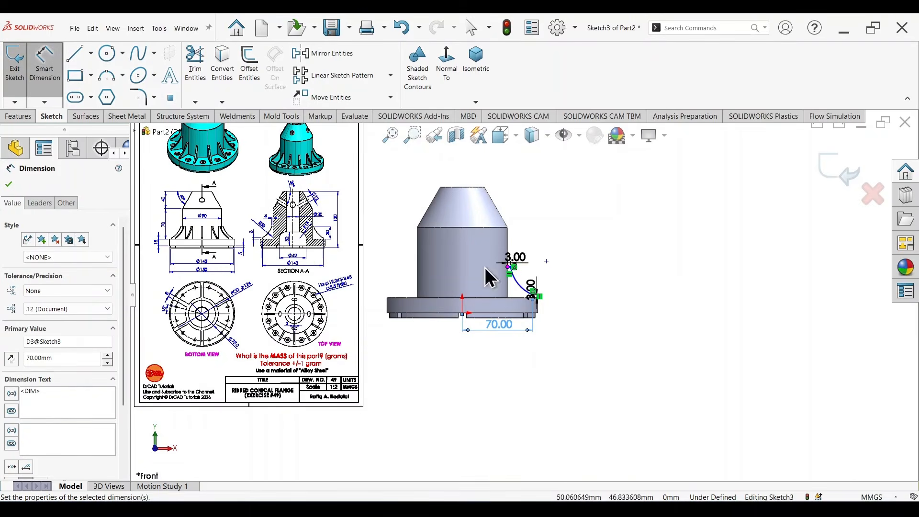
{"action": "scroll", "coordinate": [309, 238], "scroll_direction": "down", "scroll_amount": 8}
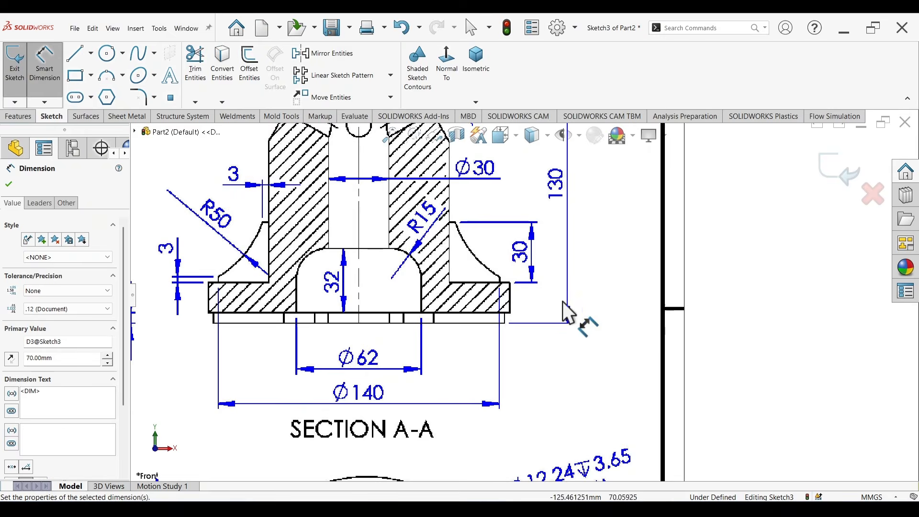
{"action": "scroll", "coordinate": [667, 338], "scroll_direction": "up", "scroll_amount": 3}
{"action": "scroll", "coordinate": [709, 325], "scroll_direction": "down", "scroll_amount": 6}
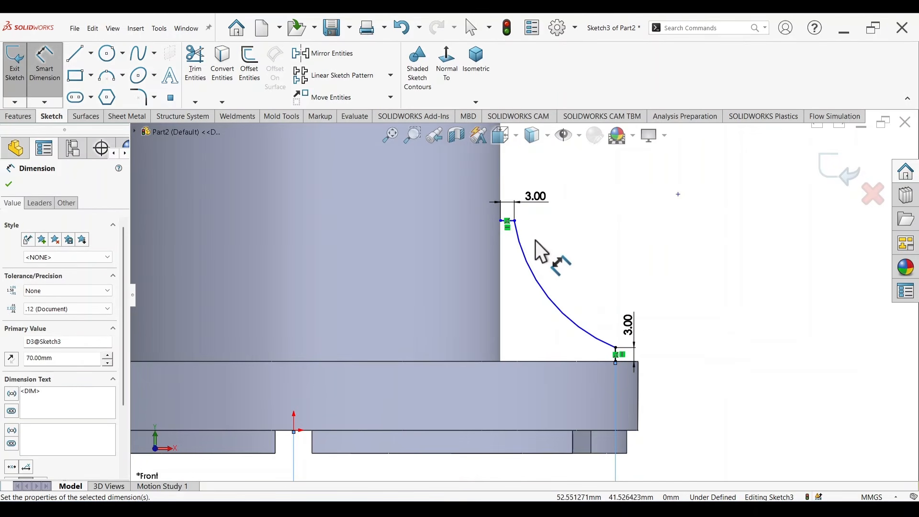
{"action": "scroll", "coordinate": [535, 240], "scroll_direction": "down", "scroll_amount": 1}
{"action": "left_click", "coordinate": [507, 224]}
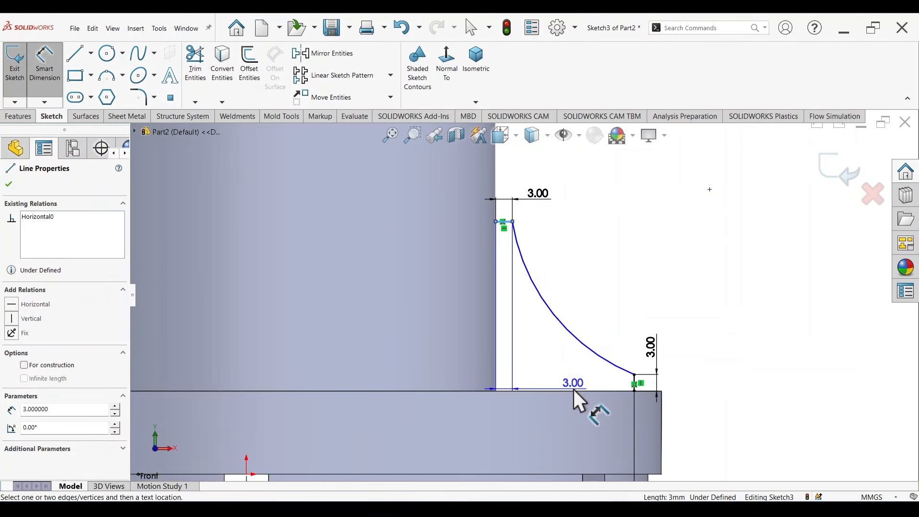
{"action": "left_click", "coordinate": [573, 392]}
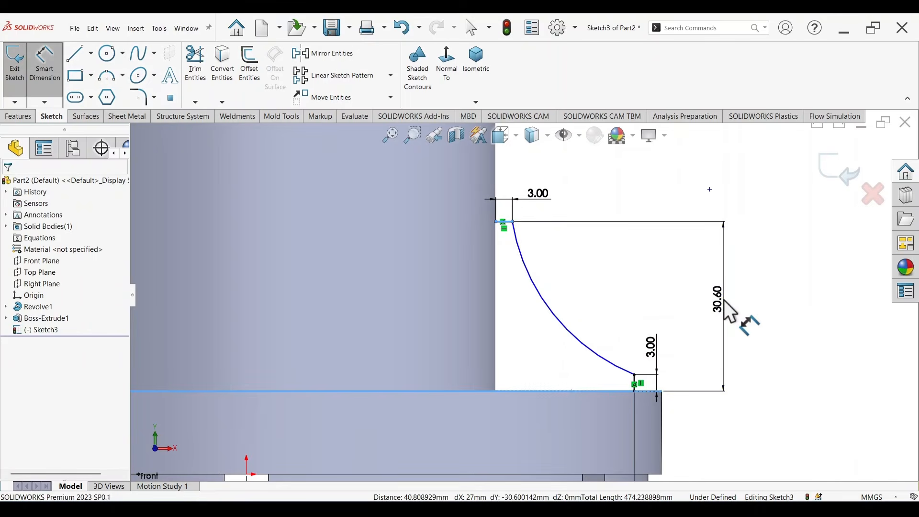
{"action": "left_click", "coordinate": [725, 301]}
{"action": "type", "text": "30"}
{"action": "key", "text": "Return"}
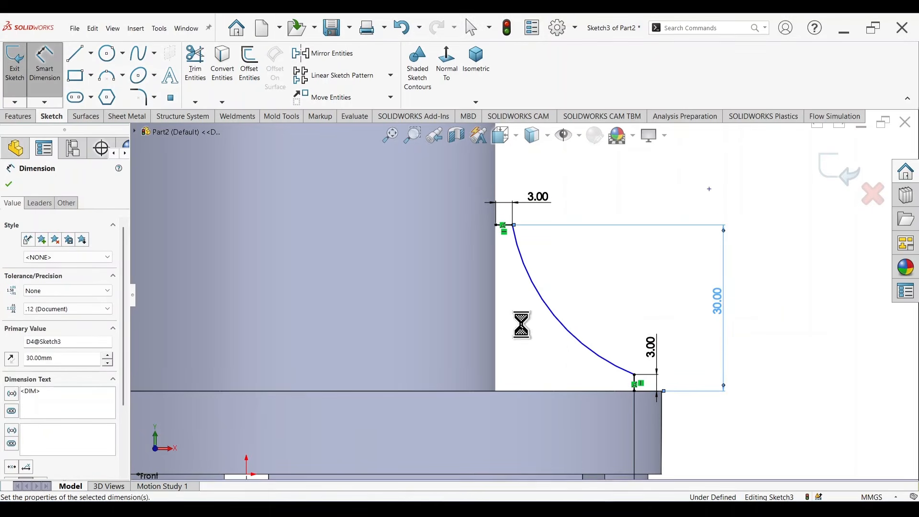
Dimension the rib profile's arc with a 50 mm radius and compare it with the section view of the drawing
{"action": "left_click", "coordinate": [569, 330]}
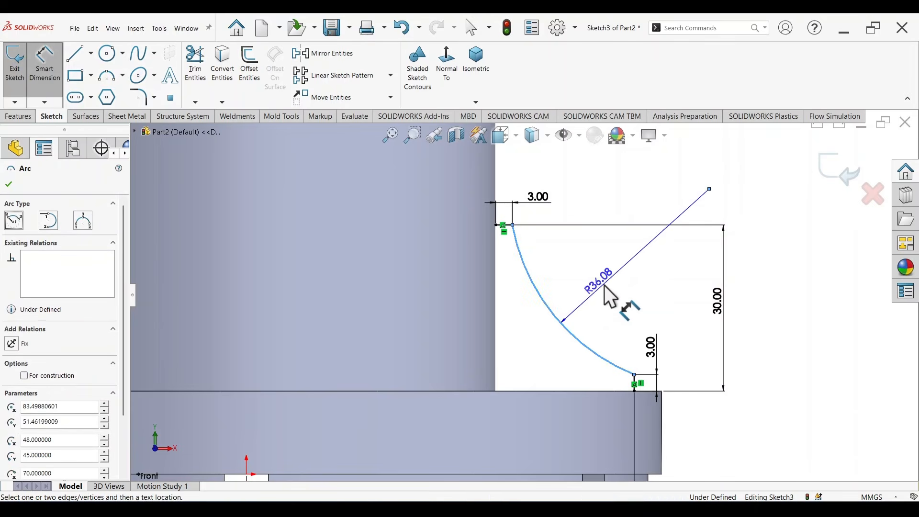
{"action": "left_click", "coordinate": [603, 274]}
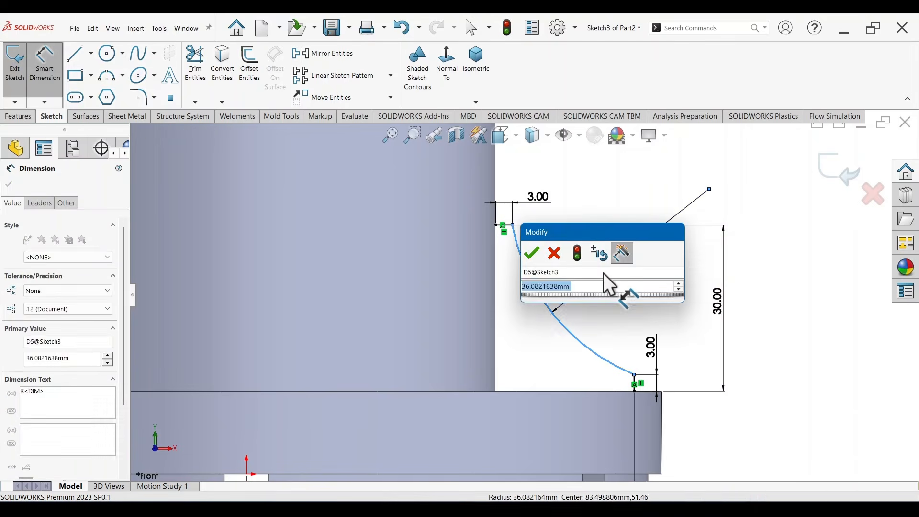
{"action": "type", "text": "50"}
{"action": "key", "text": "Return"}
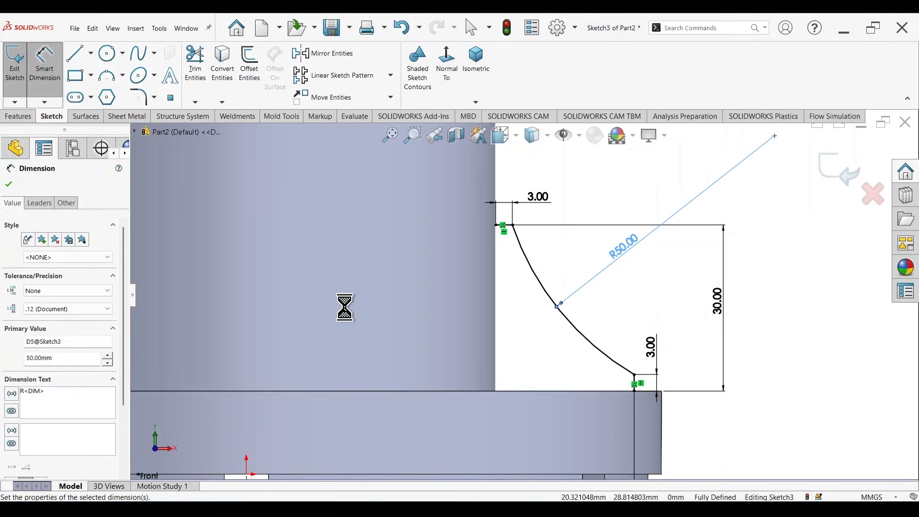
{"action": "scroll", "coordinate": [275, 283], "scroll_direction": "up", "scroll_amount": 6}
{"action": "scroll", "coordinate": [202, 233], "scroll_direction": "down", "scroll_amount": 10}
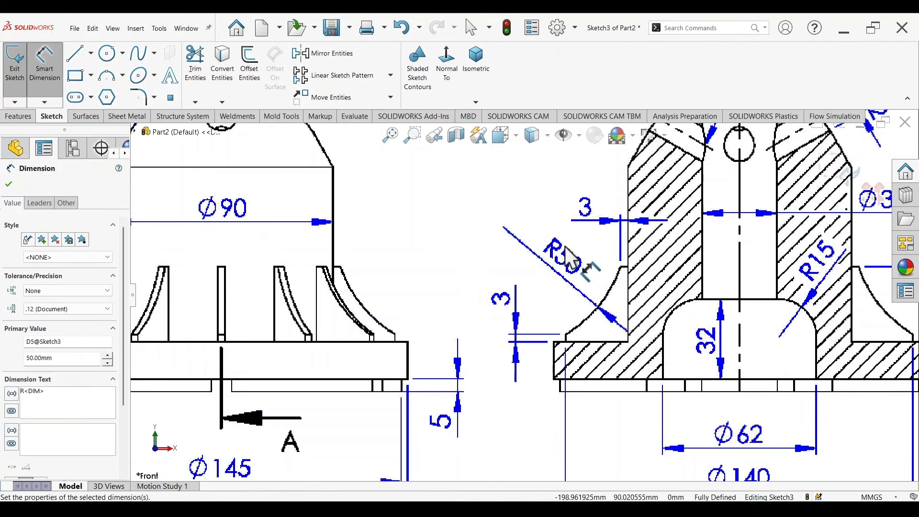
{"action": "scroll", "coordinate": [726, 306], "scroll_direction": "up", "scroll_amount": 10}
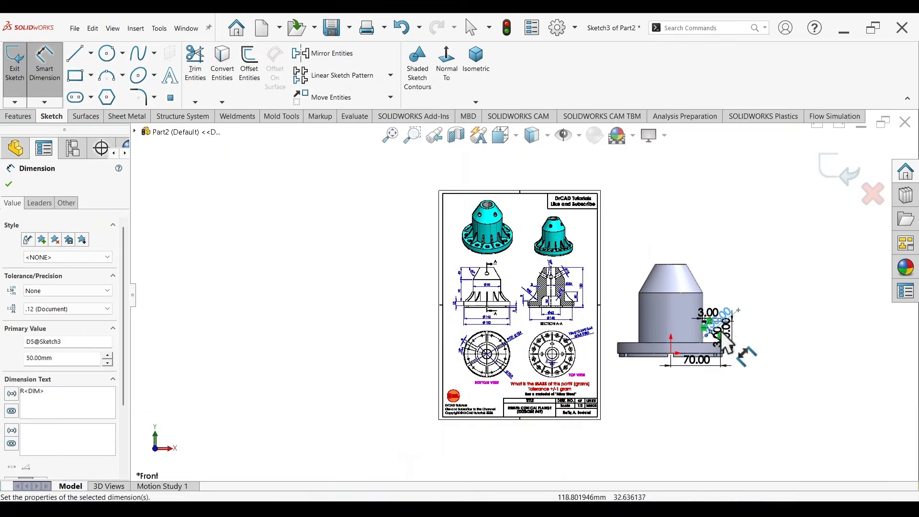
{"action": "scroll", "coordinate": [721, 332], "scroll_direction": "down", "scroll_amount": 5}
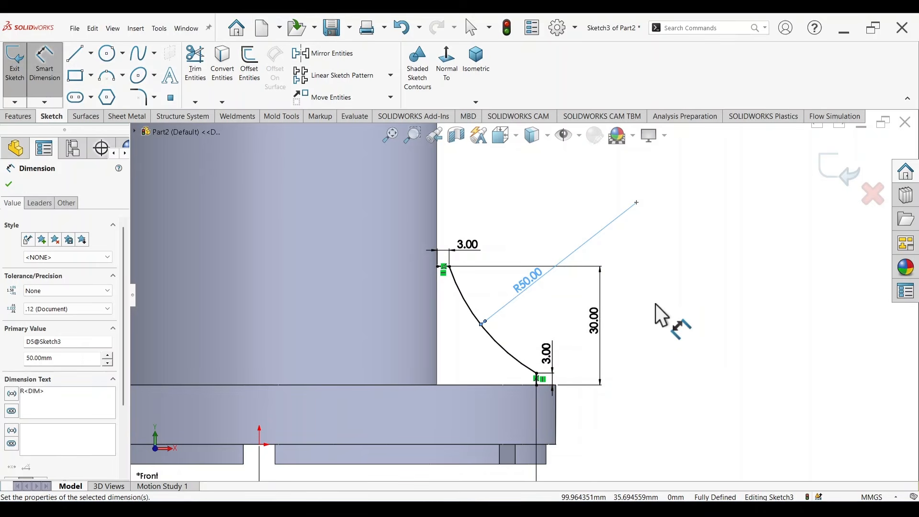
Create a 3 mm thick rib from the curved profile, thickened on both sides, between the cylindrical body and the flange
{"action": "left_click", "coordinate": [19, 116]}
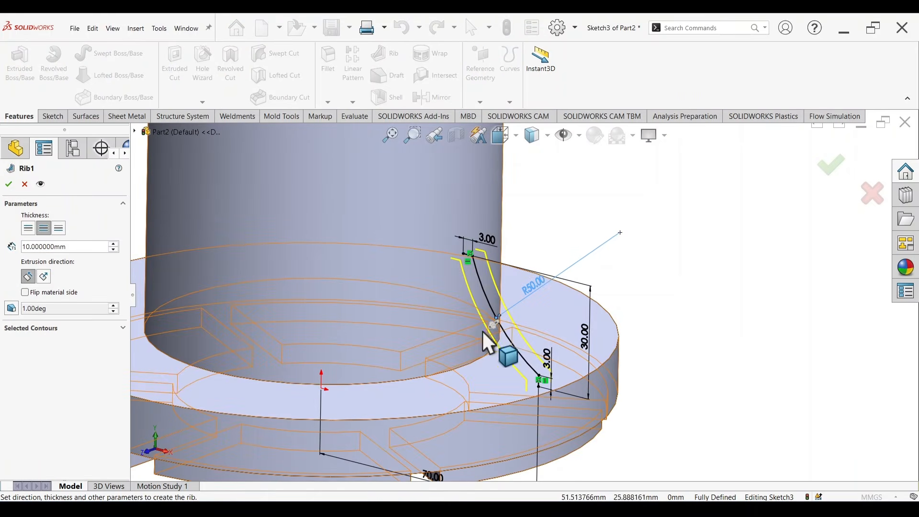
{"action": "scroll", "coordinate": [233, 313], "scroll_direction": "down", "scroll_amount": 7}
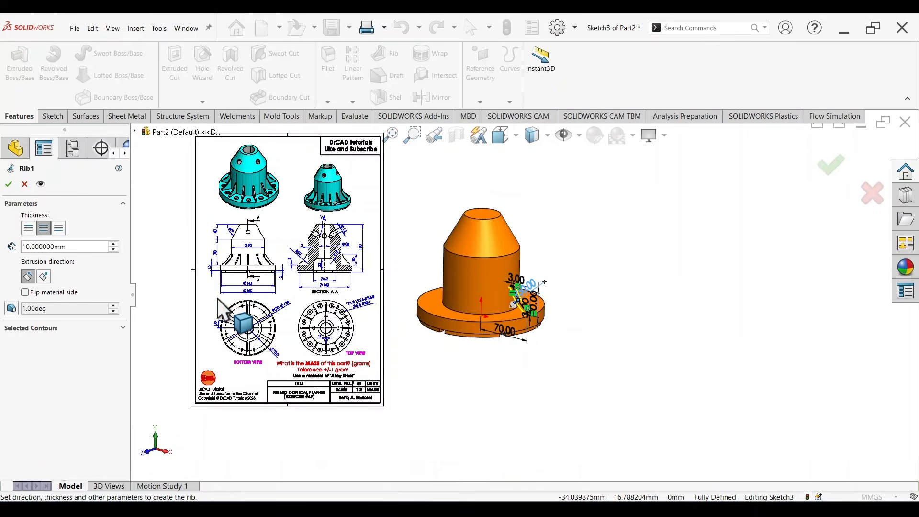
{"action": "scroll", "coordinate": [357, 341], "scroll_direction": "up", "scroll_amount": 4}
{"action": "scroll", "coordinate": [357, 317], "scroll_direction": "up", "scroll_amount": 6}
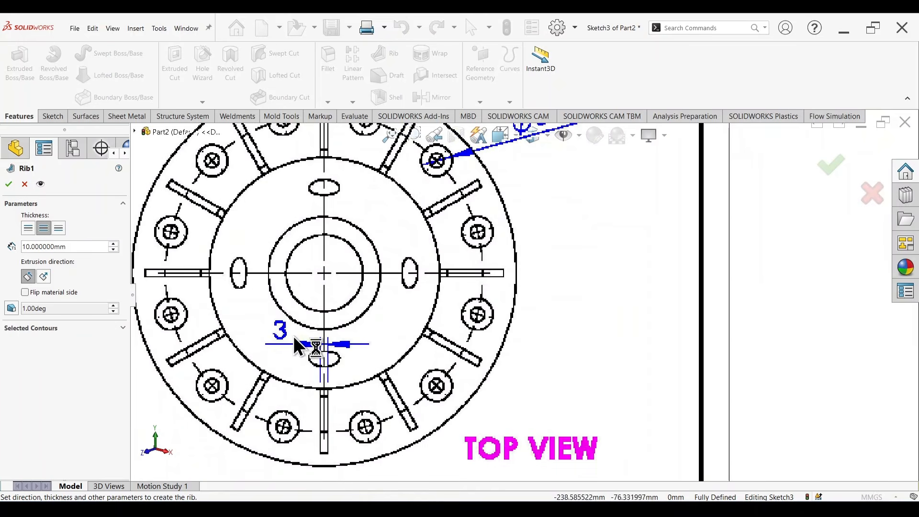
{"action": "scroll", "coordinate": [754, 250], "scroll_direction": "down", "scroll_amount": 5}
{"action": "scroll", "coordinate": [669, 283], "scroll_direction": "up", "scroll_amount": 10}
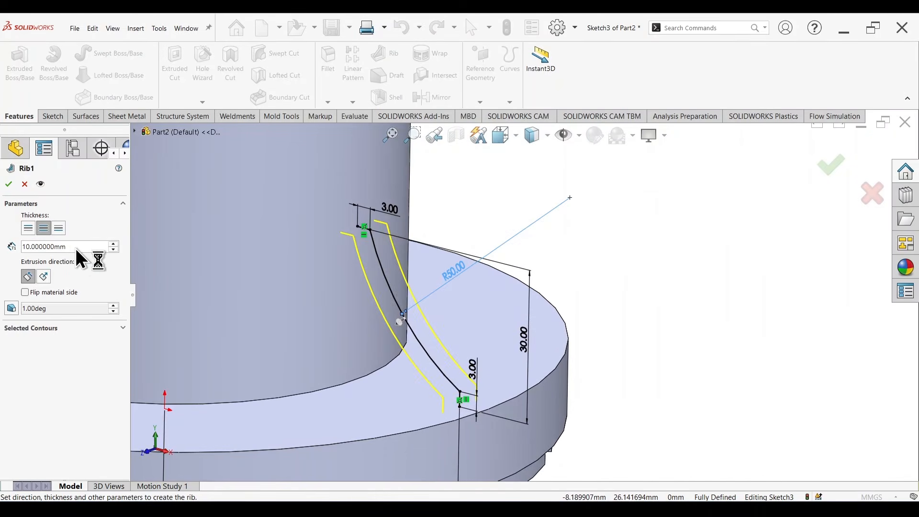
{"action": "double_click", "coordinate": [75, 246]}
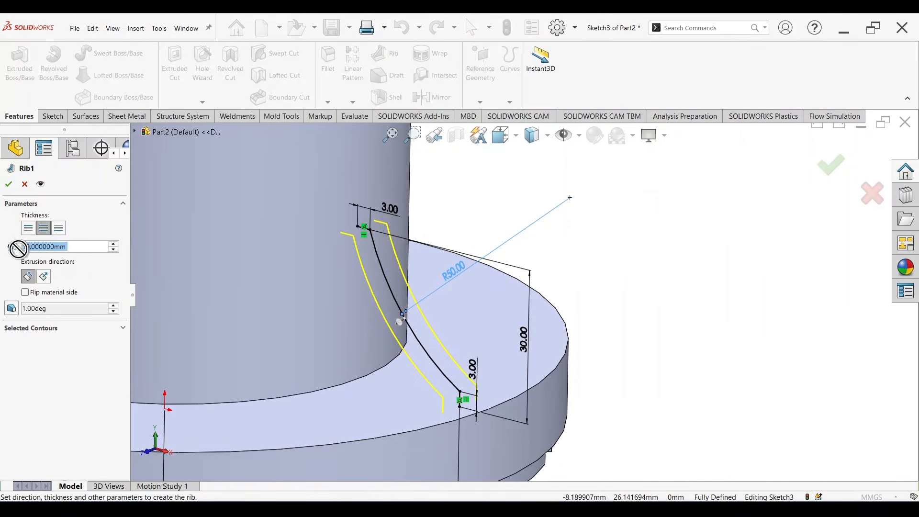
{"action": "type", "text": "3"}
{"action": "key", "text": "Return"}
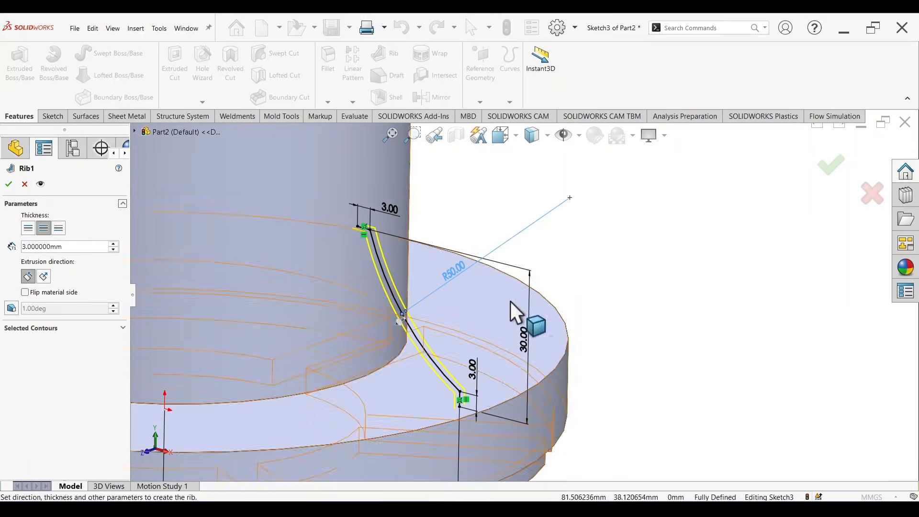
{"action": "scroll", "coordinate": [520, 326], "scroll_direction": "down", "scroll_amount": 3}
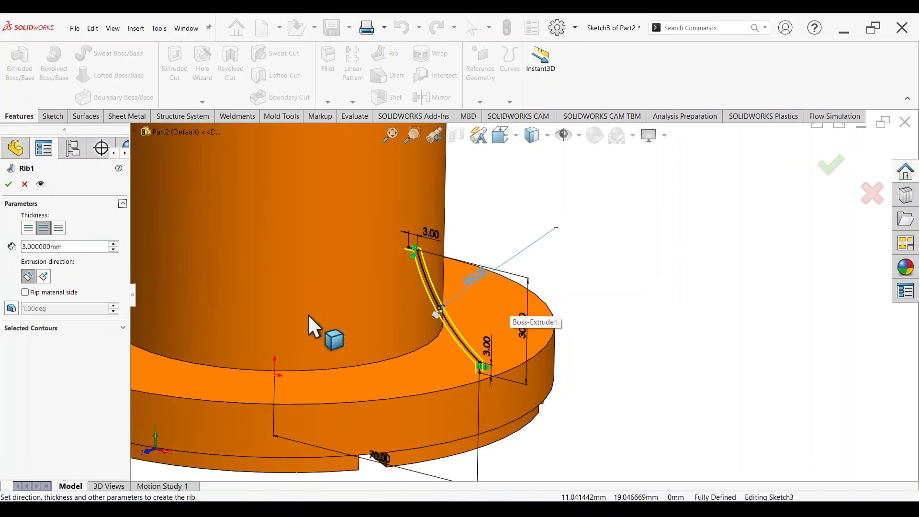
{"action": "middle_click_drag", "start_coordinate": [645, 333], "coordinate": [587, 331]}
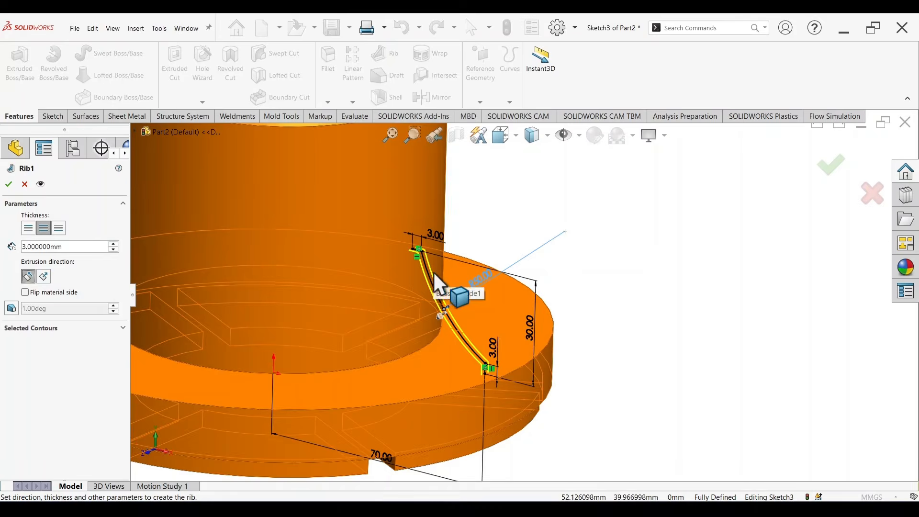
{"action": "left_click", "coordinate": [677, 342]}
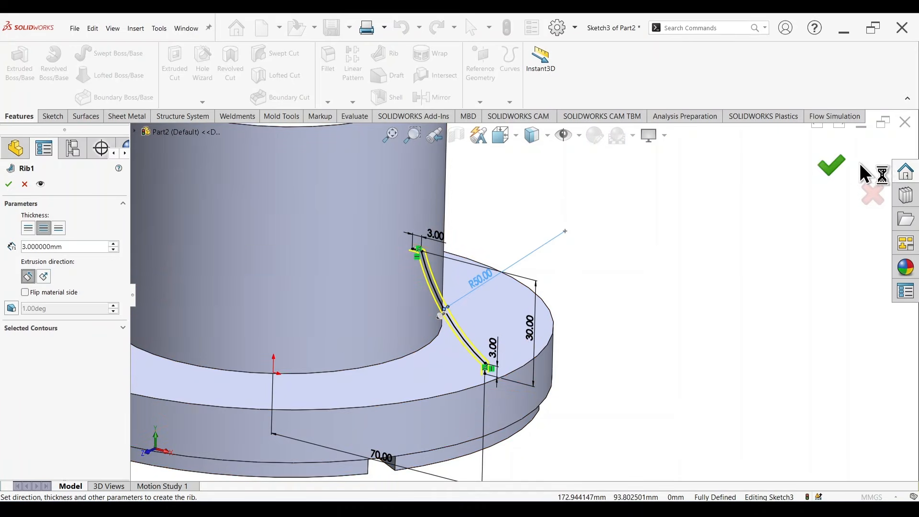
{"action": "left_click", "coordinate": [834, 166]}
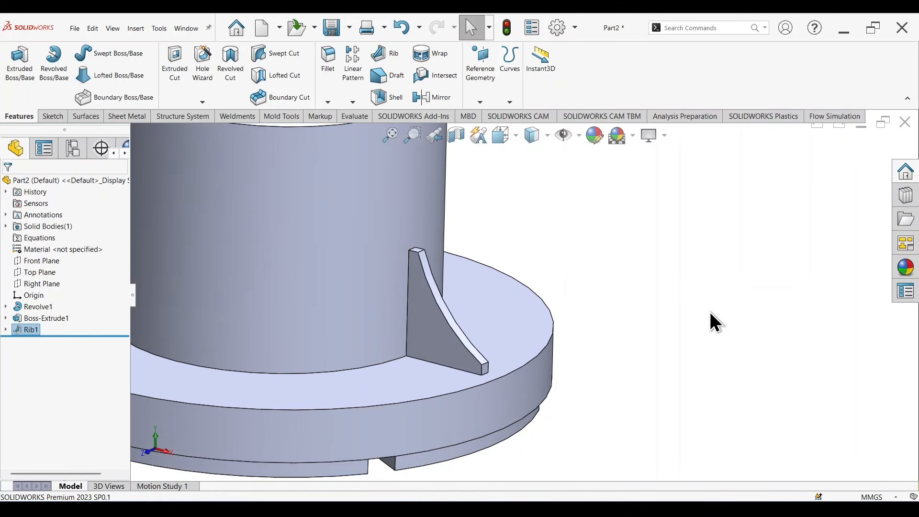
Circular-pattern the rib around the flange's outer circular edge with 12 equally spaced instances over 360 degrees
{"action": "middle_click_drag", "start_coordinate": [700, 313], "coordinate": [684, 327]}
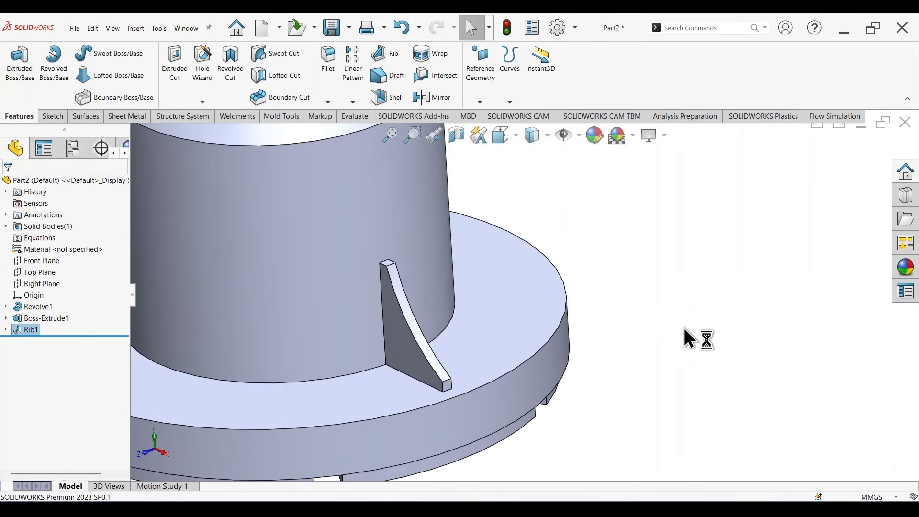
{"action": "scroll", "coordinate": [531, 308], "scroll_direction": "up", "scroll_amount": 4}
{"action": "scroll", "coordinate": [530, 308], "scroll_direction": "up", "scroll_amount": 4}
{"action": "scroll", "coordinate": [318, 301], "scroll_direction": "down", "scroll_amount": 7}
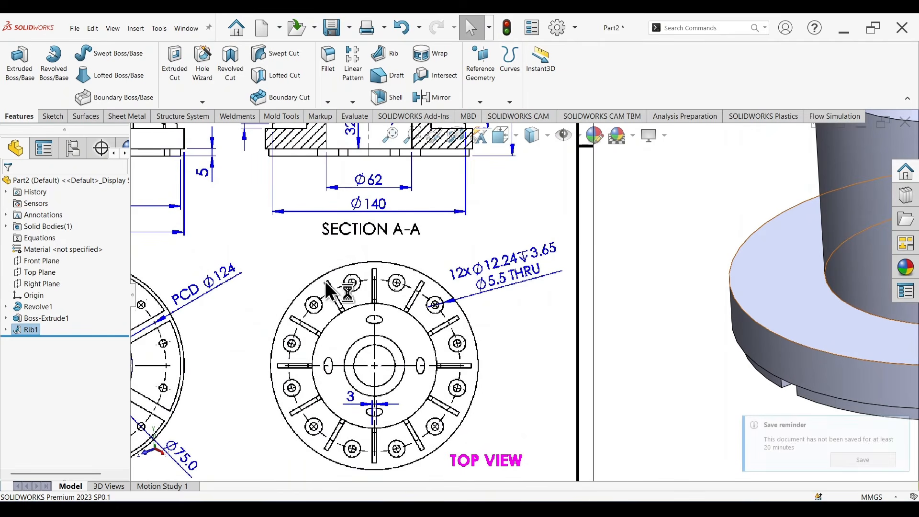
{"action": "left_click", "coordinate": [901, 425]}
{"action": "scroll", "coordinate": [849, 292], "scroll_direction": "up", "scroll_amount": 6}
{"action": "scroll", "coordinate": [733, 262], "scroll_direction": "down", "scroll_amount": 5}
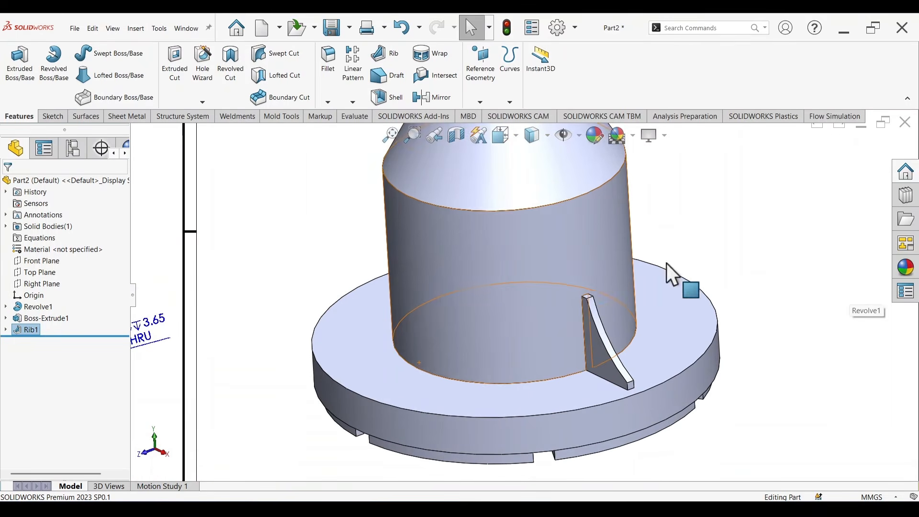
{"action": "left_click", "coordinate": [353, 103]}
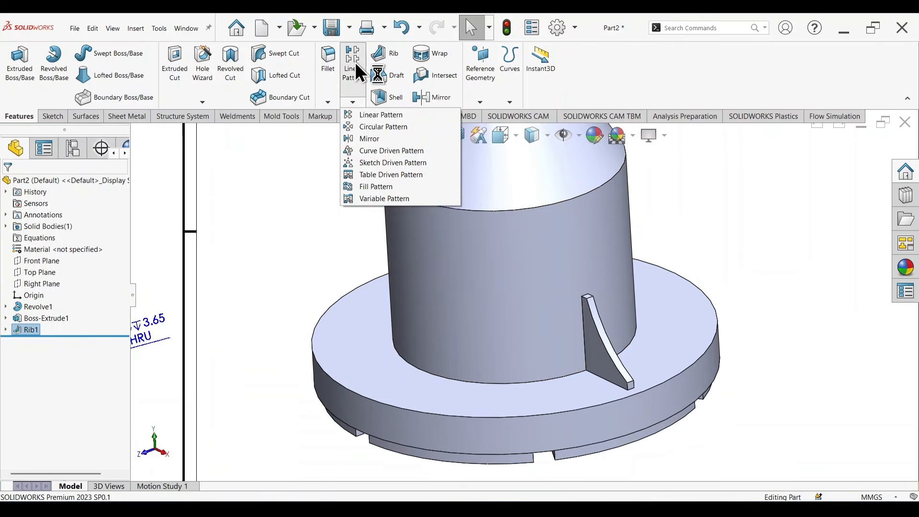
{"action": "left_click", "coordinate": [391, 127]}
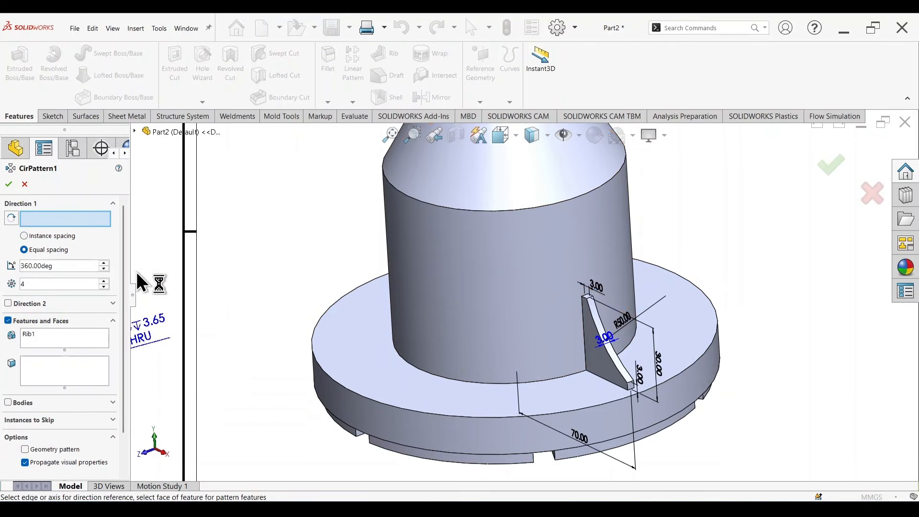
{"action": "left_click", "coordinate": [461, 418]}
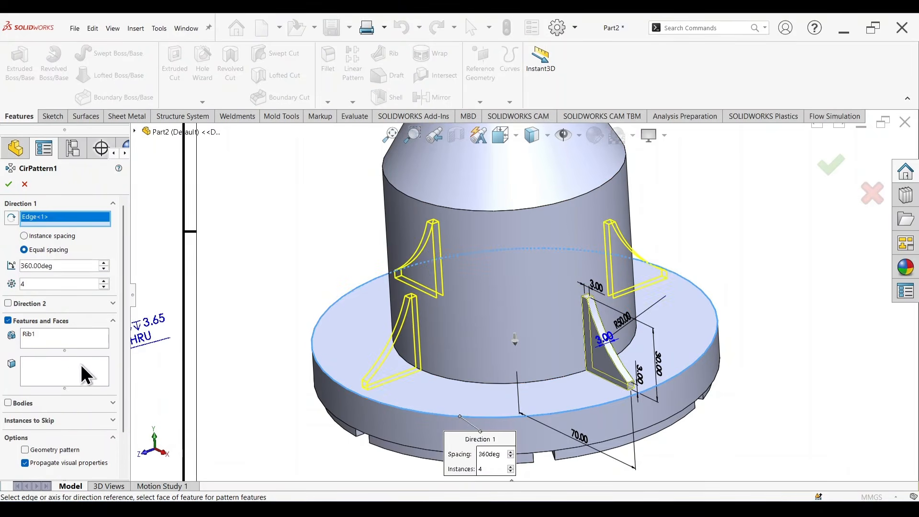
{"action": "scroll", "coordinate": [430, 330], "scroll_direction": "up", "scroll_amount": 3}
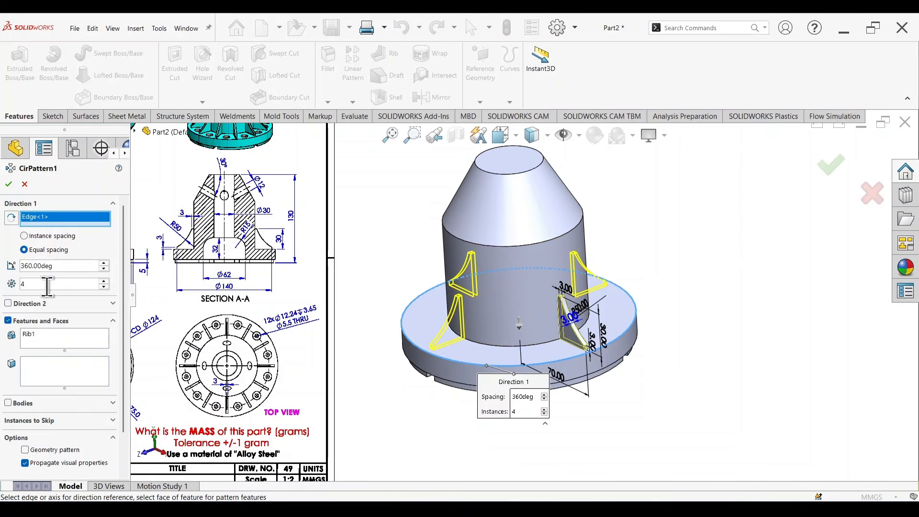
{"action": "left_click", "coordinate": [729, 250]}
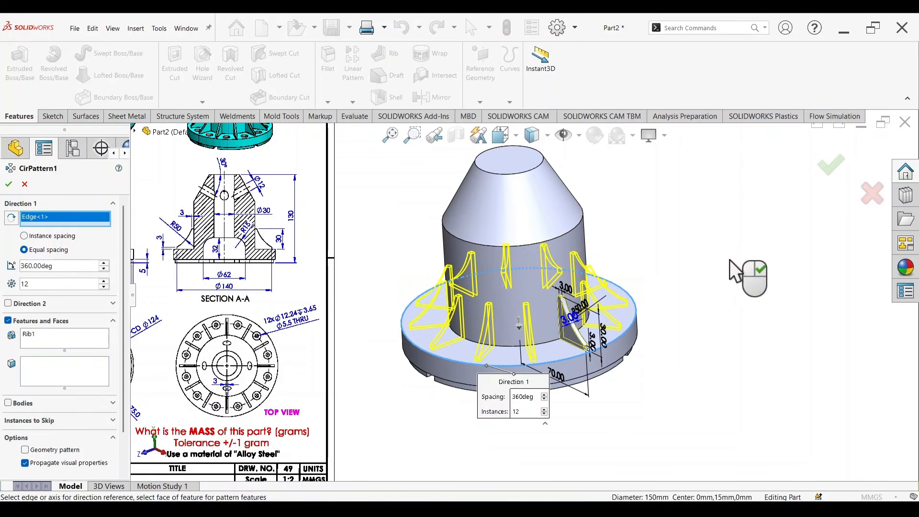
{"action": "left_click", "coordinate": [825, 166]}
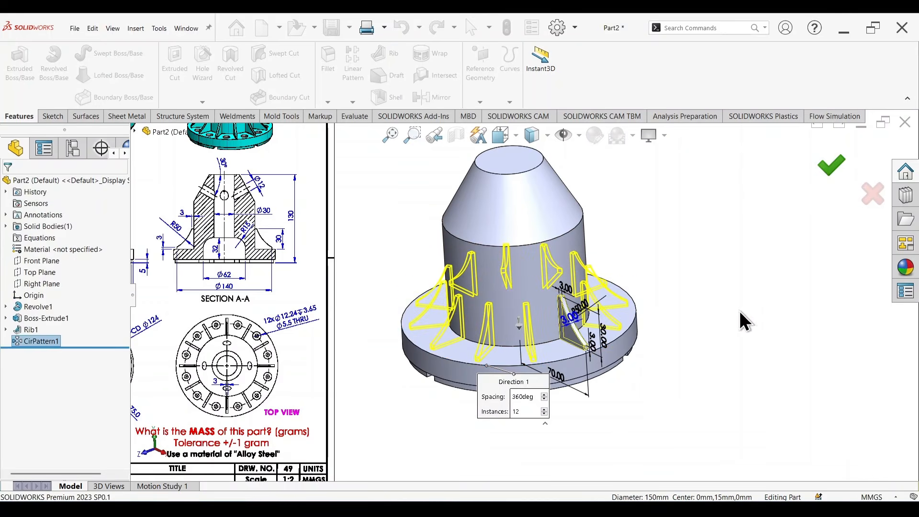
Examine the patterned ribs on the model and study the drawing's section and isometric views for the remaining holes
{"action": "middle_click_drag", "start_coordinate": [704, 390], "coordinate": [715, 362]}
{"action": "scroll", "coordinate": [549, 234], "scroll_direction": "up", "scroll_amount": 2}
{"action": "scroll", "coordinate": [501, 257], "scroll_direction": "down", "scroll_amount": 3}
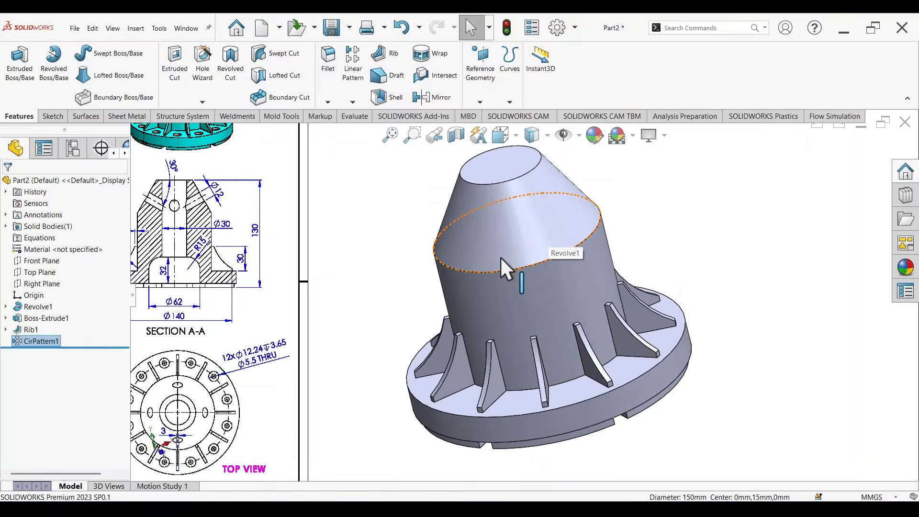
{"action": "scroll", "coordinate": [500, 256], "scroll_direction": "up", "scroll_amount": 2}
{"action": "scroll", "coordinate": [496, 257], "scroll_direction": "down", "scroll_amount": 1}
{"action": "scroll", "coordinate": [283, 275], "scroll_direction": "up", "scroll_amount": 3}
{"action": "scroll", "coordinate": [283, 277], "scroll_direction": "down", "scroll_amount": 5}
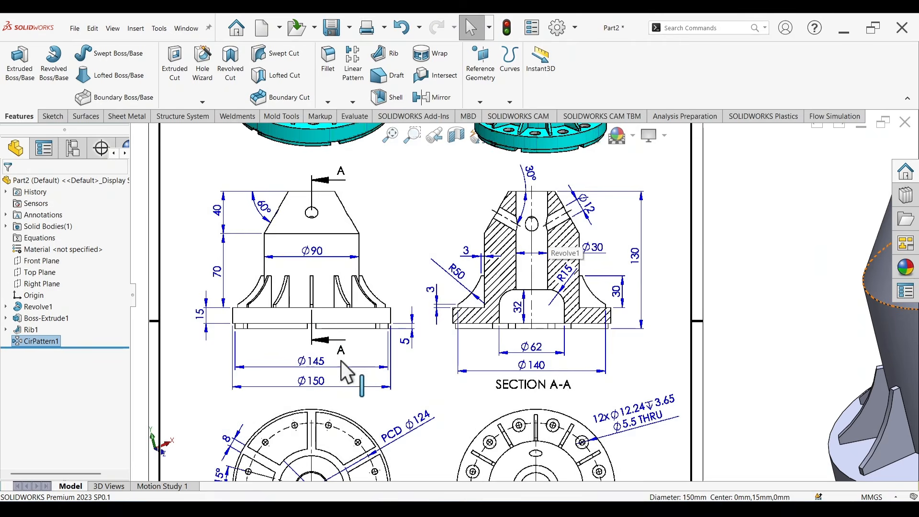
{"action": "scroll", "coordinate": [417, 392], "scroll_direction": "up", "scroll_amount": 3}
{"action": "scroll", "coordinate": [429, 196], "scroll_direction": "down", "scroll_amount": 5}
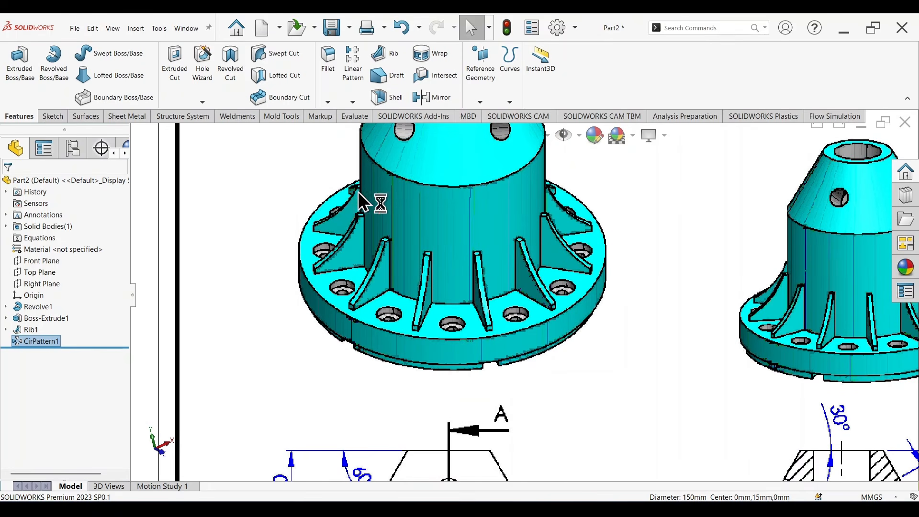
Start a sketch on the flange's upper face and draw a circle about 117 mm in diameter centred on the origin
{"action": "scroll", "coordinate": [675, 320], "scroll_direction": "up", "scroll_amount": 5}
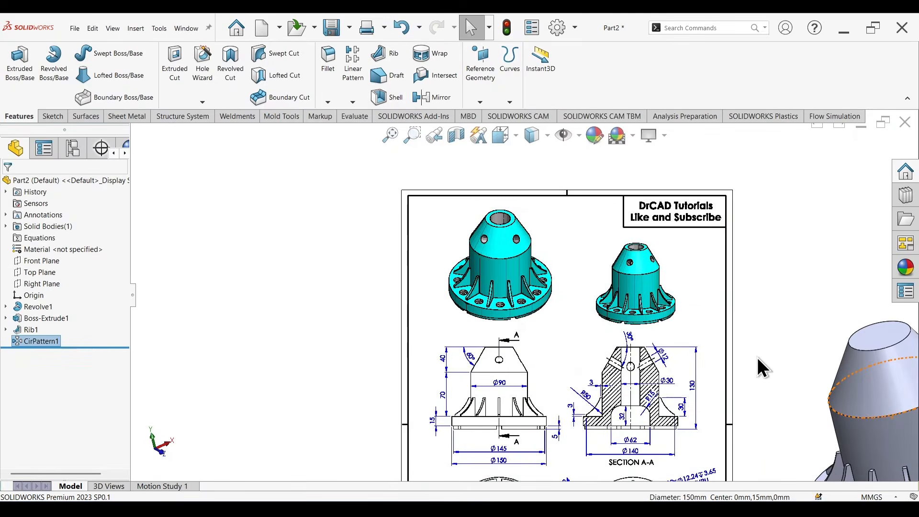
{"action": "scroll", "coordinate": [739, 378], "scroll_direction": "down", "scroll_amount": 6}
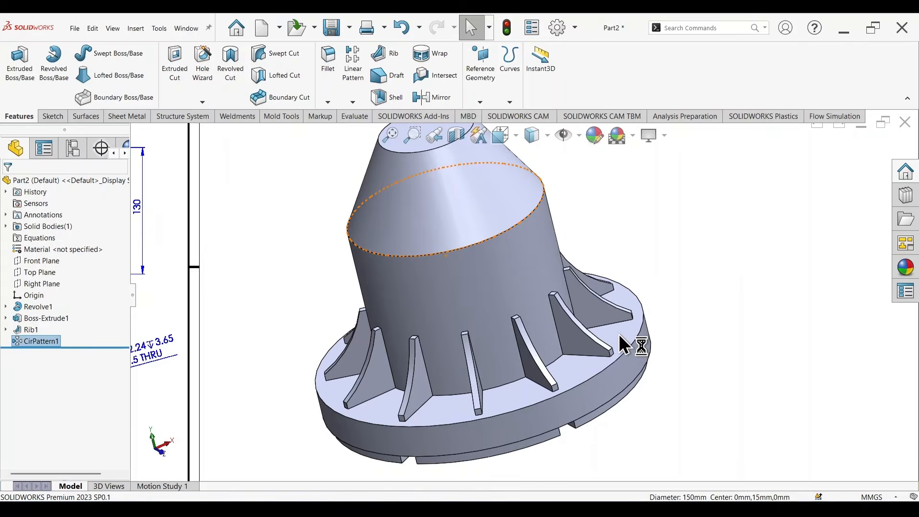
{"action": "left_click", "coordinate": [618, 334]}
{"action": "left_click", "coordinate": [662, 307]}
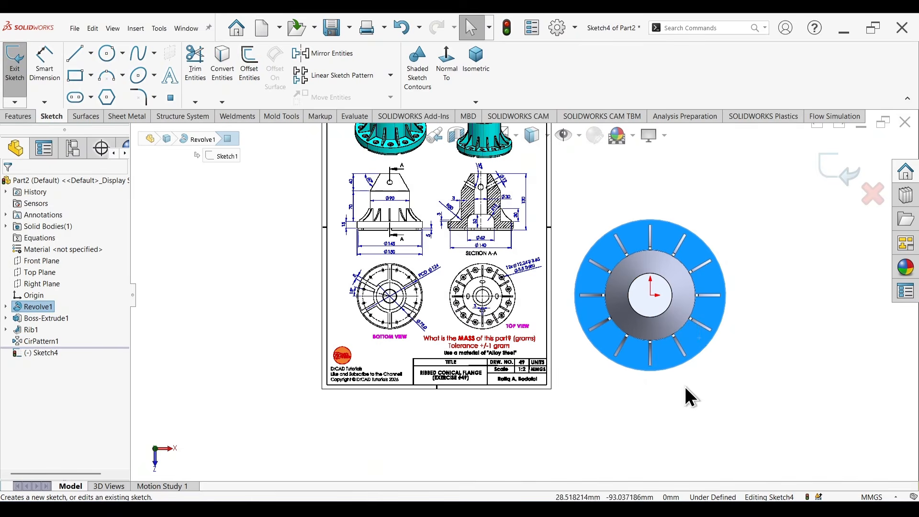
{"action": "scroll", "coordinate": [702, 307], "scroll_direction": "down", "scroll_amount": 2}
{"action": "right_click_drag", "start_coordinate": [621, 427], "coordinate": [688, 428]}
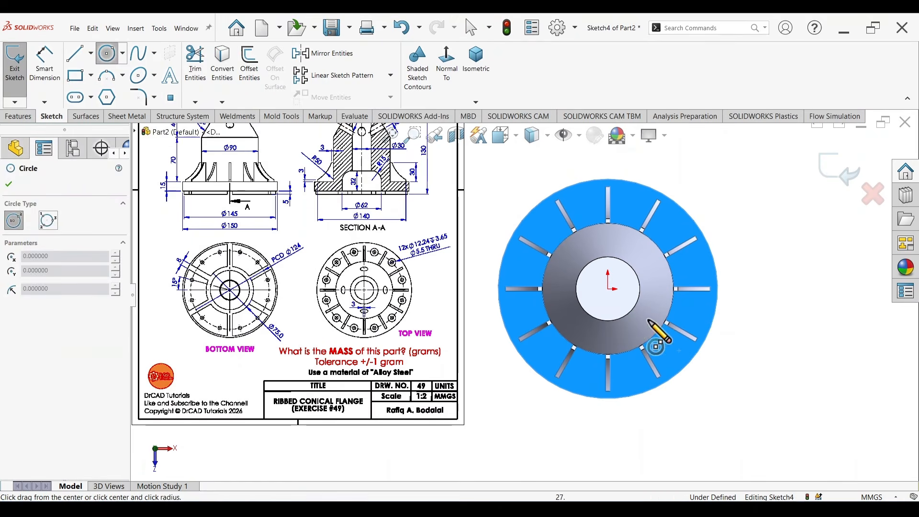
{"action": "scroll", "coordinate": [650, 321], "scroll_direction": "down", "scroll_amount": 3}
{"action": "left_click", "coordinate": [554, 259]}
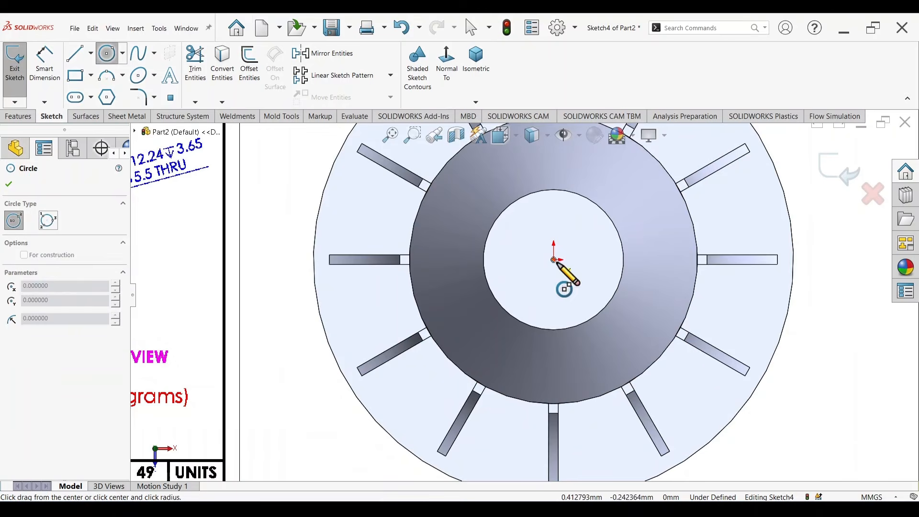
{"action": "left_click", "coordinate": [686, 394]}
{"action": "key", "text": "Escape"}
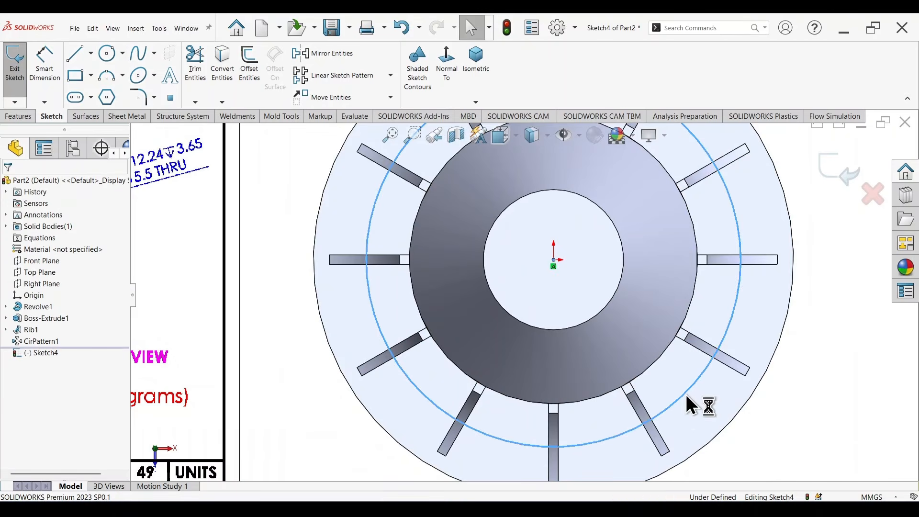
Convert the sketched circle to construction geometry as the pitch circle for the flange holes
{"action": "left_click", "coordinate": [732, 322]}
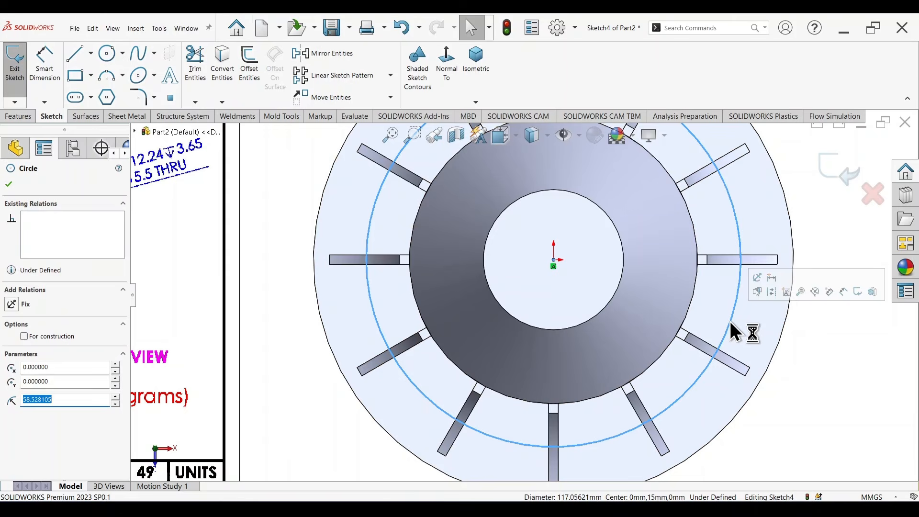
{"action": "left_click", "coordinate": [772, 292]}
{"action": "key", "text": "Escape"}
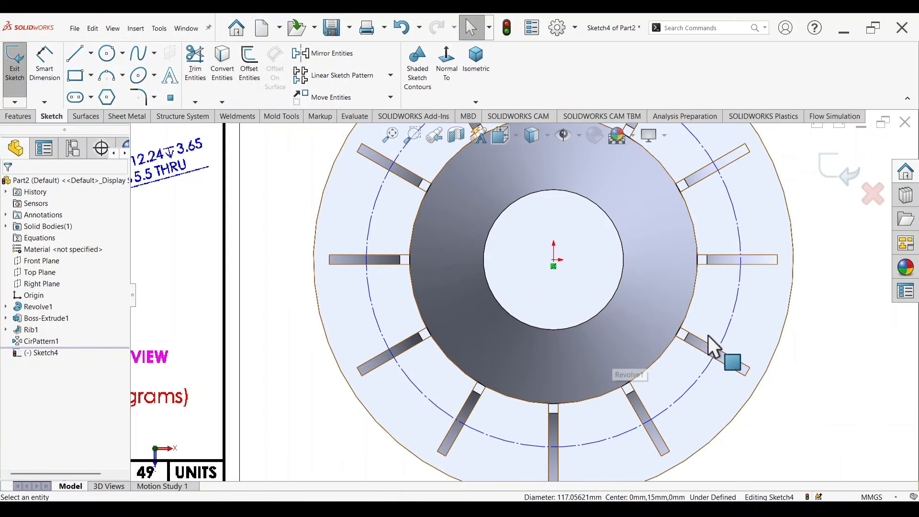
Check the pitch circle callout in the drawing's bottom view and dimension the construction circle's diameter to 124 mm
{"action": "scroll", "coordinate": [517, 319], "scroll_direction": "up", "scroll_amount": 5}
{"action": "right_click_drag", "start_coordinate": [666, 398], "coordinate": [673, 314]}
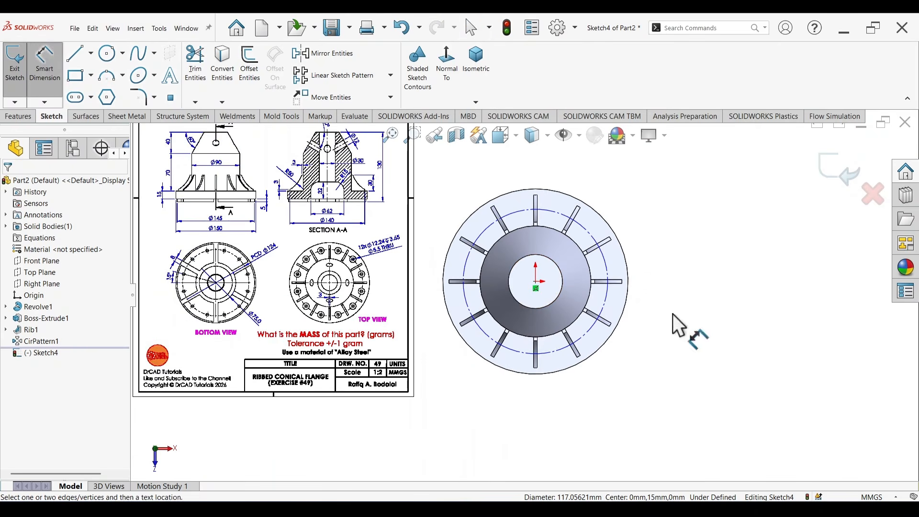
{"action": "scroll", "coordinate": [230, 303], "scroll_direction": "down", "scroll_amount": 5}
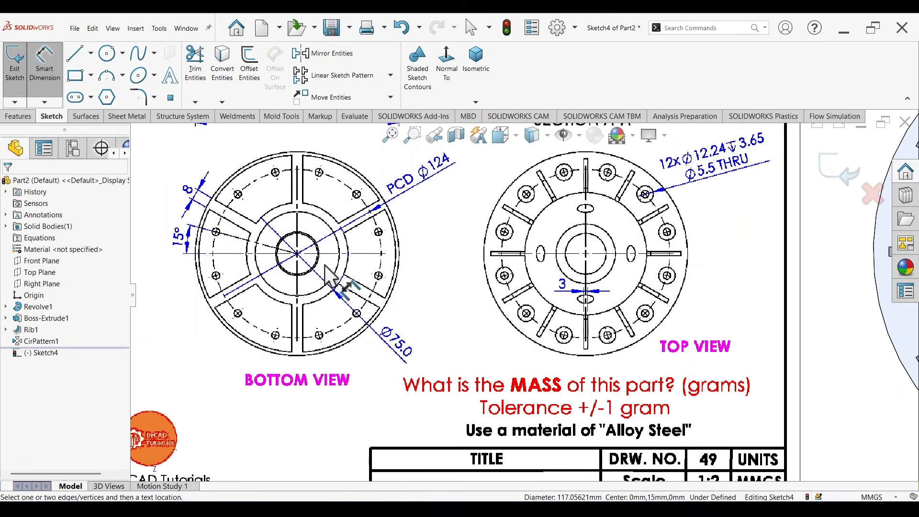
{"action": "scroll", "coordinate": [551, 307], "scroll_direction": "up", "scroll_amount": 6}
{"action": "scroll", "coordinate": [737, 238], "scroll_direction": "down", "scroll_amount": 2}
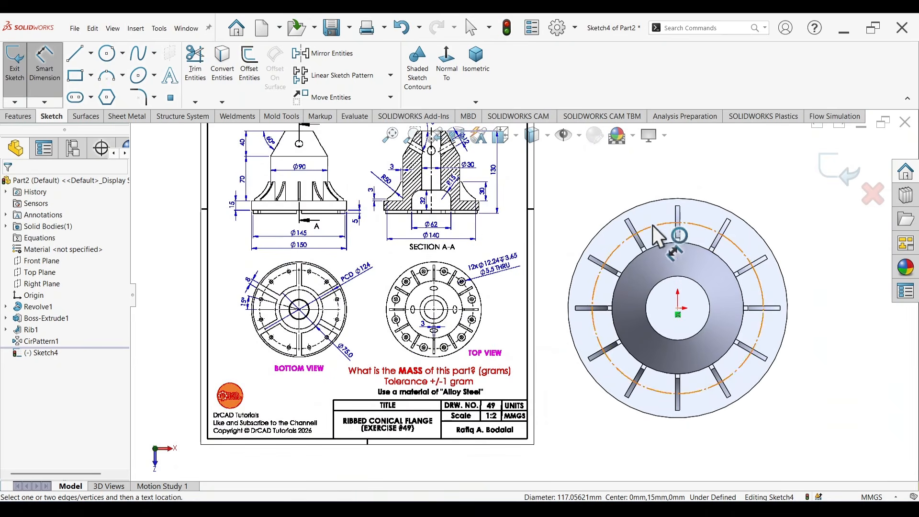
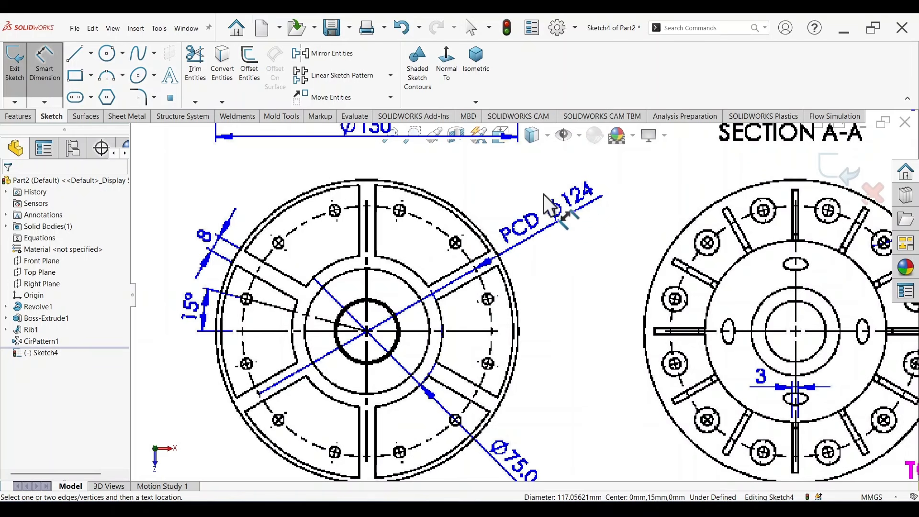
{"action": "scroll", "coordinate": [665, 280], "scroll_direction": "up", "scroll_amount": 5}
{"action": "scroll", "coordinate": [766, 272], "scroll_direction": "down", "scroll_amount": 4}
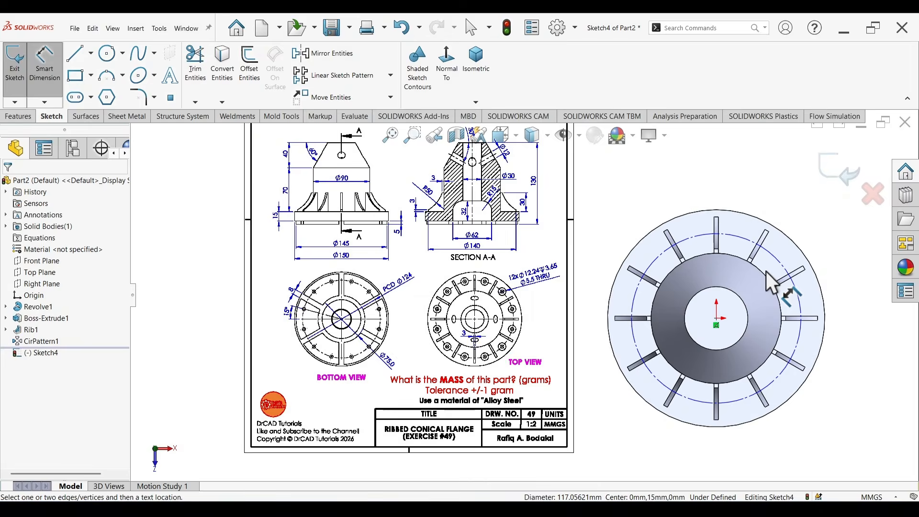
{"action": "left_click", "coordinate": [698, 276]}
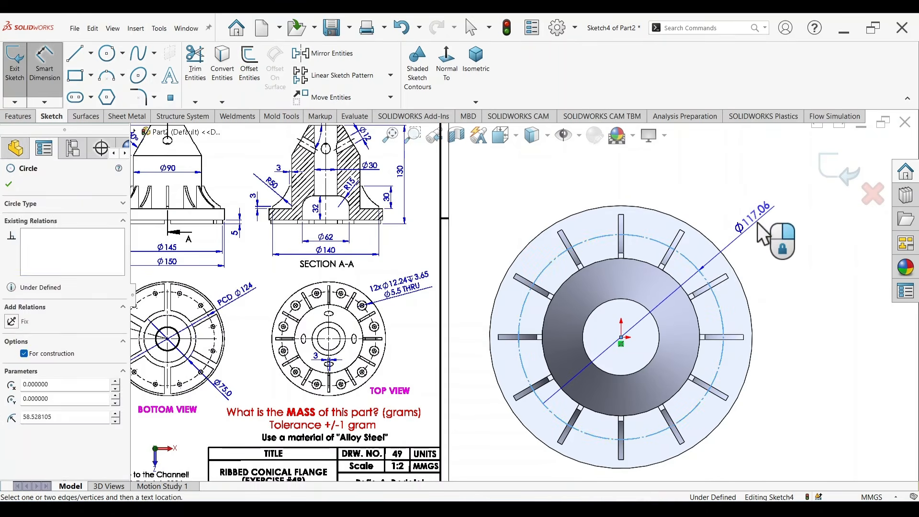
{"action": "left_click", "coordinate": [758, 223]}
{"action": "type", "text": "124"}
{"action": "key", "text": "Return"}
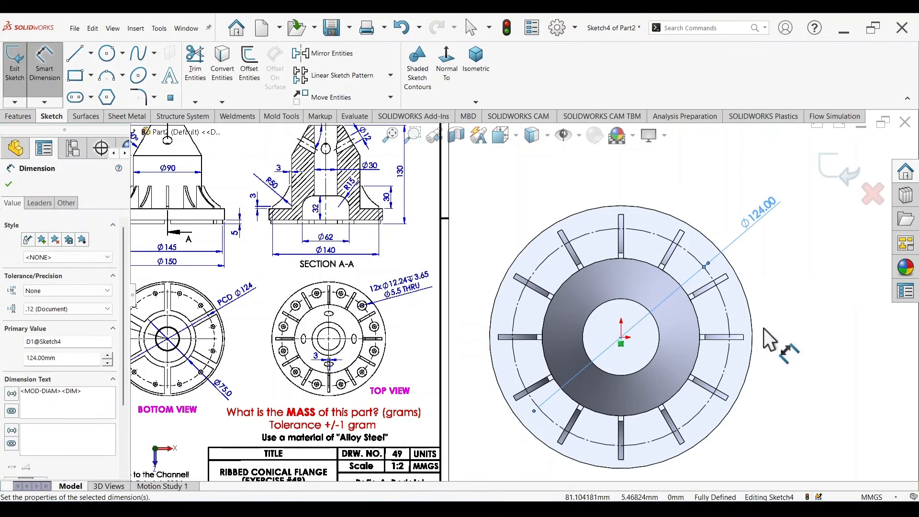
Draw a horizontal centerline about 116 mm long from the origin out past the flange's edge
{"action": "right_click_drag", "start_coordinate": [857, 377], "coordinate": [809, 318]}
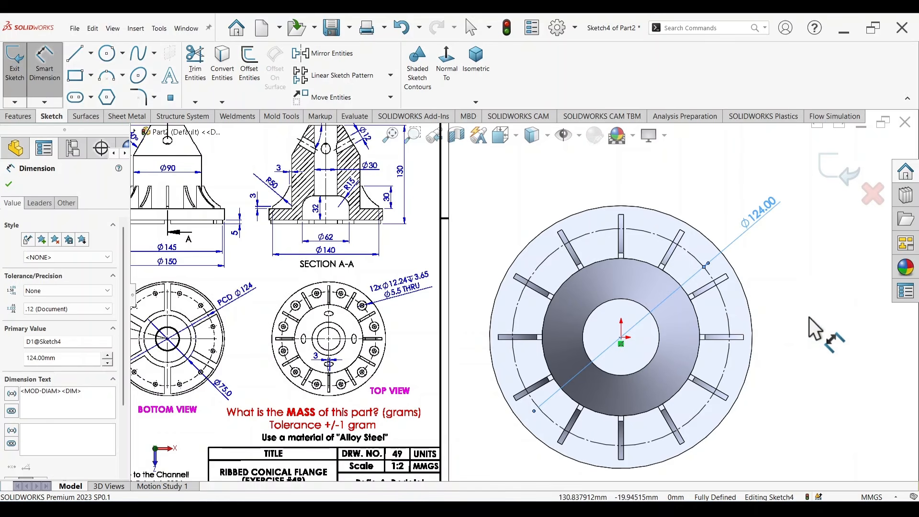
{"action": "left_click", "coordinate": [621, 337]}
{"action": "left_click", "coordinate": [823, 337]}
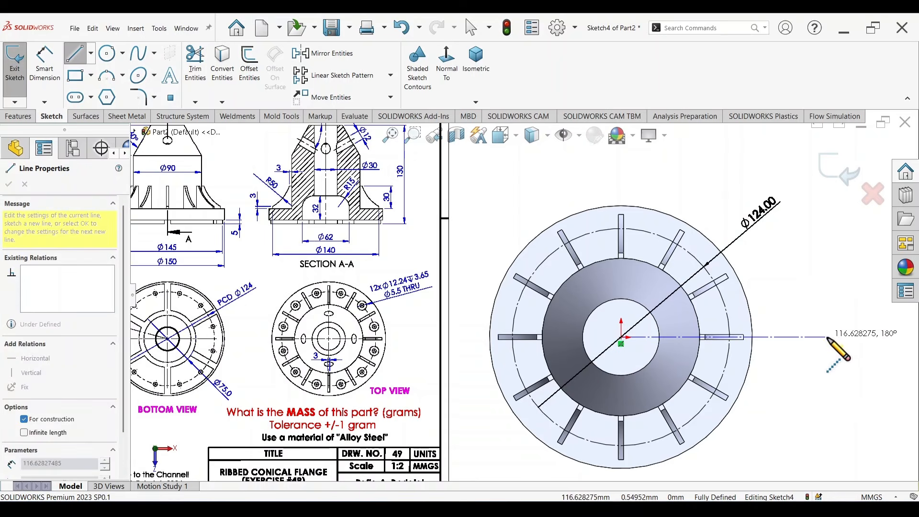
{"action": "key", "text": "Escape"}
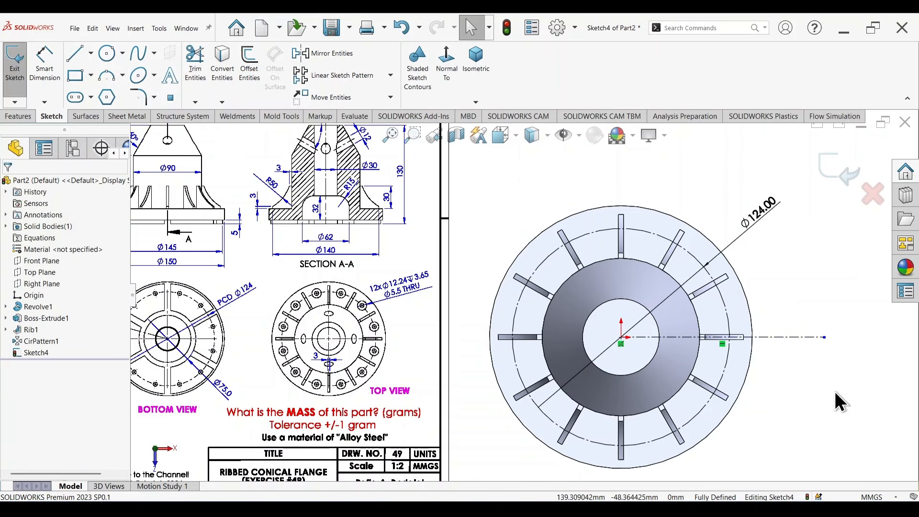
Draw an inclined centerline from the origin to the pitch circle, about 18° above the horizontal centerline
{"action": "right_click_drag", "start_coordinate": [836, 393], "coordinate": [809, 362]}
{"action": "left_click", "coordinate": [621, 337]}
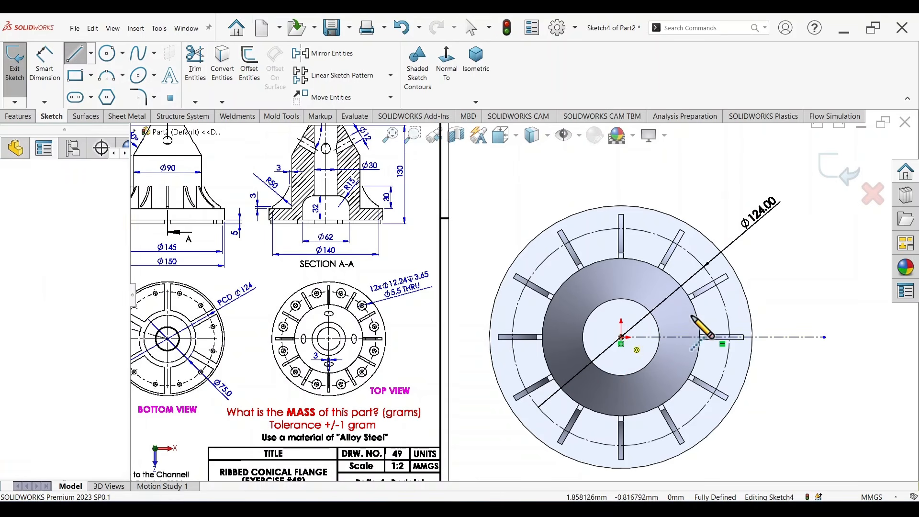
{"action": "left_click", "coordinate": [724, 303]}
{"action": "key", "text": "Escape"}
Check the hole angle in the drawing's bottom view and dimension the angle between the two centerlines to 15°
{"action": "scroll", "coordinate": [796, 317], "scroll_direction": "down", "scroll_amount": 1}
{"action": "right_click_drag", "start_coordinate": [795, 432], "coordinate": [790, 395]}
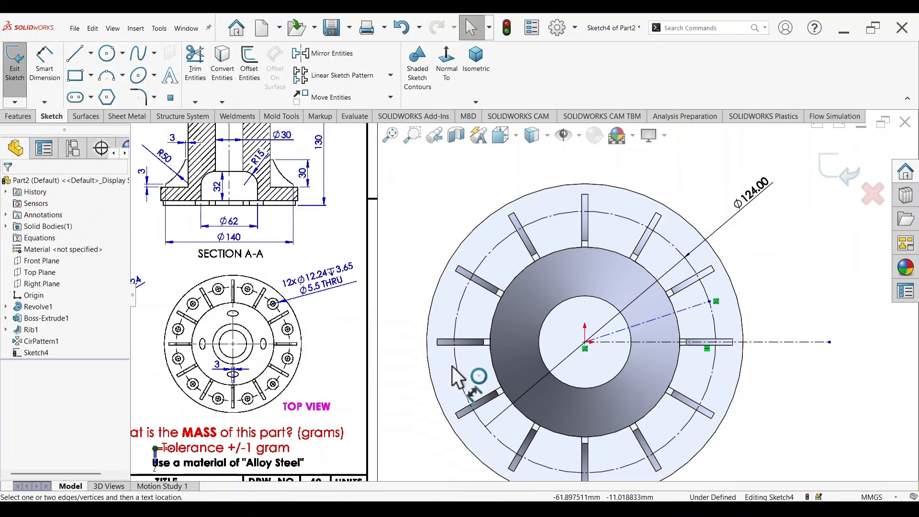
{"action": "scroll", "coordinate": [328, 368], "scroll_direction": "up", "scroll_amount": 3}
{"action": "scroll", "coordinate": [335, 330], "scroll_direction": "down", "scroll_amount": 5}
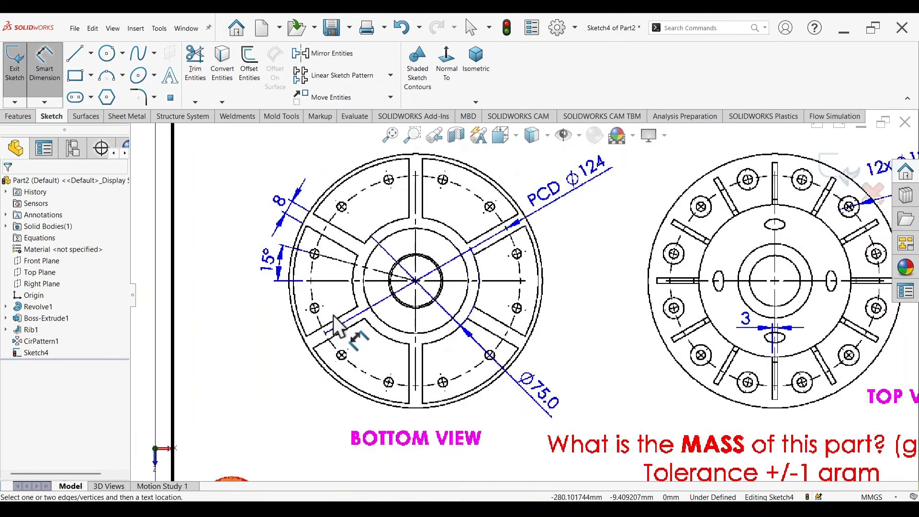
{"action": "scroll", "coordinate": [334, 317], "scroll_direction": "down", "scroll_amount": 2}
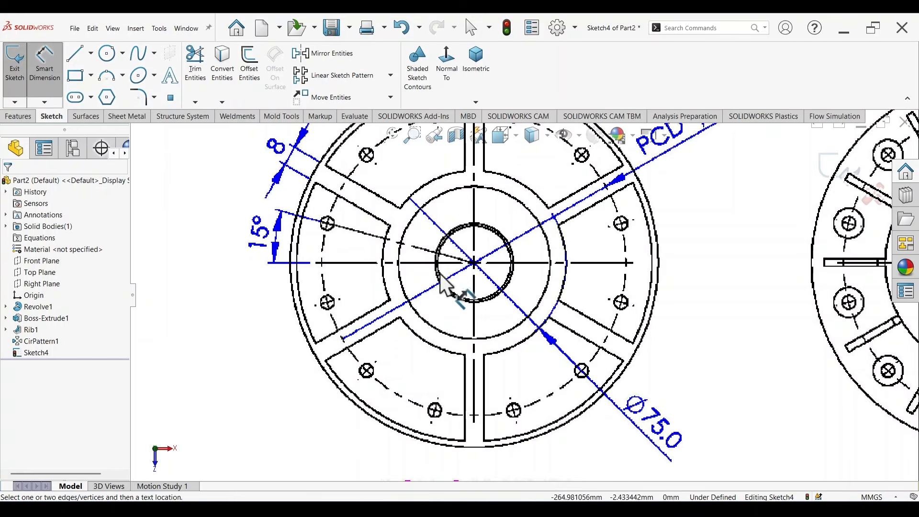
{"action": "scroll", "coordinate": [822, 294], "scroll_direction": "up", "scroll_amount": 6}
{"action": "scroll", "coordinate": [777, 278], "scroll_direction": "down", "scroll_amount": 8}
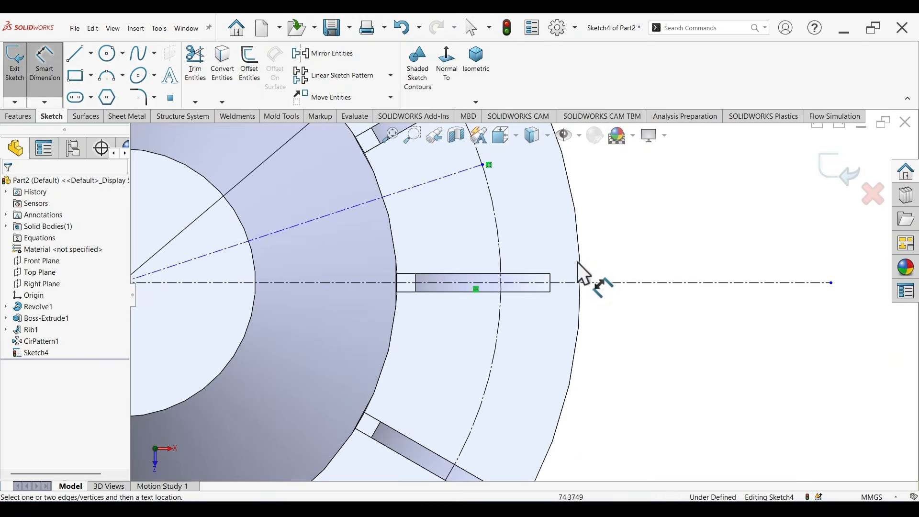
{"action": "scroll", "coordinate": [580, 265], "scroll_direction": "up", "scroll_amount": 2}
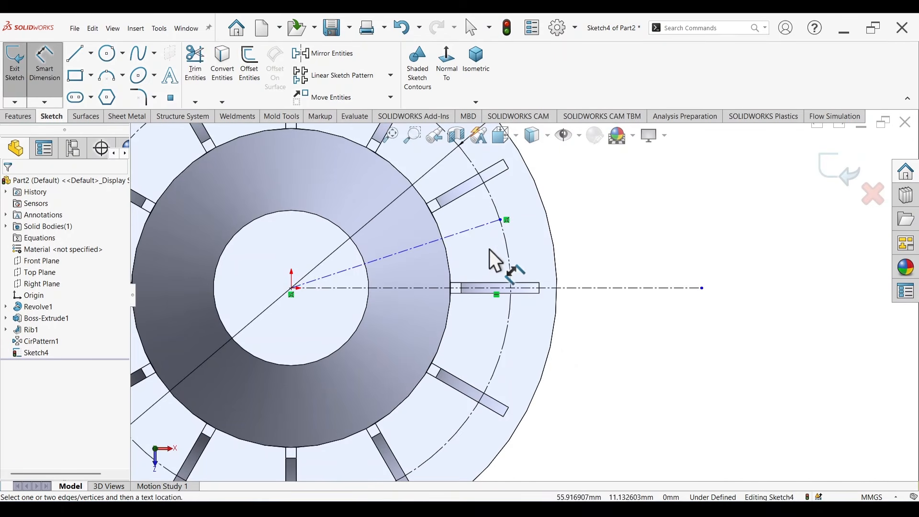
{"action": "left_click", "coordinate": [457, 235]}
{"action": "left_click", "coordinate": [444, 290]}
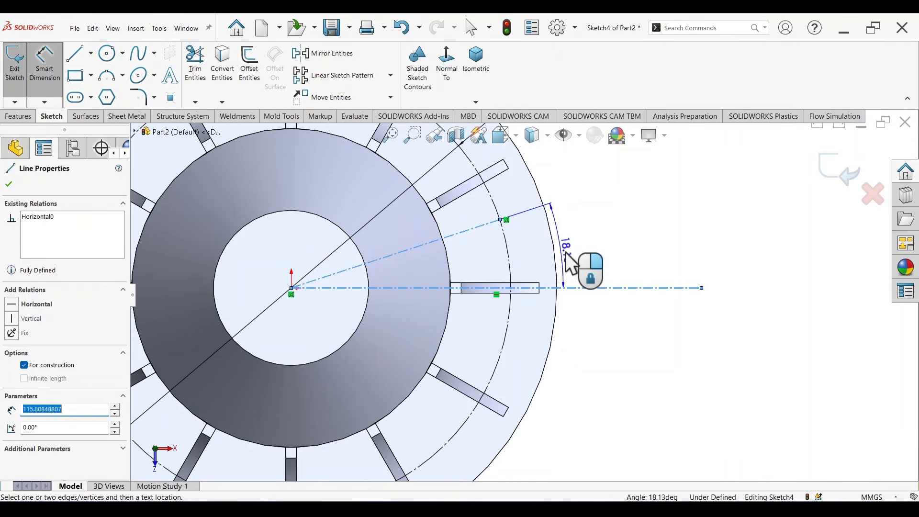
{"action": "left_click", "coordinate": [588, 259]}
{"action": "type", "text": "15"}
{"action": "key", "text": "Return"}
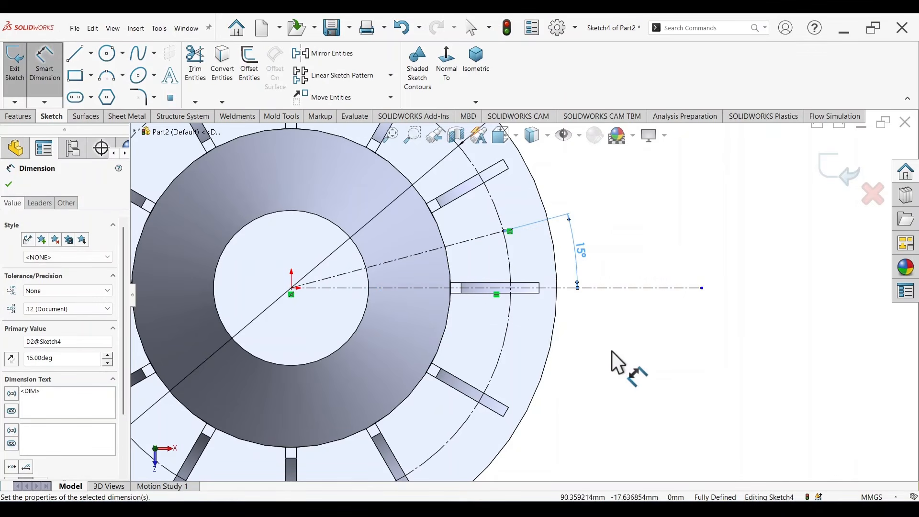
Draw a circle about 13 mm in diameter centred where the inclined centerline meets the pitch circle
{"action": "right_click_drag", "start_coordinate": [612, 351], "coordinate": [680, 352]}
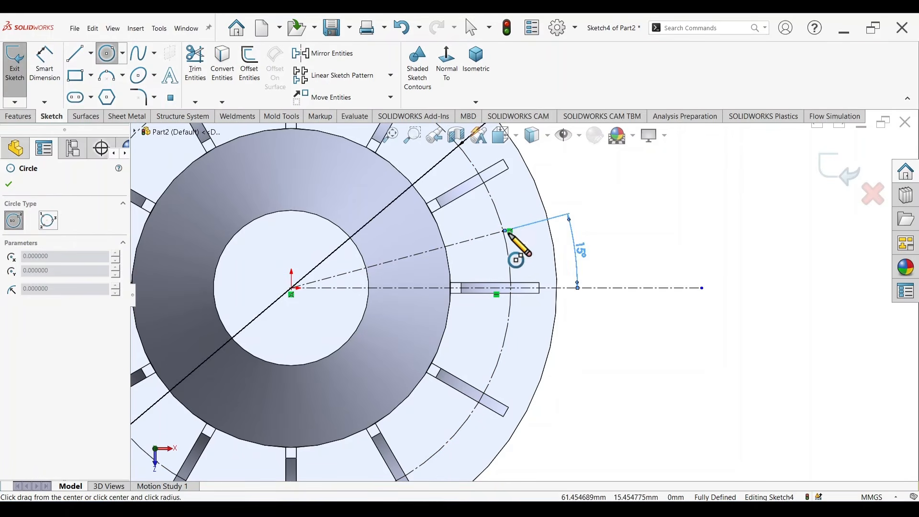
{"action": "scroll", "coordinate": [505, 231], "scroll_direction": "up", "scroll_amount": 2}
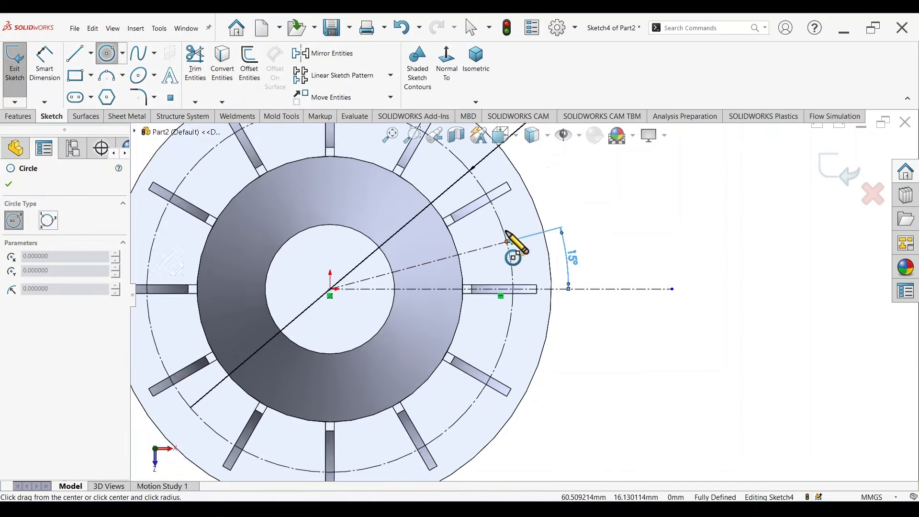
{"action": "scroll", "coordinate": [504, 241], "scroll_direction": "down", "scroll_amount": 5}
{"action": "scroll", "coordinate": [489, 274], "scroll_direction": "up", "scroll_amount": 2}
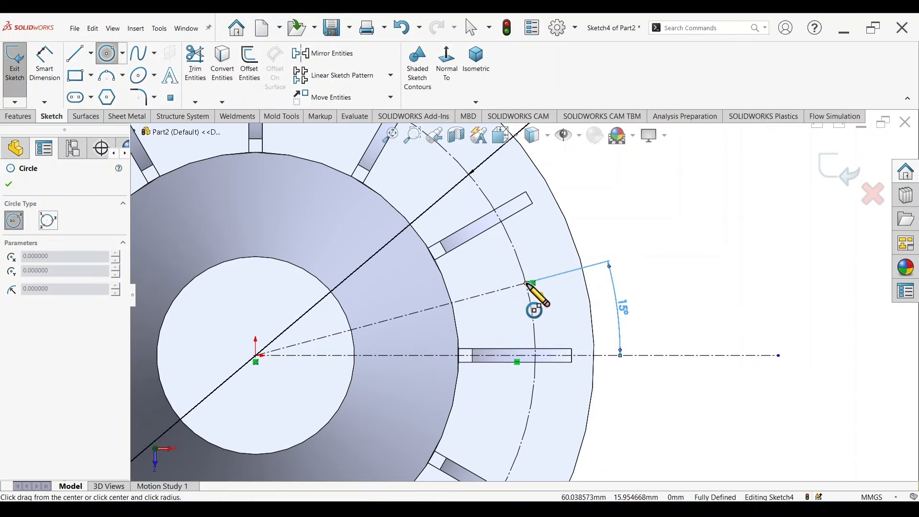
{"action": "left_click", "coordinate": [527, 284]}
{"action": "left_click", "coordinate": [547, 304]}
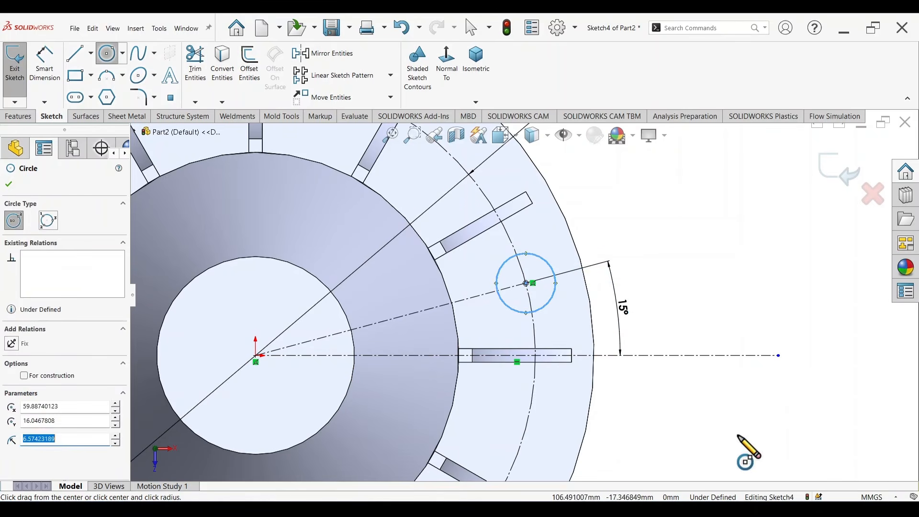
Check the counterbore callout in the drawing's top view and dimension the small circle's diameter to 12.24 mm
{"action": "right_click_drag", "start_coordinate": [738, 435], "coordinate": [739, 352]}
{"action": "scroll", "coordinate": [576, 352], "scroll_direction": "up", "scroll_amount": 7}
{"action": "scroll", "coordinate": [297, 292], "scroll_direction": "down", "scroll_amount": 8}
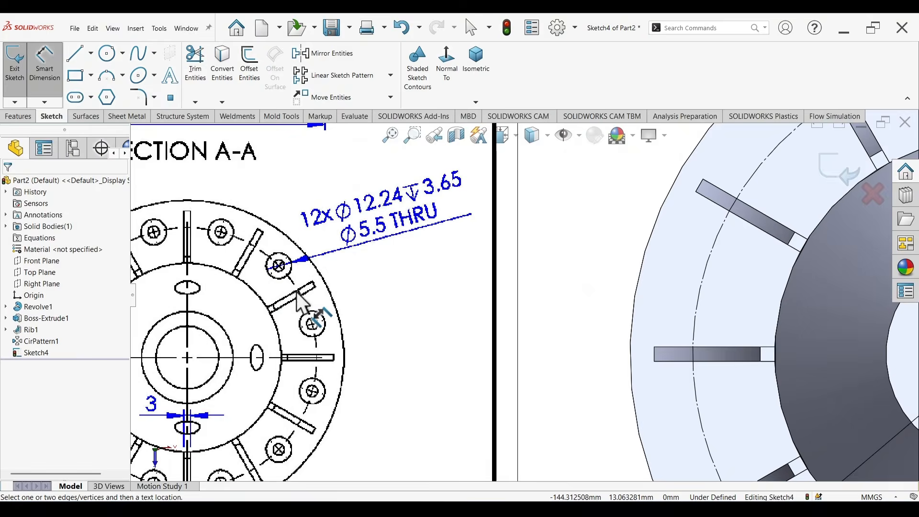
{"action": "scroll", "coordinate": [271, 266], "scroll_direction": "down", "scroll_amount": 2}
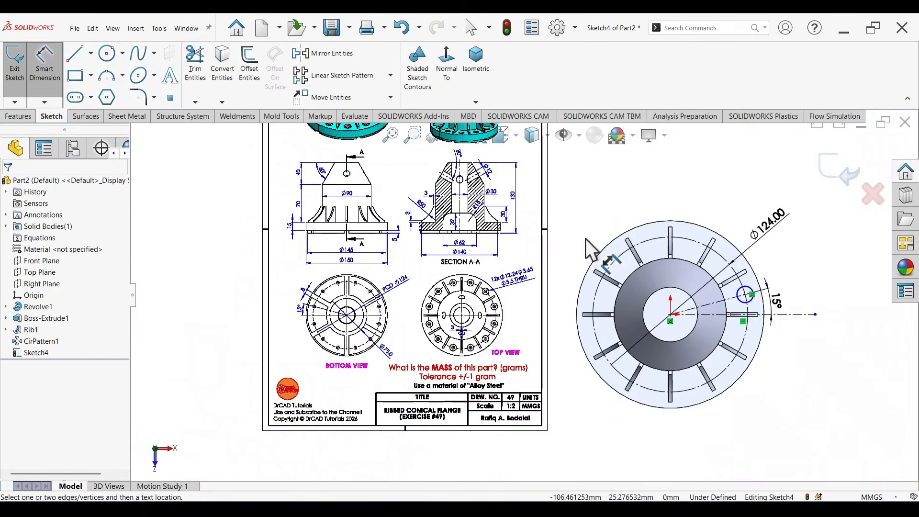
{"action": "scroll", "coordinate": [759, 299], "scroll_direction": "down", "scroll_amount": 5}
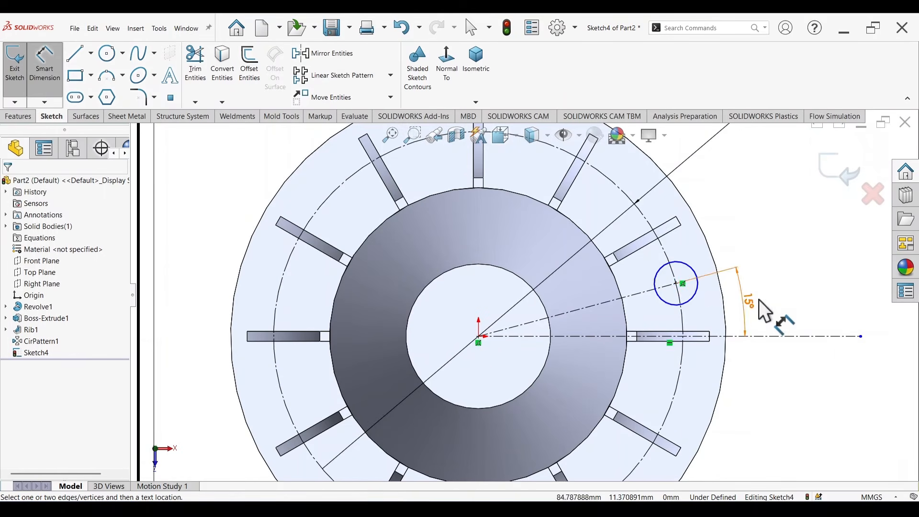
{"action": "left_click", "coordinate": [693, 271]}
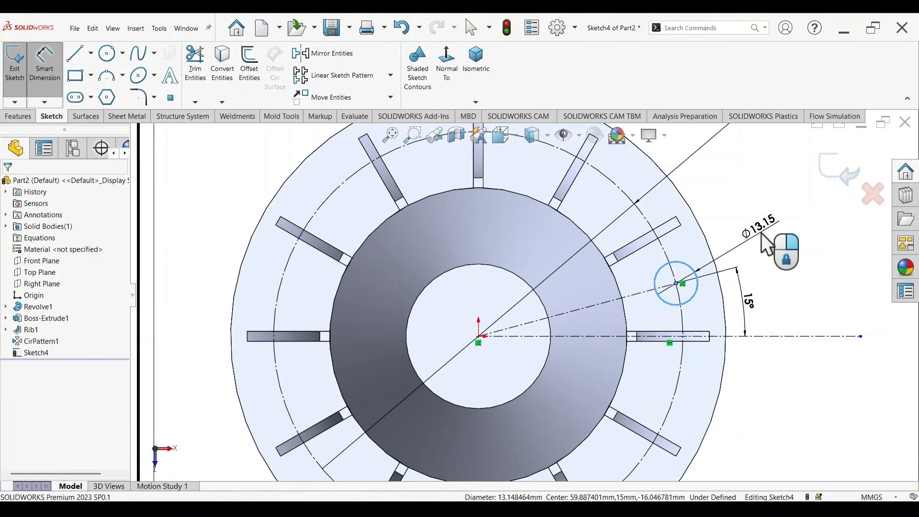
{"action": "left_click", "coordinate": [763, 235]}
{"action": "type", "text": "12.24"}
{"action": "key", "text": "Return"}
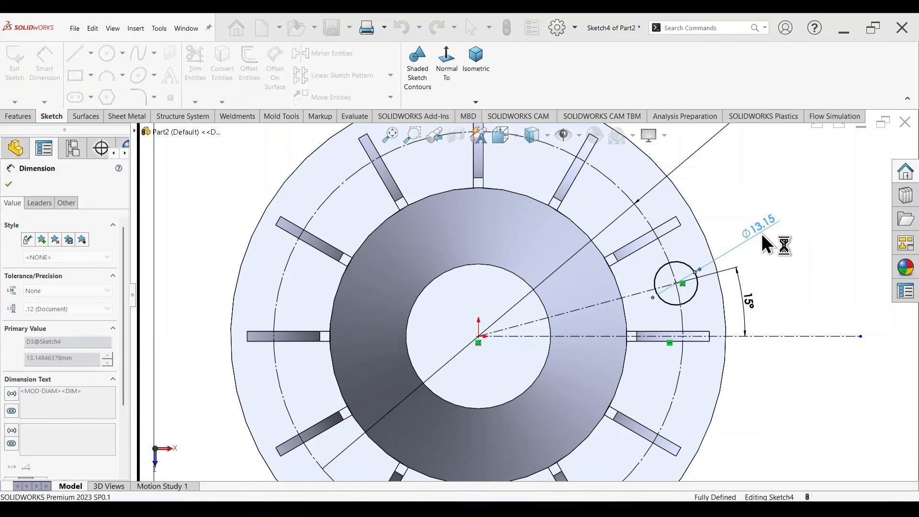
Extrude-cut the 12.24 mm circle 3.65 mm deep into the flange, following the top view's counterbore callout
{"action": "key", "text": "s"}
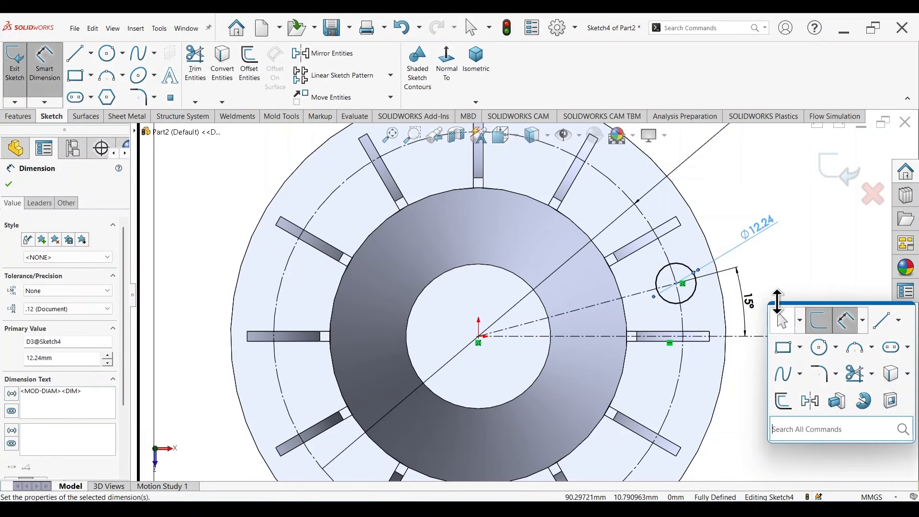
{"action": "left_click", "coordinate": [889, 404]}
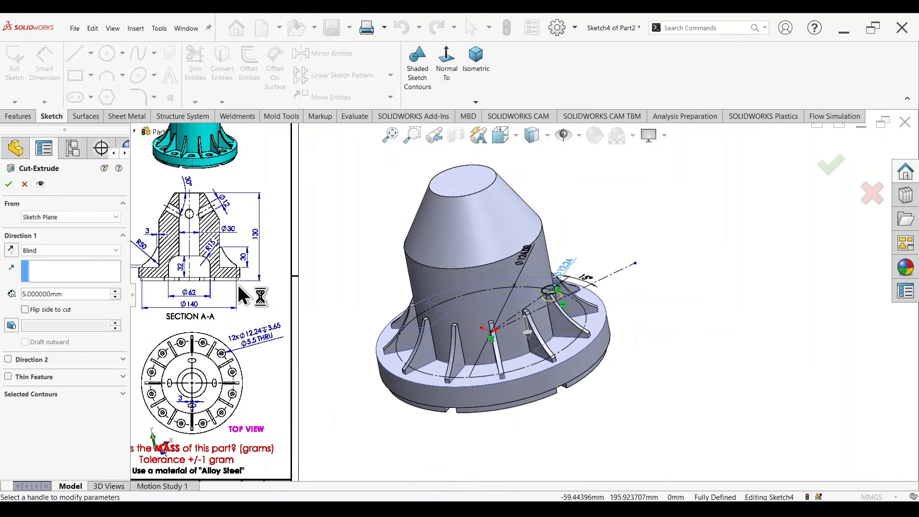
{"action": "scroll", "coordinate": [193, 373], "scroll_direction": "down", "scroll_amount": 3}
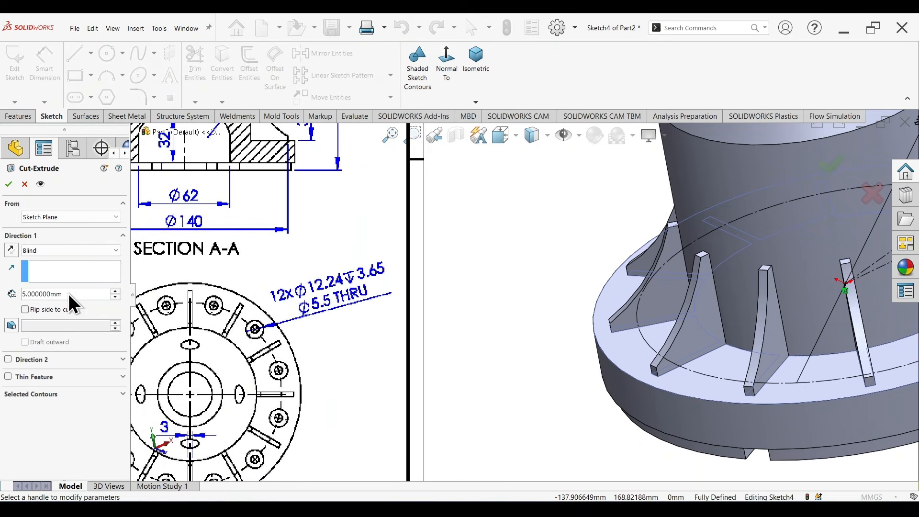
{"action": "type", "text": "3.65"}
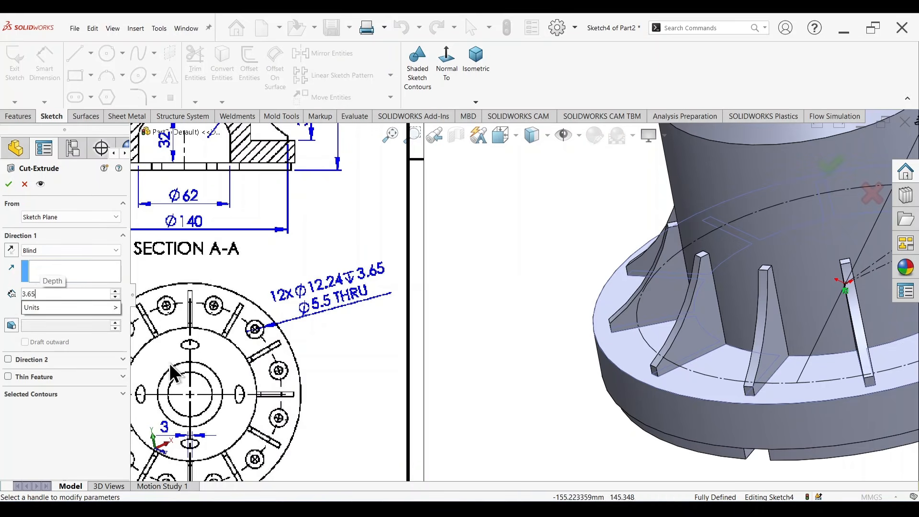
{"action": "key", "text": "Return"}
{"action": "scroll", "coordinate": [548, 335], "scroll_direction": "up", "scroll_amount": 3}
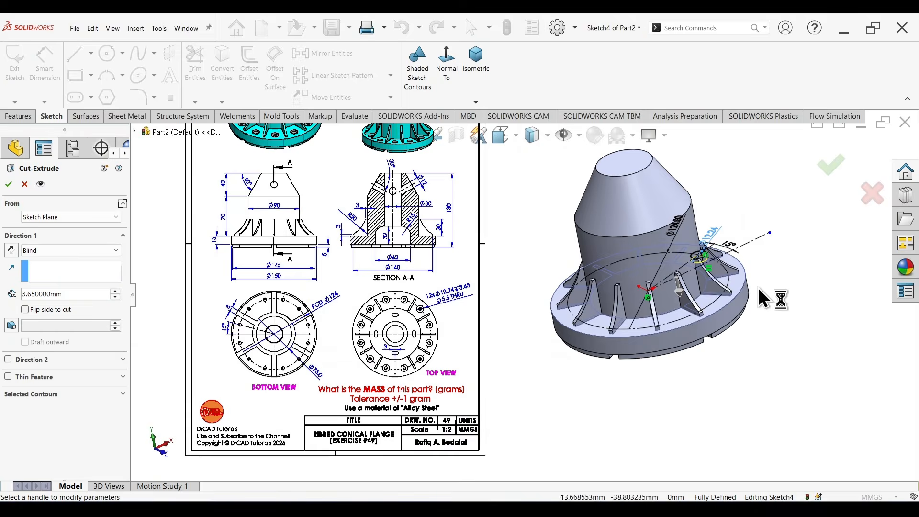
{"action": "scroll", "coordinate": [760, 249], "scroll_direction": "down", "scroll_amount": 2}
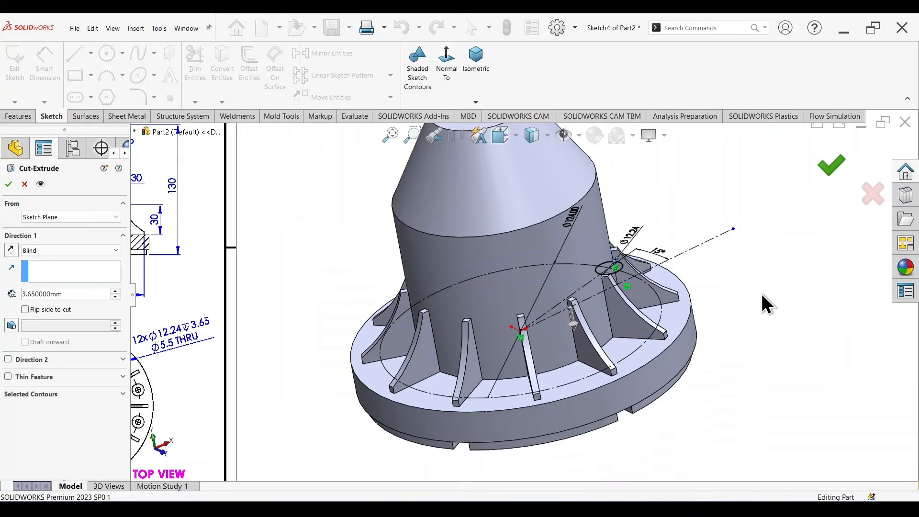
Start a sketch on the counterbore's floor and draw a concentric circle about 6 mm in diameter
{"action": "middle_click_drag", "start_coordinate": [757, 318], "coordinate": [708, 390]}
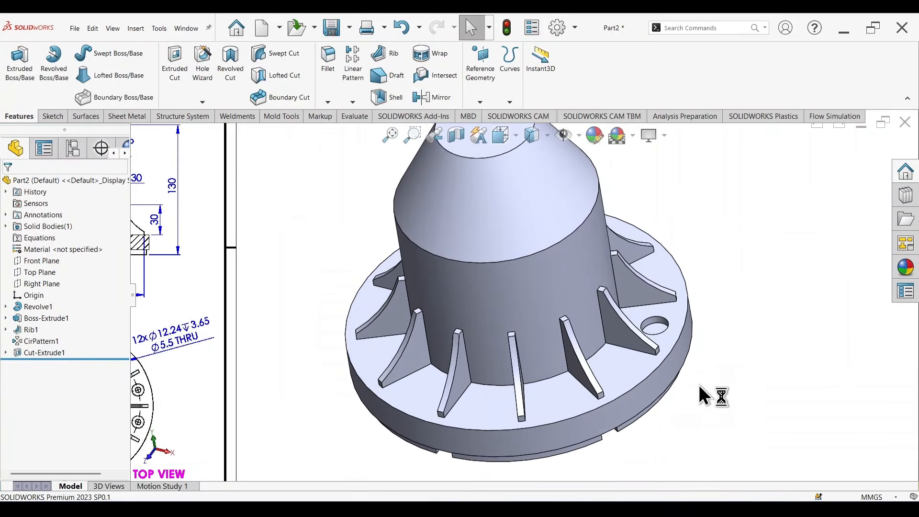
{"action": "scroll", "coordinate": [677, 332], "scroll_direction": "down", "scroll_amount": 5}
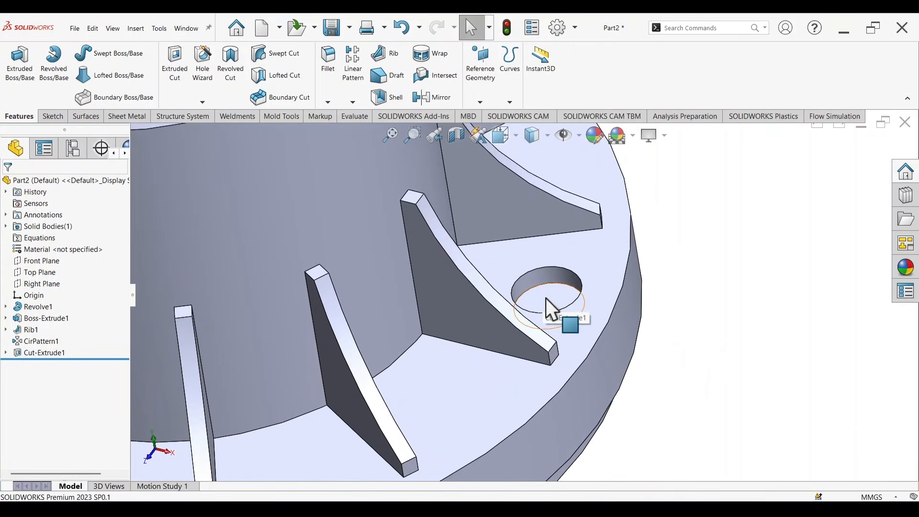
{"action": "left_click", "coordinate": [547, 299]}
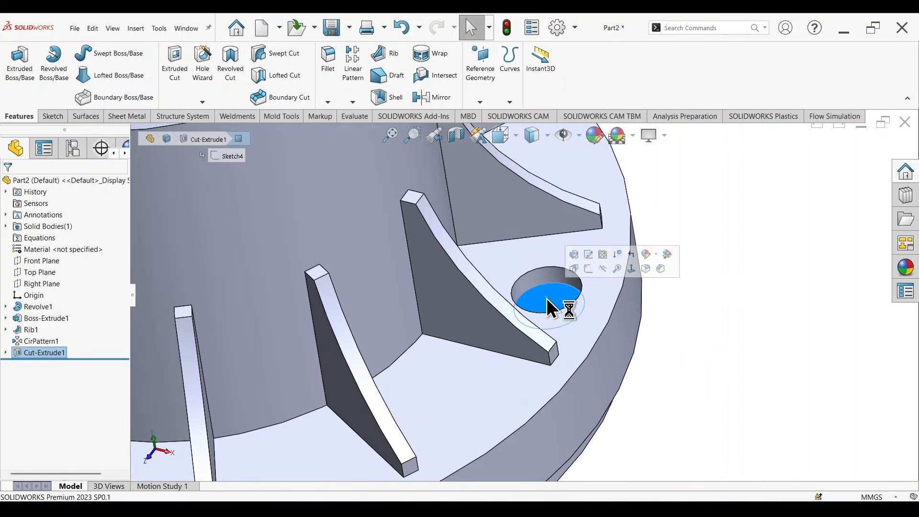
{"action": "left_click", "coordinate": [589, 268]}
{"action": "mouse_move", "coordinate": [716, 359]}
{"action": "right_mouse_down"}
{"action": "mouse_move", "coordinate": [746, 380]}
{"action": "mouse_move", "coordinate": [744, 280]}
{"action": "right_mouse_up"}
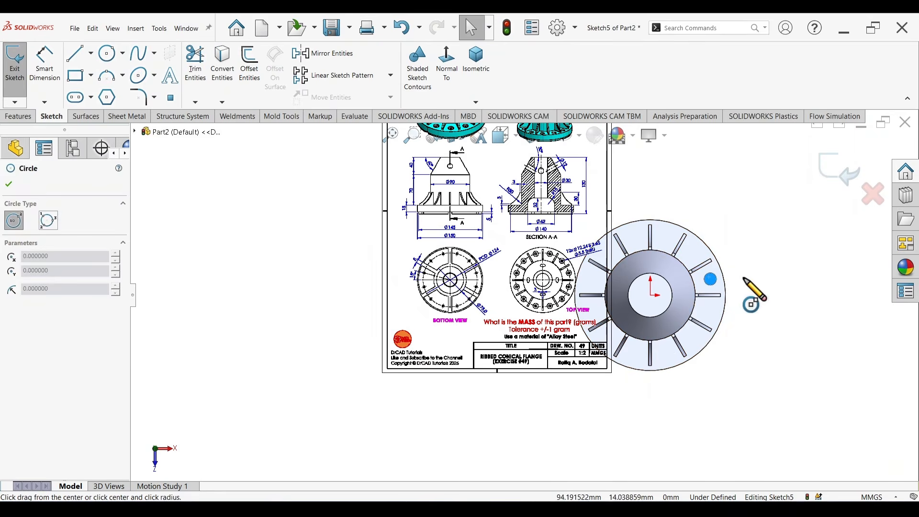
{"action": "scroll", "coordinate": [744, 279], "scroll_direction": "down", "scroll_amount": 5}
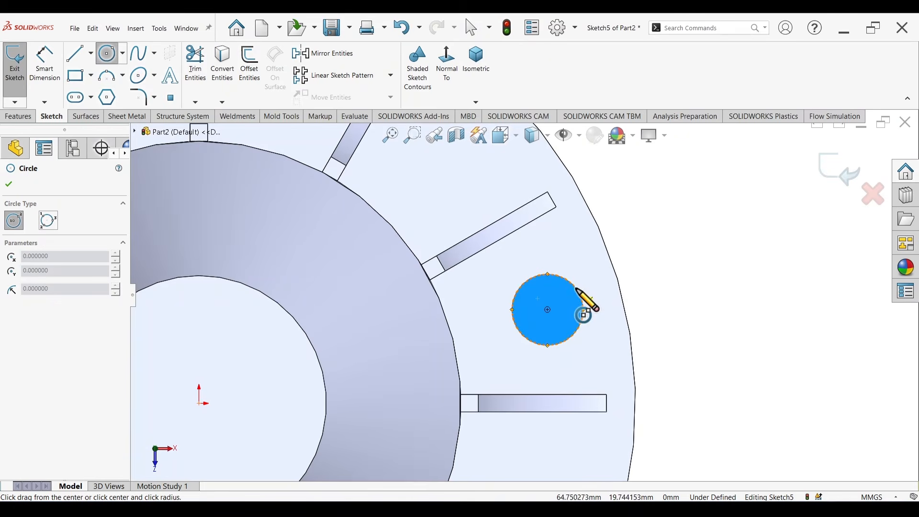
{"action": "left_click", "coordinate": [548, 310]}
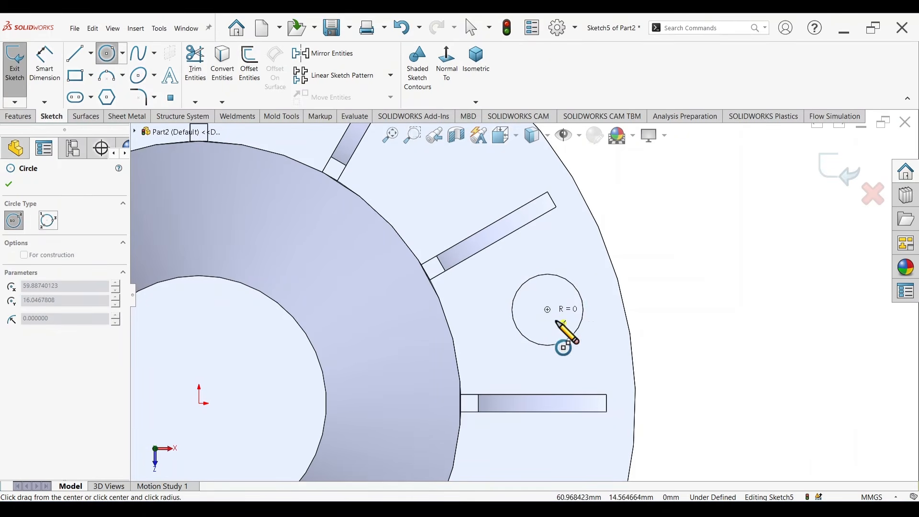
{"action": "left_click", "coordinate": [557, 325]}
Check the through-hole callout in the drawing's top view and dimension the inner circle's diameter to 5.5 mm
{"action": "right_click_drag", "start_coordinate": [765, 406], "coordinate": [763, 346]}
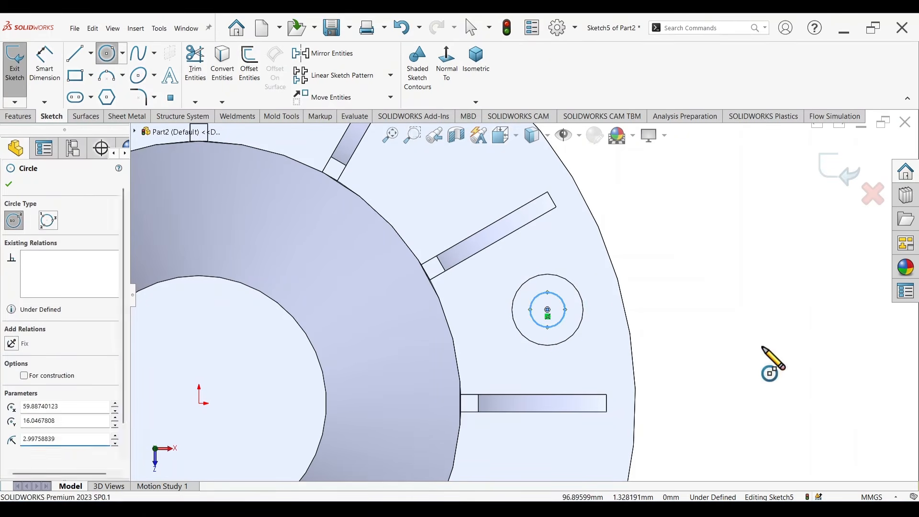
{"action": "scroll", "coordinate": [503, 303], "scroll_direction": "up", "scroll_amount": 5}
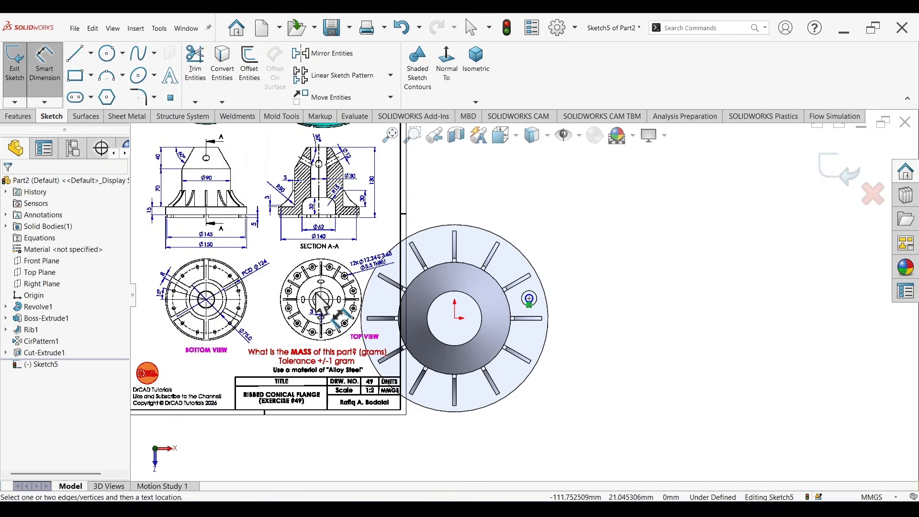
{"action": "scroll", "coordinate": [315, 294], "scroll_direction": "down", "scroll_amount": 4}
{"action": "scroll", "coordinate": [502, 231], "scroll_direction": "down", "scroll_amount": 3}
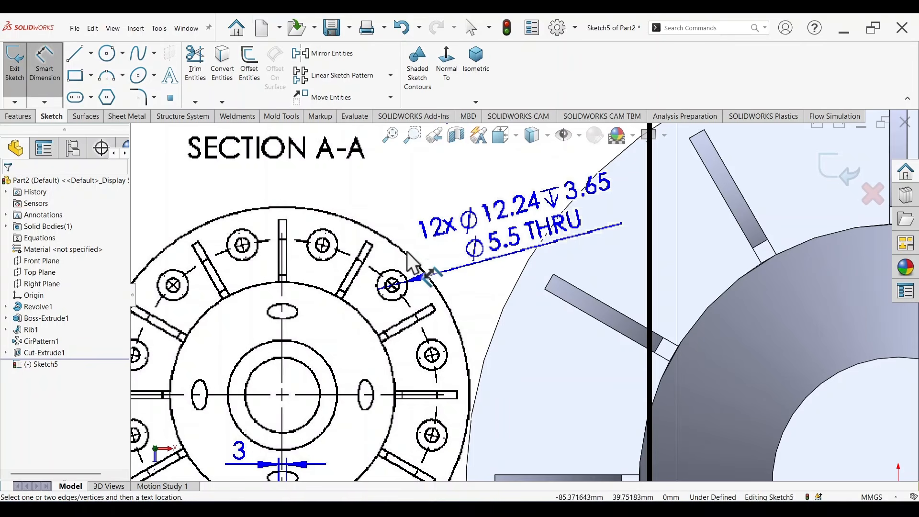
{"action": "scroll", "coordinate": [412, 235], "scroll_direction": "up", "scroll_amount": 4}
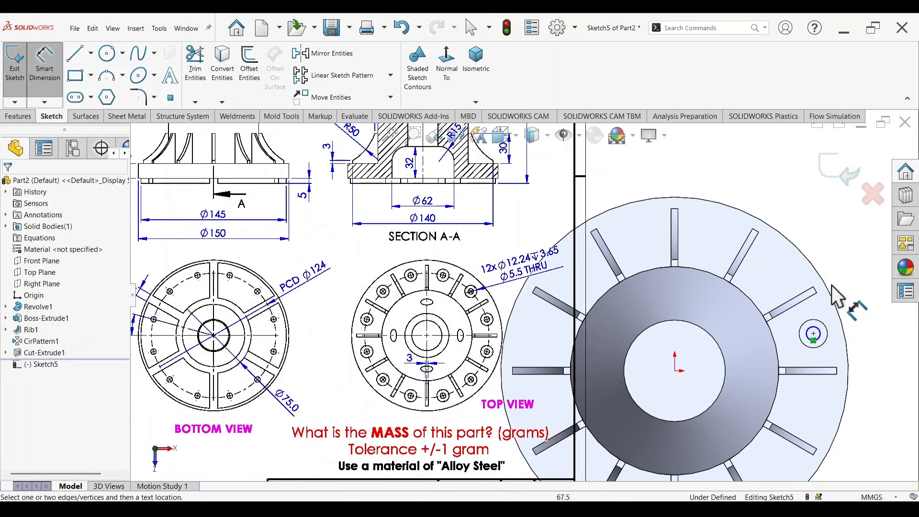
{"action": "scroll", "coordinate": [780, 319], "scroll_direction": "up", "scroll_amount": 2}
{"action": "scroll", "coordinate": [675, 318], "scroll_direction": "down", "scroll_amount": 4}
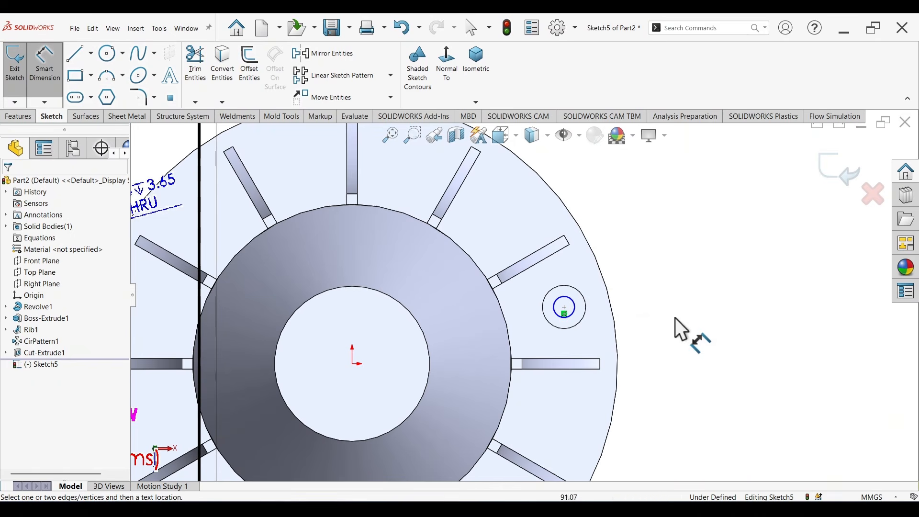
{"action": "left_click", "coordinate": [574, 303]}
{"action": "left_click", "coordinate": [668, 295]}
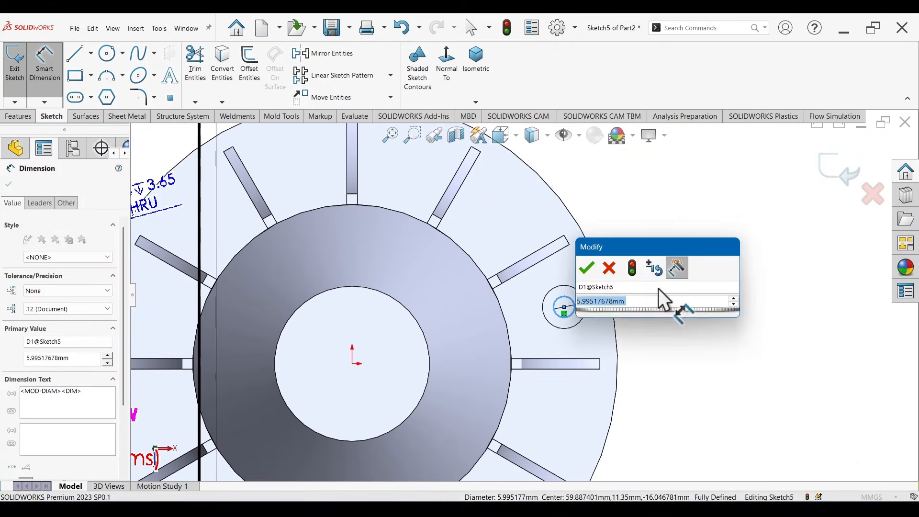
{"action": "type", "text": "5.5"}
{"action": "key", "text": "Return"}
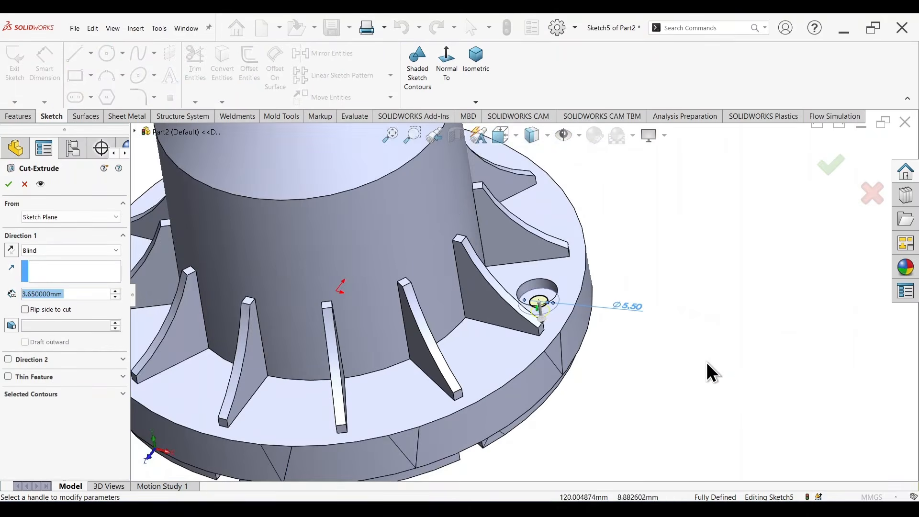
Extrude-cut the 5.5 mm circle through the flange with the Up To Next end condition
{"action": "right_click", "coordinate": [694, 359]}
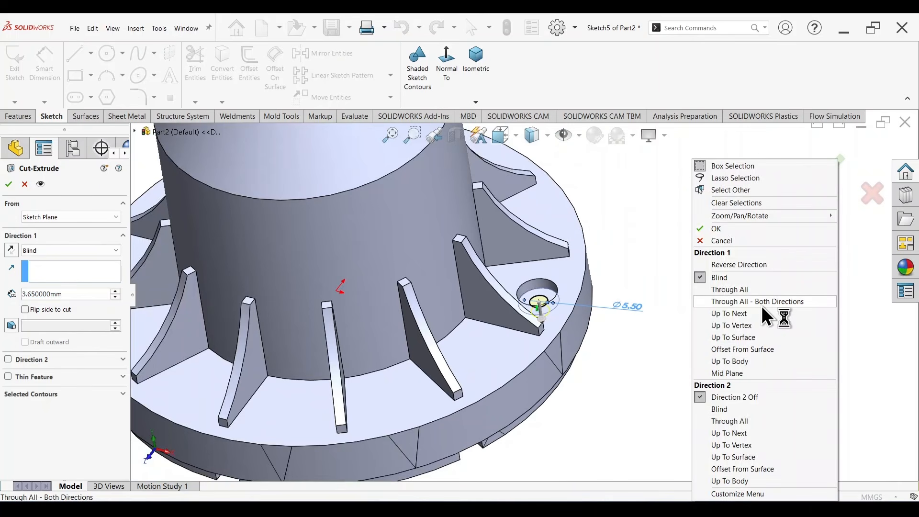
{"action": "left_click", "coordinate": [757, 315]}
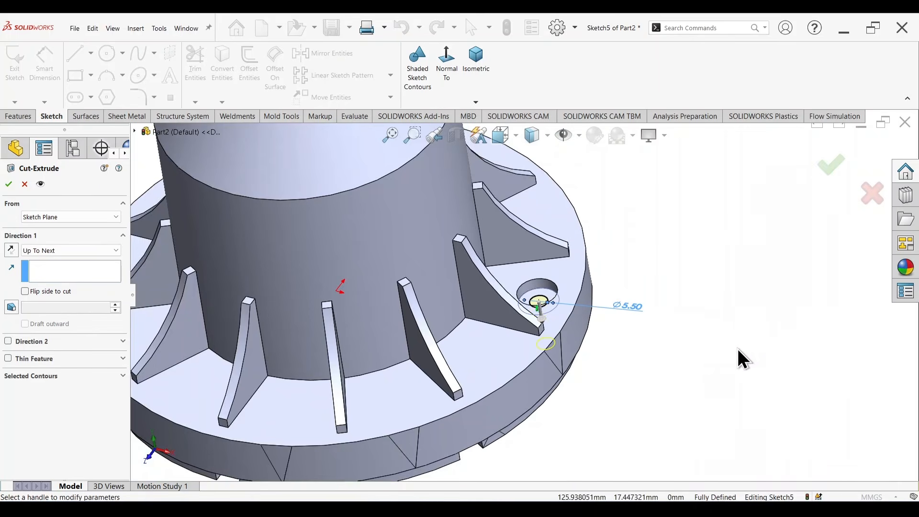
{"action": "left_click", "coordinate": [821, 171]}
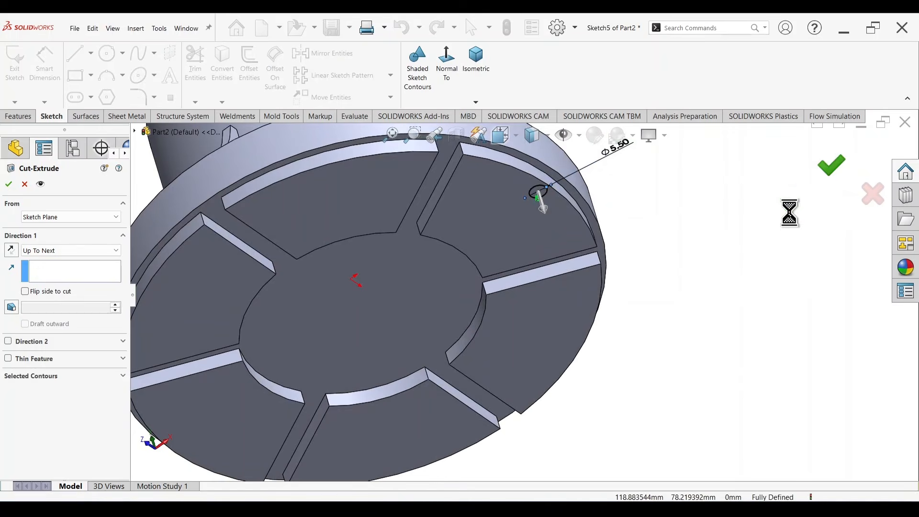
{"action": "middle_click_drag", "start_coordinate": [736, 217], "coordinate": [581, 318]}
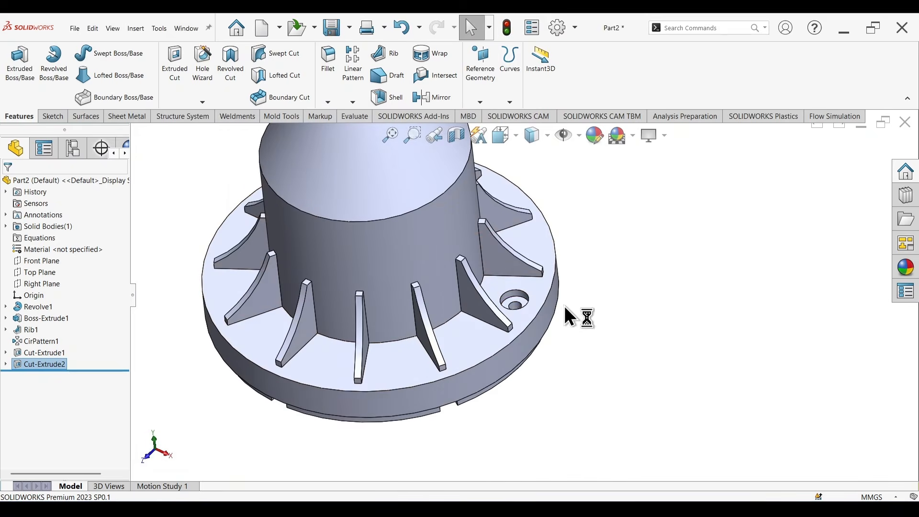
Circular-pattern the counterbore and through-hole cuts around the flange's circular edge with 12 equally spaced instances over 360°
{"action": "left_click", "coordinate": [355, 101]}
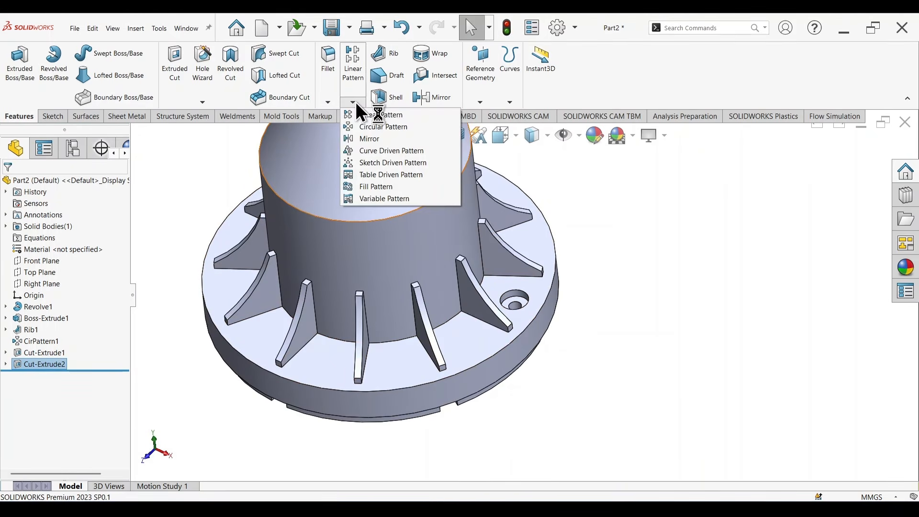
{"action": "left_click", "coordinate": [387, 127]}
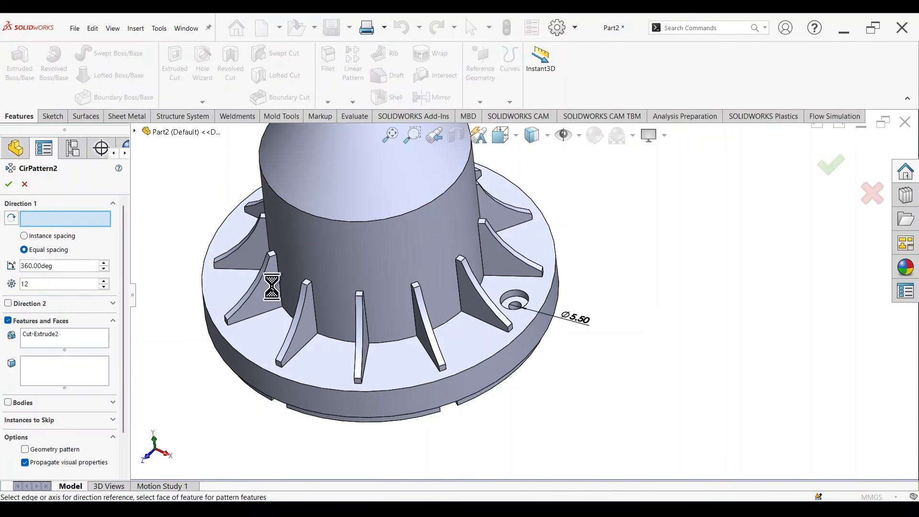
{"action": "left_click", "coordinate": [330, 389]}
{"action": "right_click", "coordinate": [58, 334]}
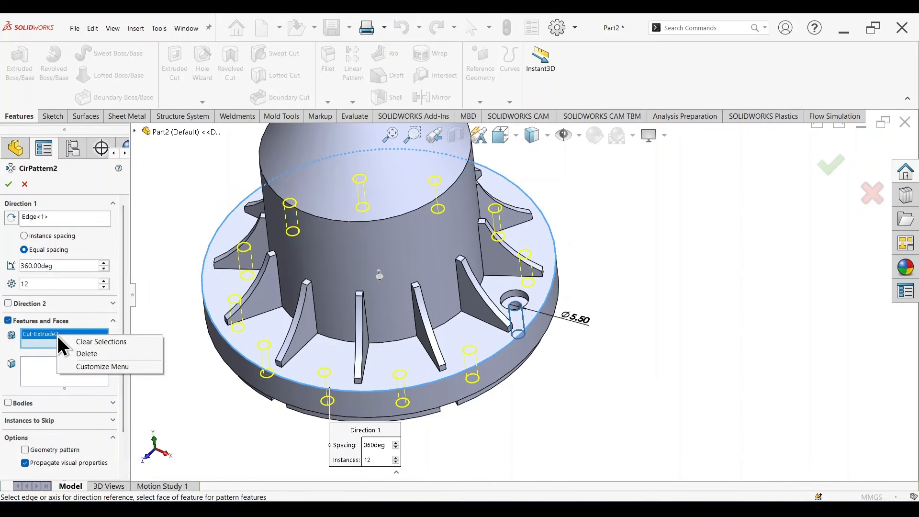
{"action": "left_click", "coordinate": [81, 339]}
{"action": "left_click", "coordinate": [134, 131]}
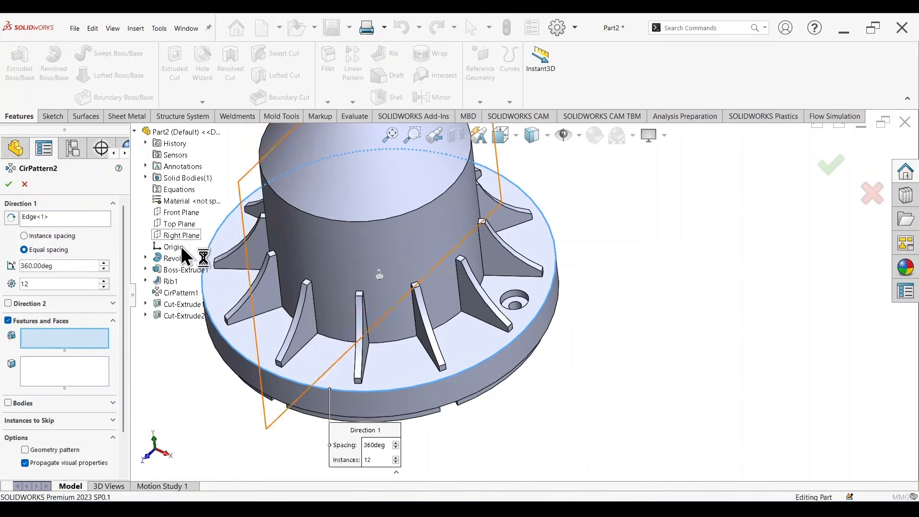
{"action": "left_click", "coordinate": [176, 304]}
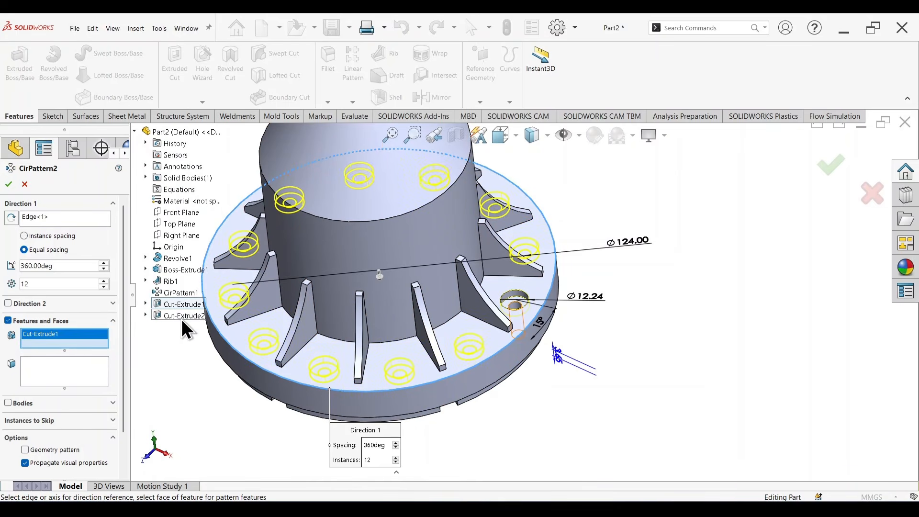
{"action": "left_click", "coordinate": [180, 319]}
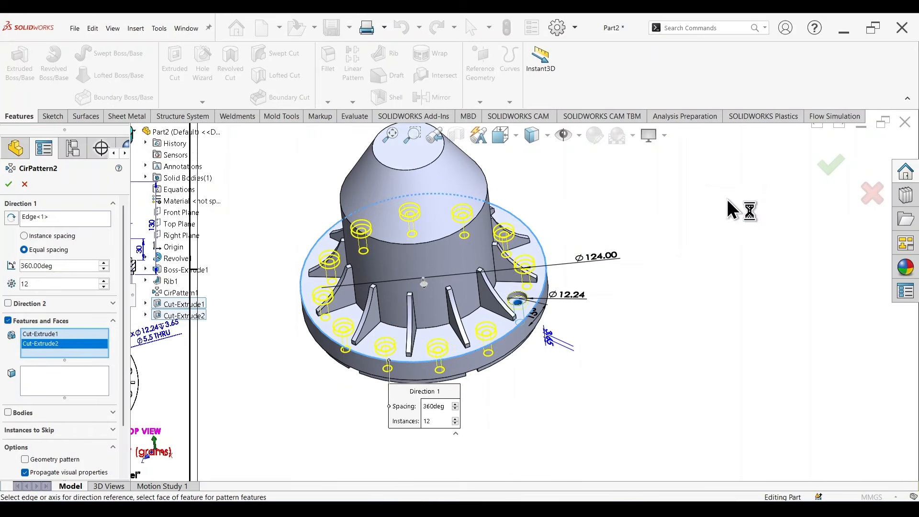
{"action": "left_click", "coordinate": [830, 169]}
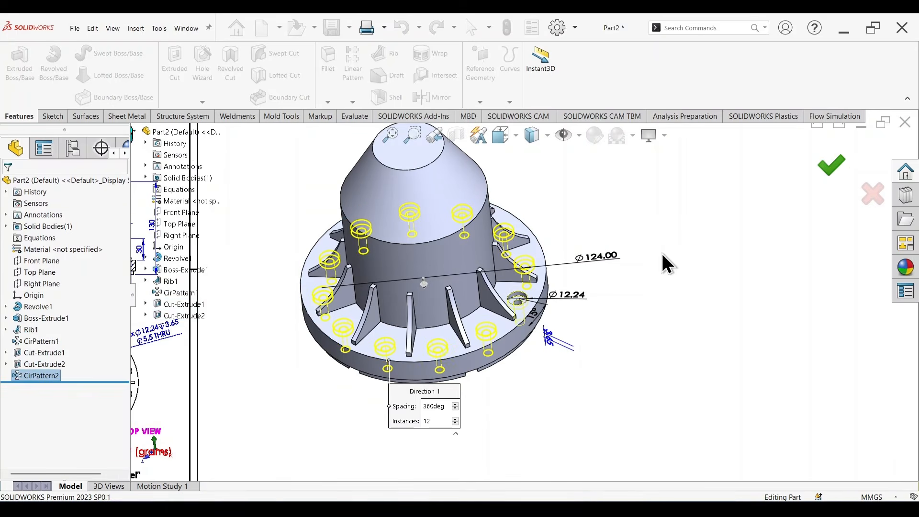
Inspect the patterned flange holes and examine the bore, base recess and angled hole dimensions in the drawing's Section A-A
{"action": "mouse_move", "coordinate": [661, 342]}
{"action": "middle_mouse_down"}
{"action": "mouse_move", "coordinate": [610, 335]}
{"action": "mouse_move", "coordinate": [623, 411]}
{"action": "mouse_move", "coordinate": [622, 379]}
{"action": "mouse_move", "coordinate": [661, 311]}
{"action": "mouse_move", "coordinate": [582, 437]}
{"action": "mouse_move", "coordinate": [640, 382]}
{"action": "mouse_move", "coordinate": [723, 201]}
{"action": "mouse_move", "coordinate": [653, 433]}
{"action": "mouse_move", "coordinate": [627, 302]}
{"action": "mouse_move", "coordinate": [634, 236]}
{"action": "mouse_move", "coordinate": [632, 303]}
{"action": "mouse_move", "coordinate": [623, 306]}
{"action": "middle_mouse_up"}
{"action": "scroll", "coordinate": [543, 300], "scroll_direction": "up", "scroll_amount": 1}
{"action": "scroll", "coordinate": [468, 273], "scroll_direction": "down", "scroll_amount": 4}
{"action": "scroll", "coordinate": [572, 353], "scroll_direction": "up", "scroll_amount": 3}
{"action": "scroll", "coordinate": [477, 286], "scroll_direction": "up", "scroll_amount": 3}
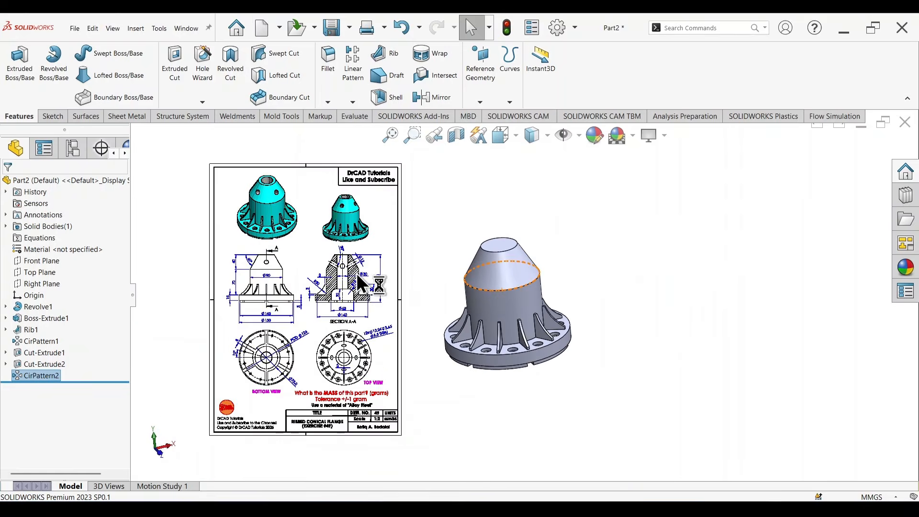
{"action": "scroll", "coordinate": [359, 291], "scroll_direction": "down", "scroll_amount": 5}
{"action": "scroll", "coordinate": [373, 294], "scroll_direction": "up", "scroll_amount": 4}
{"action": "scroll", "coordinate": [457, 271], "scroll_direction": "down", "scroll_amount": 5}
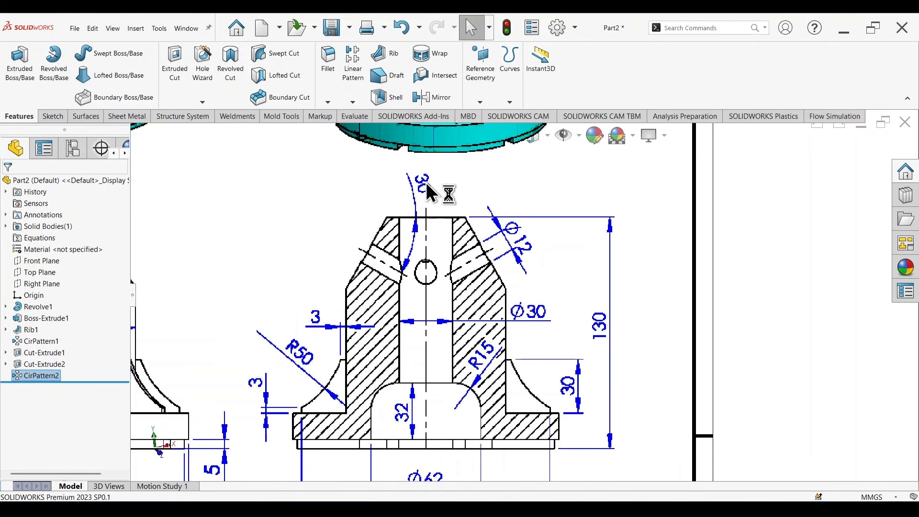
{"action": "scroll", "coordinate": [539, 302], "scroll_direction": "up", "scroll_amount": 4}
{"action": "scroll", "coordinate": [719, 345], "scroll_direction": "down", "scroll_amount": 1}
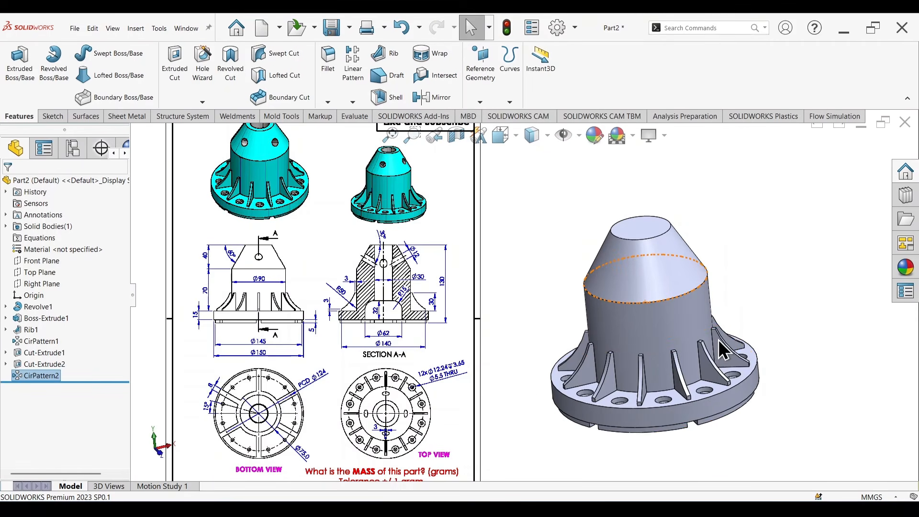
Start a sketch on the Front Plane and draw a 125 mm vertical centre line from the cone's top edge to the origin
{"action": "left_click", "coordinate": [48, 263]}
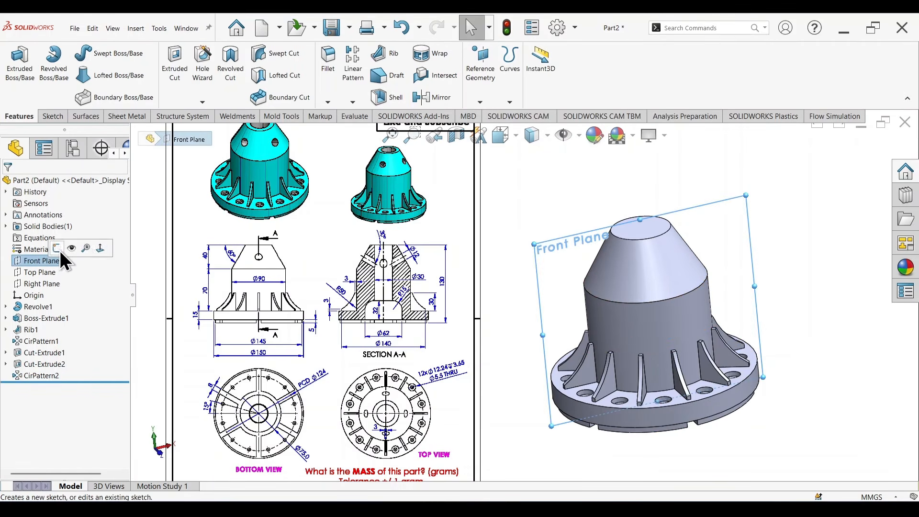
{"action": "left_click", "coordinate": [59, 251]}
{"action": "right_click_drag", "start_coordinate": [814, 411], "coordinate": [728, 407]}
{"action": "scroll", "coordinate": [701, 302], "scroll_direction": "down", "scroll_amount": 2}
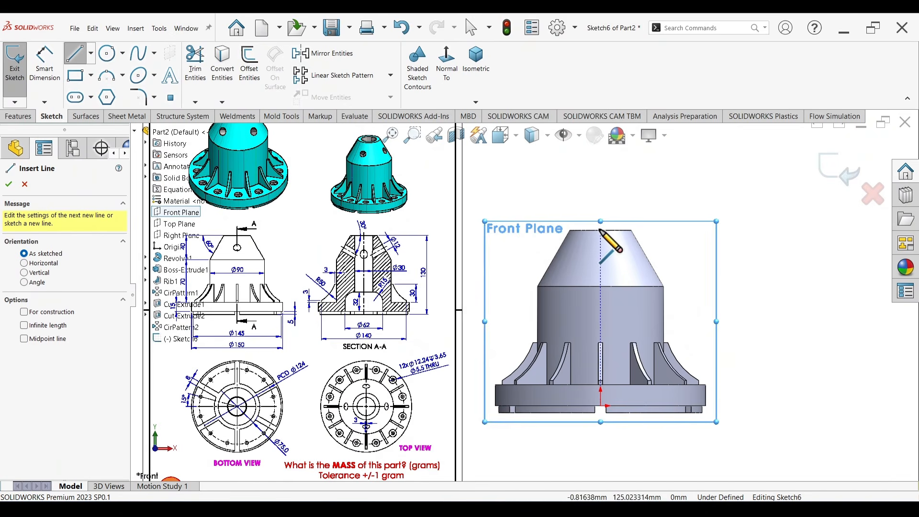
{"action": "left_click", "coordinate": [601, 230]}
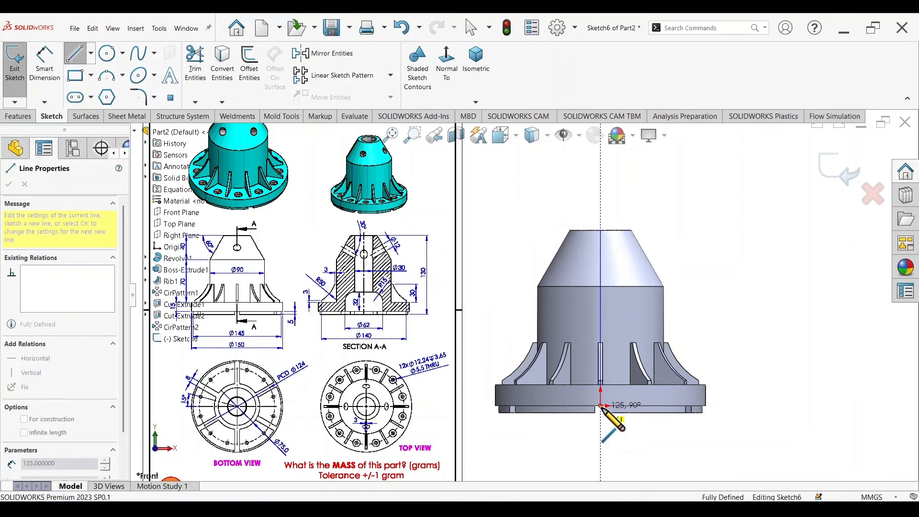
{"action": "left_click", "coordinate": [601, 406]}
{"action": "key", "text": "Escape"}
{"action": "scroll", "coordinate": [619, 406], "scroll_direction": "down", "scroll_amount": 5}
{"action": "scroll", "coordinate": [614, 346], "scroll_direction": "up", "scroll_amount": 5}
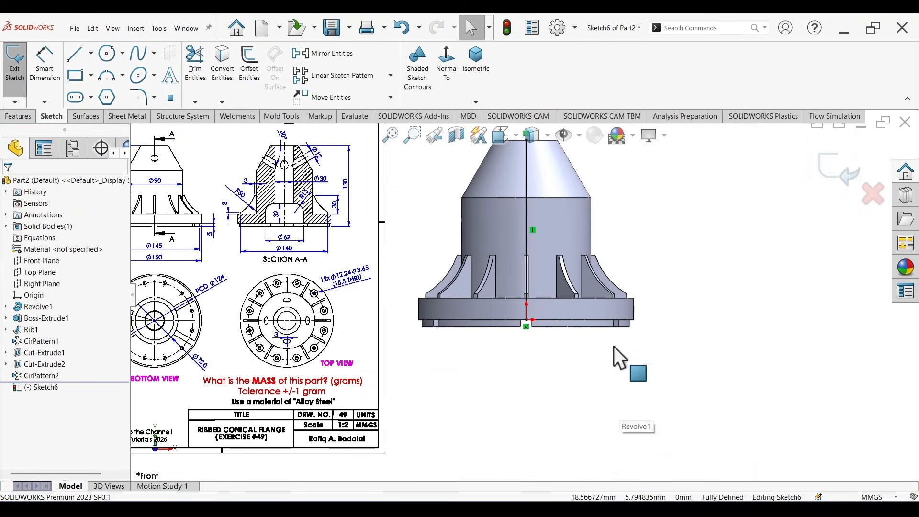
Sketch the bore outline with a line about 13 mm outward from the axis's top end and a vertical line down to rib height
{"action": "right_click_drag", "start_coordinate": [730, 254], "coordinate": [683, 260]}
{"action": "scroll", "coordinate": [607, 237], "scroll_direction": "up", "scroll_amount": 4}
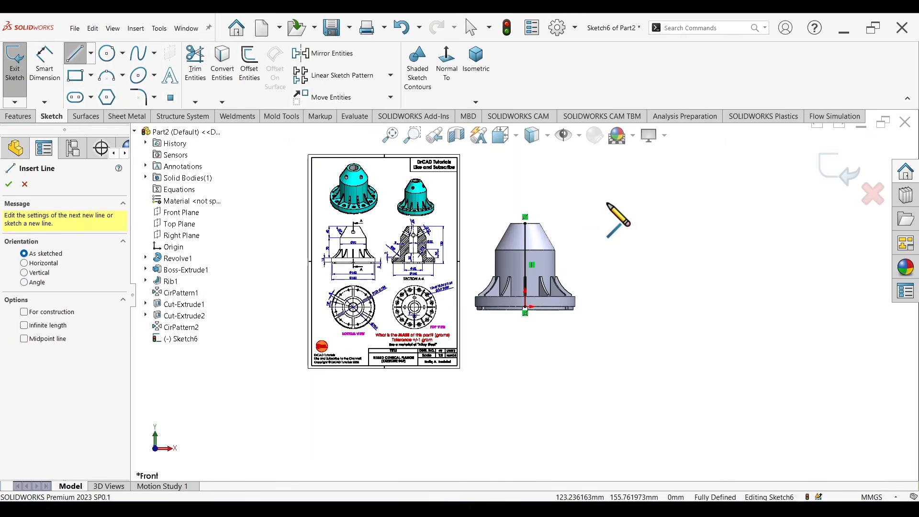
{"action": "scroll", "coordinate": [541, 211], "scroll_direction": "down", "scroll_amount": 5}
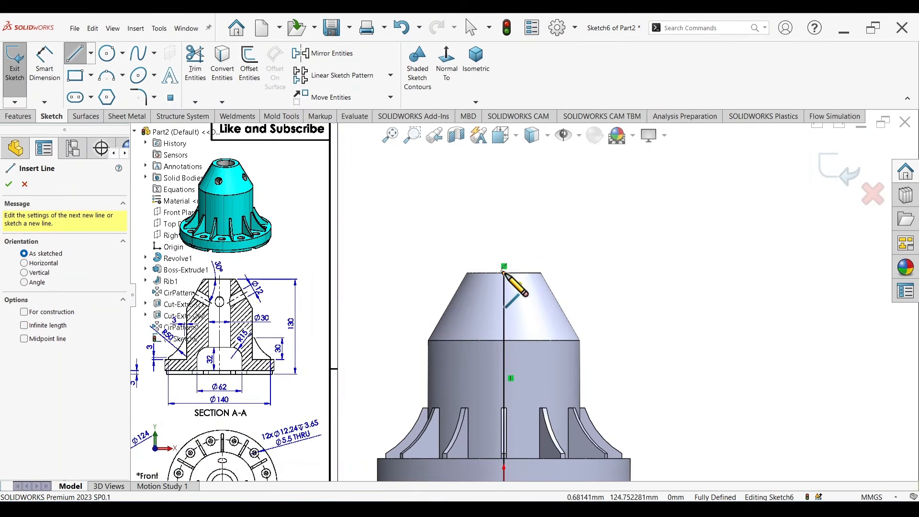
{"action": "left_click", "coordinate": [504, 273]}
{"action": "left_click", "coordinate": [527, 273]}
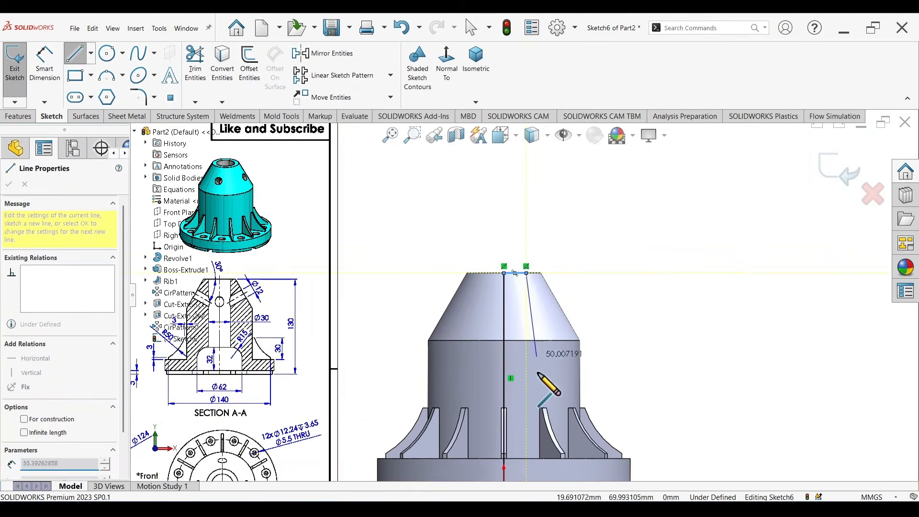
{"action": "left_click", "coordinate": [527, 418]}
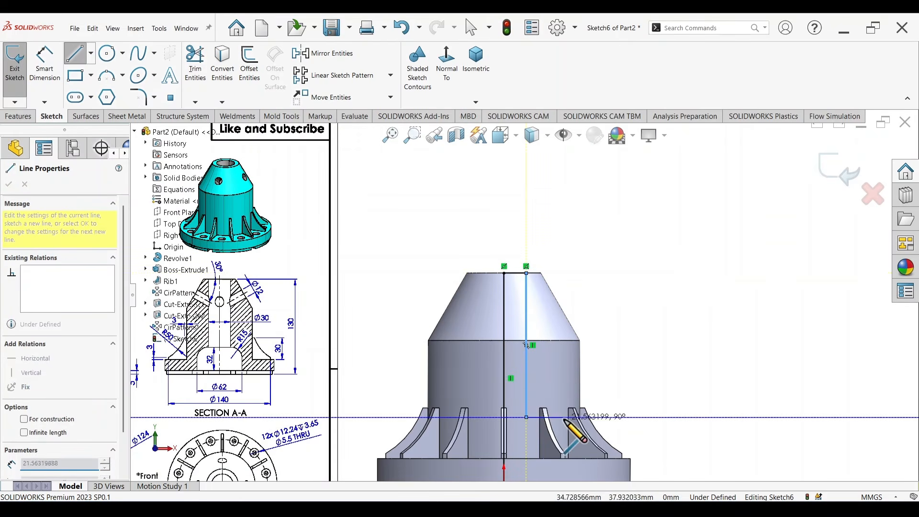
Try to complete the profile with a horizontal step about 19 mm long, a vertical line about 39 mm down and a line to the origin
{"action": "left_click", "coordinate": [559, 418]}
{"action": "scroll", "coordinate": [558, 412], "scroll_direction": "down", "scroll_amount": 4}
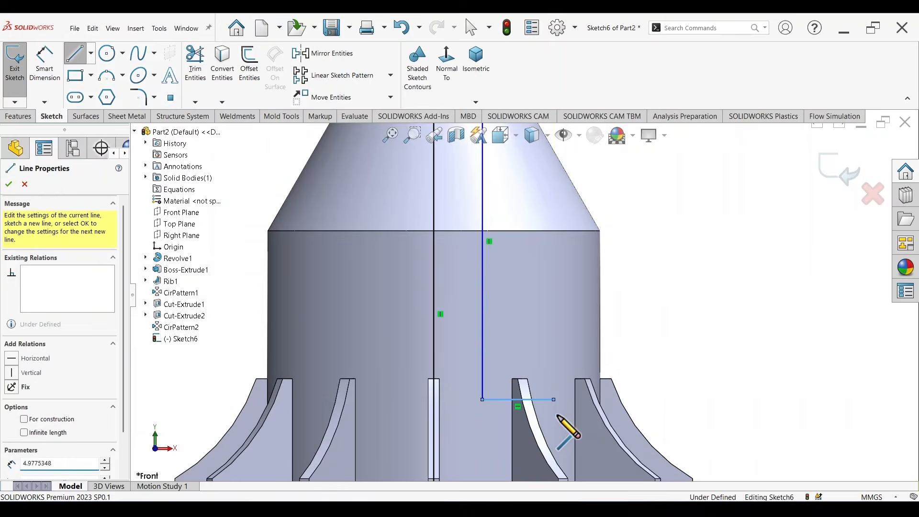
{"action": "scroll", "coordinate": [555, 393], "scroll_direction": "up", "scroll_amount": 4}
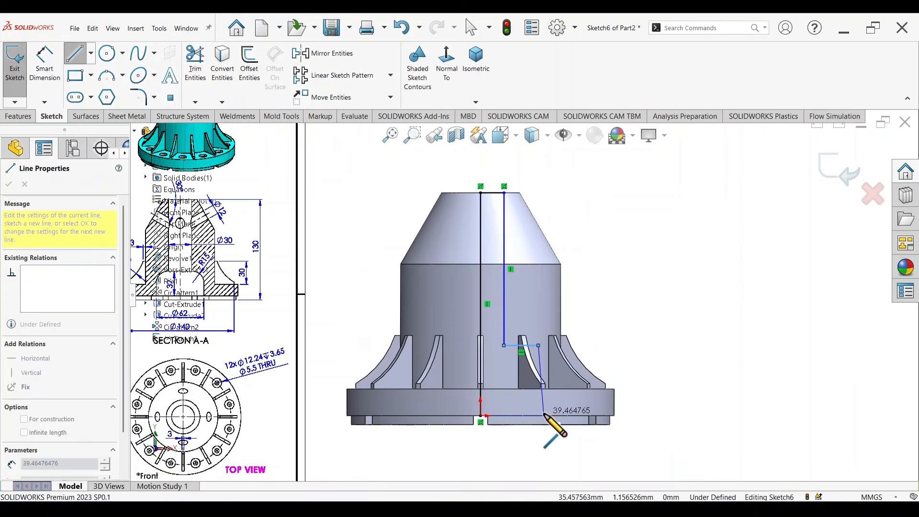
{"action": "left_click", "coordinate": [538, 416]}
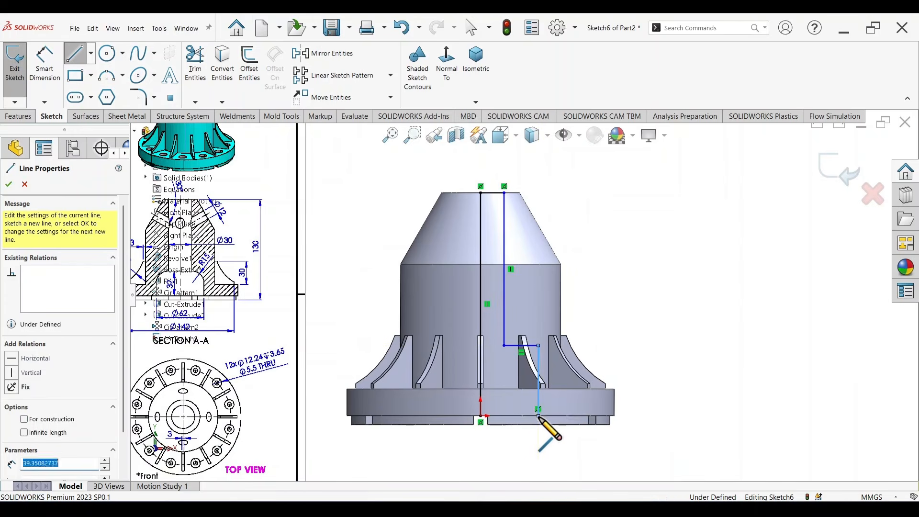
{"action": "left_click", "coordinate": [481, 417]}
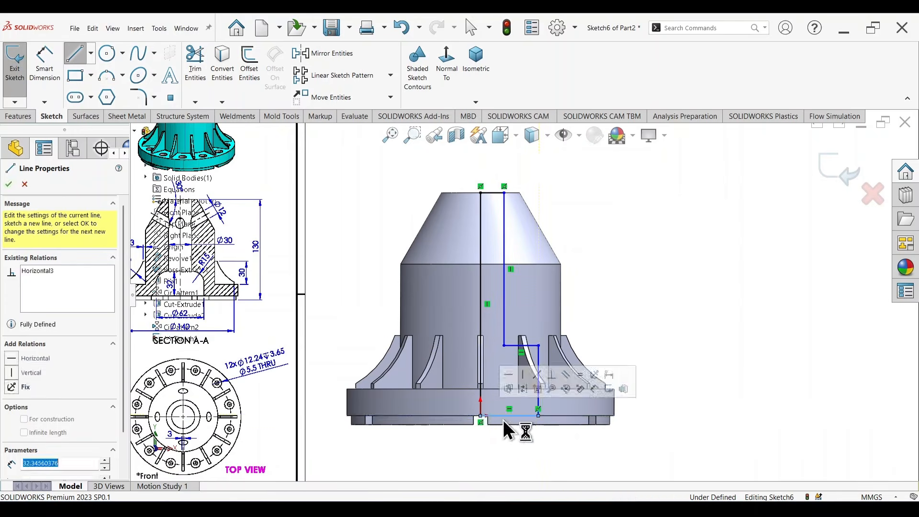
{"action": "key", "text": "Escape"}
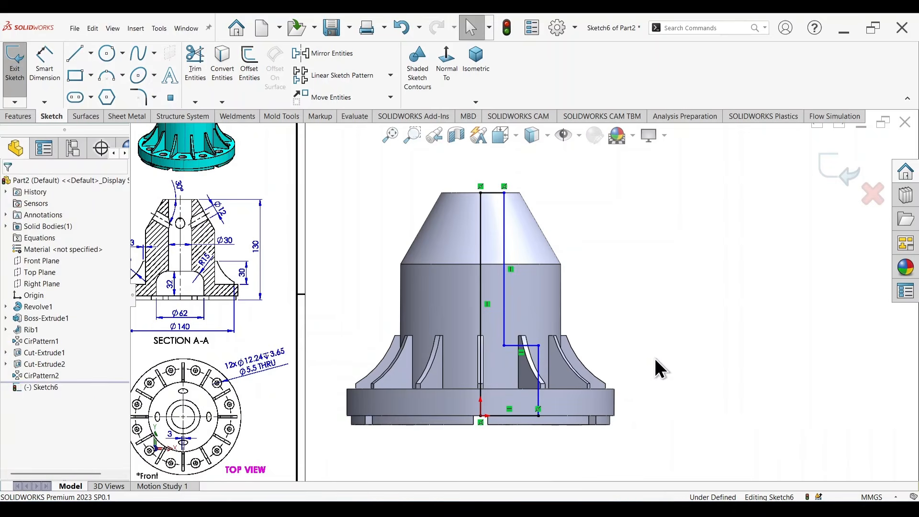
Undo the recess's vertical and base lines and delete the horizontal step line
{"action": "scroll", "coordinate": [540, 407], "scroll_direction": "down", "scroll_amount": 3}
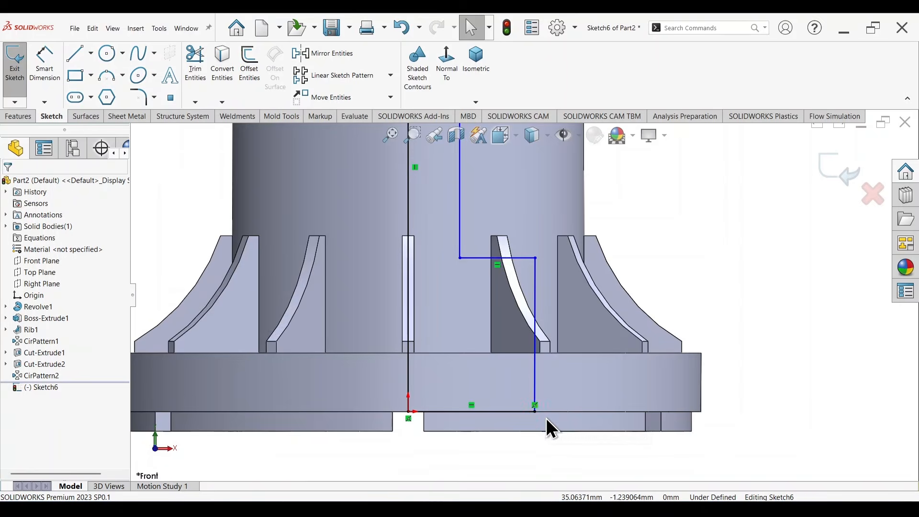
{"action": "left_click", "coordinate": [539, 403]}
{"action": "key", "text": "ctrl+z"}
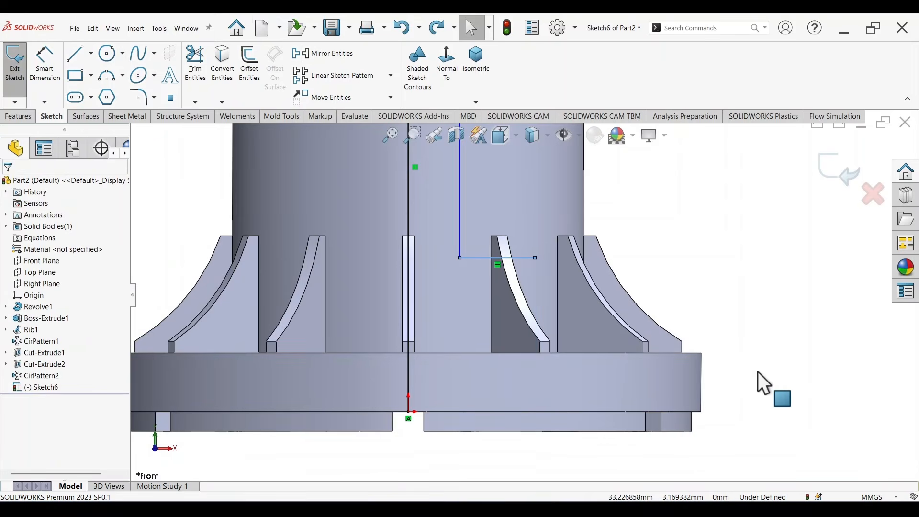
{"action": "key", "text": "l"}
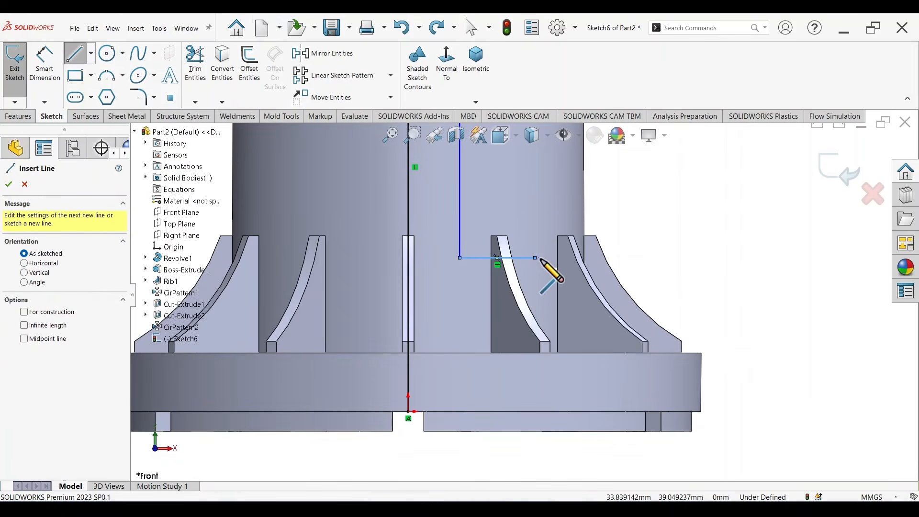
{"action": "key", "text": "Escape"}
{"action": "left_click", "coordinate": [529, 259]}
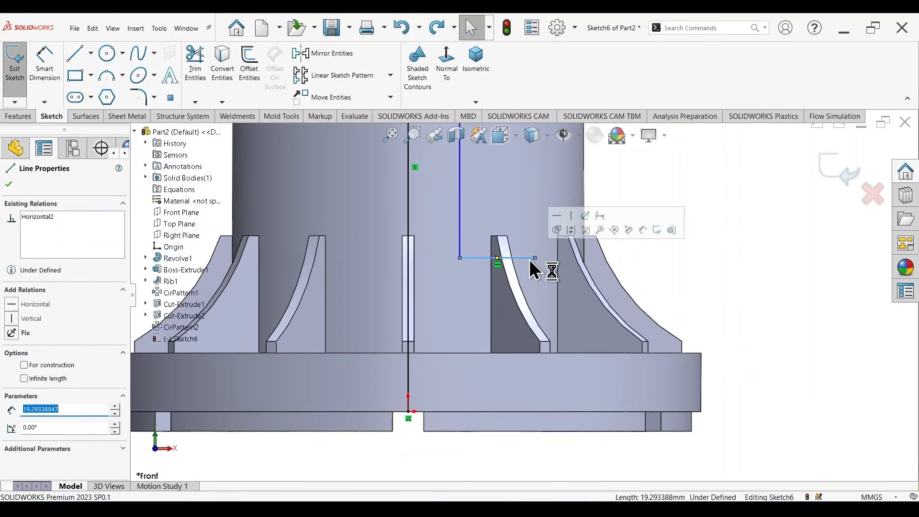
{"action": "key", "text": "Delete"}
Draw the base recess outline about 39 mm high from the bore line's lower end, closing with a base line about 30 mm long to the origin
{"action": "key", "text": "l"}
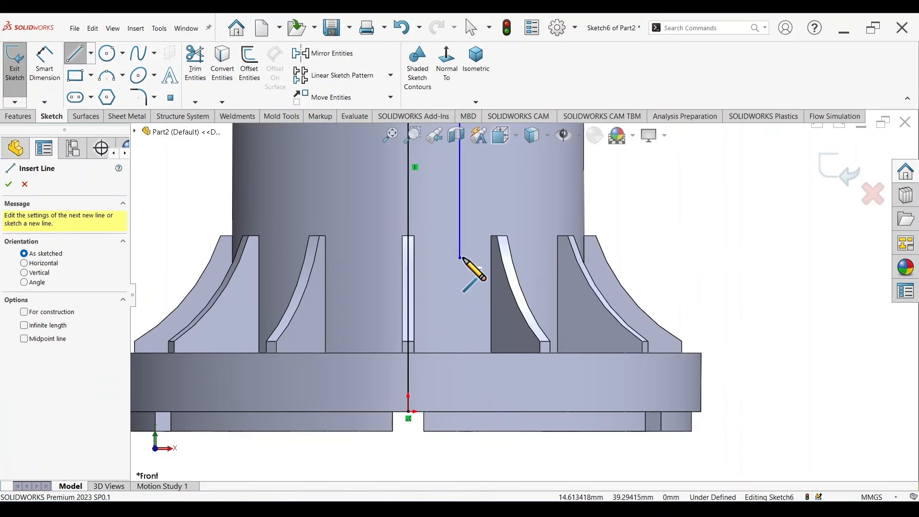
{"action": "left_click", "coordinate": [459, 258]}
{"action": "left_click", "coordinate": [526, 259]}
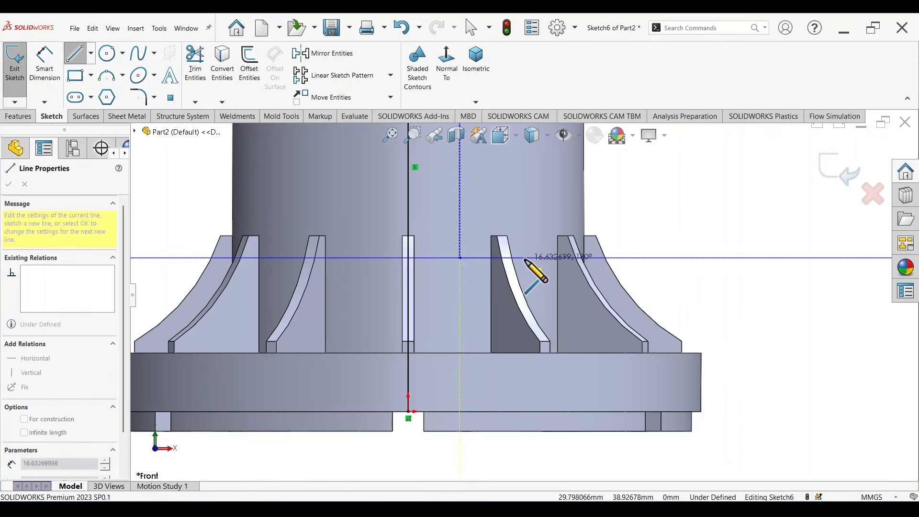
{"action": "left_click", "coordinate": [526, 411]}
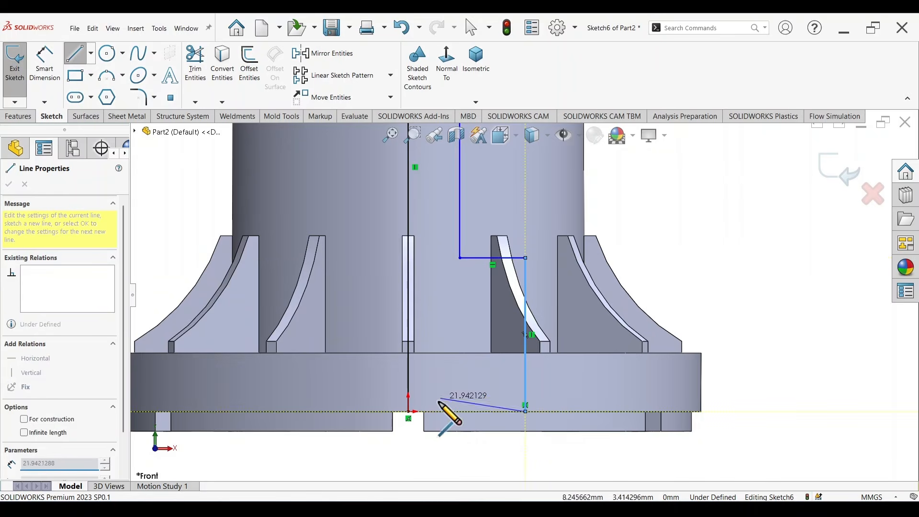
{"action": "left_click", "coordinate": [409, 412]}
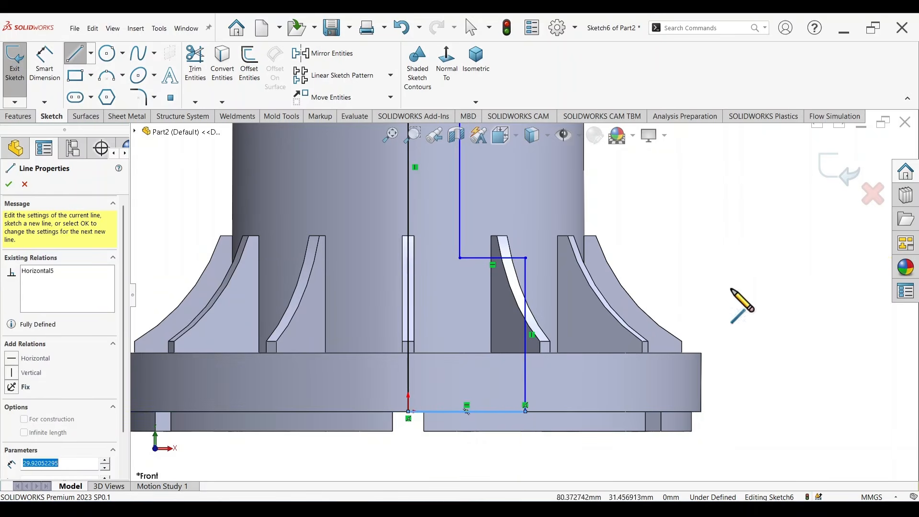
{"action": "key", "text": "Escape"}
Check the bore diameter in Section A-A and dimension the bore line 15 mm from the centre line
{"action": "right_click_drag", "start_coordinate": [779, 373], "coordinate": [776, 331]}
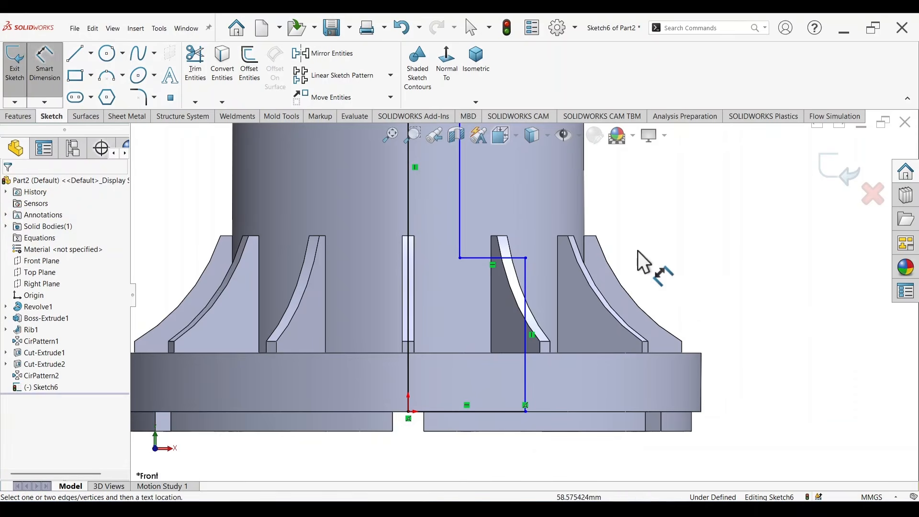
{"action": "scroll", "coordinate": [638, 251], "scroll_direction": "up", "scroll_amount": 5}
{"action": "scroll", "coordinate": [336, 237], "scroll_direction": "down", "scroll_amount": 5}
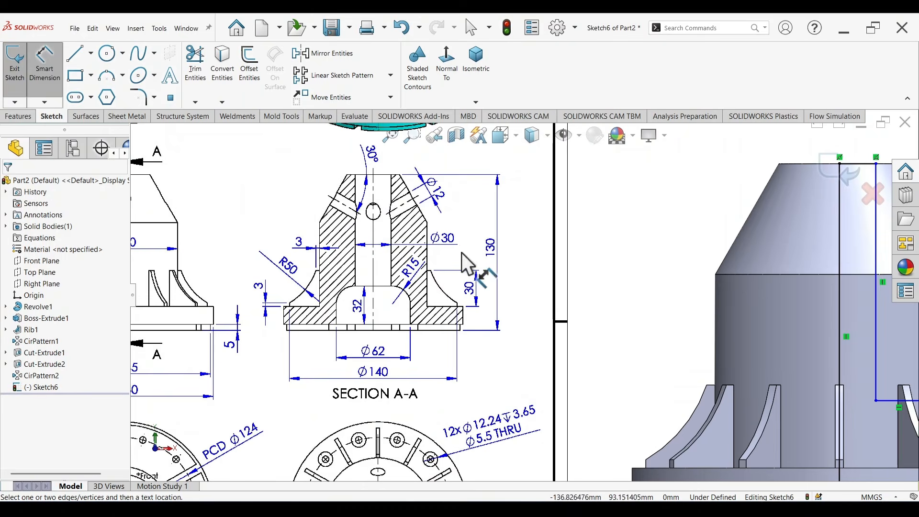
{"action": "scroll", "coordinate": [365, 240], "scroll_direction": "down", "scroll_amount": 3}
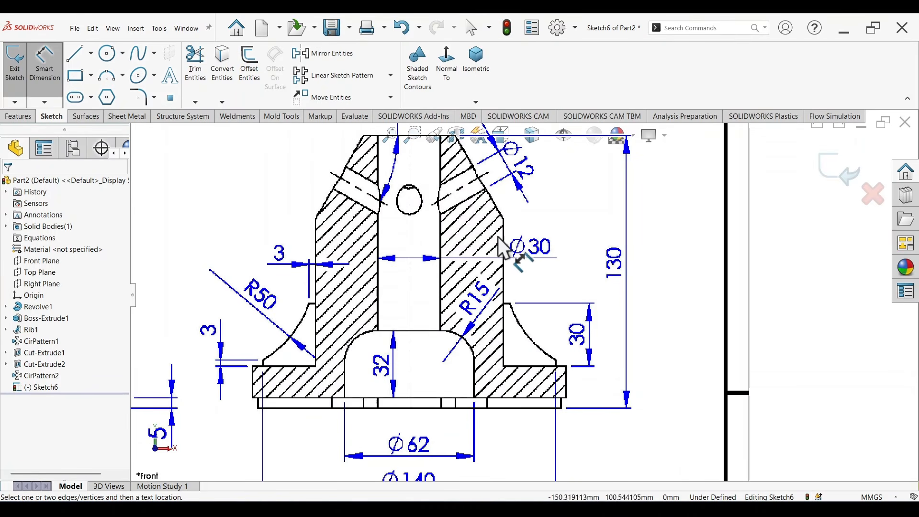
{"action": "scroll", "coordinate": [591, 267], "scroll_direction": "up", "scroll_amount": 5}
{"action": "scroll", "coordinate": [622, 282], "scroll_direction": "down", "scroll_amount": 4}
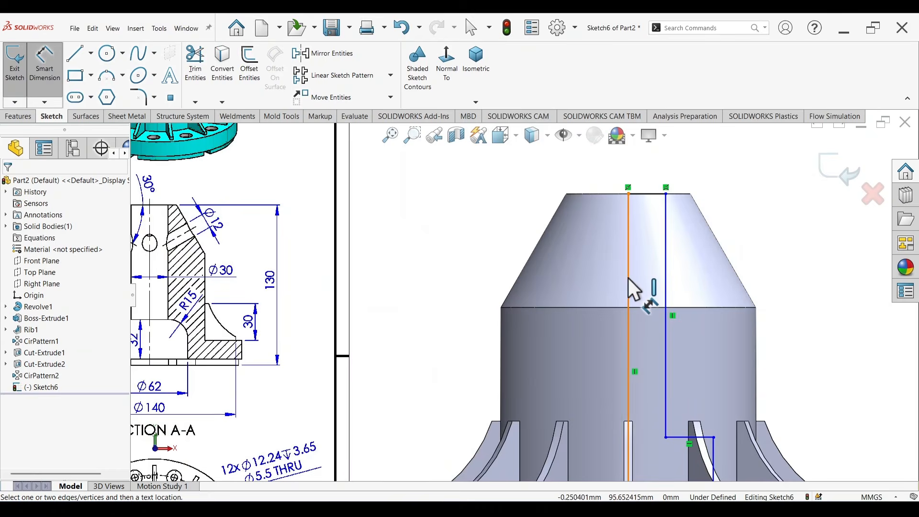
{"action": "left_click", "coordinate": [666, 288]}
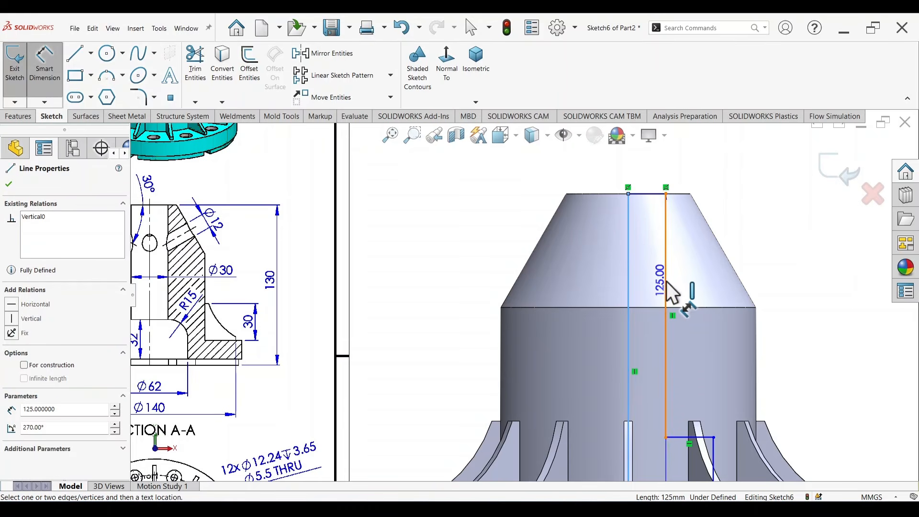
{"action": "left_click", "coordinate": [667, 281]}
{"action": "left_click", "coordinate": [791, 251]}
{"action": "type", "text": "15"}
{"action": "key", "text": "Return"}
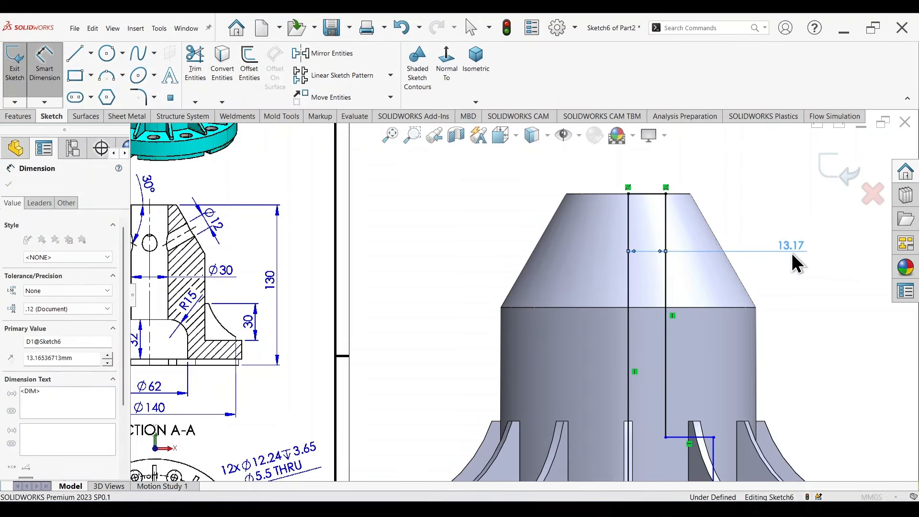
Check the recess height in Section A-A and dimension the horizontal step line 32 mm above the base line
{"action": "scroll", "coordinate": [515, 348], "scroll_direction": "up", "scroll_amount": 4}
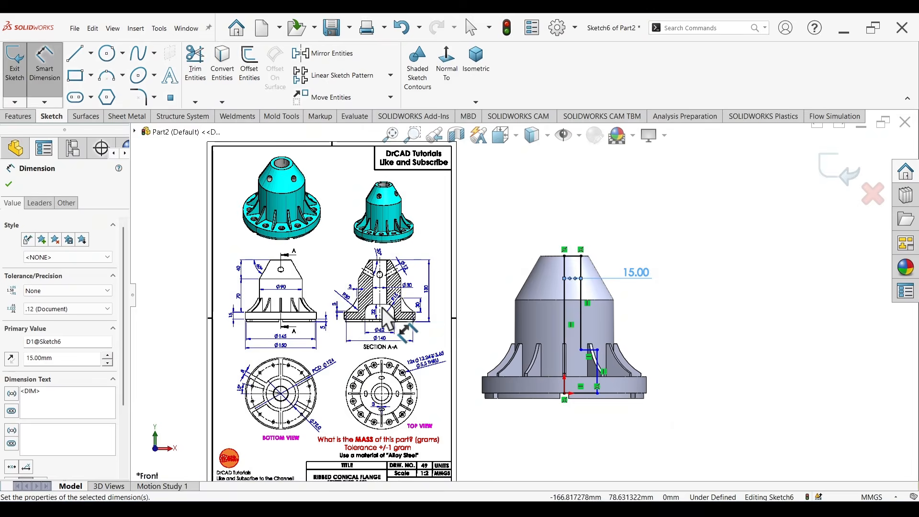
{"action": "scroll", "coordinate": [387, 318], "scroll_direction": "down", "scroll_amount": 3}
{"action": "scroll", "coordinate": [622, 345], "scroll_direction": "up", "scroll_amount": 3}
{"action": "scroll", "coordinate": [723, 352], "scroll_direction": "down", "scroll_amount": 2}
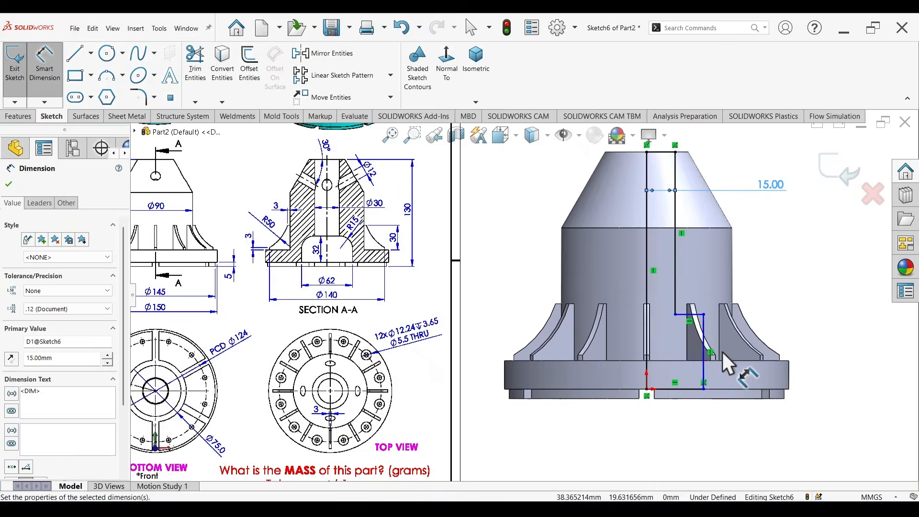
{"action": "scroll", "coordinate": [723, 352], "scroll_direction": "down", "scroll_amount": 2}
{"action": "left_click", "coordinate": [671, 394]}
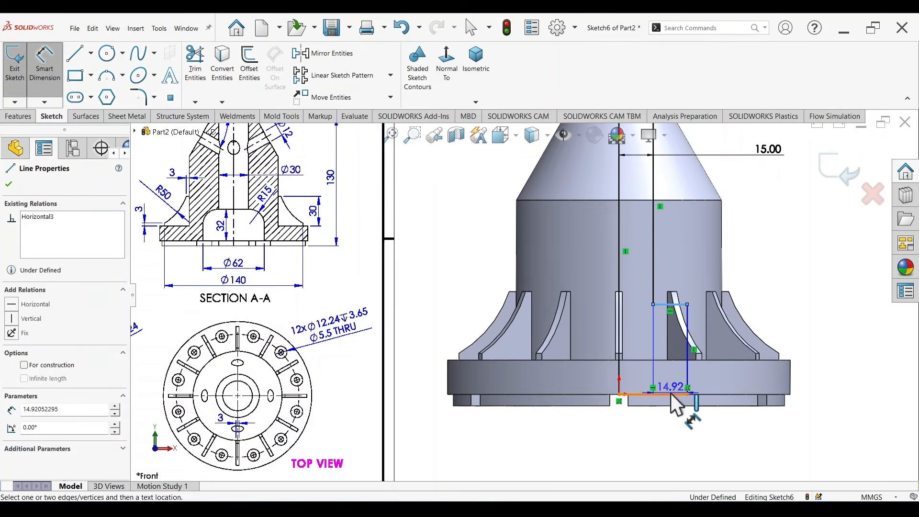
{"action": "left_click", "coordinate": [671, 395]}
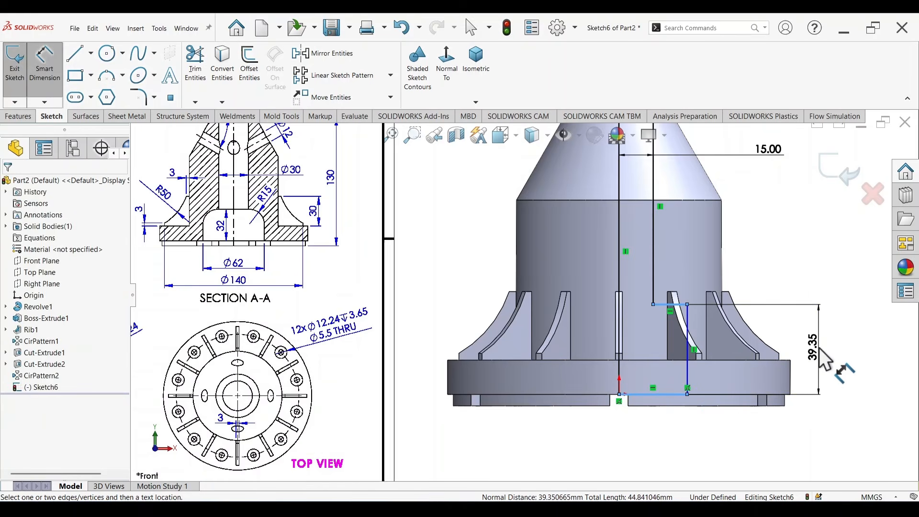
{"action": "left_click", "coordinate": [824, 359]}
{"action": "type", "text": "32"}
{"action": "key", "text": "Return"}
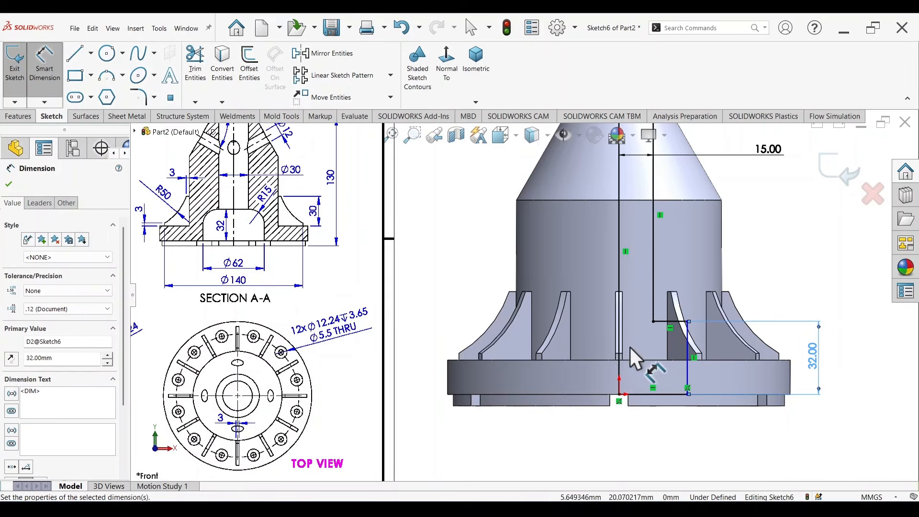
Dimension the base recess's vertical line 31 mm (62/2) from the centre line
{"action": "left_click", "coordinate": [620, 244]}
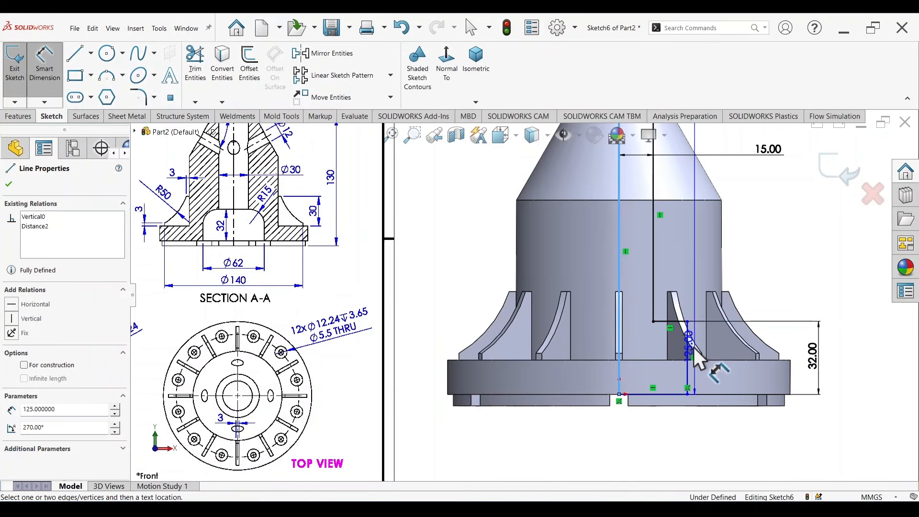
{"action": "left_click", "coordinate": [688, 350]}
{"action": "left_click", "coordinate": [665, 434]}
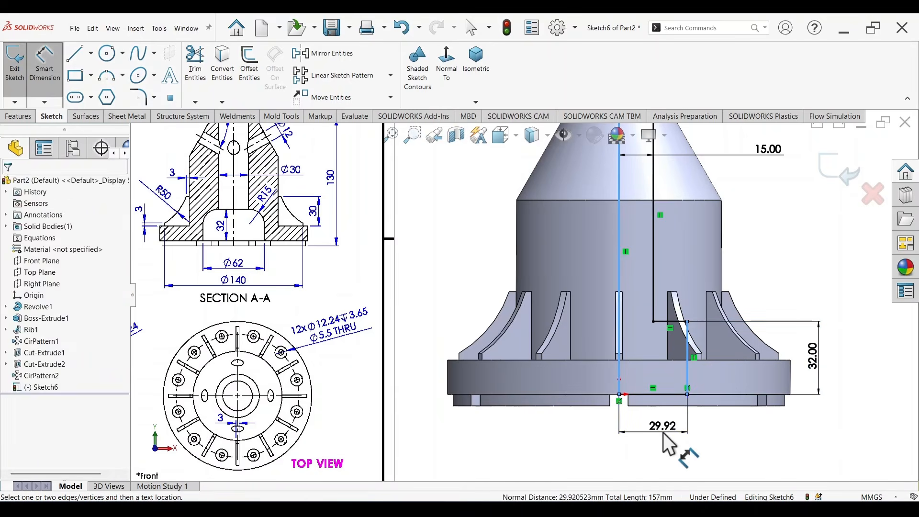
{"action": "type", "text": "62/2"}
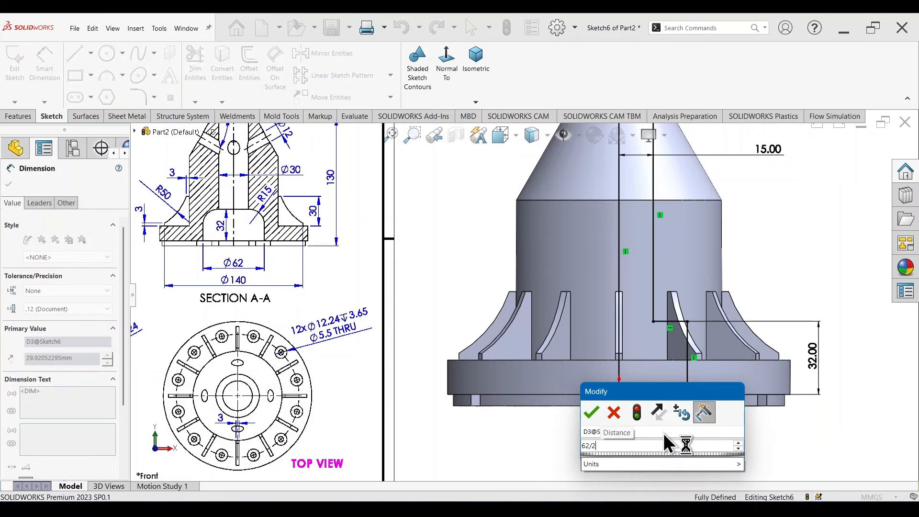
{"action": "key", "text": "Return"}
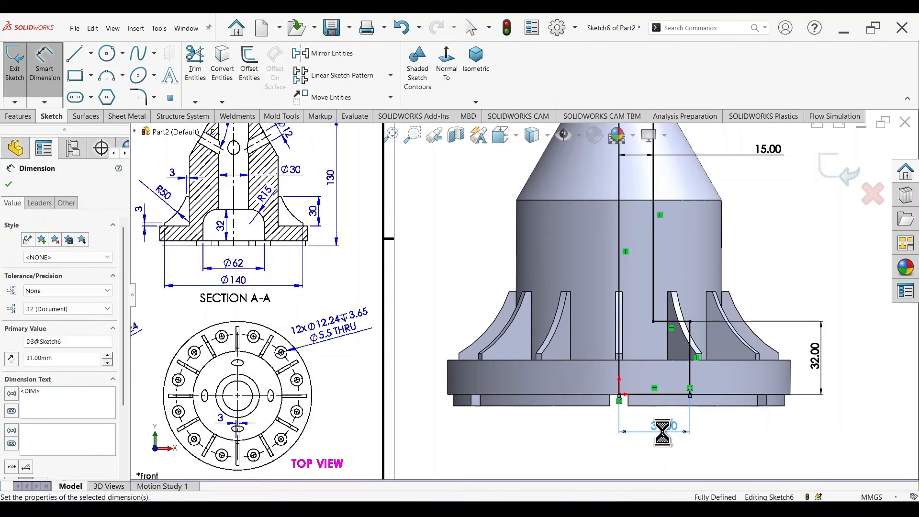
{"action": "scroll", "coordinate": [621, 333], "scroll_direction": "up", "scroll_amount": 2}
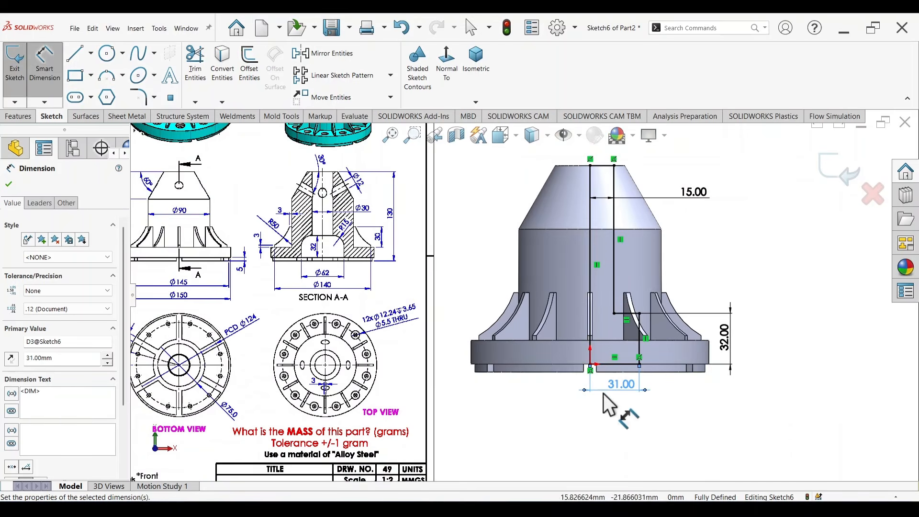
Check the recess corner radius in Section A-A and apply a 15 mm sketch fillet to the recess profile's upper outer corner
{"action": "scroll", "coordinate": [300, 237], "scroll_direction": "down", "scroll_amount": 2}
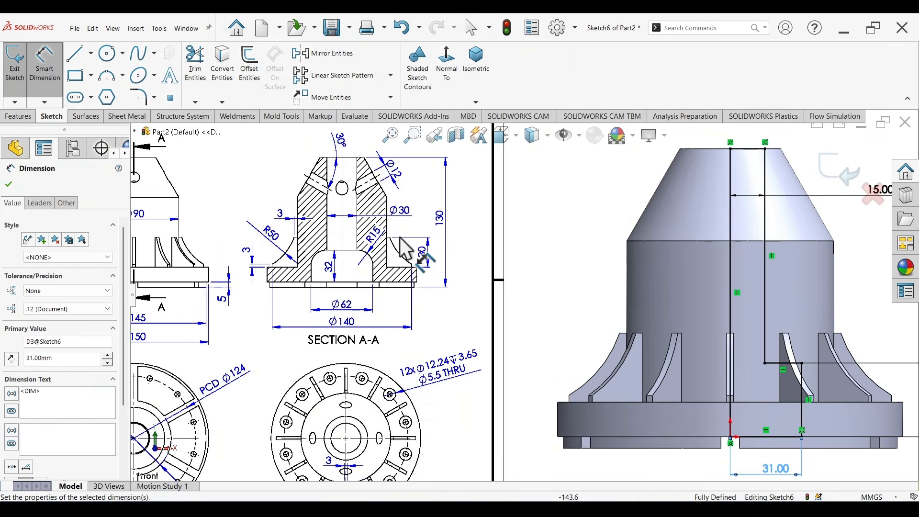
{"action": "scroll", "coordinate": [719, 310], "scroll_direction": "up", "scroll_amount": 3}
{"action": "scroll", "coordinate": [750, 291], "scroll_direction": "down", "scroll_amount": 2}
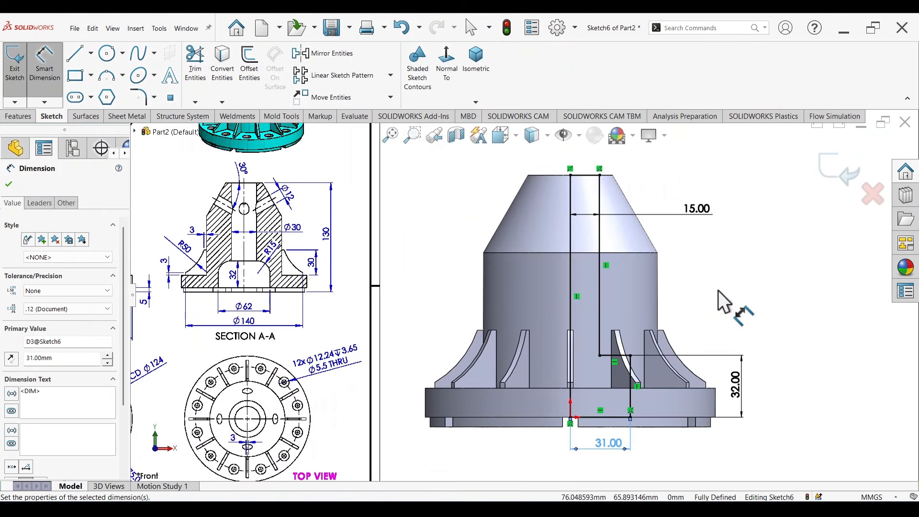
{"action": "left_click", "coordinate": [139, 98]}
{"action": "scroll", "coordinate": [274, 306], "scroll_direction": "down", "scroll_amount": 3}
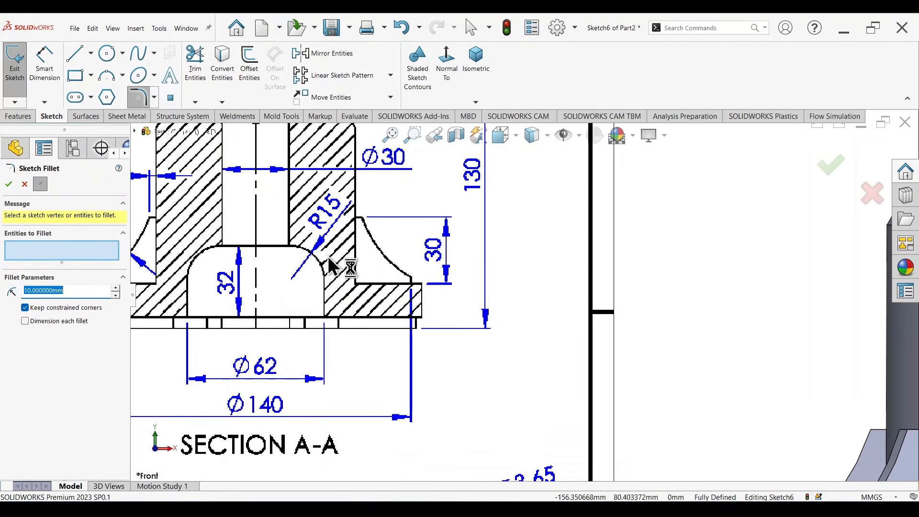
{"action": "scroll", "coordinate": [472, 297], "scroll_direction": "up", "scroll_amount": 6}
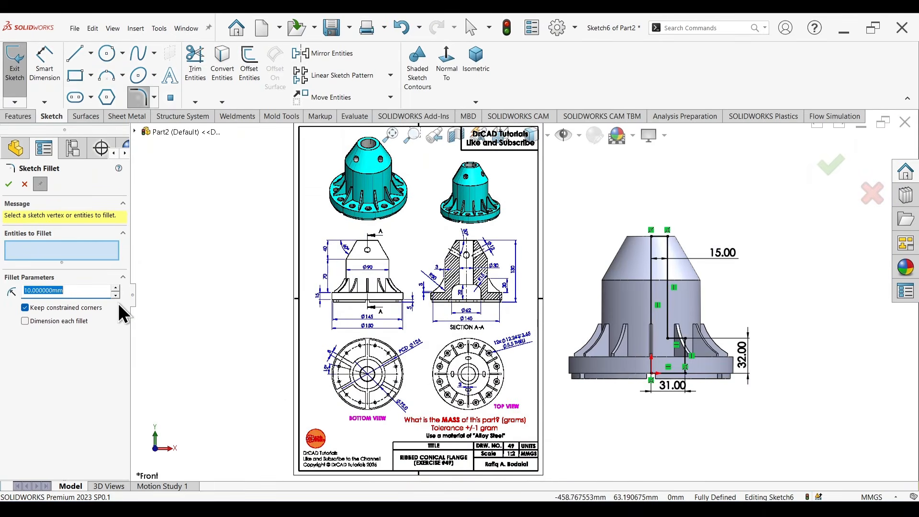
{"action": "type", "text": "15"}
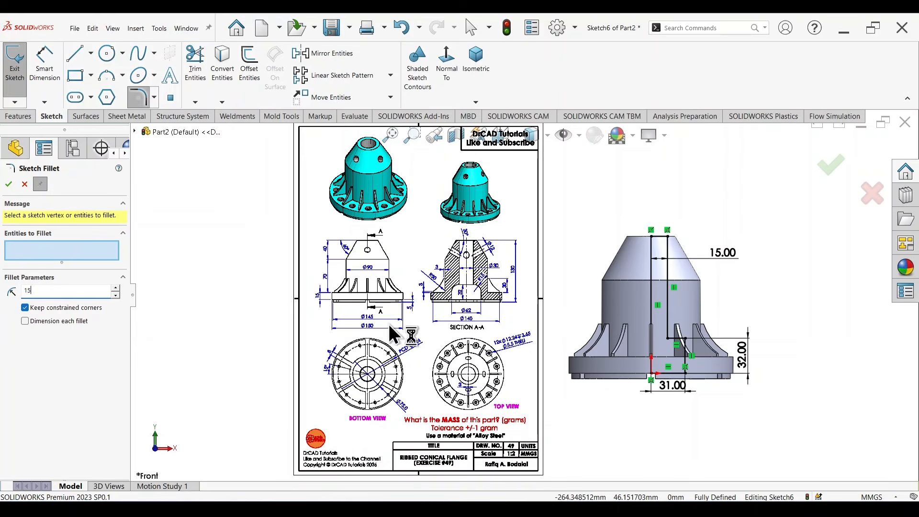
{"action": "scroll", "coordinate": [670, 340], "scroll_direction": "down", "scroll_amount": 6}
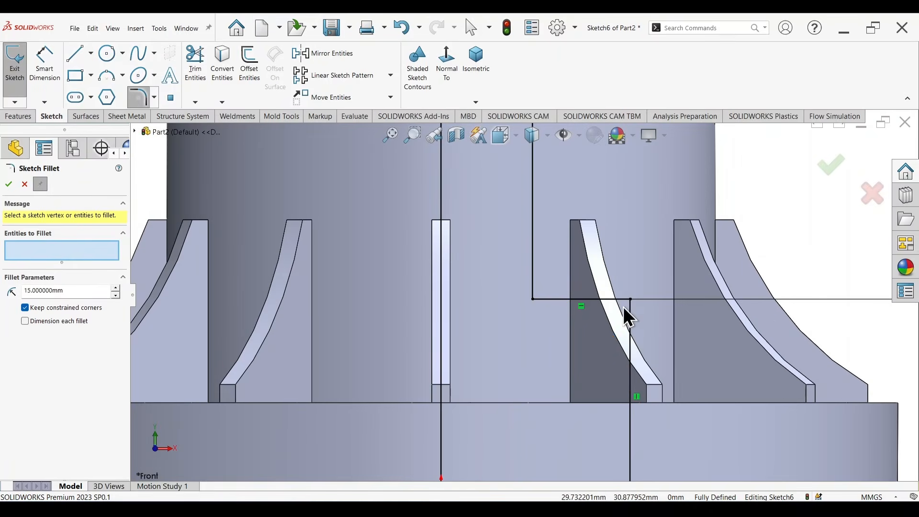
{"action": "left_click", "coordinate": [630, 300]}
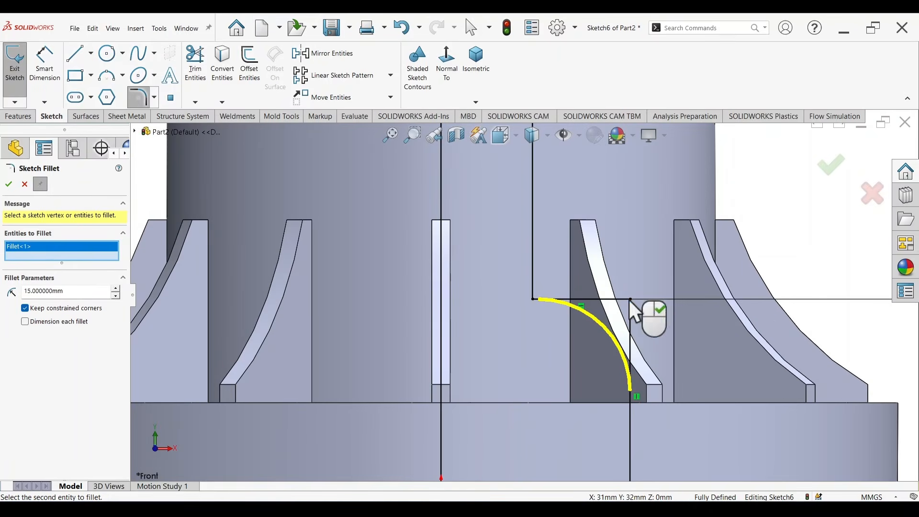
{"action": "left_click", "coordinate": [823, 168]}
{"action": "scroll", "coordinate": [545, 277], "scroll_direction": "up", "scroll_amount": 6}
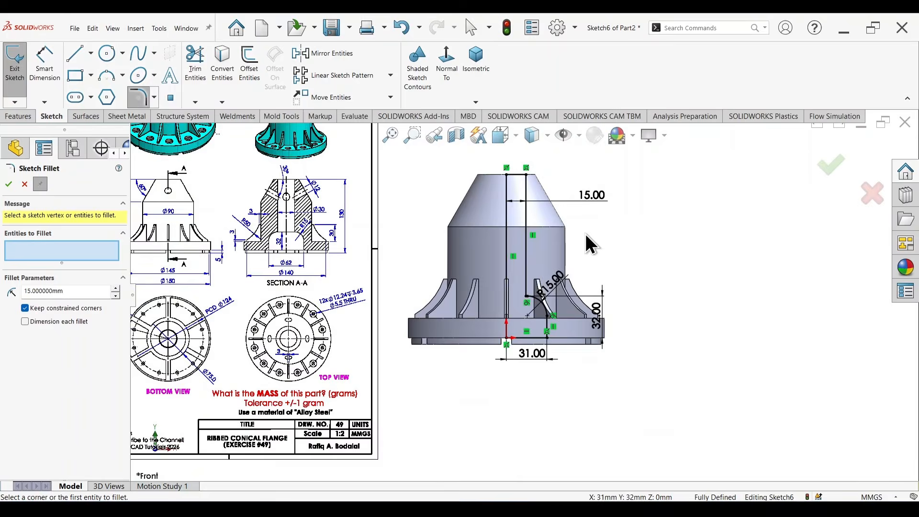
{"action": "scroll", "coordinate": [586, 235], "scroll_direction": "down", "scroll_amount": 2}
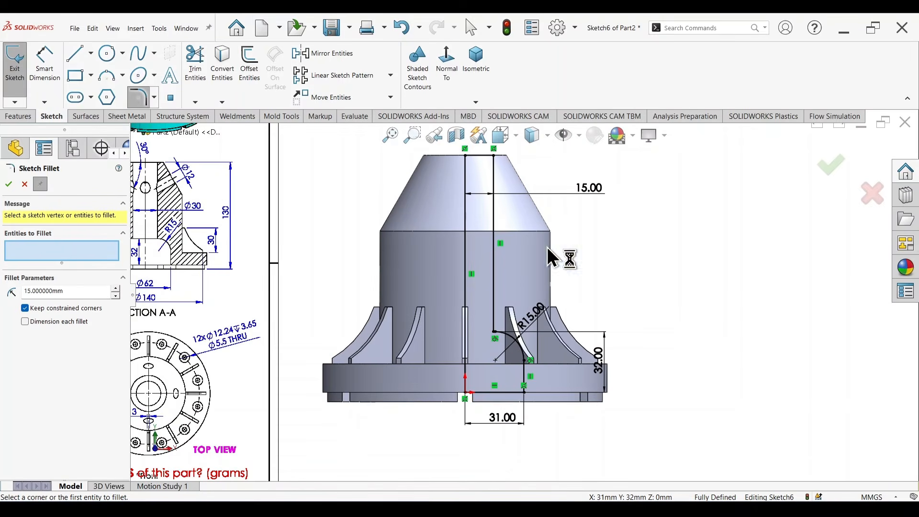
{"action": "left_click", "coordinate": [830, 168]}
Cut the bore and recess with a 360-degree Revolved Cut of the profile about the vertical centre line
{"action": "key", "text": "s"}
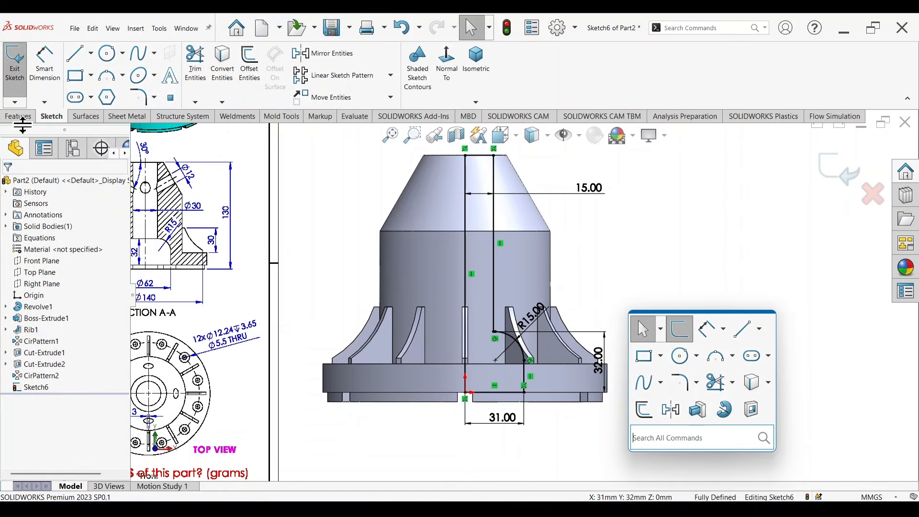
{"action": "left_click", "coordinate": [10, 117]}
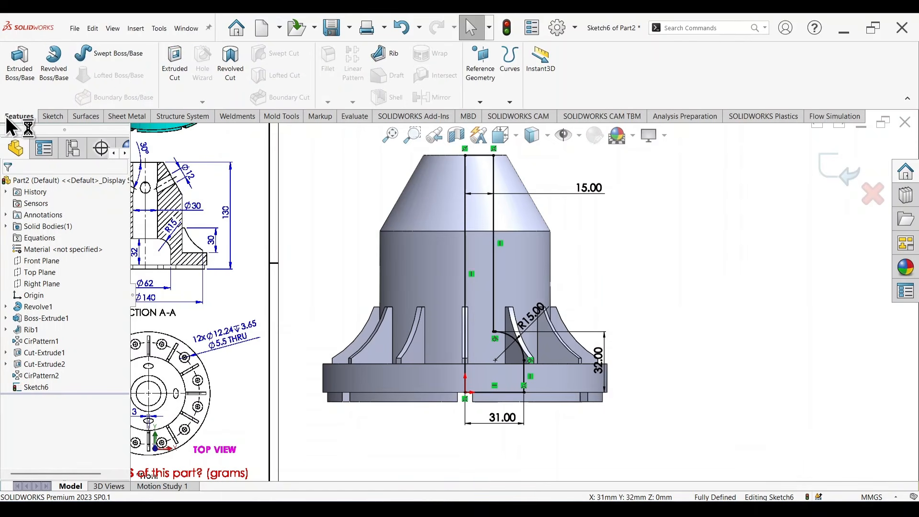
{"action": "left_click", "coordinate": [231, 63]}
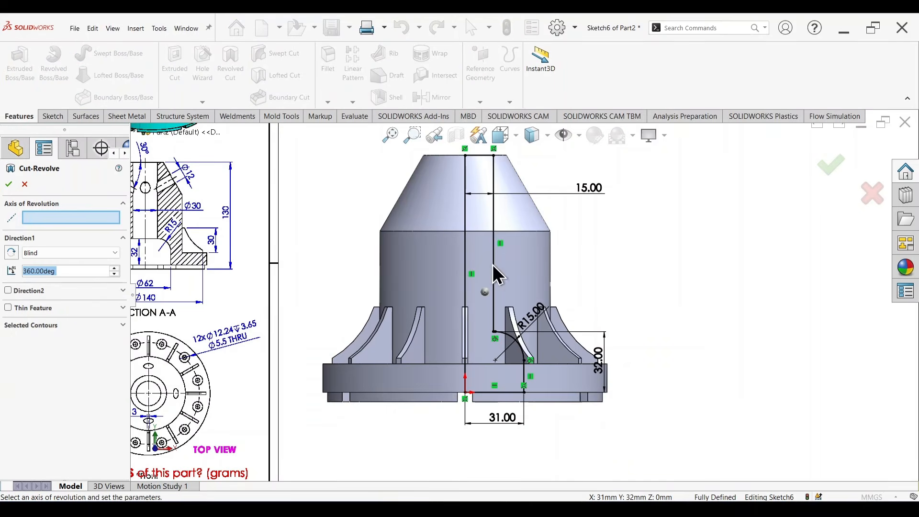
{"action": "left_click", "coordinate": [464, 203]}
{"action": "middle_click_drag", "start_coordinate": [540, 277], "coordinate": [652, 279]}
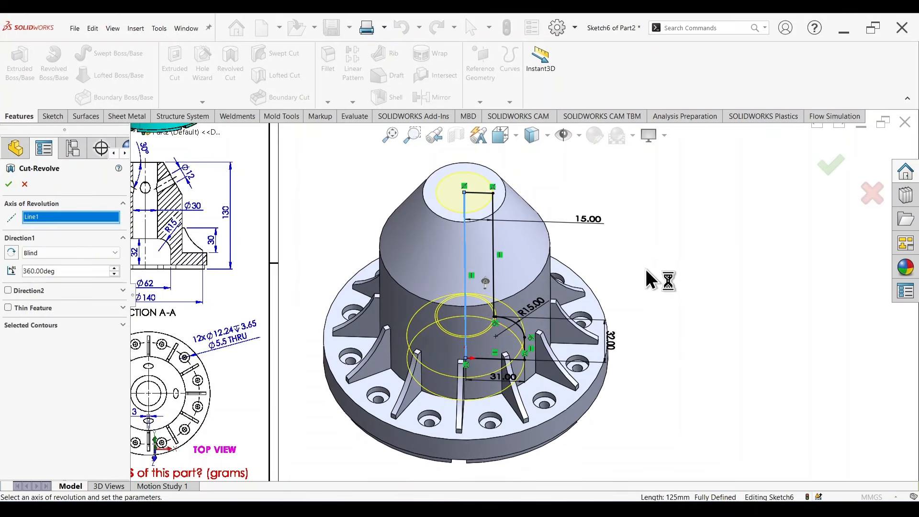
{"action": "left_click", "coordinate": [832, 166]}
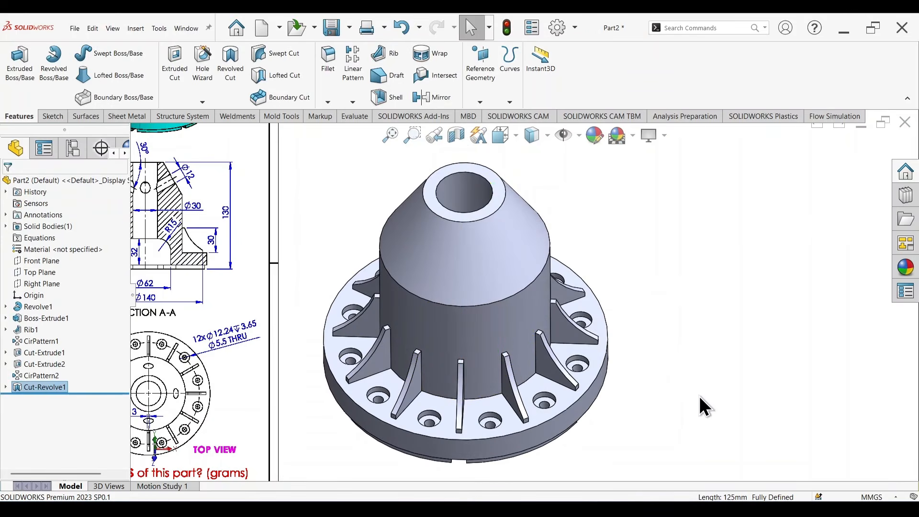
{"action": "mouse_move", "coordinate": [655, 401]}
{"action": "middle_mouse_down"}
{"action": "mouse_move", "coordinate": [657, 236]}
{"action": "mouse_move", "coordinate": [690, 273]}
{"action": "mouse_move", "coordinate": [683, 215]}
{"action": "mouse_move", "coordinate": [640, 240]}
{"action": "mouse_move", "coordinate": [615, 318]}
{"action": "mouse_move", "coordinate": [618, 260]}
{"action": "mouse_move", "coordinate": [538, 431]}
{"action": "mouse_move", "coordinate": [704, 410]}
{"action": "mouse_move", "coordinate": [755, 419]}
{"action": "mouse_move", "coordinate": [718, 362]}
{"action": "mouse_move", "coordinate": [661, 353]}
{"action": "mouse_move", "coordinate": [618, 329]}
{"action": "middle_mouse_up"}
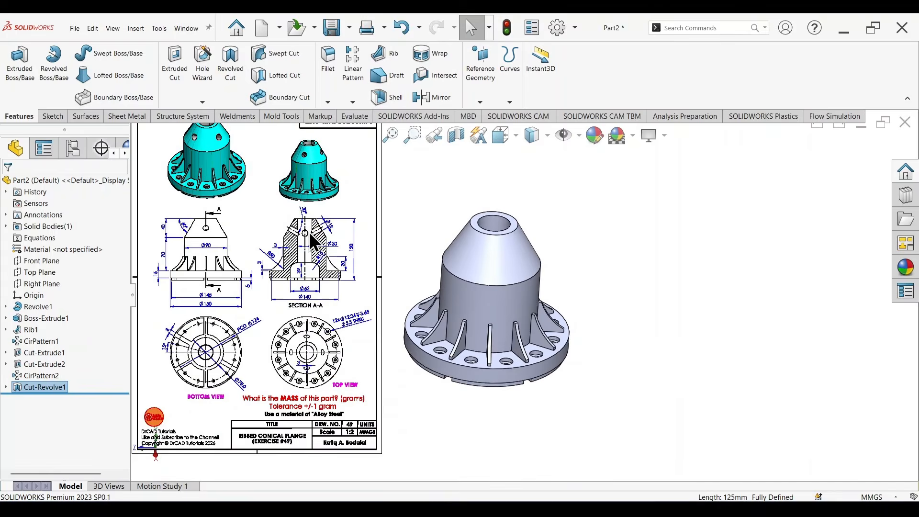
Check the inclined holes in the drawing and sketch a vertical construction line on the Front Plane from the top edge's midpoint to the origin
{"action": "scroll", "coordinate": [333, 282], "scroll_direction": "up", "scroll_amount": 5}
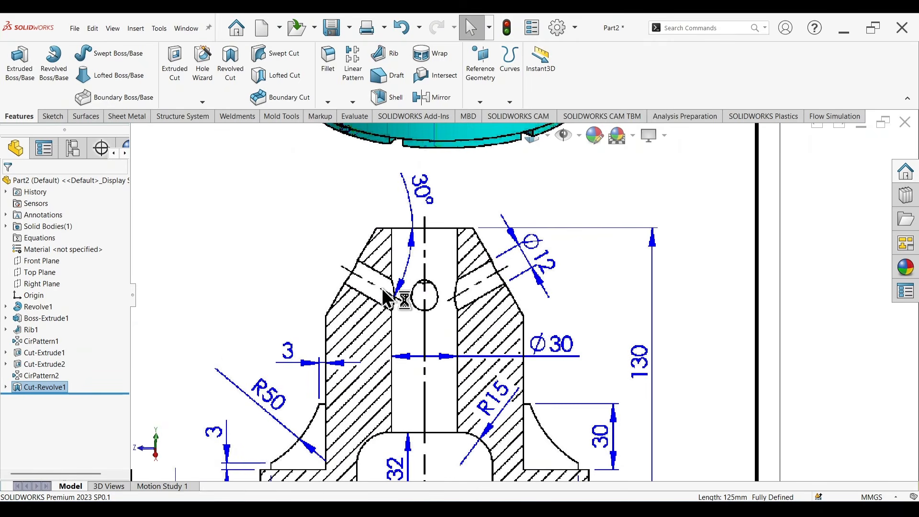
{"action": "scroll", "coordinate": [375, 240], "scroll_direction": "down", "scroll_amount": 6}
{"action": "scroll", "coordinate": [383, 180], "scroll_direction": "up", "scroll_amount": 5}
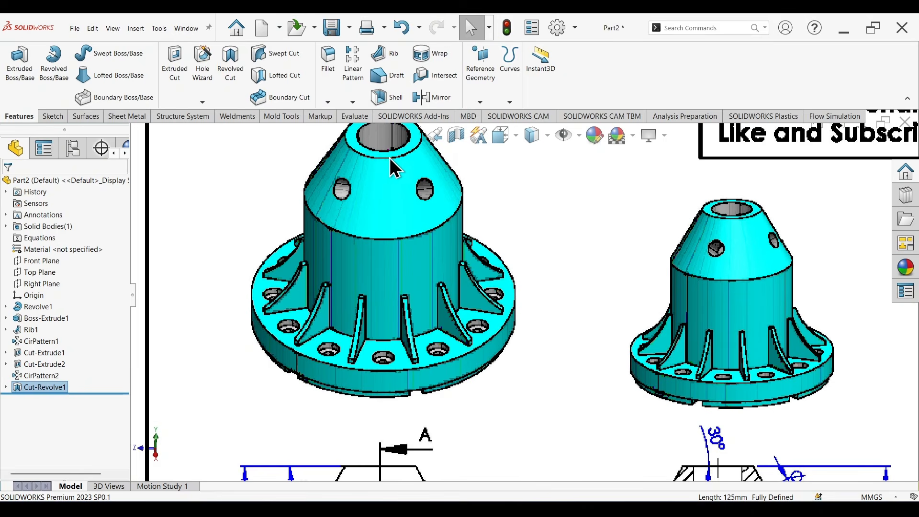
{"action": "scroll", "coordinate": [667, 332], "scroll_direction": "up", "scroll_amount": 4}
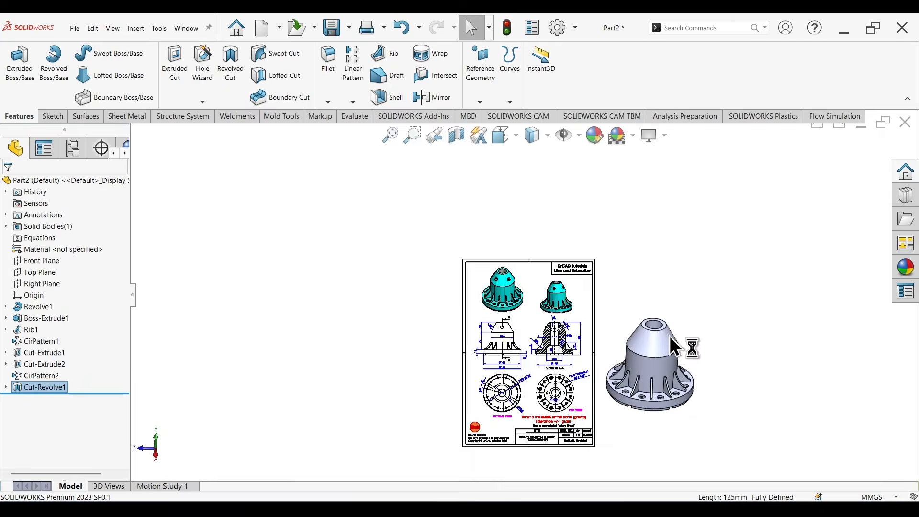
{"action": "scroll", "coordinate": [669, 335], "scroll_direction": "down", "scroll_amount": 5}
{"action": "left_click", "coordinate": [42, 260]}
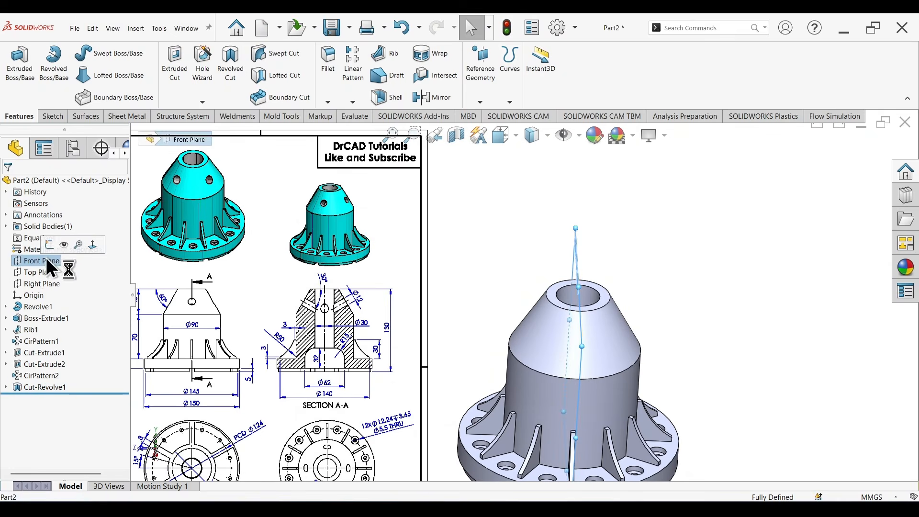
{"action": "left_click", "coordinate": [50, 243]}
{"action": "scroll", "coordinate": [718, 302], "scroll_direction": "down", "scroll_amount": 3}
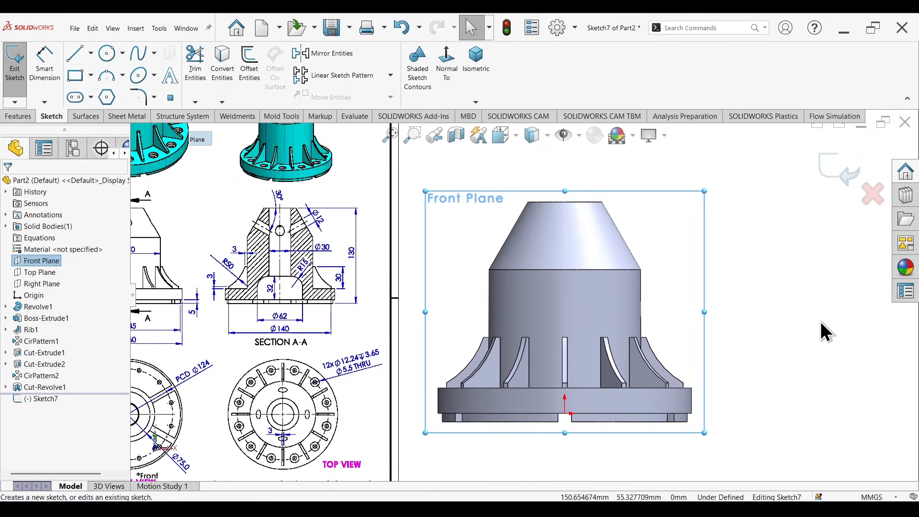
{"action": "right_click_drag", "start_coordinate": [855, 356], "coordinate": [814, 325]}
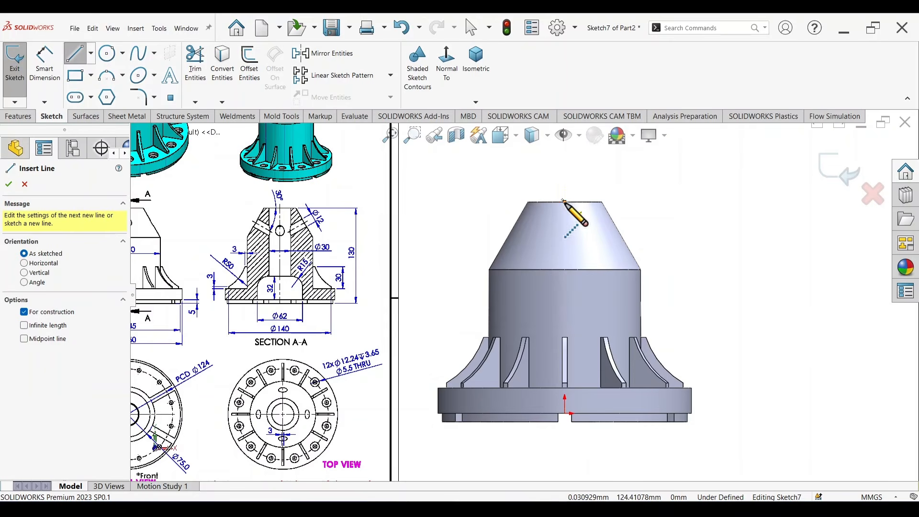
{"action": "left_click", "coordinate": [565, 202]}
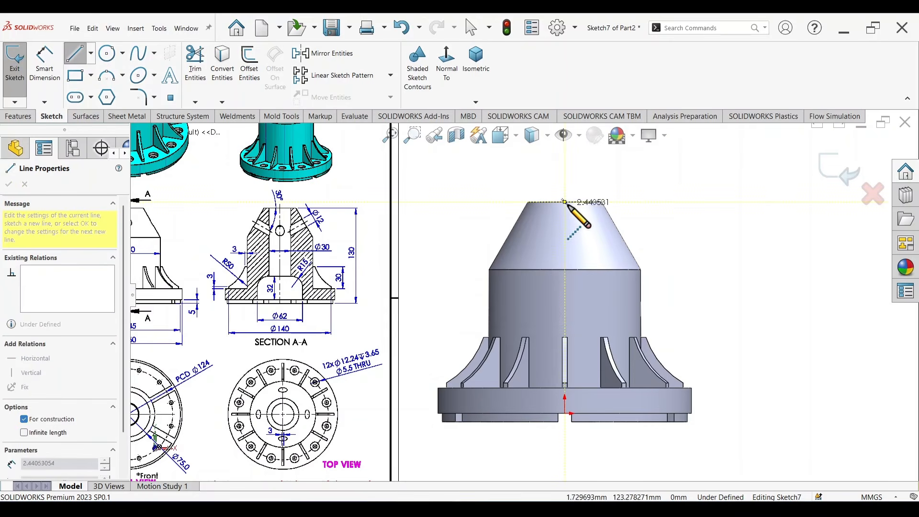
{"action": "left_click", "coordinate": [565, 414]}
{"action": "key", "text": "Escape"}
Check the inclined hole axis in Section A-A and draw a sloping construction line from the left conical edge's midpoint down to the centre line
{"action": "right_click_drag", "start_coordinate": [817, 332], "coordinate": [756, 283]}
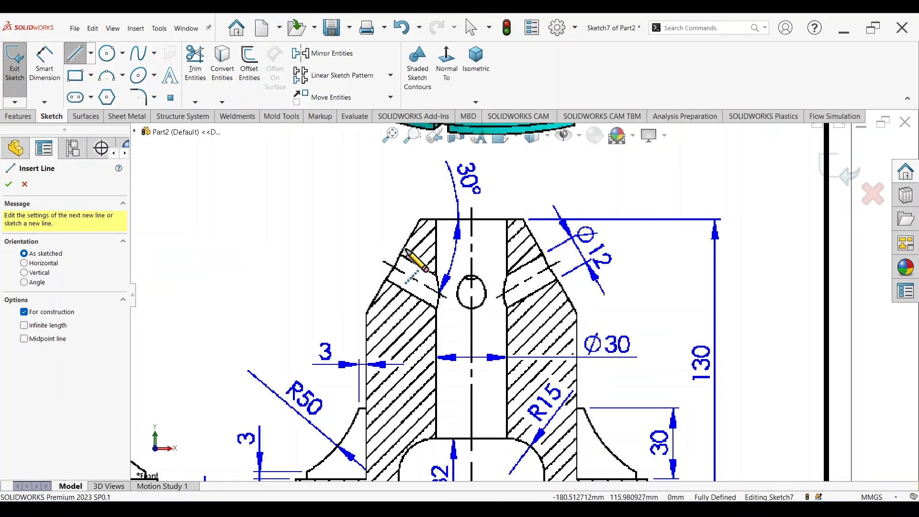
{"action": "scroll", "coordinate": [389, 248], "scroll_direction": "up", "scroll_amount": 6}
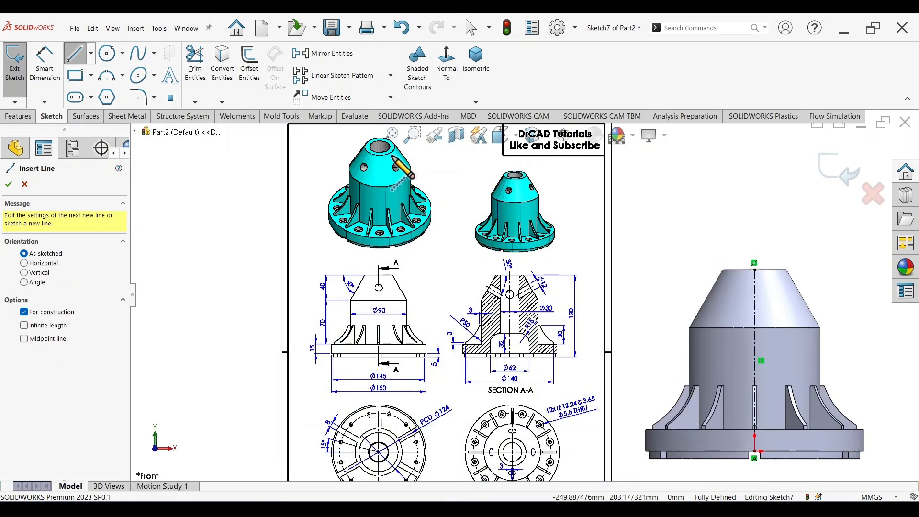
{"action": "scroll", "coordinate": [411, 172], "scroll_direction": "down", "scroll_amount": 5}
{"action": "scroll", "coordinate": [479, 269], "scroll_direction": "up", "scroll_amount": 4}
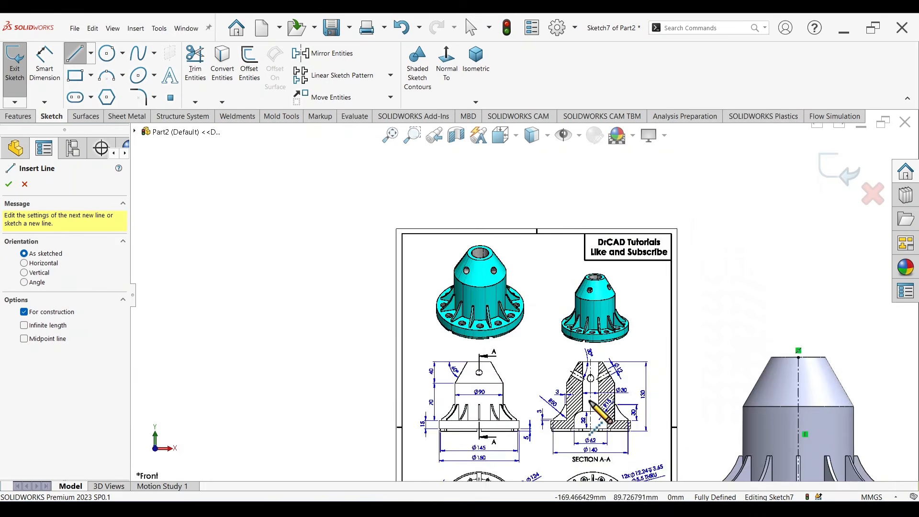
{"action": "scroll", "coordinate": [597, 397], "scroll_direction": "down", "scroll_amount": 5}
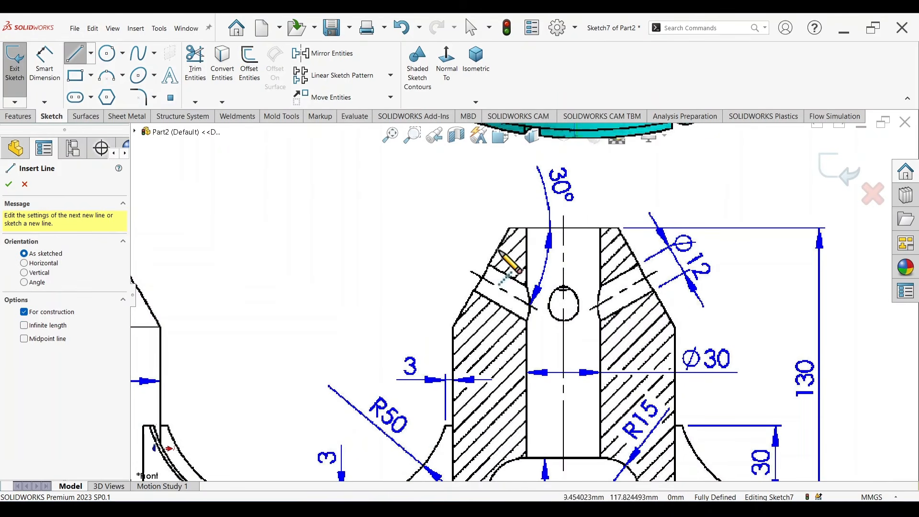
{"action": "scroll", "coordinate": [524, 256], "scroll_direction": "up", "scroll_amount": 8}
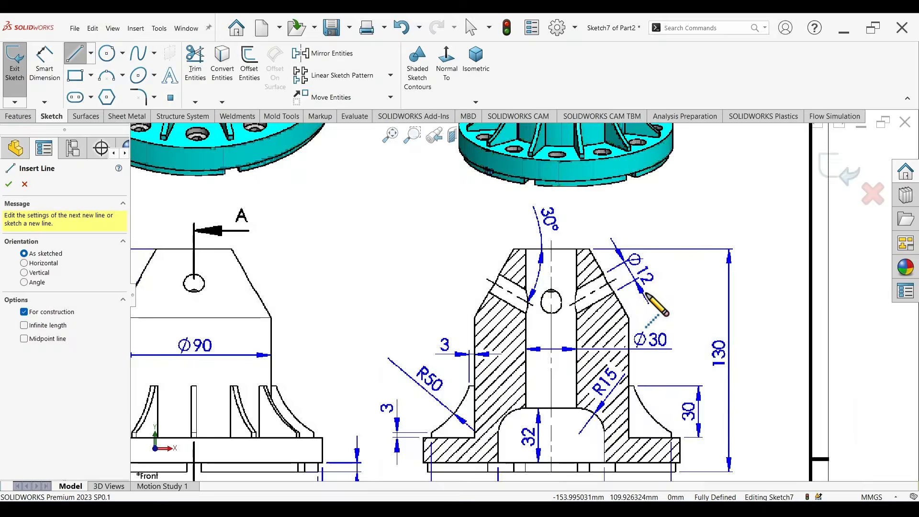
{"action": "scroll", "coordinate": [725, 314], "scroll_direction": "down", "scroll_amount": 6}
{"action": "scroll", "coordinate": [723, 309], "scroll_direction": "down", "scroll_amount": 3}
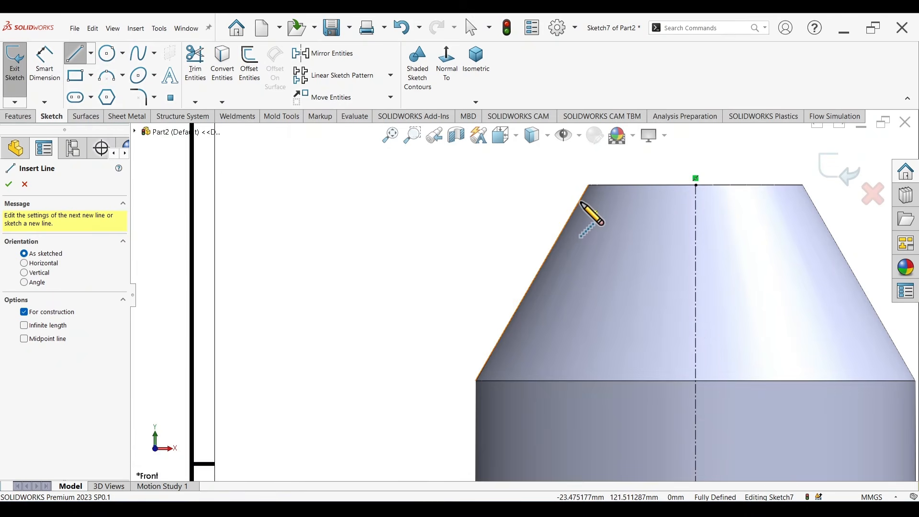
{"action": "left_click", "coordinate": [531, 283]}
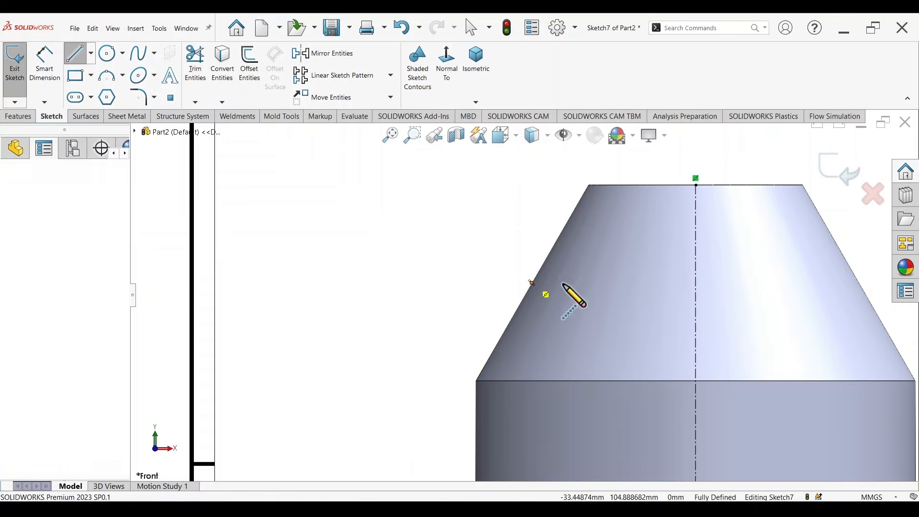
{"action": "double_click", "coordinate": [696, 370]}
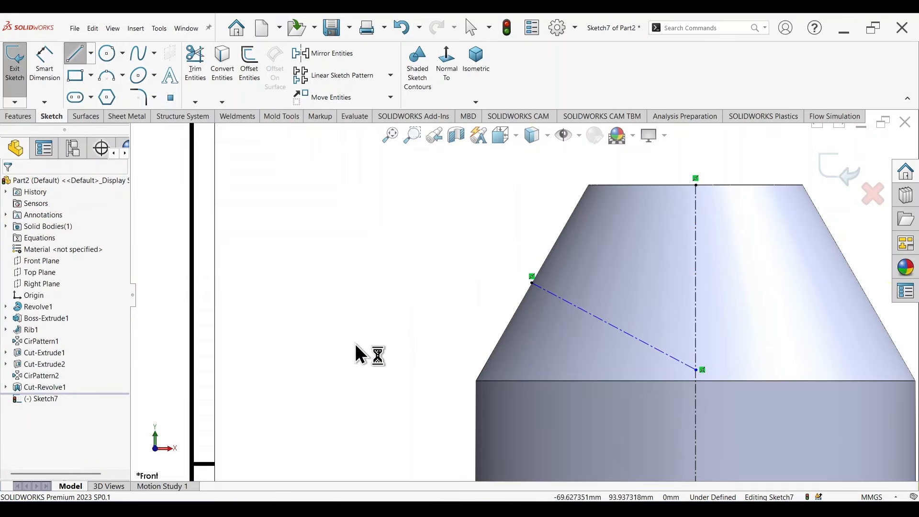
Dimension the sloping construction line at 30° from the cone's top edge and close the sketch
{"action": "right_click_drag", "start_coordinate": [362, 366], "coordinate": [404, 283]}
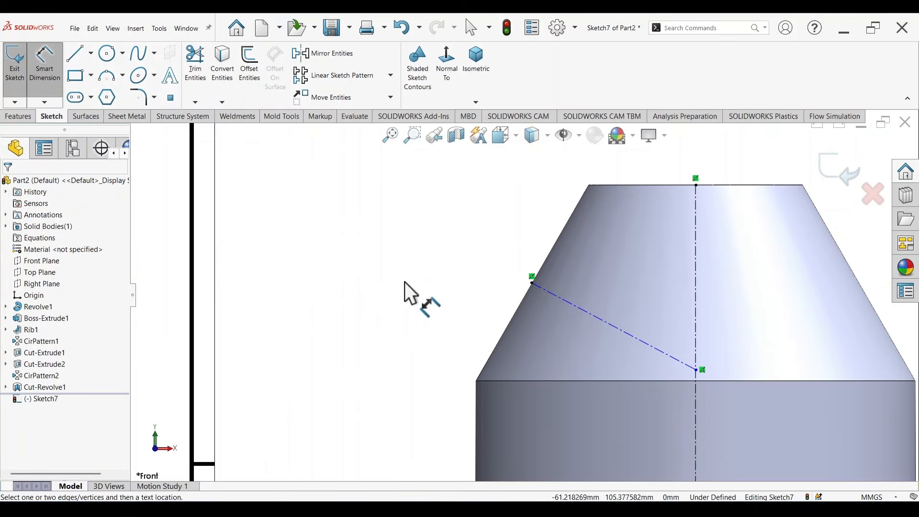
{"action": "left_click", "coordinate": [604, 319]}
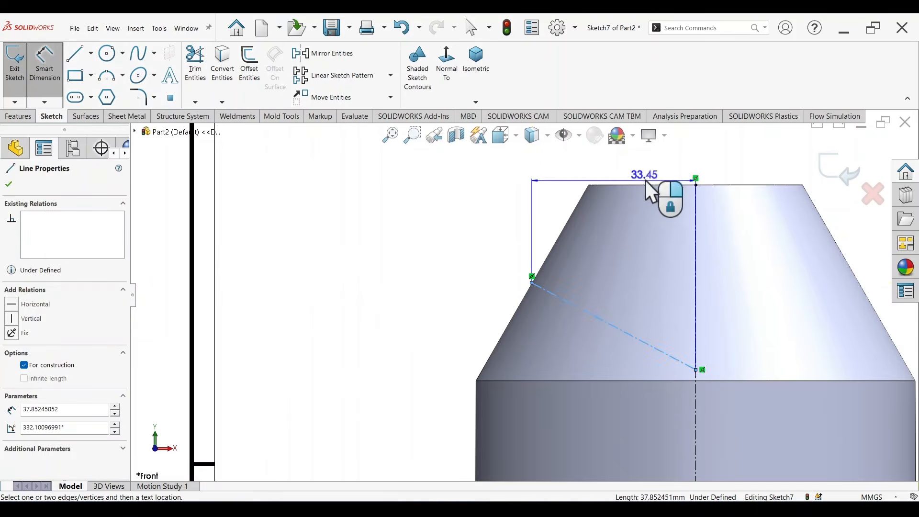
{"action": "left_click", "coordinate": [646, 186]}
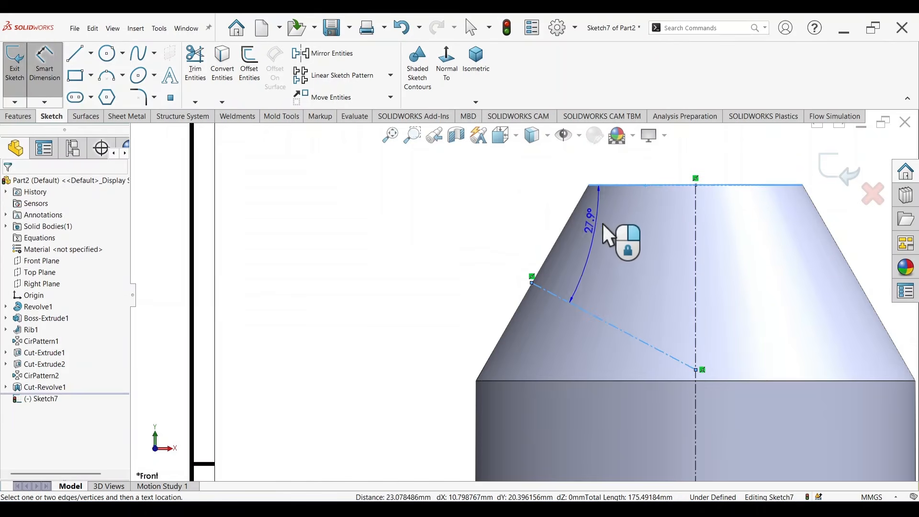
{"action": "left_click", "coordinate": [611, 238]}
{"action": "type", "text": "30"}
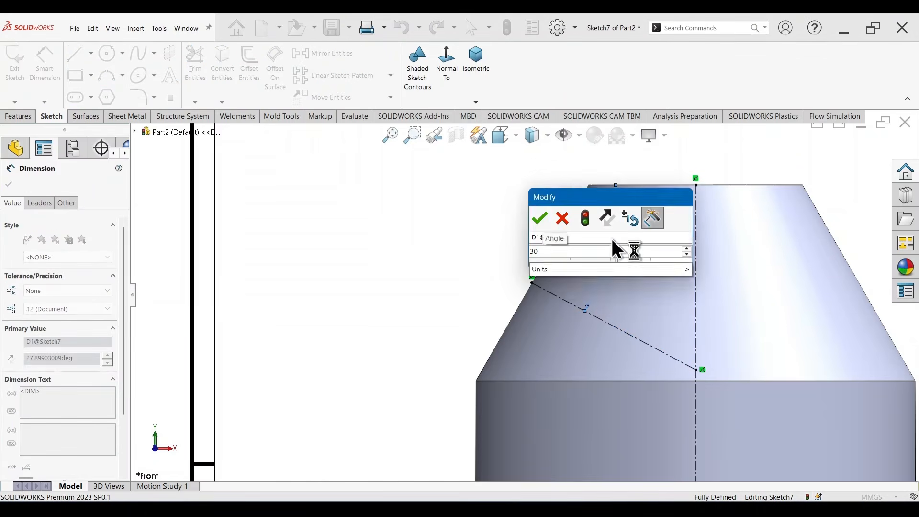
{"action": "key", "text": "Return"}
{"action": "scroll", "coordinate": [659, 291], "scroll_direction": "up", "scroll_amount": 3}
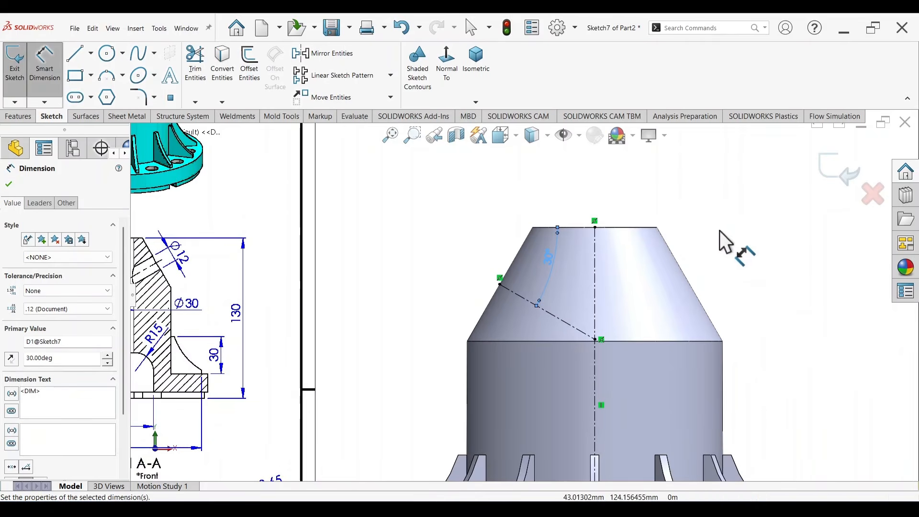
{"action": "left_click", "coordinate": [831, 170]}
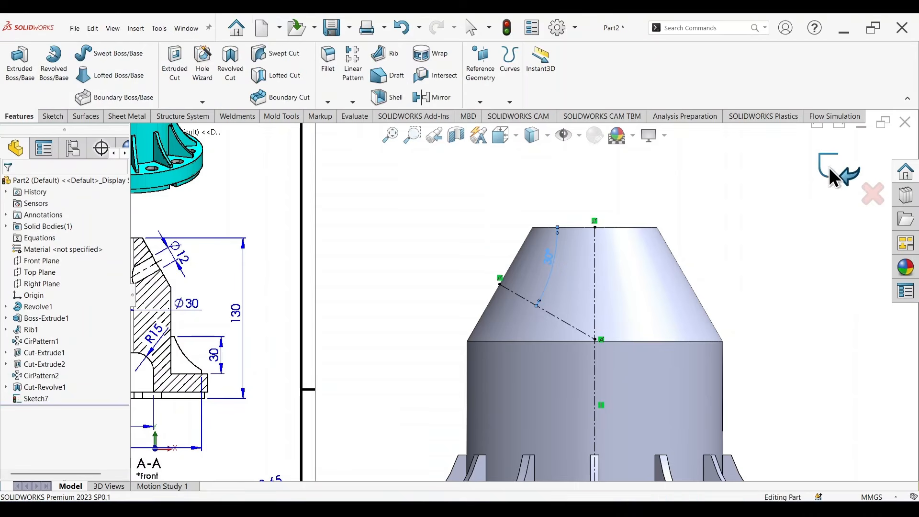
Create a reference plane perpendicular to the sloping construction line and coincident with its outer endpoint on the cone
{"action": "left_click", "coordinate": [486, 103]}
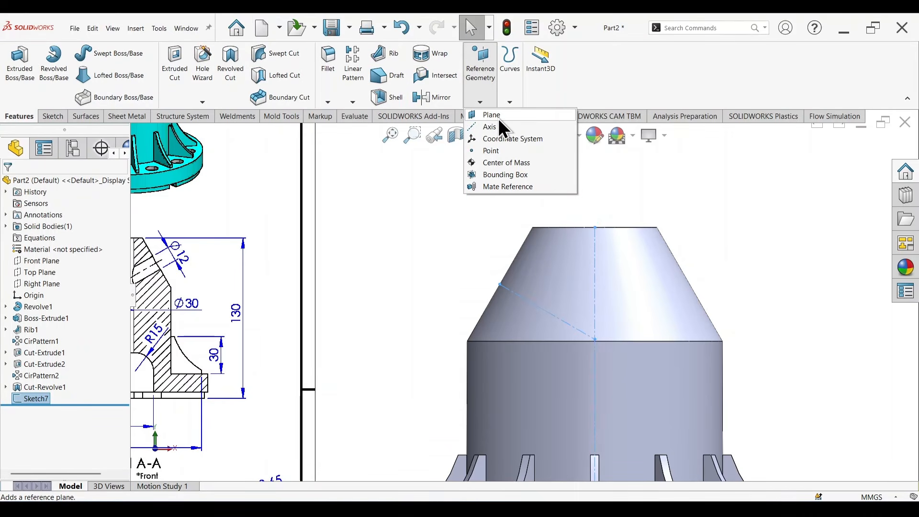
{"action": "left_click", "coordinate": [498, 119]}
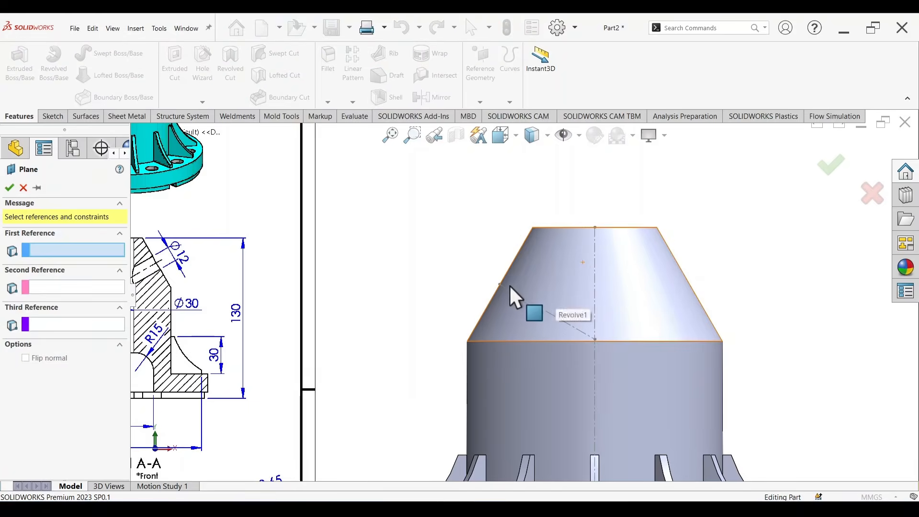
{"action": "scroll", "coordinate": [510, 287], "scroll_direction": "up", "scroll_amount": 2}
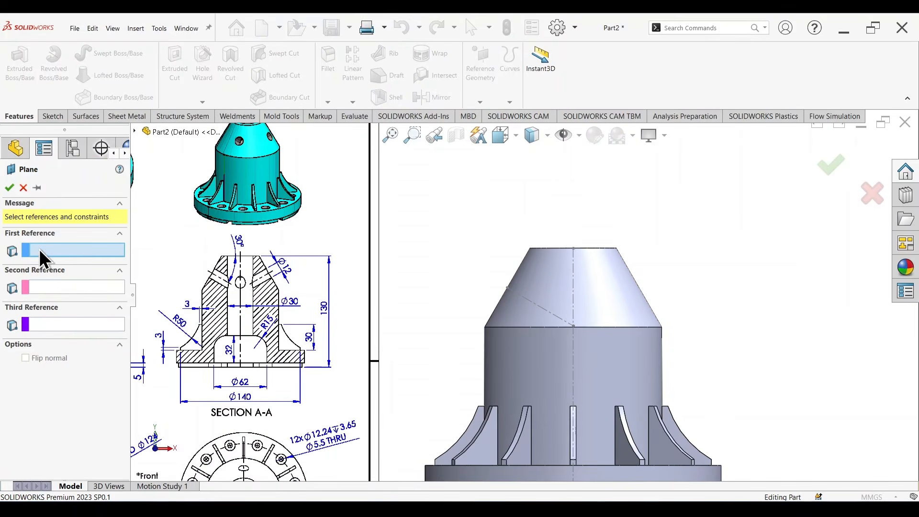
{"action": "scroll", "coordinate": [548, 323], "scroll_direction": "down", "scroll_amount": 2}
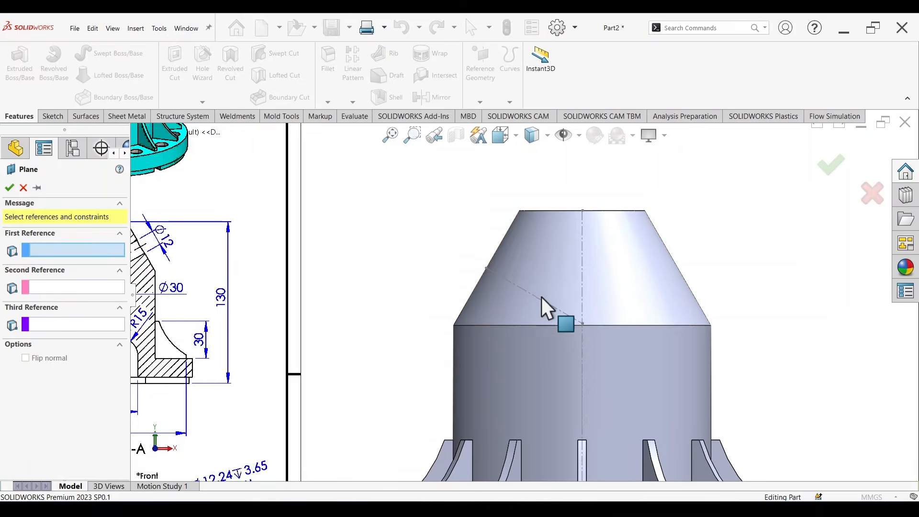
{"action": "left_click", "coordinate": [536, 297]}
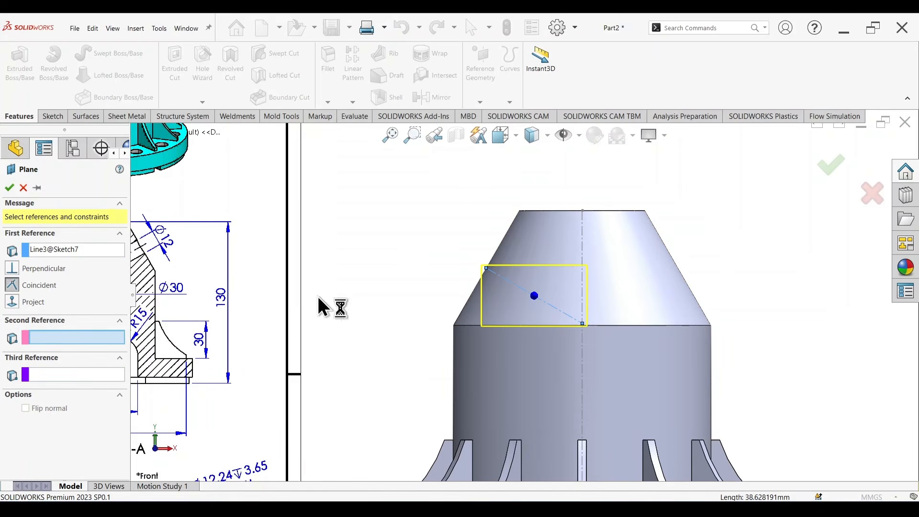
{"action": "scroll", "coordinate": [442, 268], "scroll_direction": "down", "scroll_amount": 3}
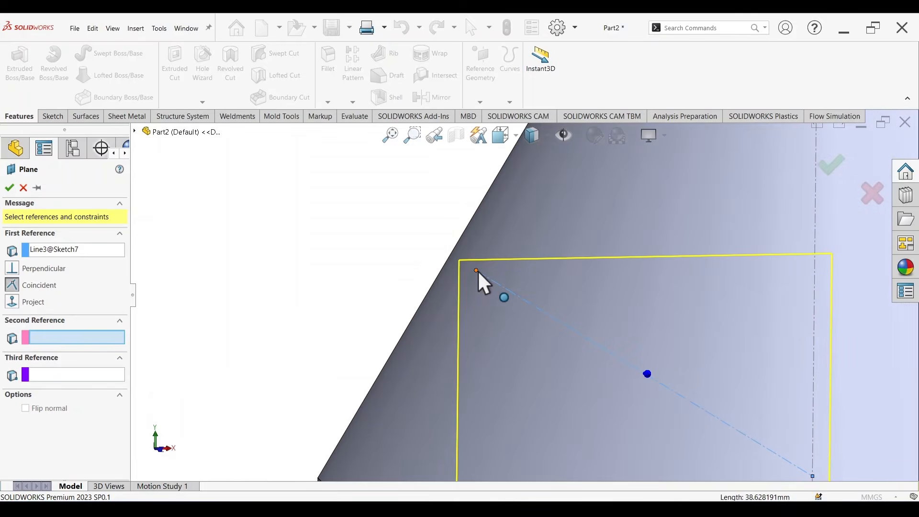
{"action": "left_click", "coordinate": [477, 271]}
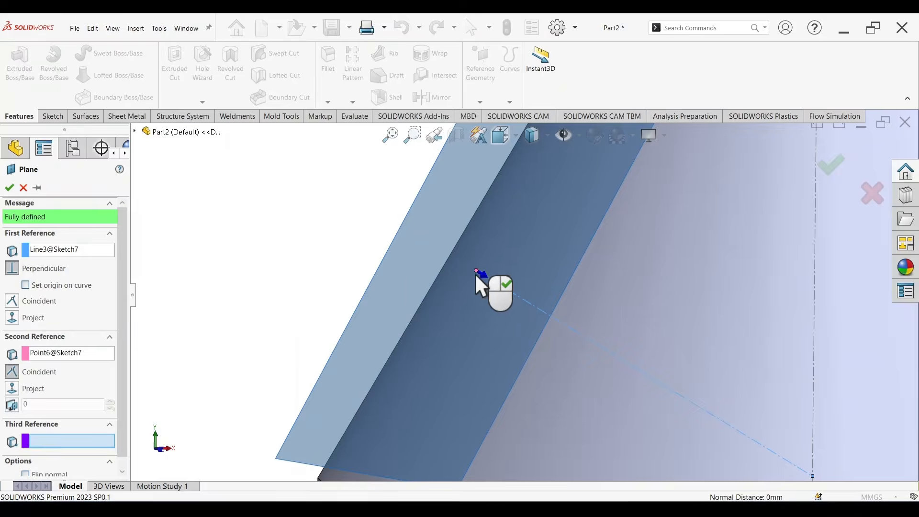
{"action": "scroll", "coordinate": [475, 273], "scroll_direction": "up", "scroll_amount": 5}
{"action": "middle_click_drag", "start_coordinate": [549, 291], "coordinate": [569, 320]}
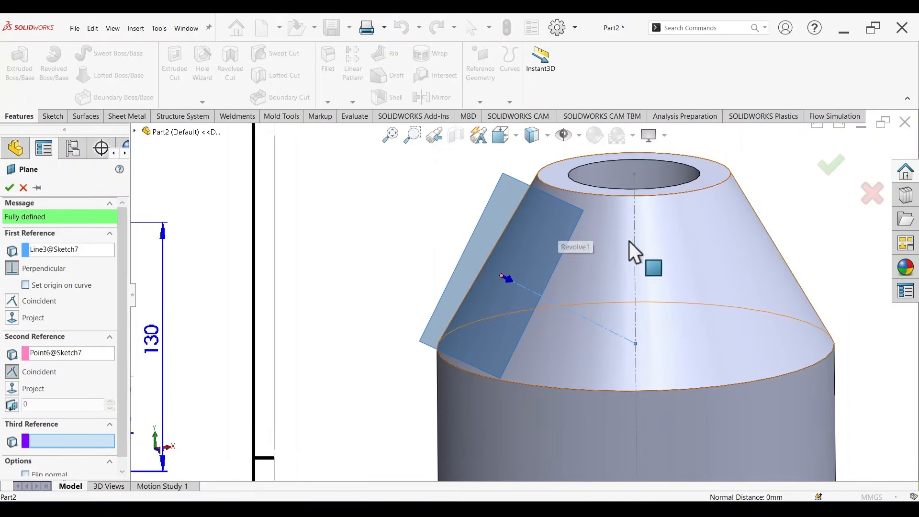
{"action": "left_click", "coordinate": [831, 171]}
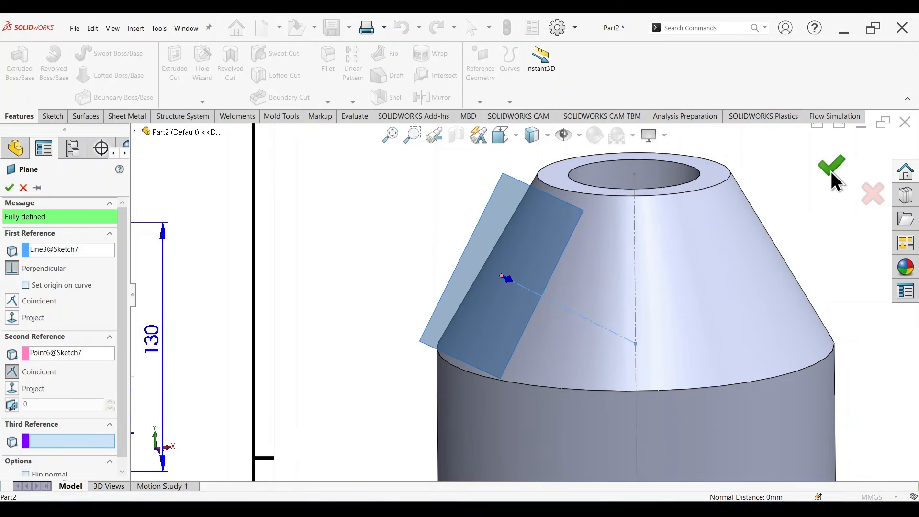
Start a sketch on the inclined reference plane and draw a circle about 8.5 mm in diameter centred on the sloping line's outer endpoint
{"action": "right_click", "coordinate": [508, 191]}
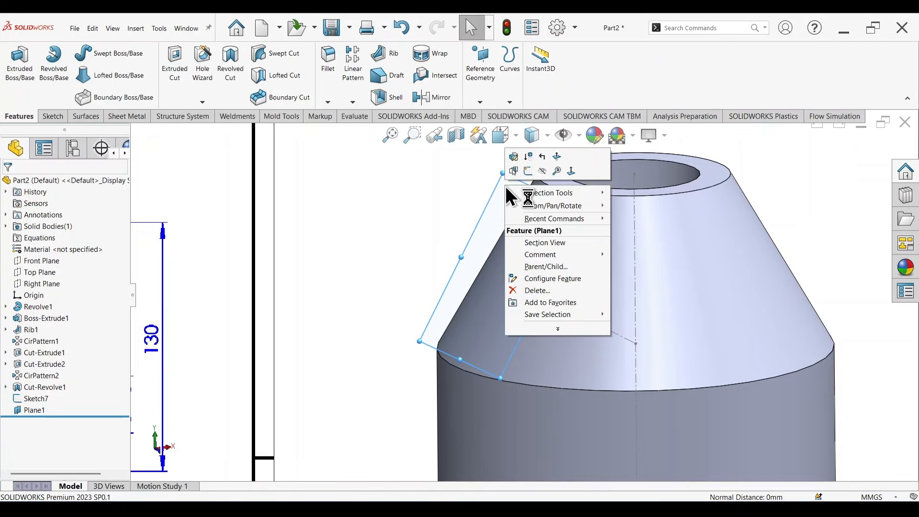
{"action": "left_click", "coordinate": [527, 170]}
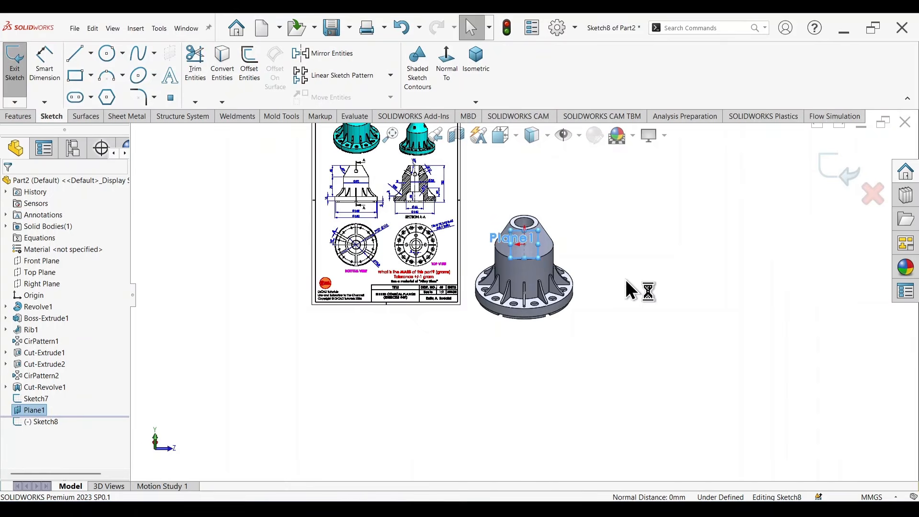
{"action": "scroll", "coordinate": [570, 258], "scroll_direction": "down", "scroll_amount": 5}
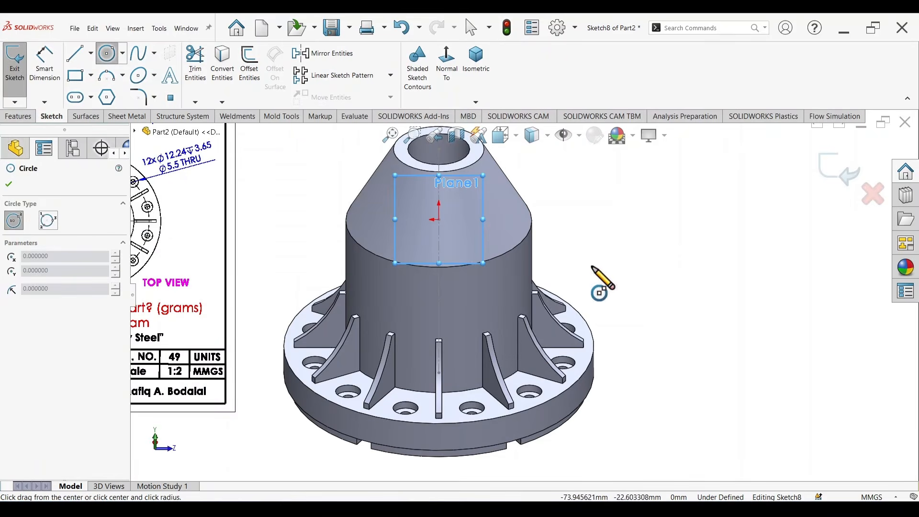
{"action": "scroll", "coordinate": [482, 243], "scroll_direction": "down", "scroll_amount": 4}
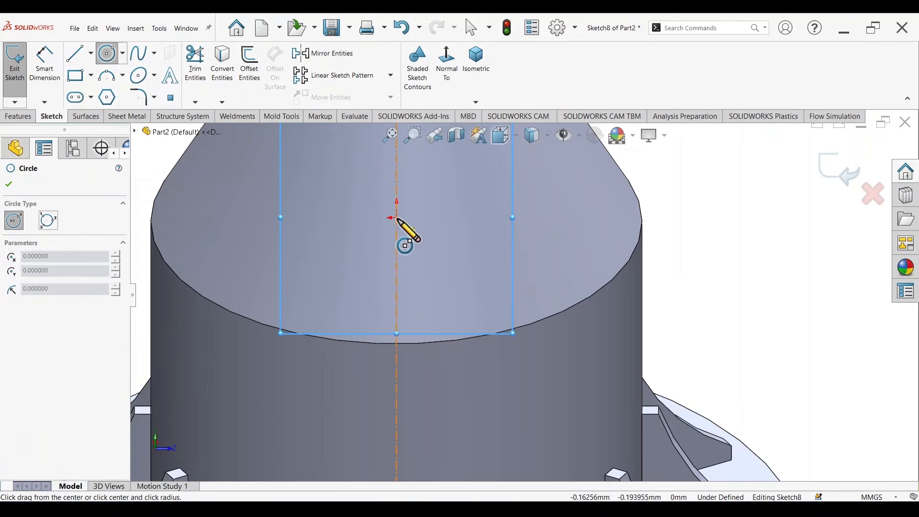
{"action": "mouse_move", "coordinate": [464, 239]}
{"action": "middle_mouse_down"}
{"action": "mouse_move", "coordinate": [424, 243]}
{"action": "mouse_move", "coordinate": [411, 225]}
{"action": "middle_mouse_up"}
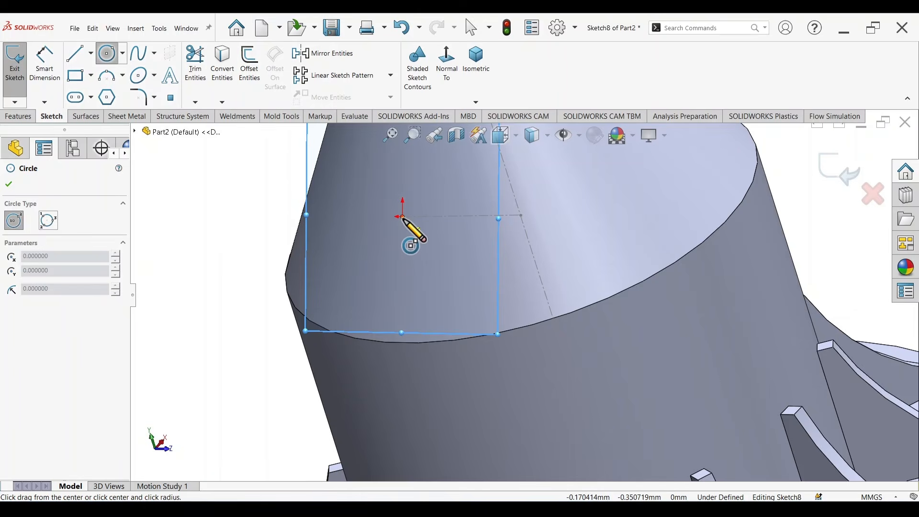
{"action": "left_click", "coordinate": [403, 217]}
{"action": "left_click", "coordinate": [406, 239]}
{"action": "scroll", "coordinate": [524, 296], "scroll_direction": "up", "scroll_amount": 2}
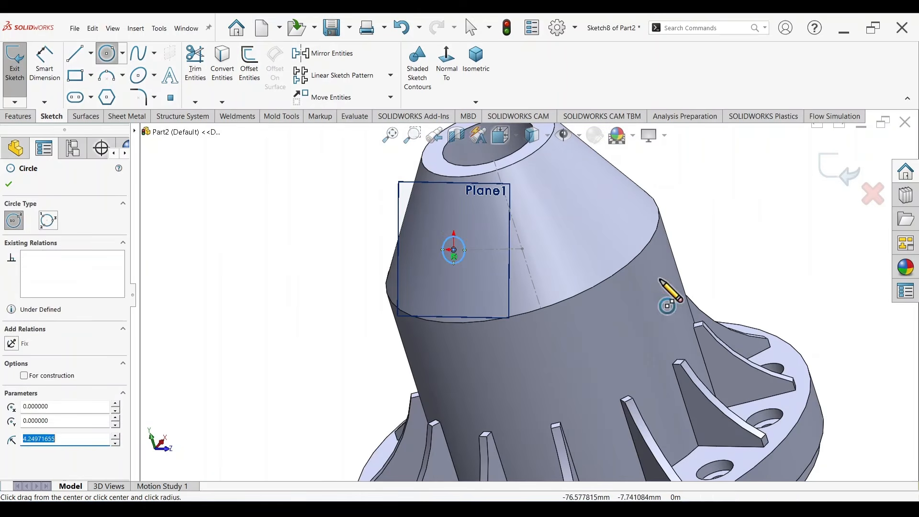
Check the inclined hole size in Section A-A and set the circle's diameter to 12 mm
{"action": "right_click_drag", "start_coordinate": [733, 298], "coordinate": [735, 196]}
{"action": "scroll", "coordinate": [295, 242], "scroll_direction": "up", "scroll_amount": 5}
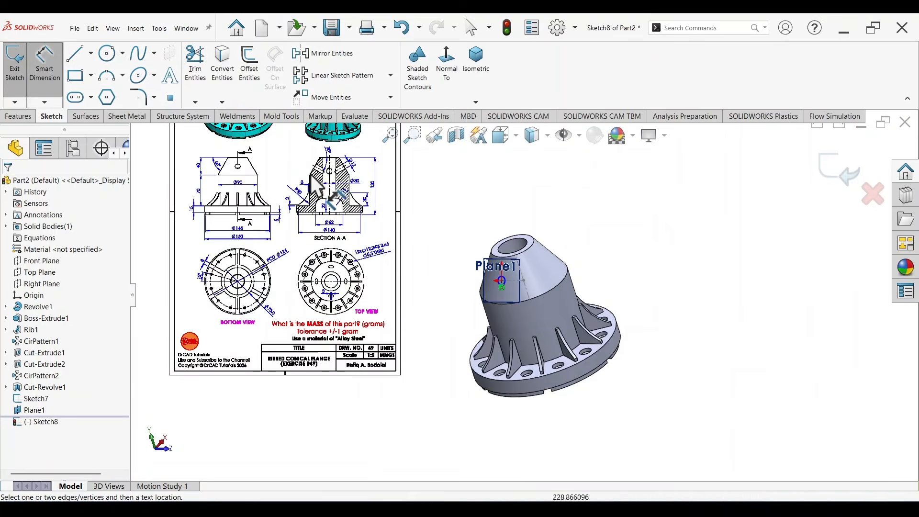
{"action": "scroll", "coordinate": [335, 182], "scroll_direction": "down", "scroll_amount": 5}
{"action": "scroll", "coordinate": [541, 230], "scroll_direction": "down", "scroll_amount": 1}
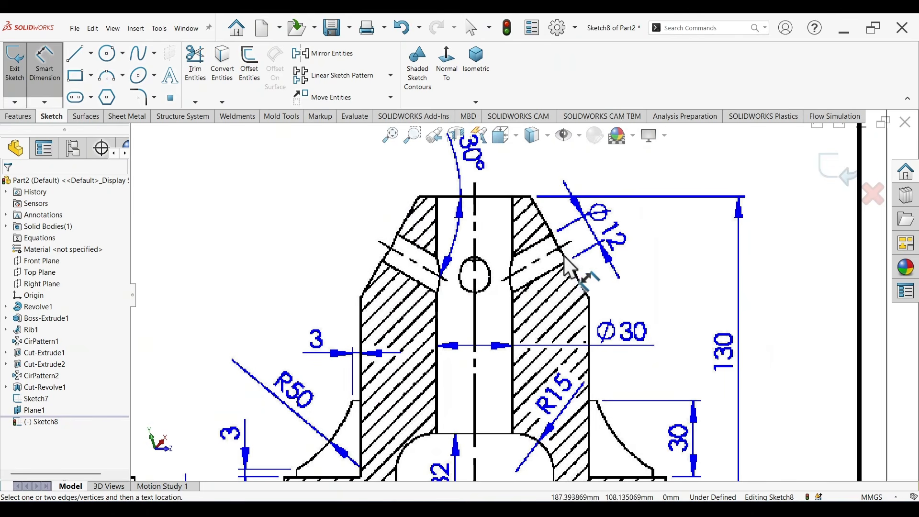
{"action": "scroll", "coordinate": [649, 238], "scroll_direction": "up", "scroll_amount": 5}
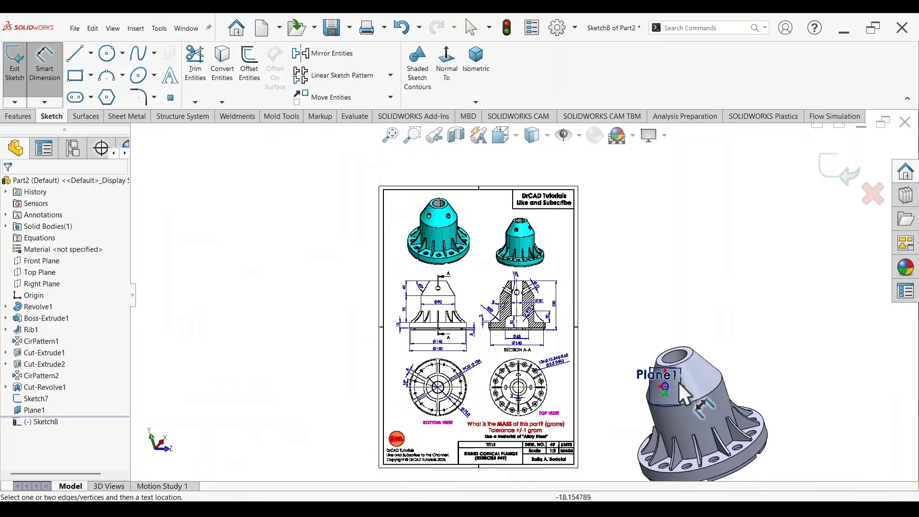
{"action": "scroll", "coordinate": [676, 384], "scroll_direction": "down", "scroll_amount": 5}
{"action": "left_click", "coordinate": [556, 346]}
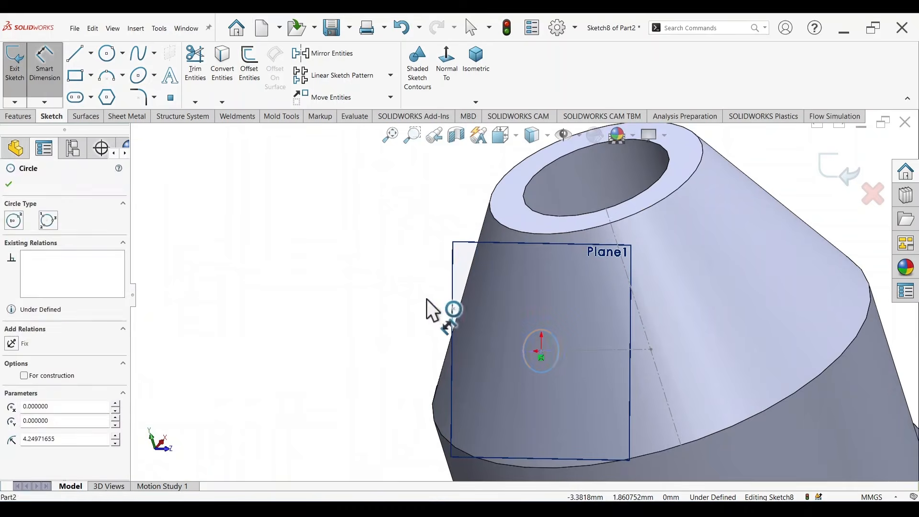
{"action": "left_click", "coordinate": [366, 286]}
{"action": "key", "text": "Return"}
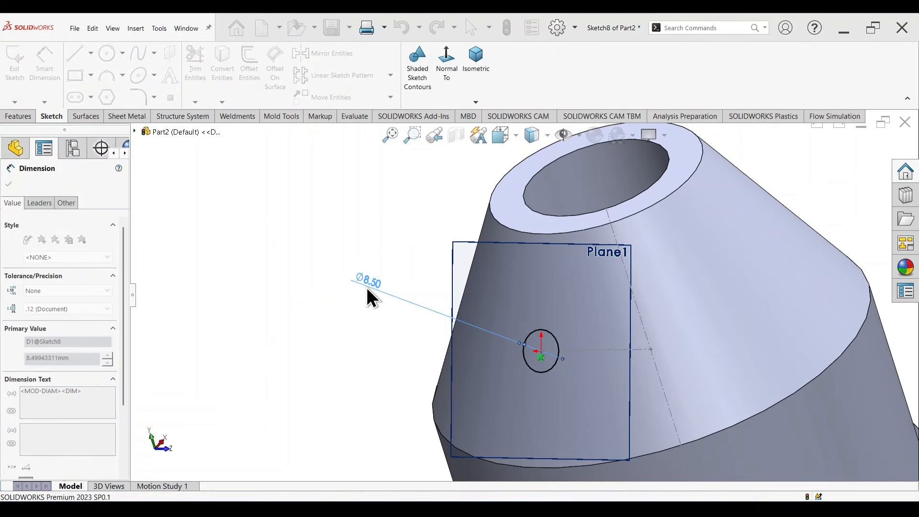
{"action": "key", "text": "Escape"}
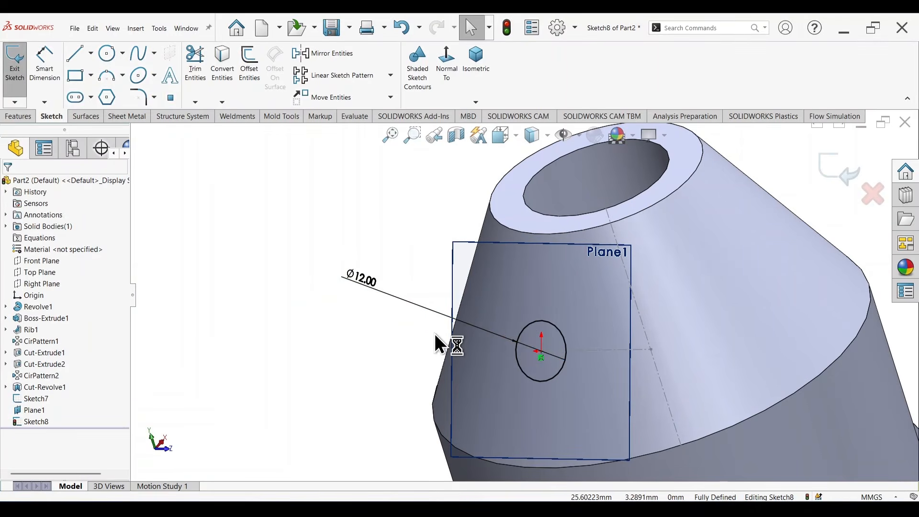
Cut the 12 mm circle through the cone wall with an Extruded Cut set to Up To Surface, ending at the central bore's inner face
{"action": "key", "text": "s"}
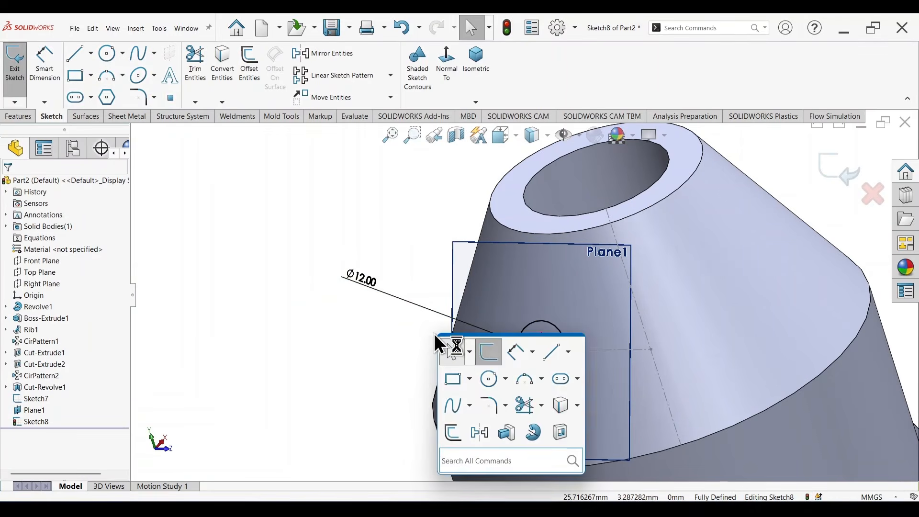
{"action": "left_click", "coordinate": [560, 432]}
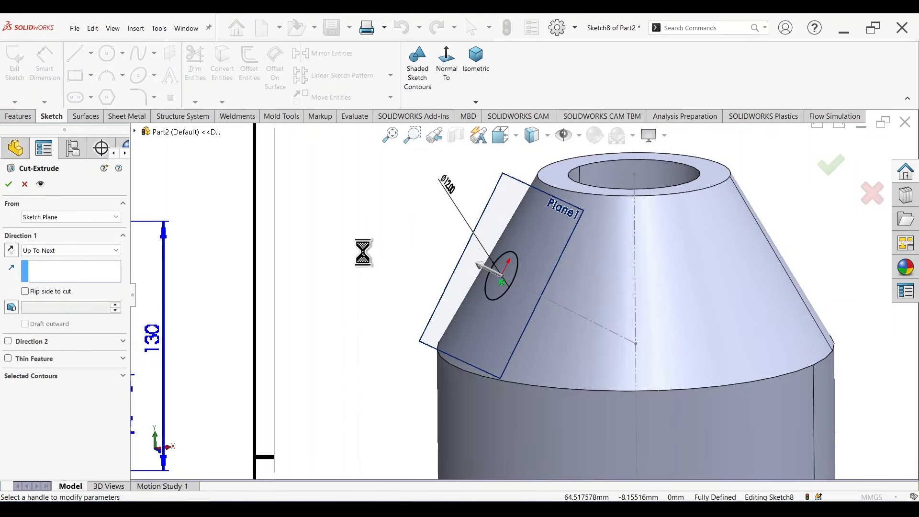
{"action": "right_click", "coordinate": [364, 254]}
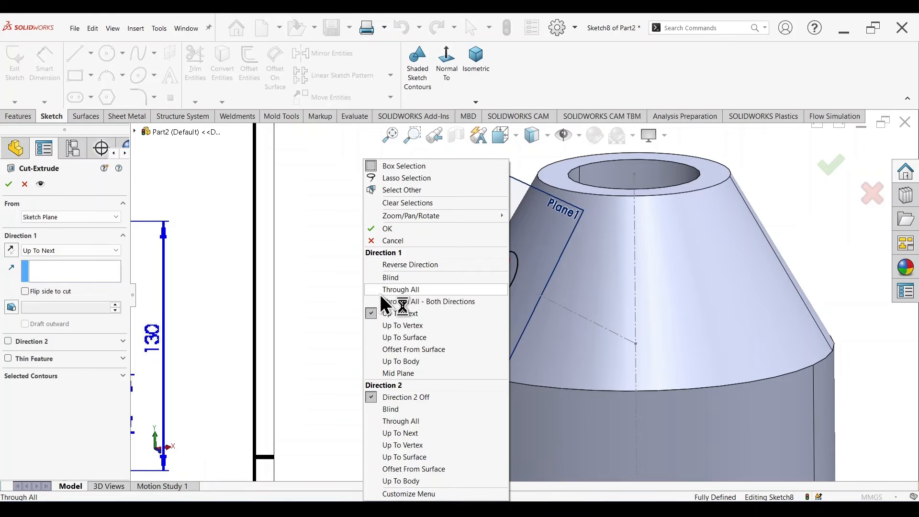
{"action": "left_click", "coordinate": [426, 338]}
{"action": "middle_click_drag", "start_coordinate": [812, 204], "coordinate": [747, 249]}
{"action": "scroll", "coordinate": [696, 213], "scroll_direction": "up", "scroll_amount": 1}
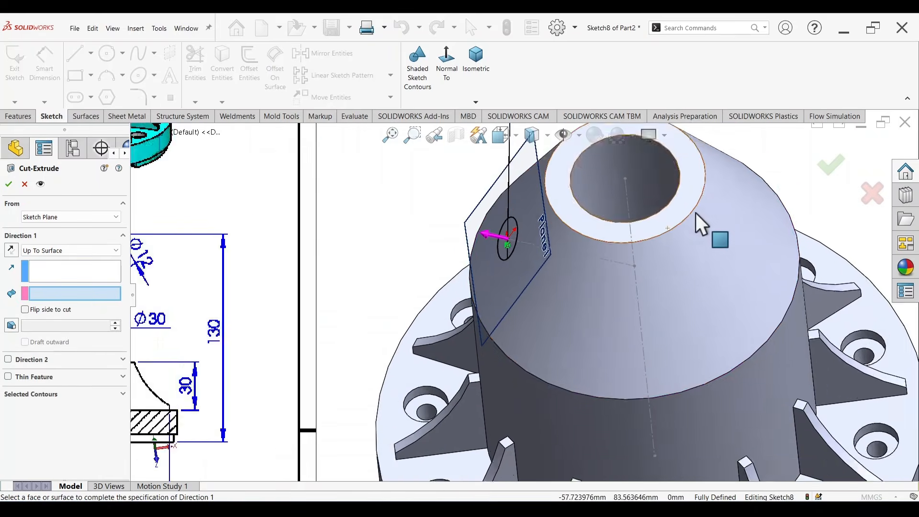
{"action": "scroll", "coordinate": [670, 211], "scroll_direction": "down", "scroll_amount": 2}
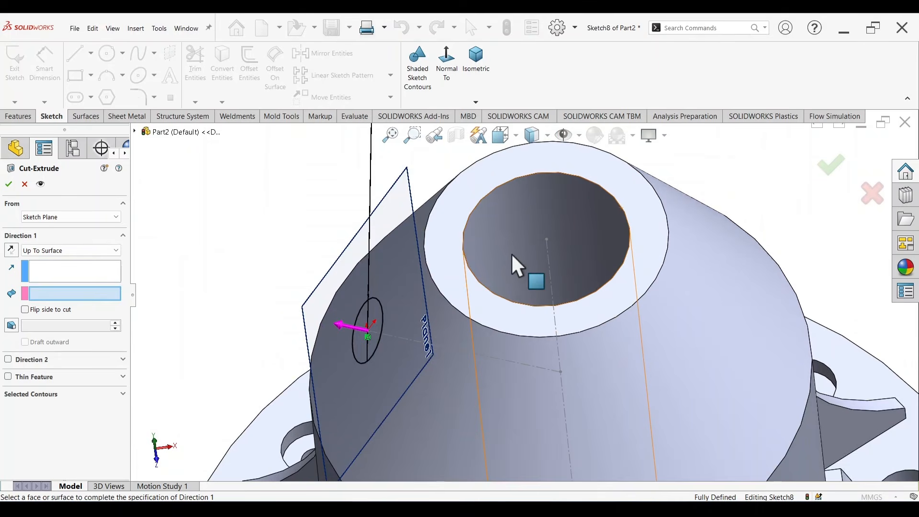
{"action": "left_click", "coordinate": [511, 241]}
{"action": "scroll", "coordinate": [522, 239], "scroll_direction": "up", "scroll_amount": 3}
{"action": "middle_click_drag", "start_coordinate": [534, 250], "coordinate": [589, 234]}
{"action": "left_click", "coordinate": [831, 166]}
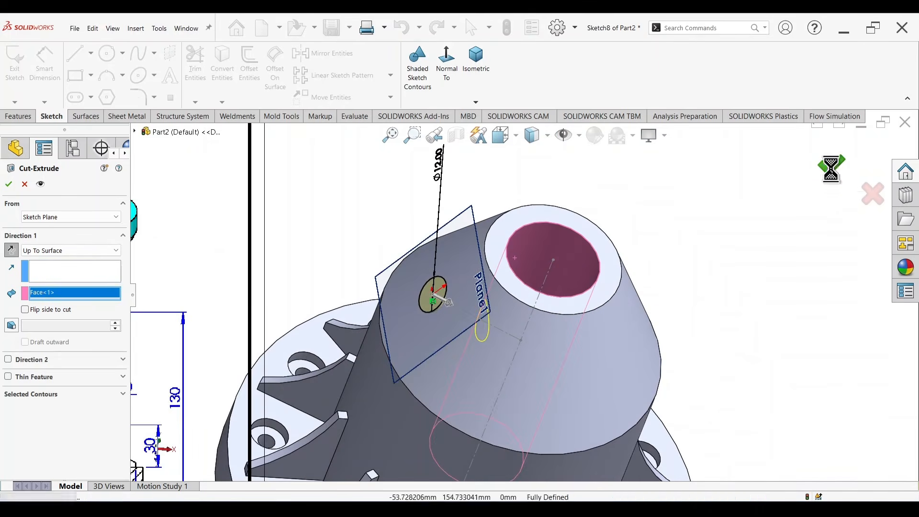
{"action": "middle_click_drag", "start_coordinate": [764, 338], "coordinate": [718, 297]}
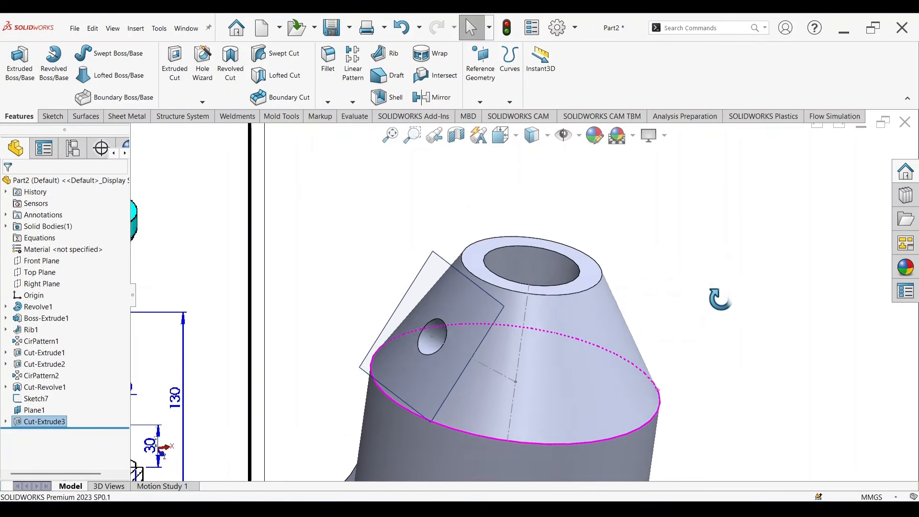
Hide the inclined reference plane and the construction-line sketch used for the cone hole
{"action": "right_click", "coordinate": [438, 256]}
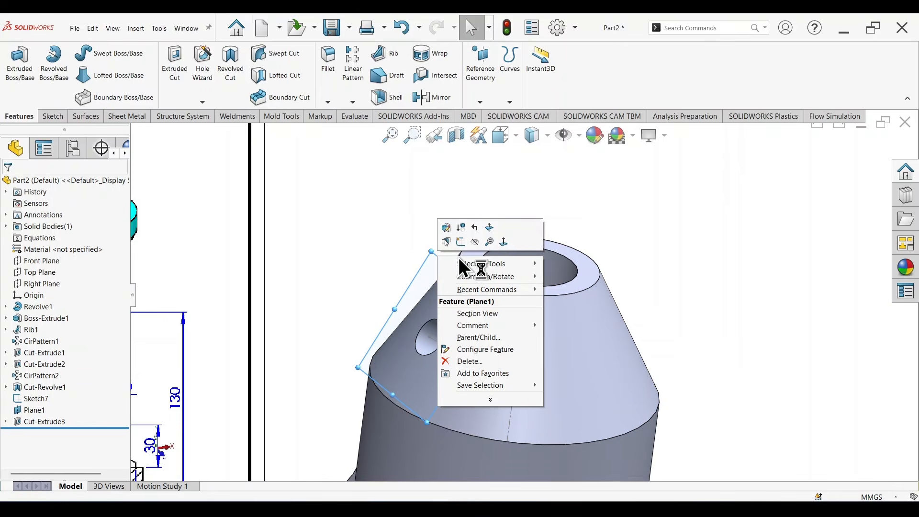
{"action": "left_click", "coordinate": [475, 242]}
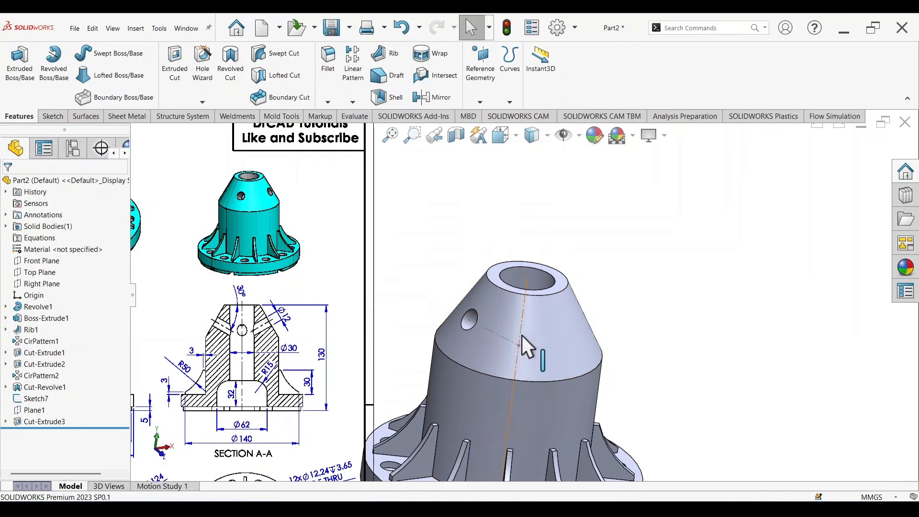
{"action": "right_click", "coordinate": [36, 399]}
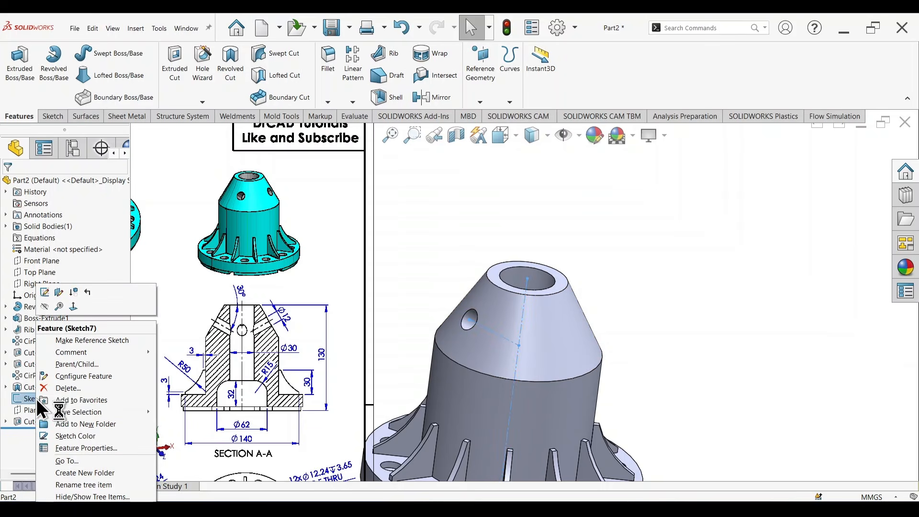
{"action": "left_click", "coordinate": [48, 295]}
Start a Circular Pattern of the inclined hole cut around the cone's circular top edge, equally spaced over 360 degrees
{"action": "scroll", "coordinate": [649, 373], "scroll_direction": "up", "scroll_amount": 6}
{"action": "mouse_move", "coordinate": [625, 377]}
{"action": "middle_mouse_down"}
{"action": "mouse_move", "coordinate": [589, 344]}
{"action": "mouse_move", "coordinate": [598, 364]}
{"action": "middle_mouse_up"}
{"action": "scroll", "coordinate": [541, 313], "scroll_direction": "down", "scroll_amount": 5}
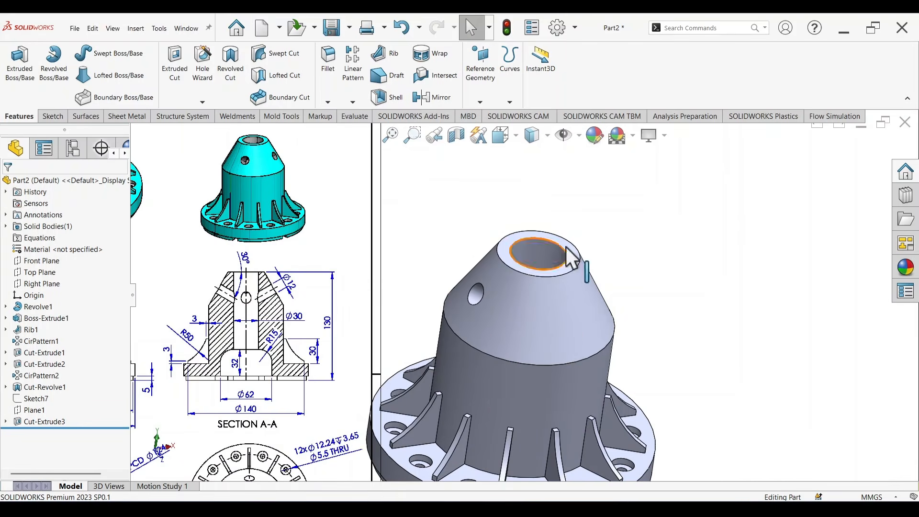
{"action": "left_click", "coordinate": [353, 102]}
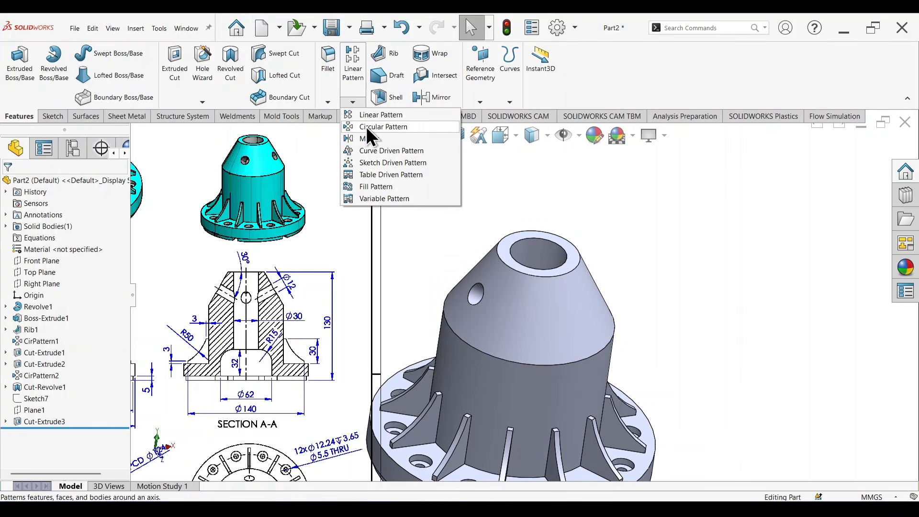
{"action": "left_click", "coordinate": [412, 126]}
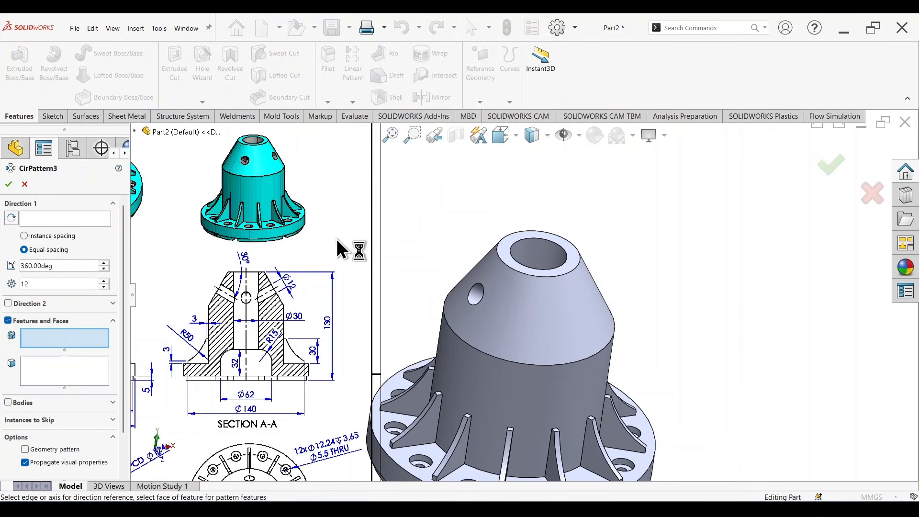
{"action": "left_click", "coordinate": [548, 276]}
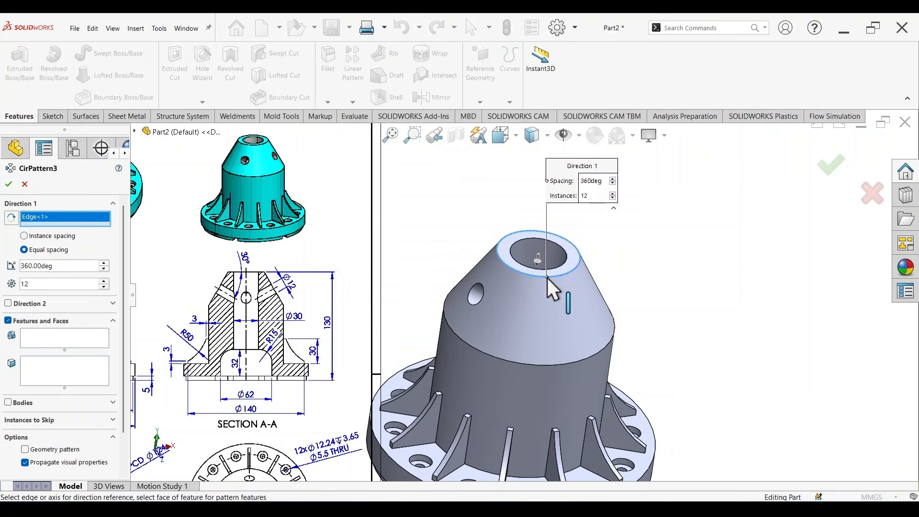
{"action": "left_click", "coordinate": [50, 338]}
{"action": "scroll", "coordinate": [220, 263], "scroll_direction": "up", "scroll_amount": 5}
{"action": "left_click", "coordinate": [134, 132]}
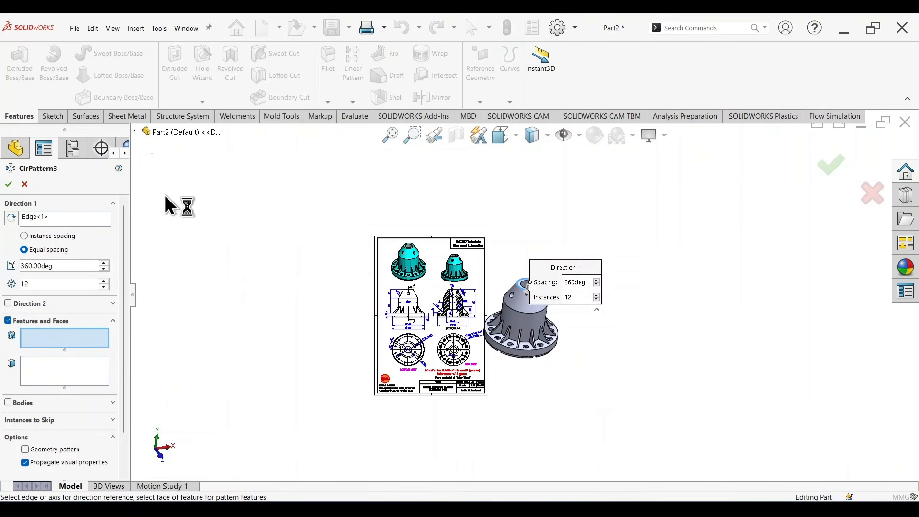
{"action": "left_click", "coordinate": [185, 373]}
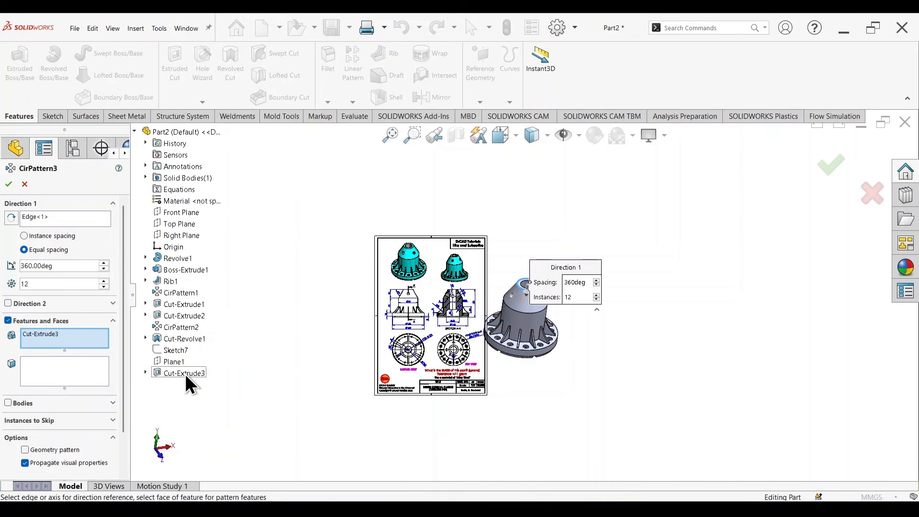
Set the hole pattern to 4 instances and accept it
{"action": "double_click", "coordinate": [64, 284]}
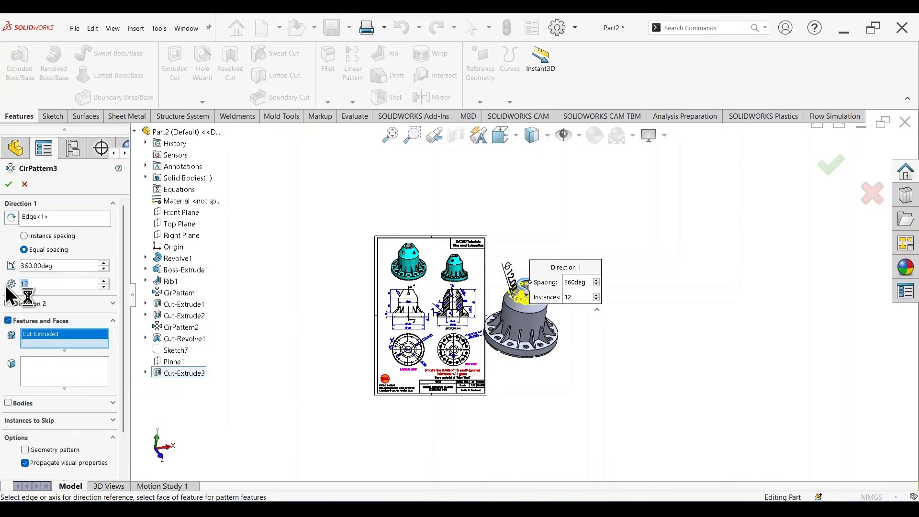
{"action": "type", "text": "4"}
{"action": "scroll", "coordinate": [565, 323], "scroll_direction": "down", "scroll_amount": 3}
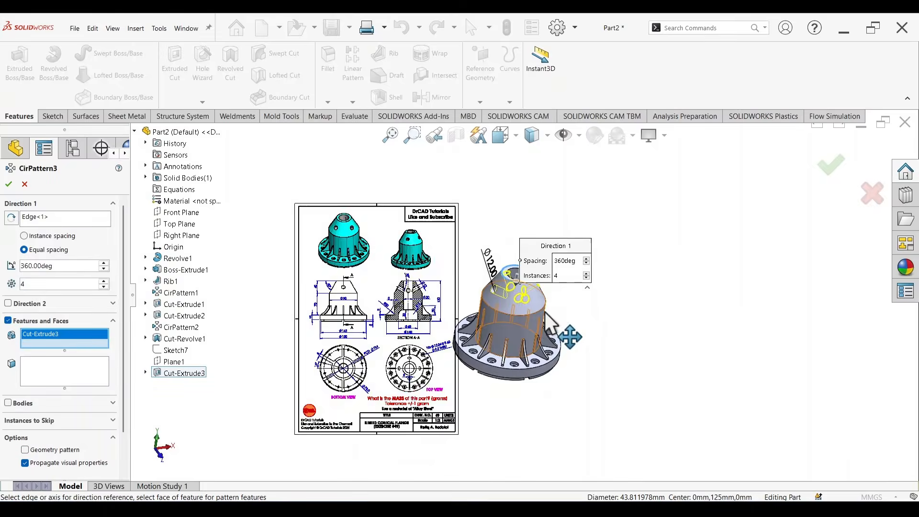
{"action": "scroll", "coordinate": [502, 230], "scroll_direction": "down", "scroll_amount": 6}
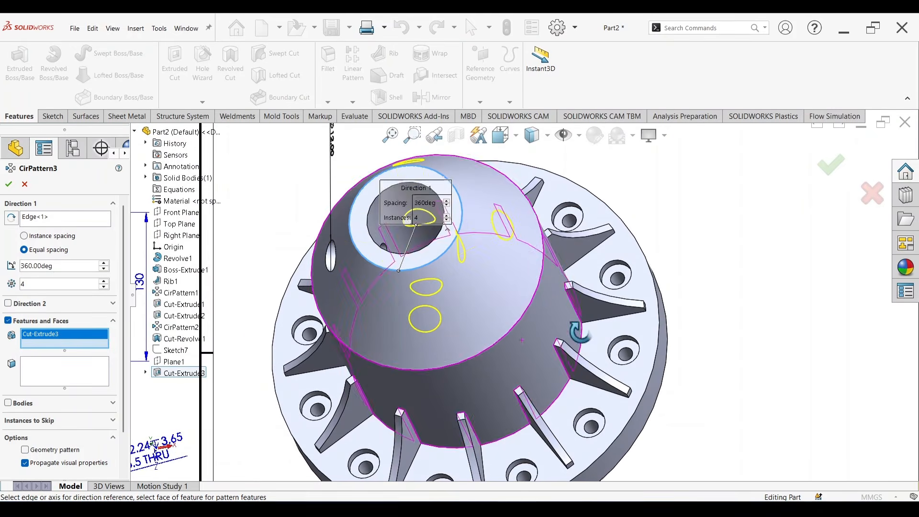
{"action": "left_click", "coordinate": [833, 173]}
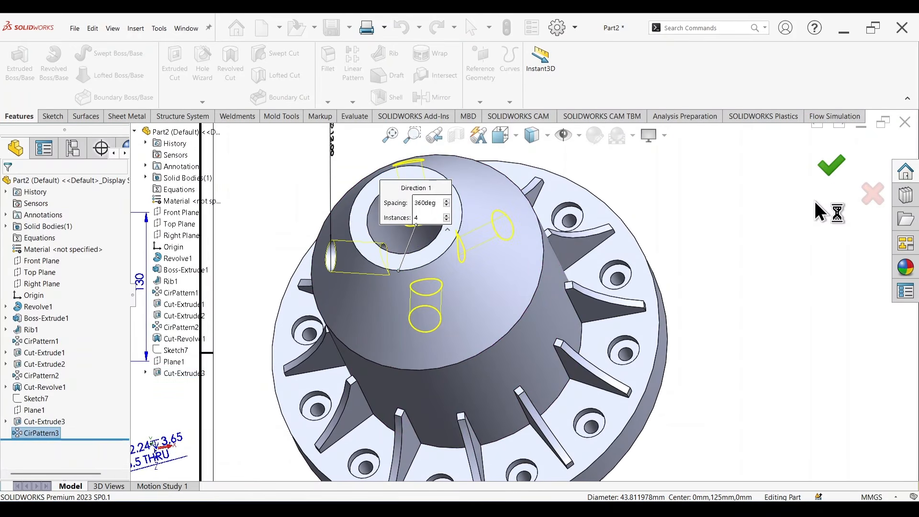
Compare the patterned cone holes with the reference drawing and read its mass question and material note
{"action": "middle_click_drag", "start_coordinate": [736, 333], "coordinate": [732, 251]}
{"action": "scroll", "coordinate": [575, 249], "scroll_direction": "up", "scroll_amount": 6}
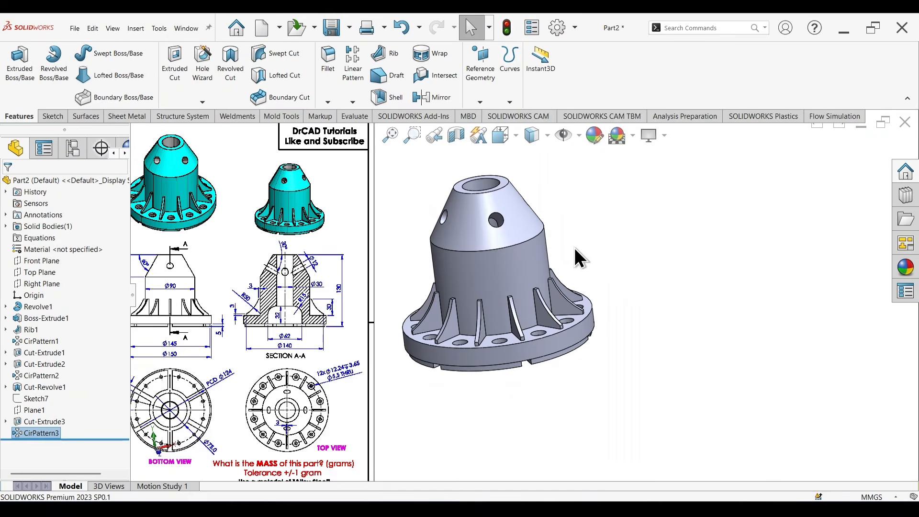
{"action": "scroll", "coordinate": [528, 293], "scroll_direction": "down", "scroll_amount": 2}
{"action": "middle_click_drag", "start_coordinate": [608, 293], "coordinate": [616, 329]}
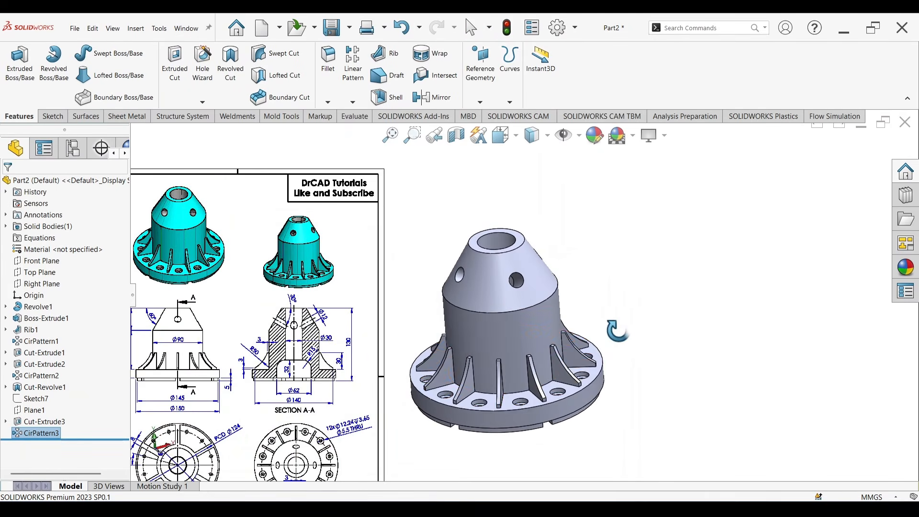
{"action": "scroll", "coordinate": [375, 423], "scroll_direction": "up", "scroll_amount": 3}
{"action": "scroll", "coordinate": [375, 425], "scroll_direction": "down", "scroll_amount": 5}
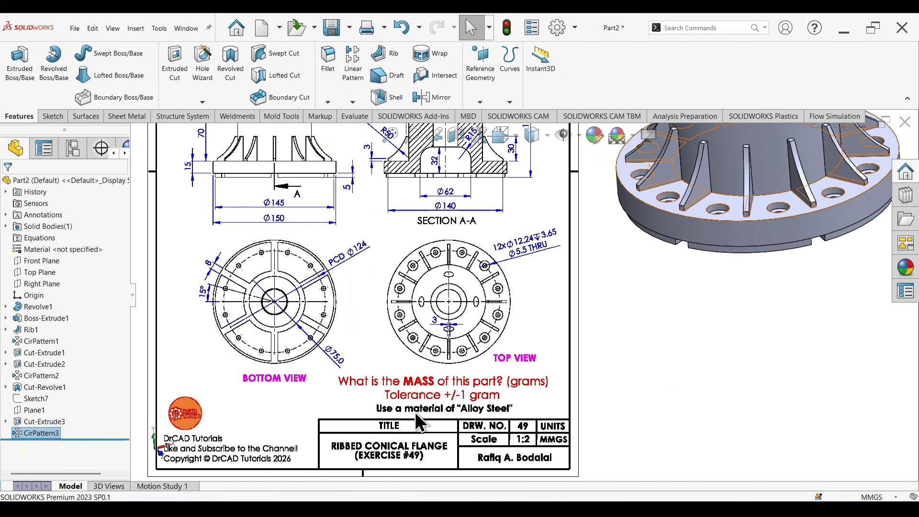
{"action": "scroll", "coordinate": [593, 329], "scroll_direction": "up", "scroll_amount": 5}
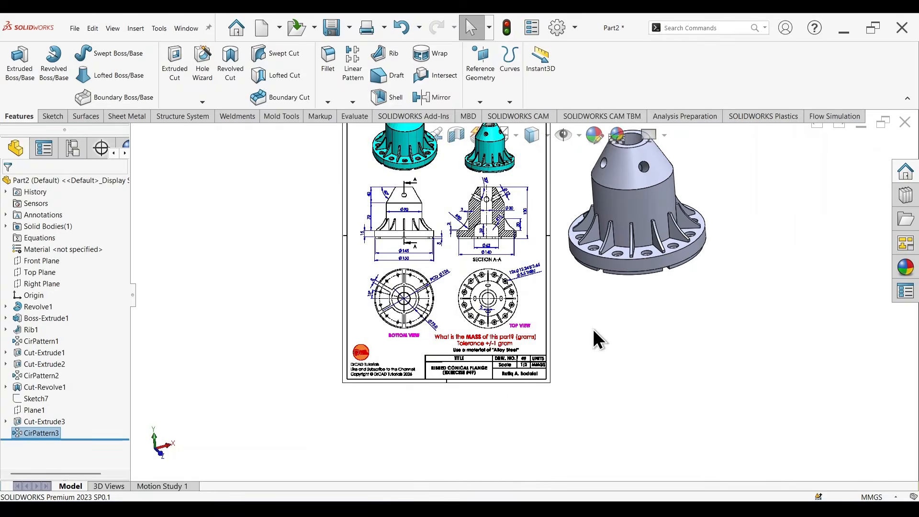
Delete the reference drawing sheet placed beside the flange model
{"action": "scroll", "coordinate": [657, 248], "scroll_direction": "down", "scroll_amount": 2}
{"action": "left_click", "coordinate": [445, 282]}
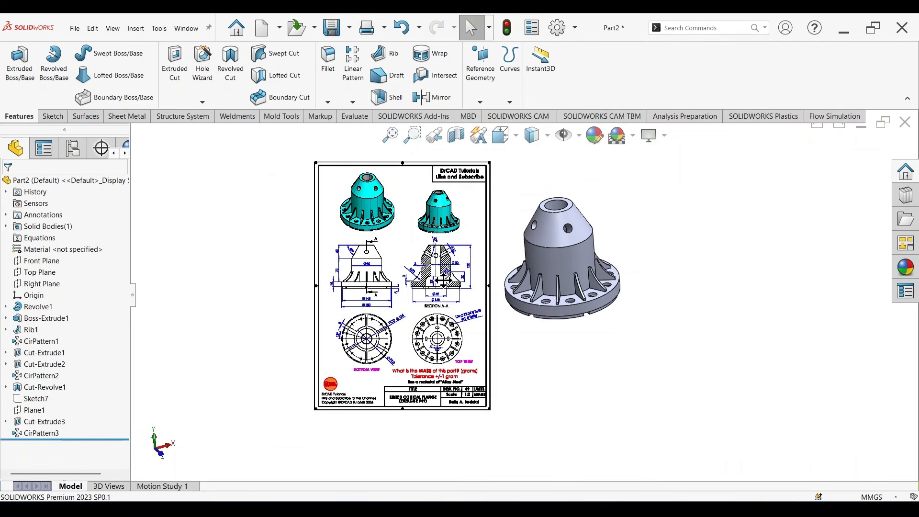
{"action": "key", "text": "Delete"}
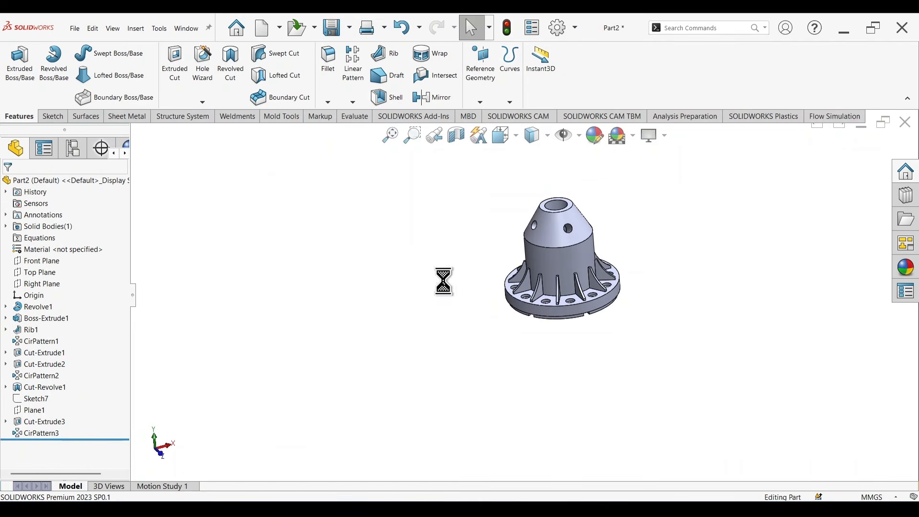
Assign the Alloy Steel material to the part and close the material library
{"action": "right_click", "coordinate": [74, 259]}
{"action": "left_click", "coordinate": [137, 255]}
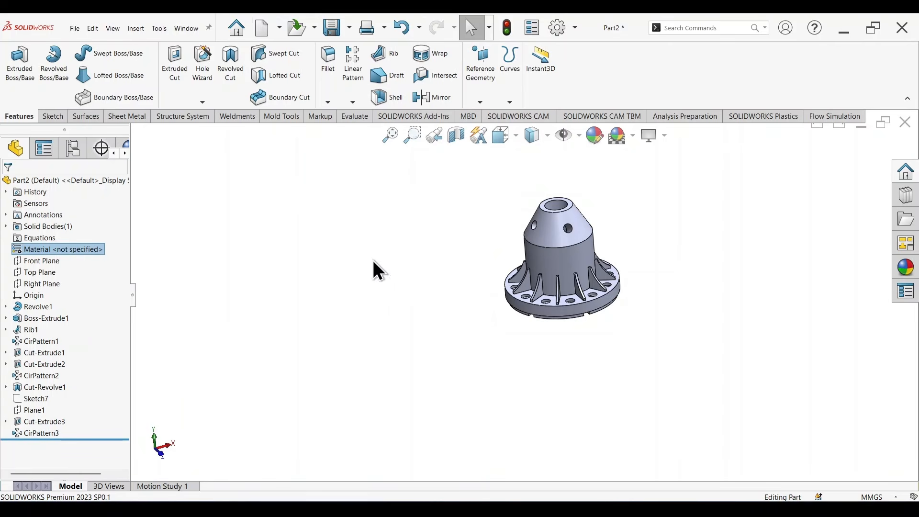
{"action": "left_click_drag", "start_coordinate": [401, 208], "coordinate": [404, 261]}
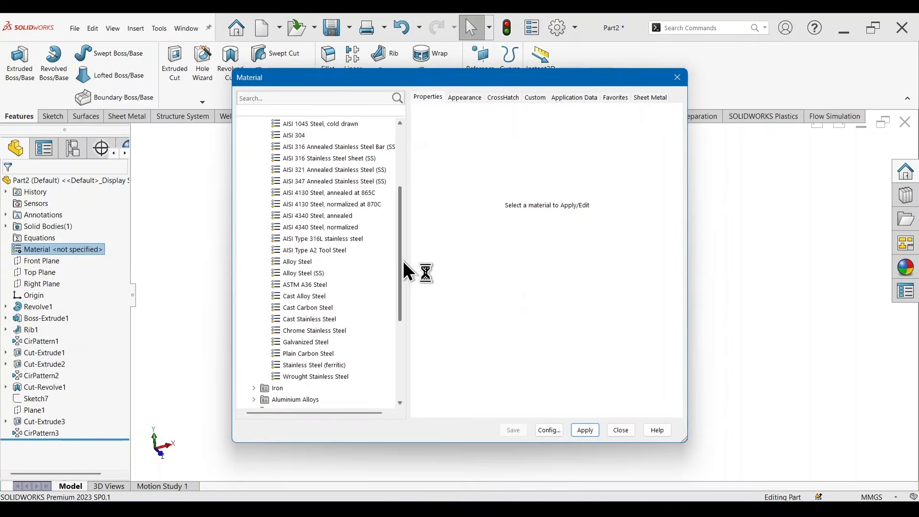
{"action": "left_click", "coordinate": [287, 262]}
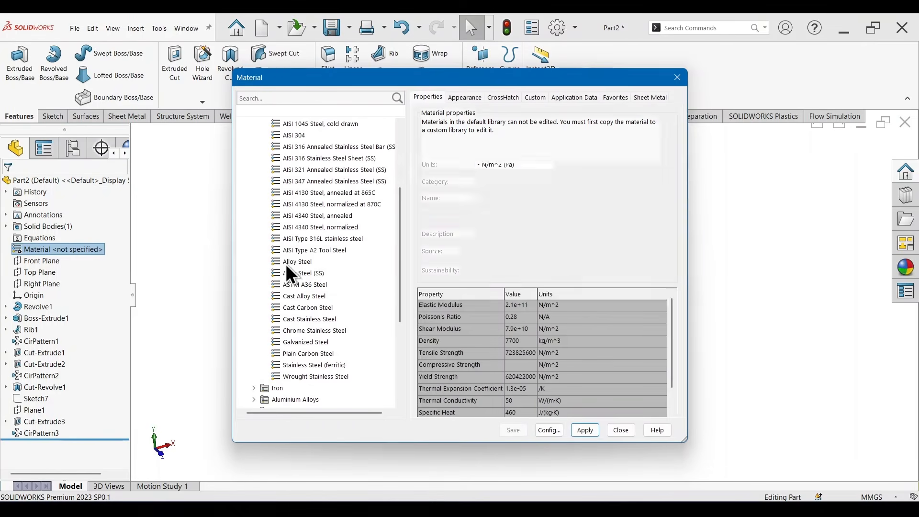
{"action": "left_click", "coordinate": [580, 432]}
{"action": "left_click", "coordinate": [628, 428]}
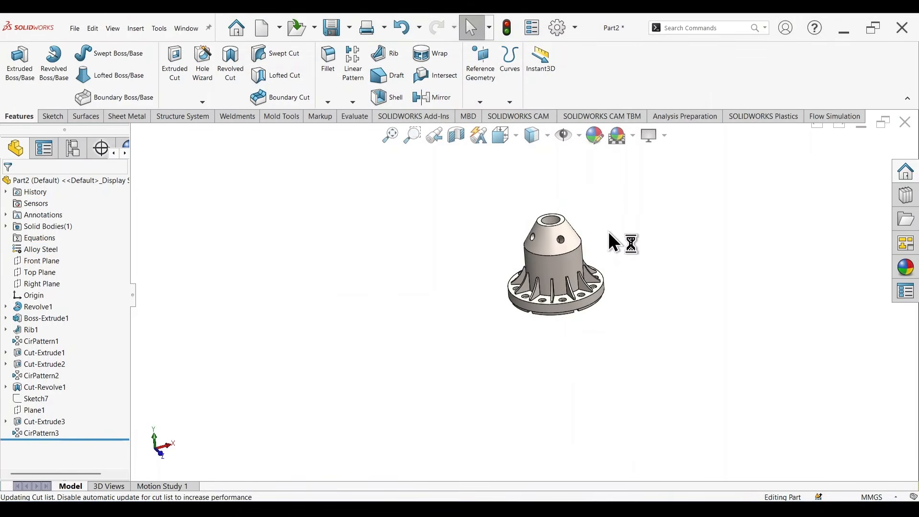
Evaluate the flange's mass properties, highlight the mass value in grams, and close the report
{"action": "scroll", "coordinate": [608, 233], "scroll_direction": "down", "scroll_amount": 4}
{"action": "middle_click_drag", "start_coordinate": [596, 299], "coordinate": [611, 293]}
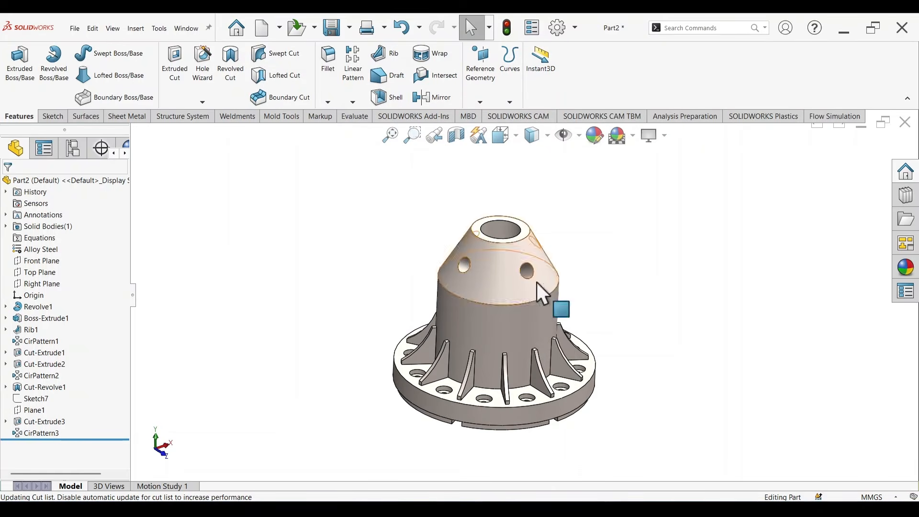
{"action": "left_click", "coordinate": [356, 120]}
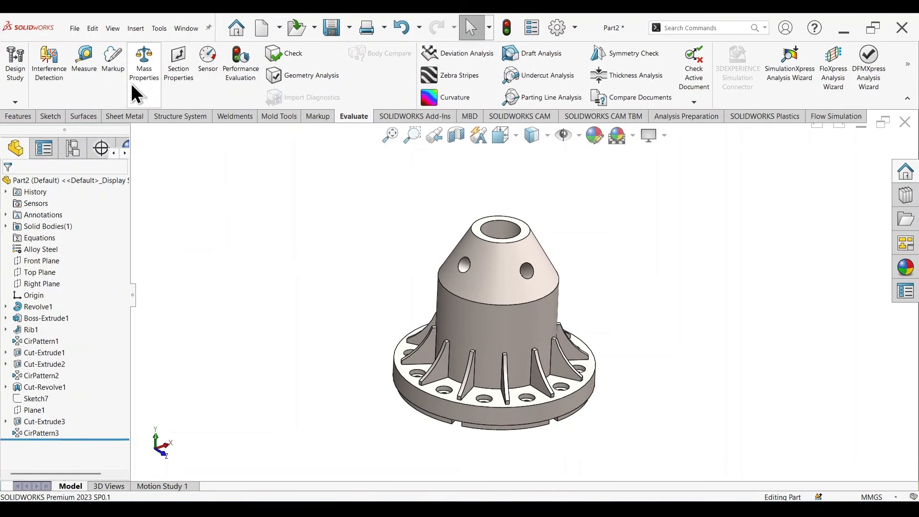
{"action": "left_click", "coordinate": [144, 70]}
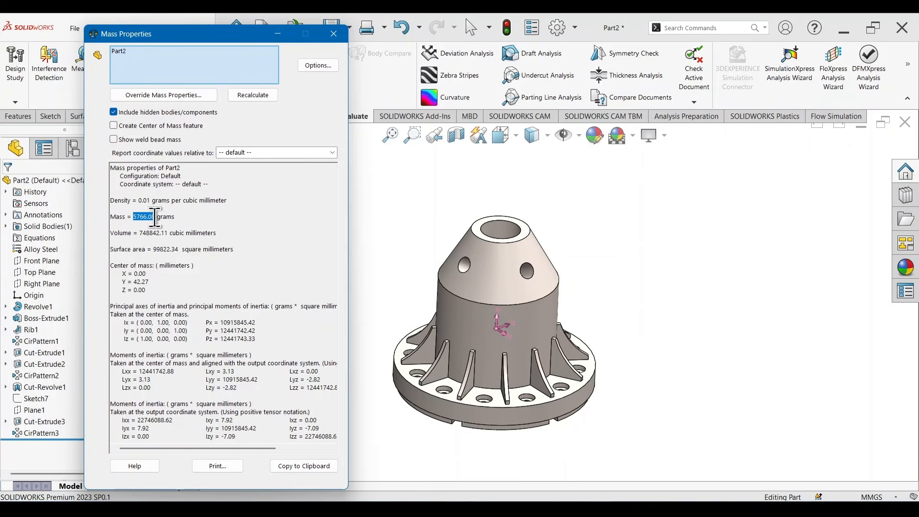
{"action": "left_click_drag", "start_coordinate": [155, 217], "coordinate": [182, 217]}
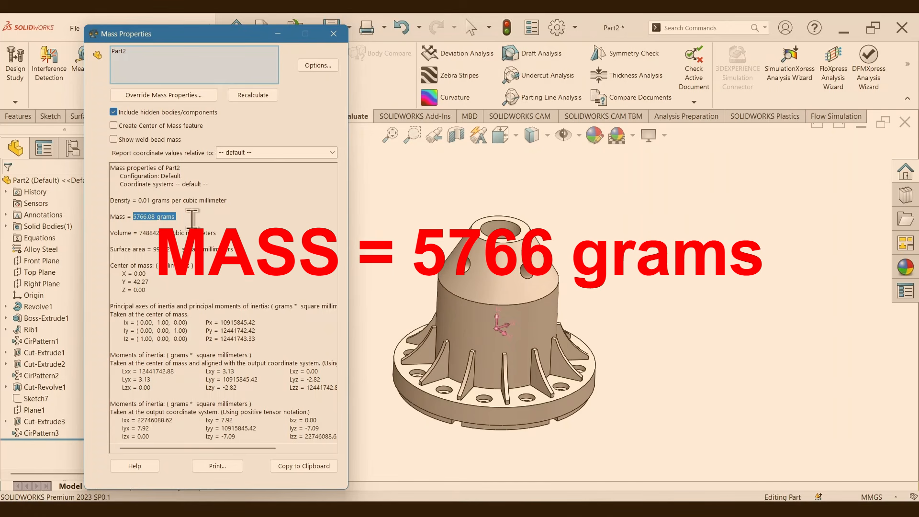
{"action": "left_click", "coordinate": [334, 34]}
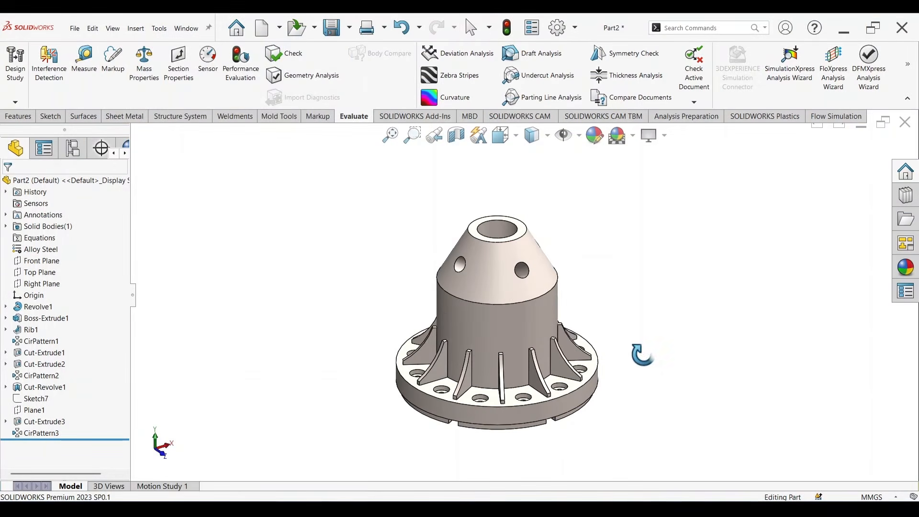
Inspect the finished flange's cone holes, ribs and base from several angles, dismissing the save reminder
{"action": "middle_click_drag", "start_coordinate": [644, 354], "coordinate": [588, 285]}
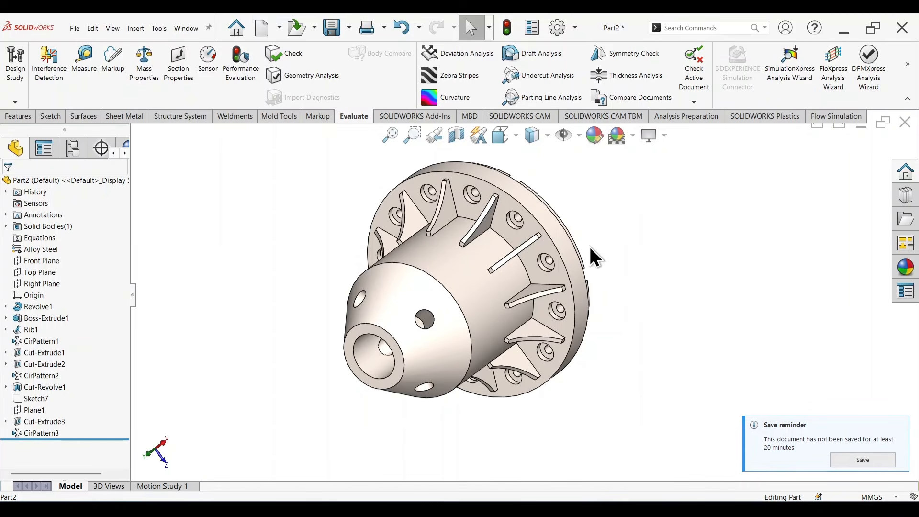
{"action": "left_click", "coordinate": [901, 426]}
{"action": "middle_click_drag", "start_coordinate": [612, 347], "coordinate": [680, 345]}
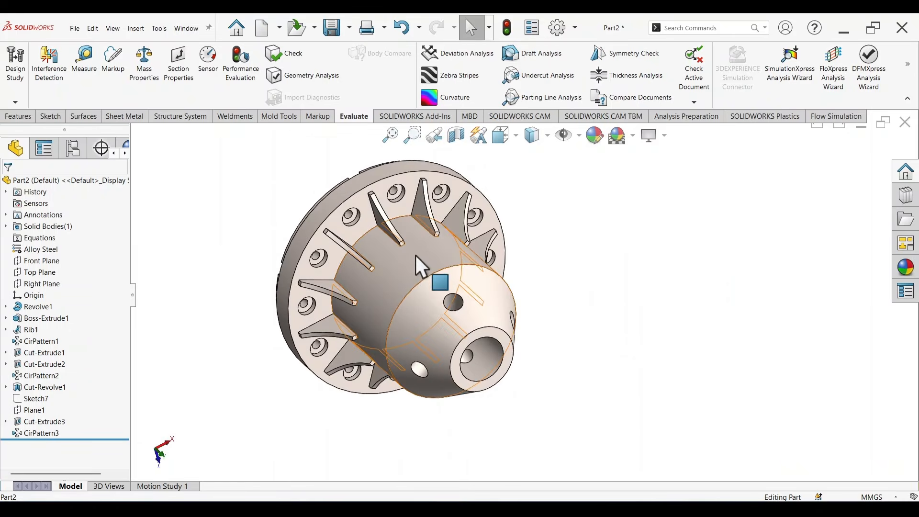
{"action": "scroll", "coordinate": [431, 261], "scroll_direction": "down", "scroll_amount": 3}
{"action": "middle_click_drag", "start_coordinate": [453, 264], "coordinate": [528, 249]}
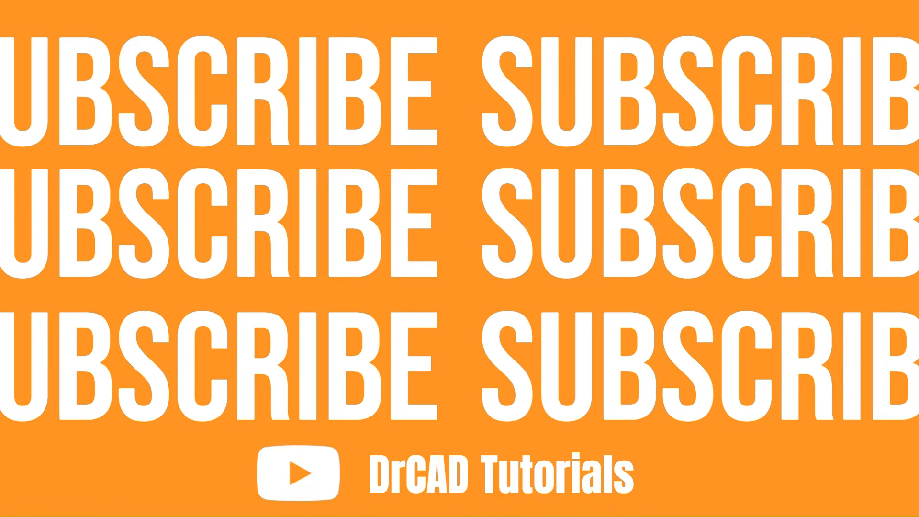